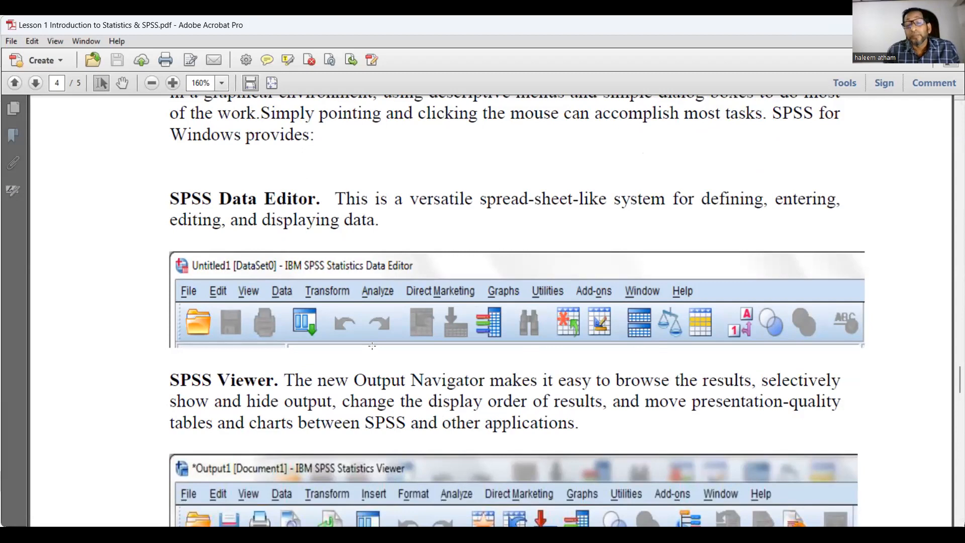
# Review the remaining Lesson 1 notes on SPSS windows and basic analysis steps, and select the Lesson 2 Descriptive Data Analysis PDF
pyautogui.scroll(-6, 372, 346)
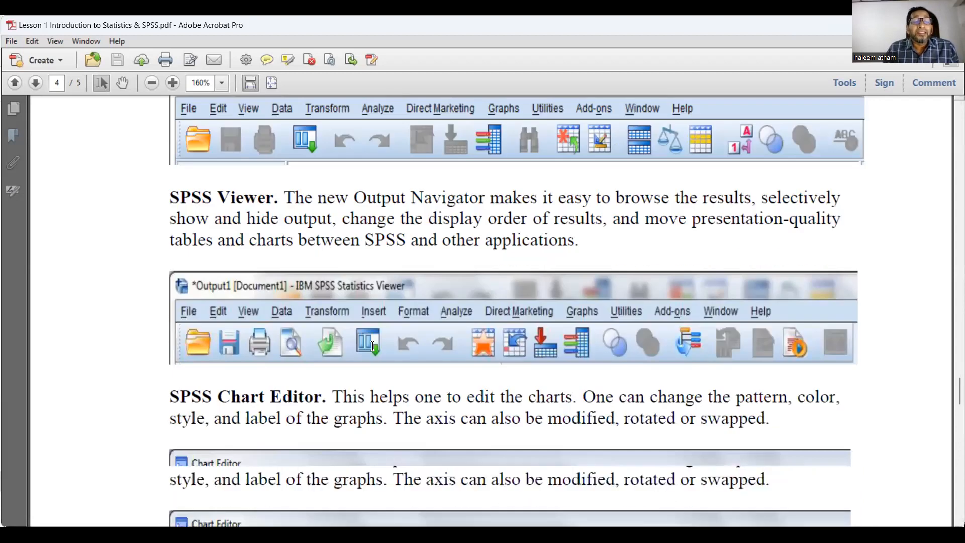
pyautogui.scroll(-12, 372, 345)
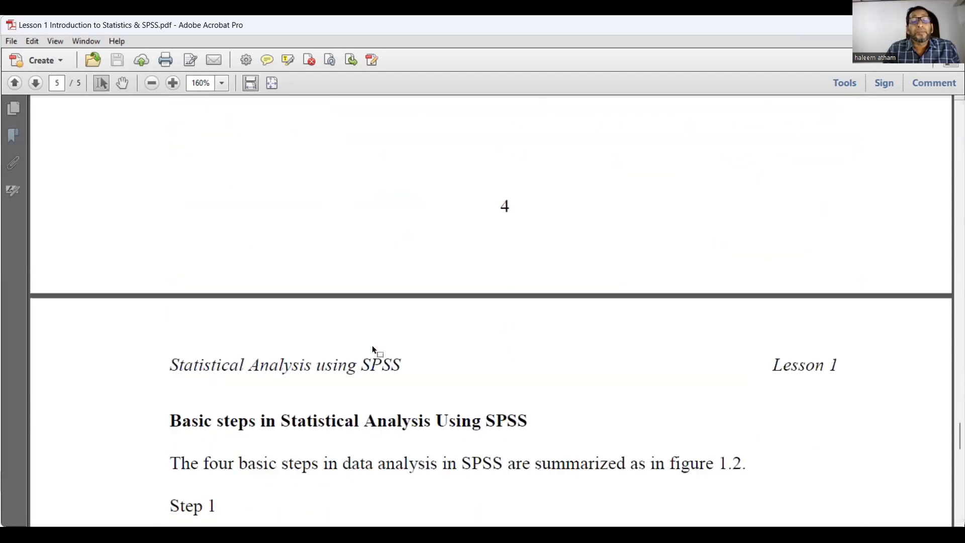
pyautogui.scroll(-5, 372, 346)
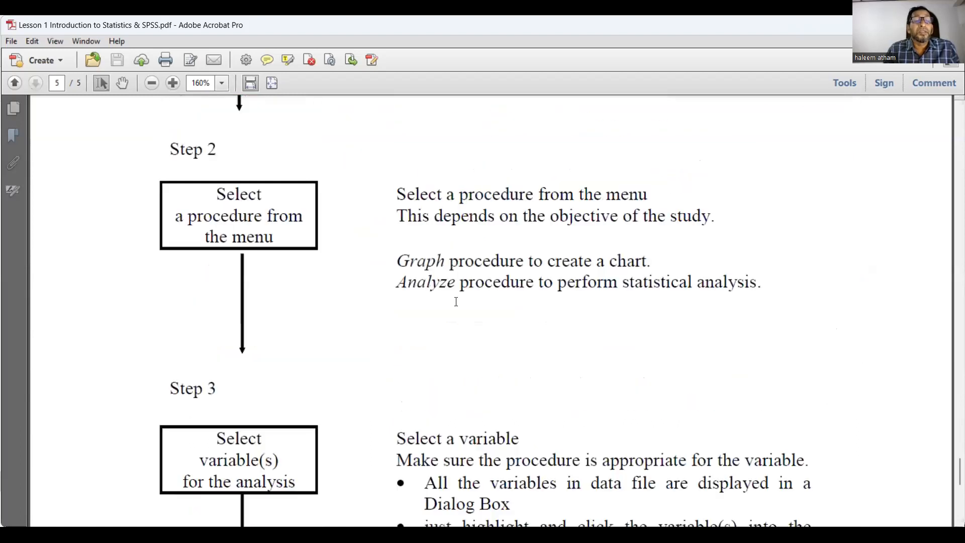
pyautogui.scroll(-10, 777, 305)
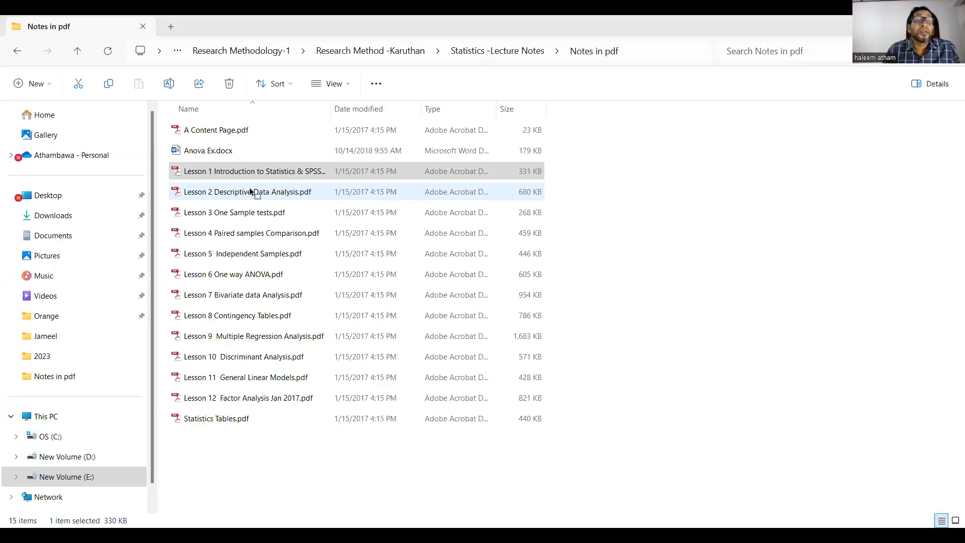
pyautogui.click(251, 191)
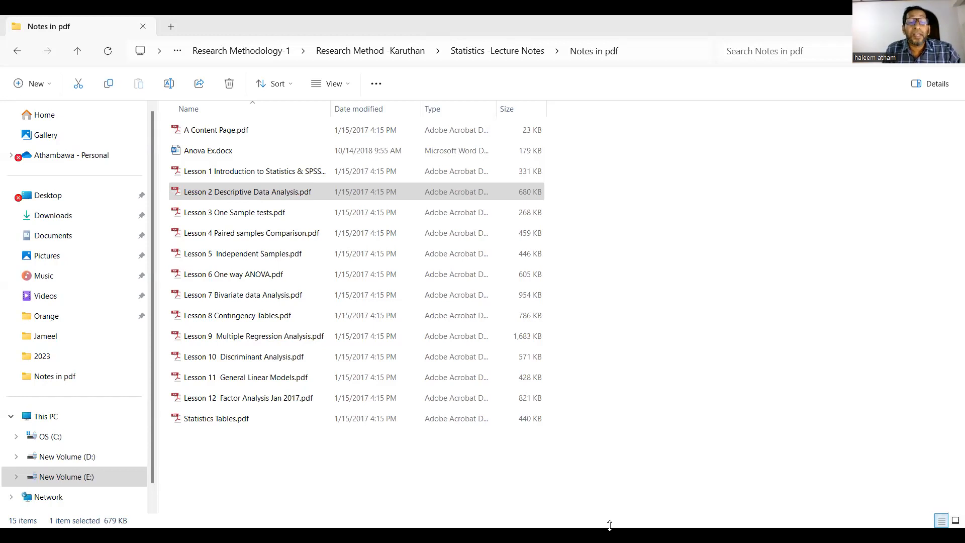
# Annotate the screen over the file list with a tall bell-shaped curve, a horizontal baseline and small marks around the curve
pyautogui.moveTo(432, 406)
pyautogui.mouseDown()
pyautogui.moveTo(465, 379)
pyautogui.moveTo(485, 315)
pyautogui.moveTo(494, 209)
pyautogui.moveTo(517, 353)
pyautogui.moveTo(532, 382)
pyautogui.moveTo(596, 409)
pyautogui.mouseUp()
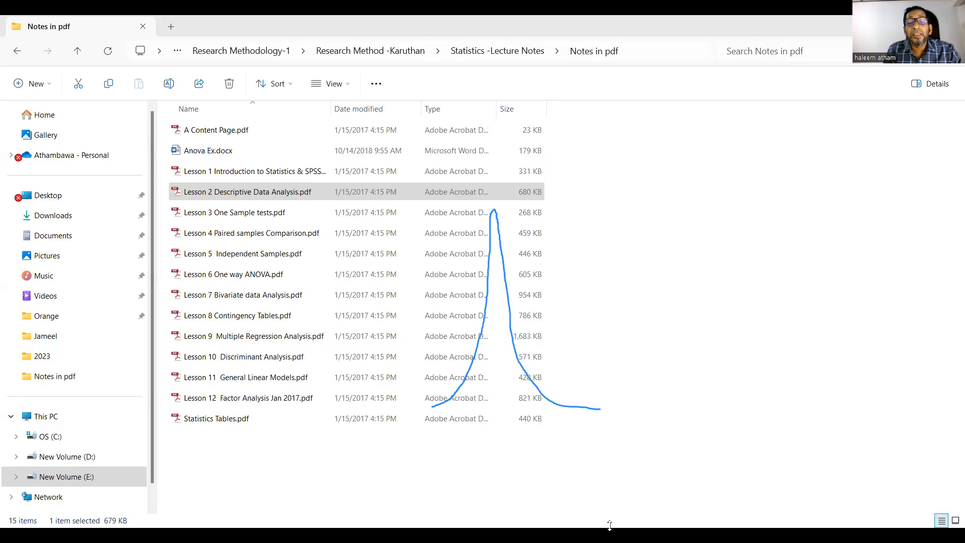
pyautogui.moveTo(383, 418); pyautogui.dragTo(652, 412)
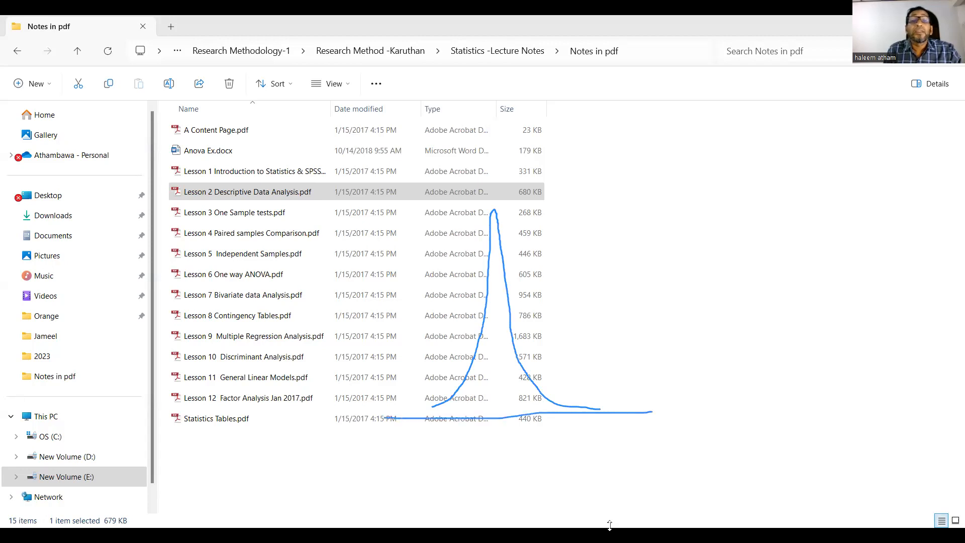
pyautogui.moveTo(519, 267)
pyautogui.mouseDown()
pyautogui.moveTo(497, 303)
pyautogui.moveTo(509, 202)
pyautogui.moveTo(529, 246)
pyautogui.mouseUp()
pyautogui.moveTo(450, 364)
pyautogui.mouseDown()
pyautogui.moveTo(448, 442)
pyautogui.moveTo(425, 378)
pyautogui.moveTo(459, 369)
pyautogui.mouseUp()
pyautogui.moveTo(558, 355)
pyautogui.mouseDown()
pyautogui.moveTo(558, 418)
pyautogui.moveTo(582, 359)
pyautogui.mouseUp()
pyautogui.moveTo(478, 210)
pyautogui.mouseDown()
pyautogui.moveTo(528, 226)
pyautogui.moveTo(408, 261)
pyautogui.moveTo(494, 232)
pyautogui.mouseUp()
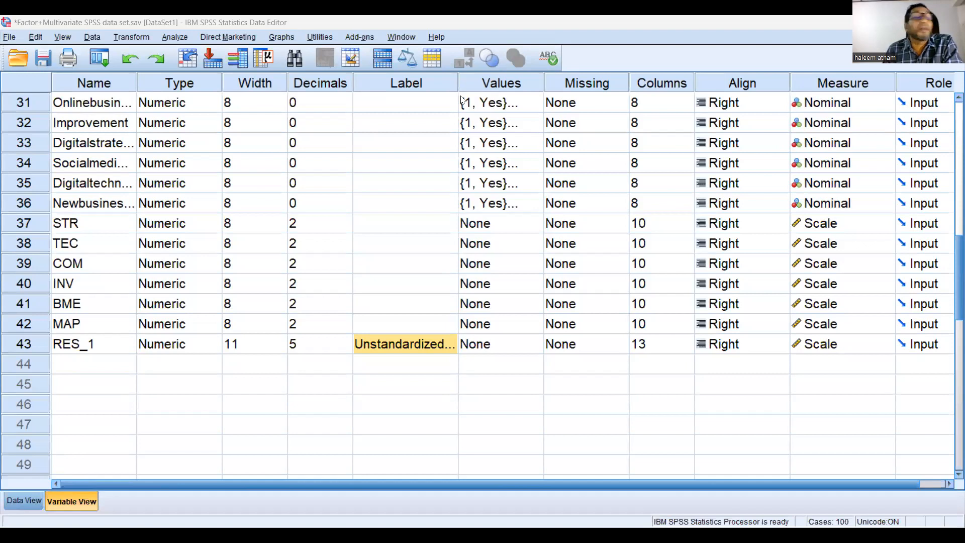
# Switch to the SPSS Data Editor, create a new empty data file and bring its window to the front
pyautogui.click(8, 39)
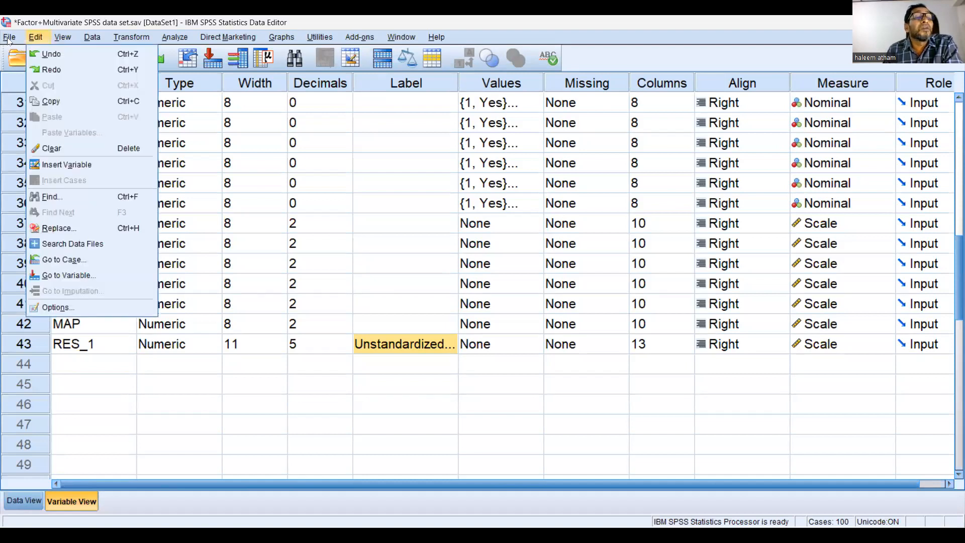
pyautogui.click(8, 39)
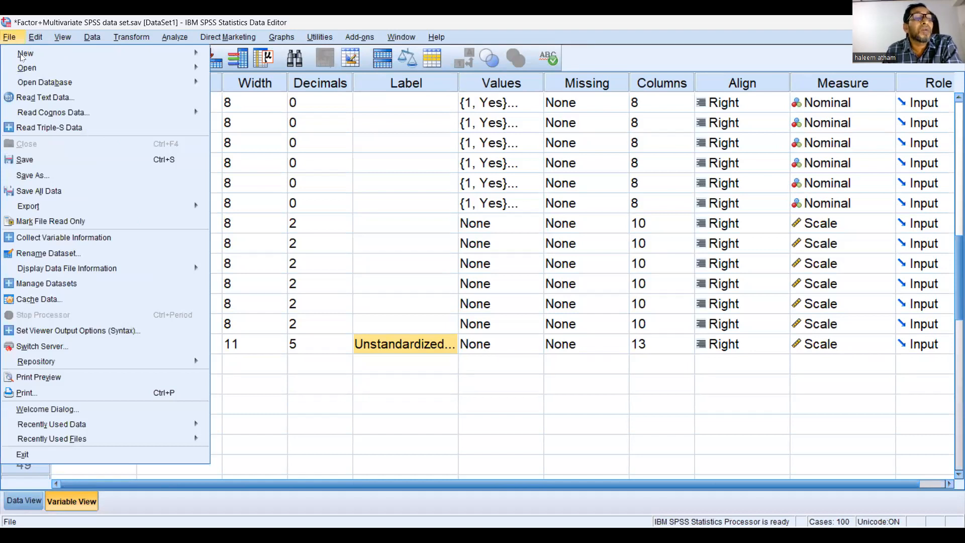
pyautogui.click(21, 54)
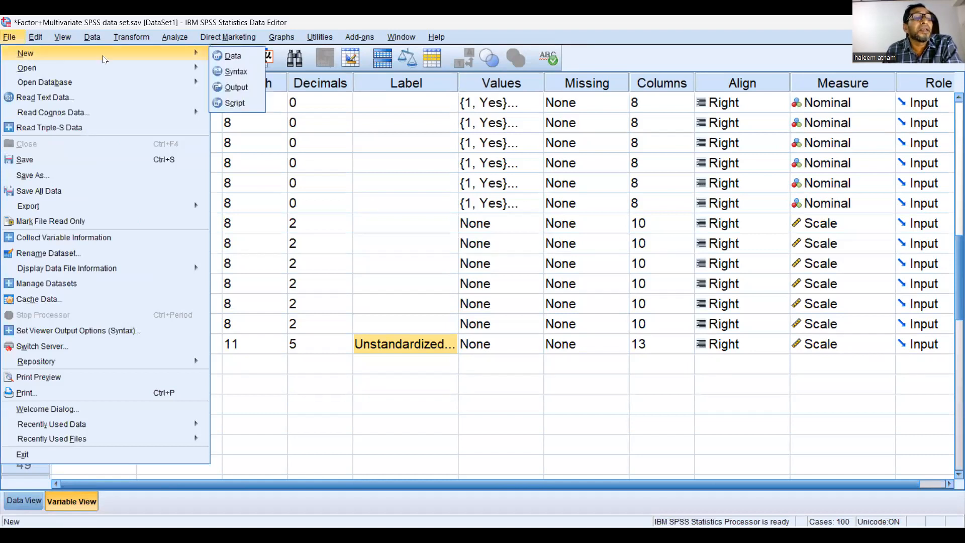
pyautogui.click(226, 57)
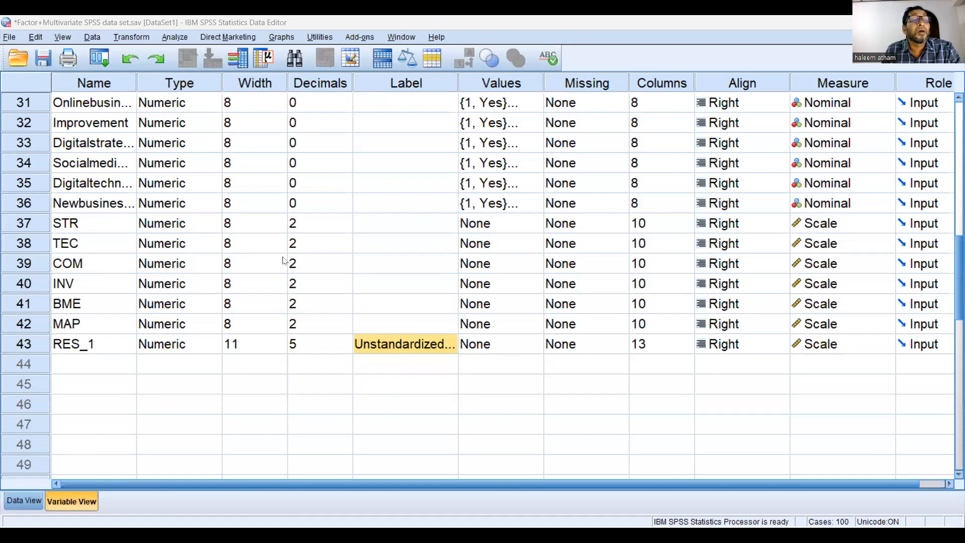
pyautogui.hotkey('alt', 'Tab')
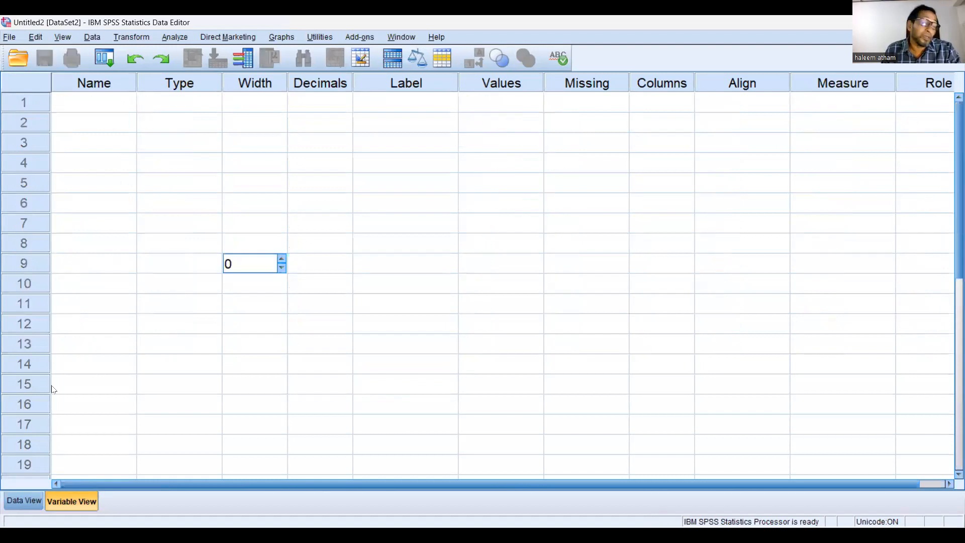
# Look at the empty Data View, return to Variable View and define the first variable with the name Gender
pyautogui.click(18, 502)
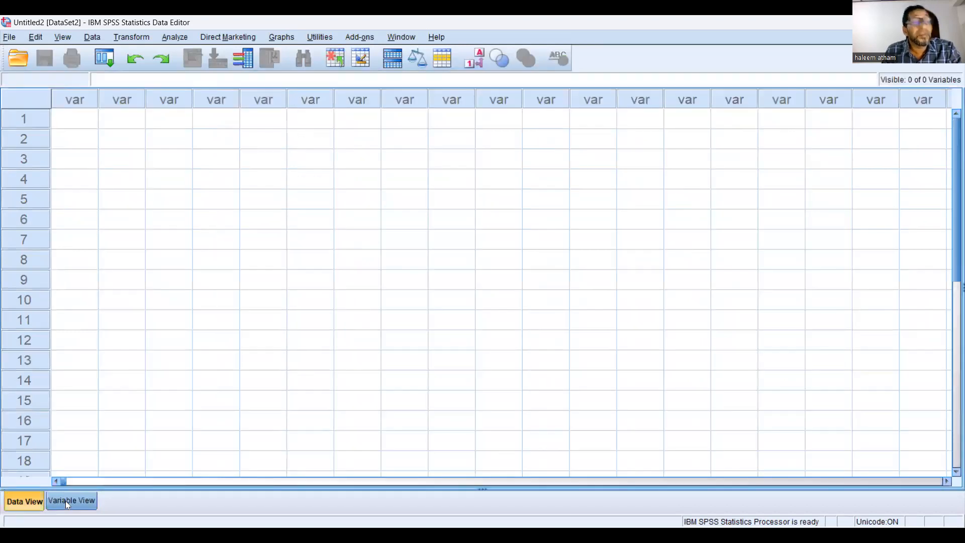
pyautogui.click(66, 500)
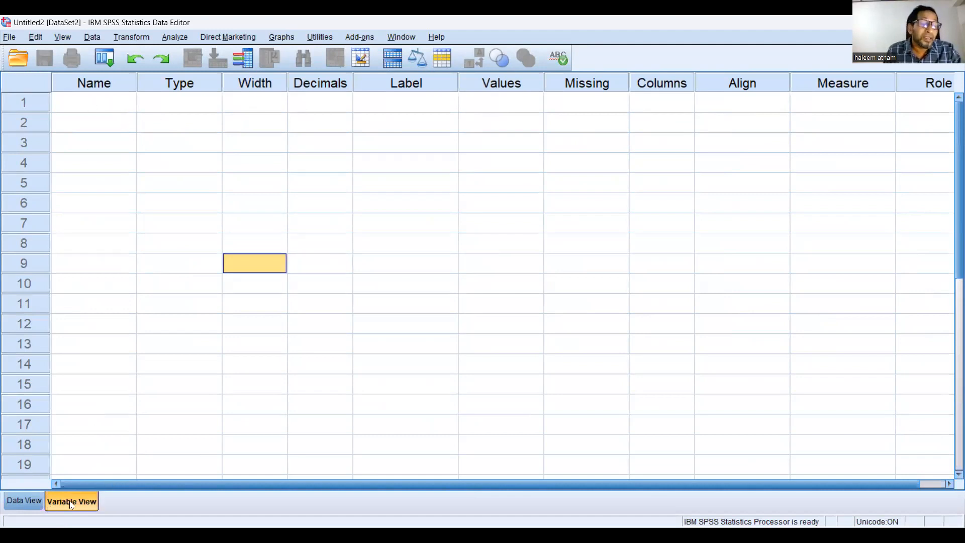
pyautogui.click(83, 106)
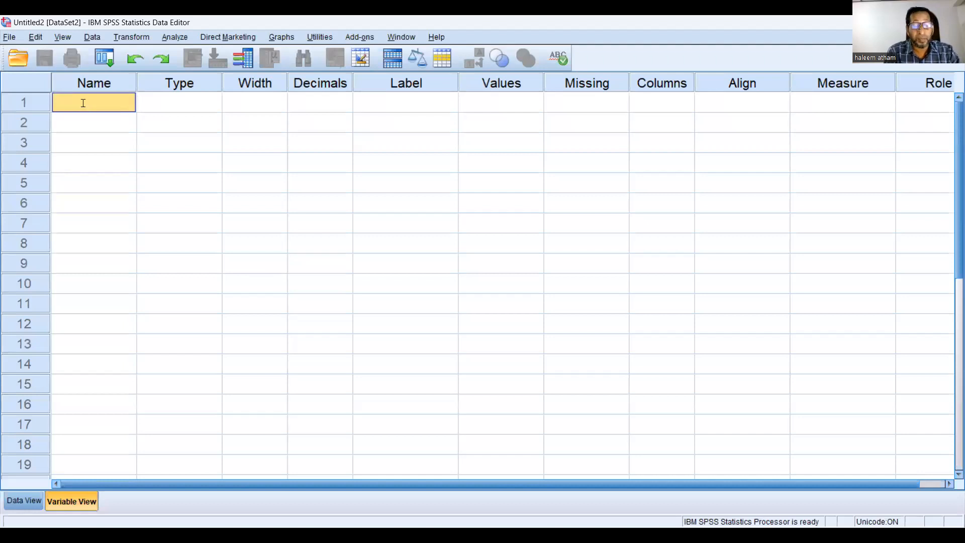
pyautogui.write('Gender')
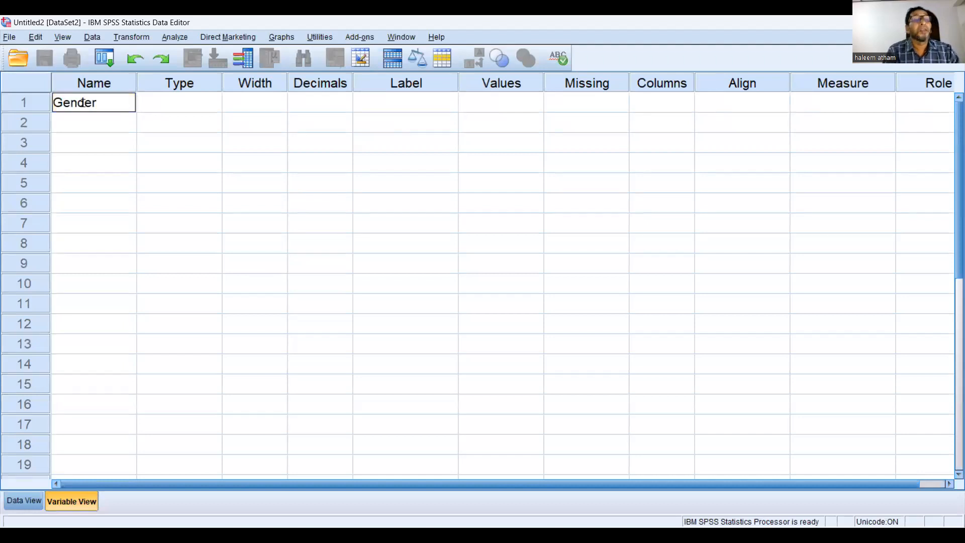
pyautogui.press('Tab')
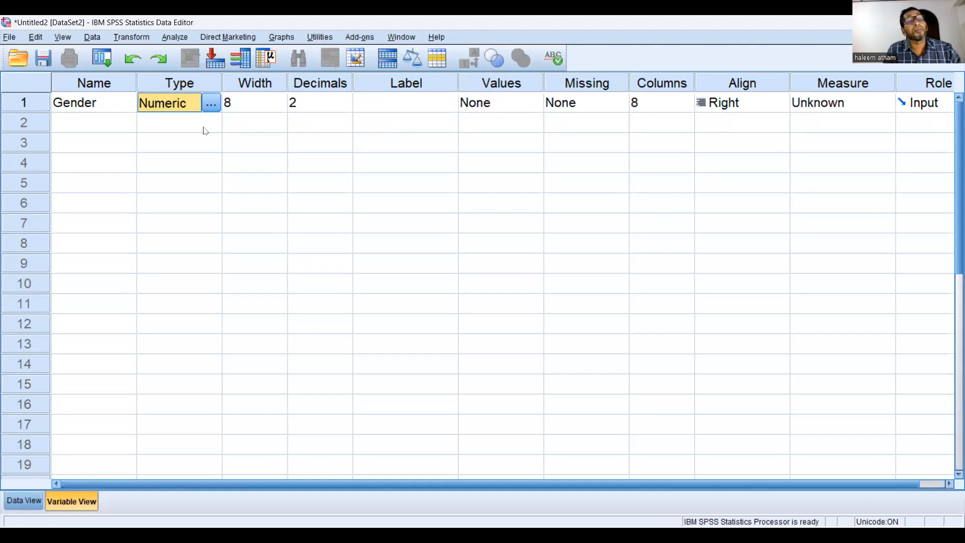
# Set the Gender variable's type to String with 8 characters
pyautogui.click(211, 105)
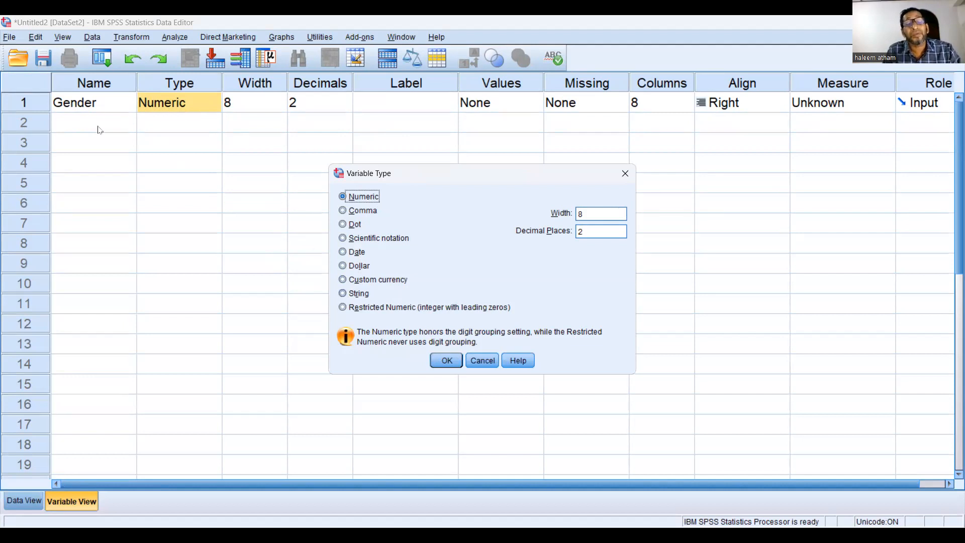
pyautogui.click(342, 296)
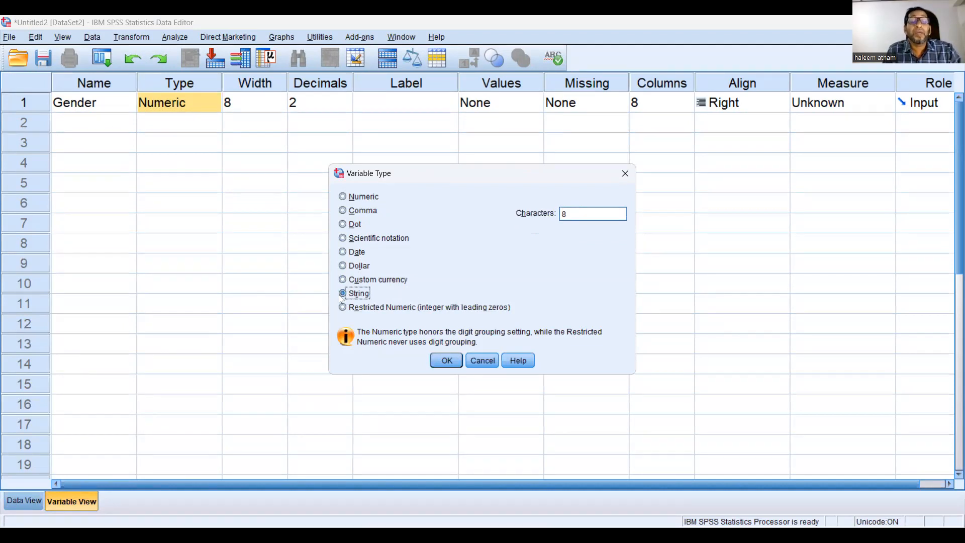
pyautogui.click(447, 361)
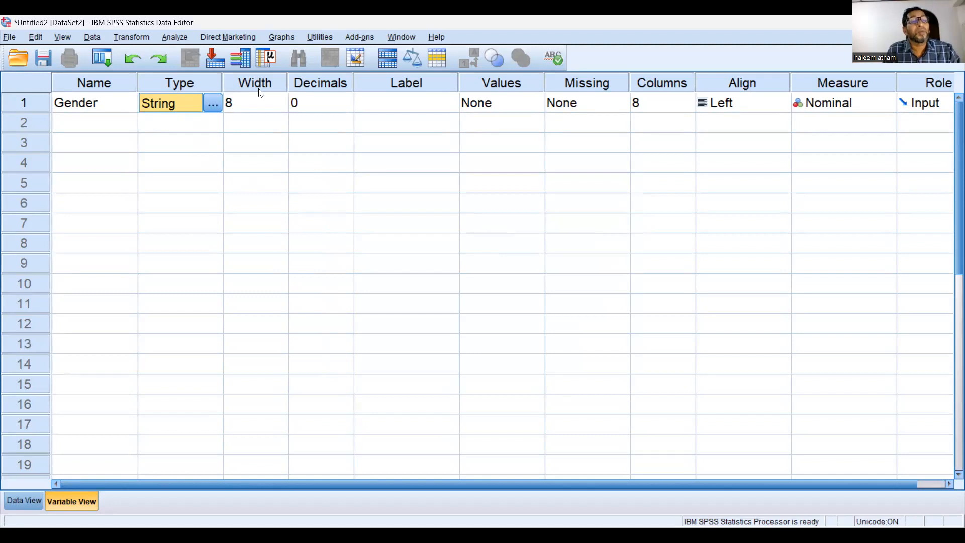
pyautogui.click(398, 103)
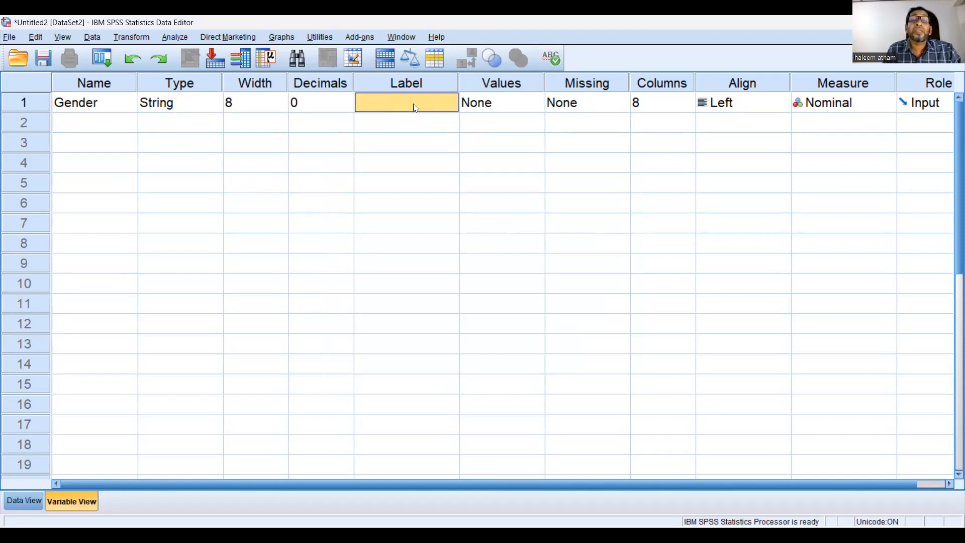
# Change the Gender variable's type back to Numeric
pyautogui.click(182, 106)
pyautogui.click(212, 104)
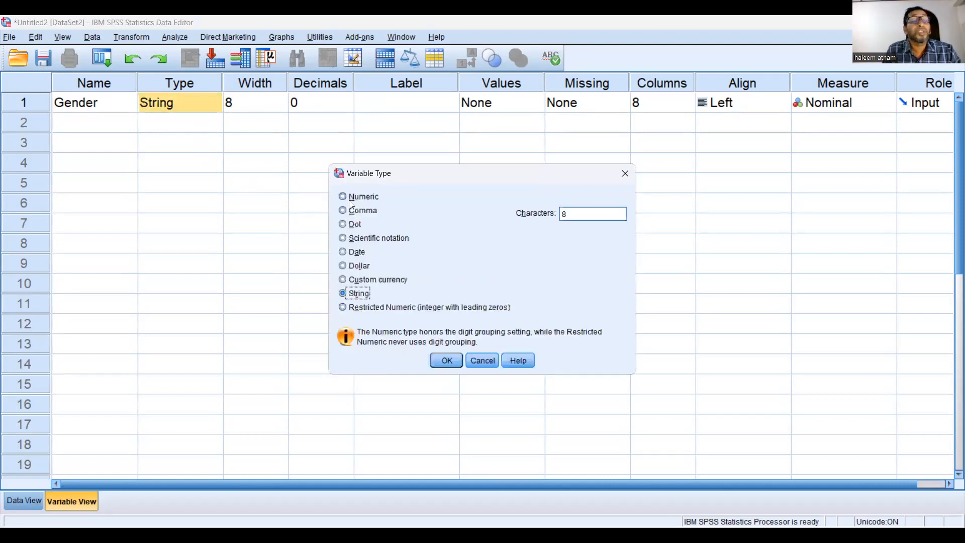
pyautogui.click(351, 197)
pyautogui.click(448, 360)
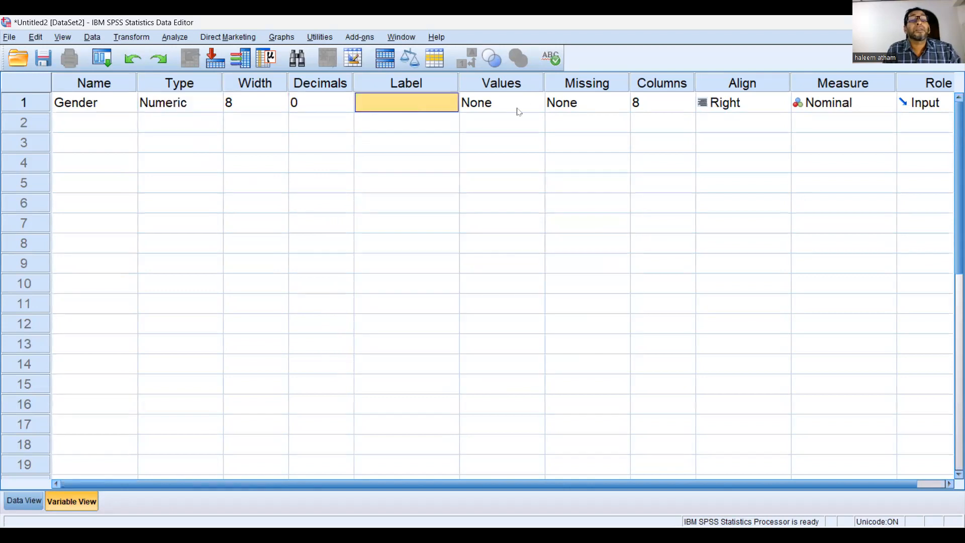
# Add a value label to the Gender variable that codes 1 as Male
pyautogui.click(484, 106)
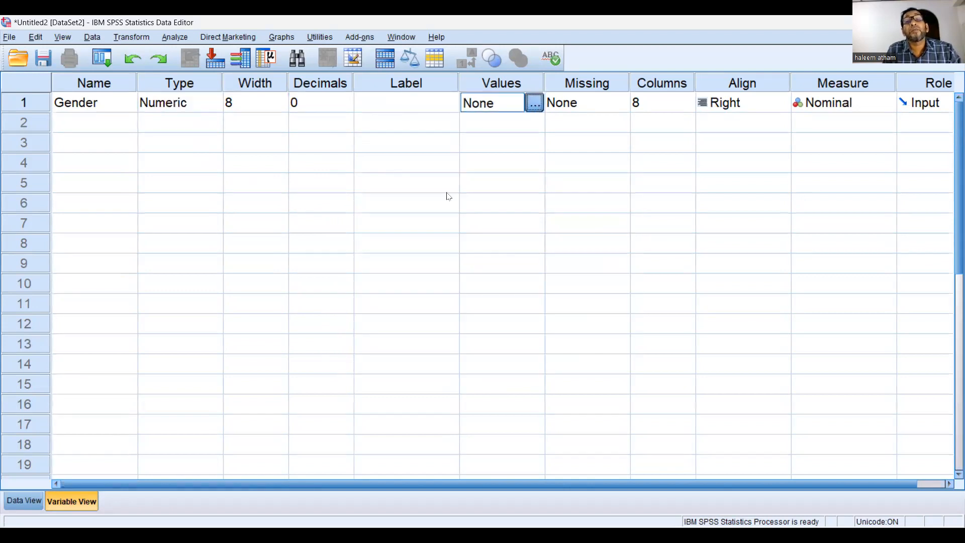
pyautogui.write('1')
pyautogui.click(392, 248)
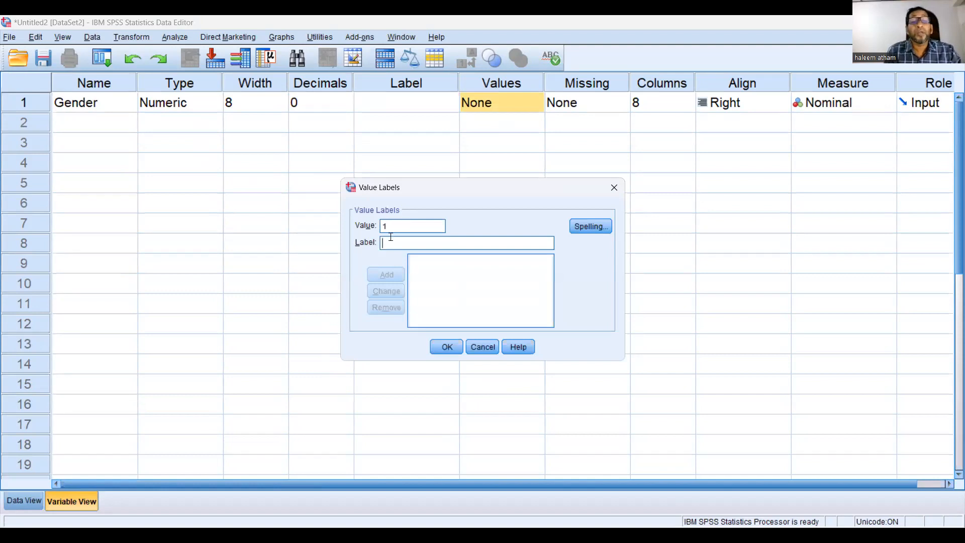
pyautogui.write('Male')
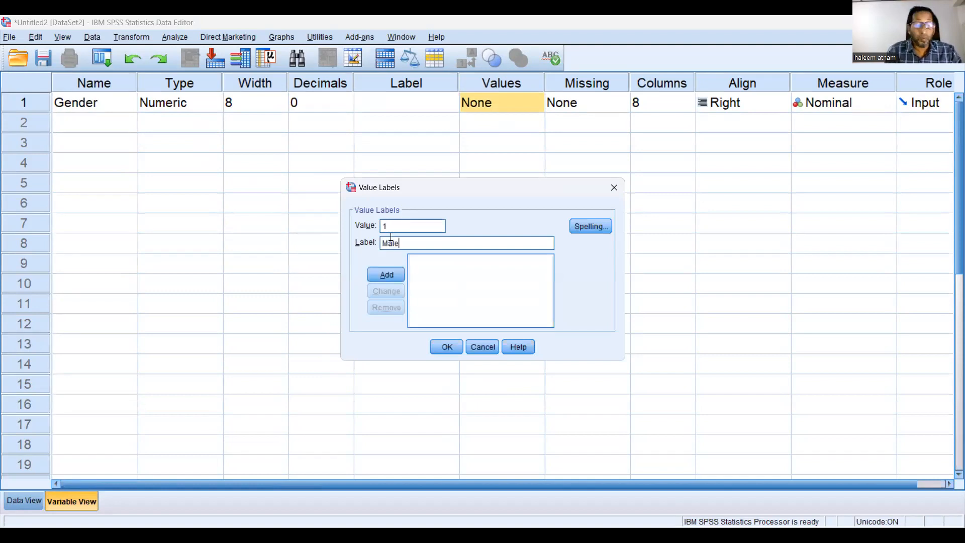
pyautogui.click(386, 275)
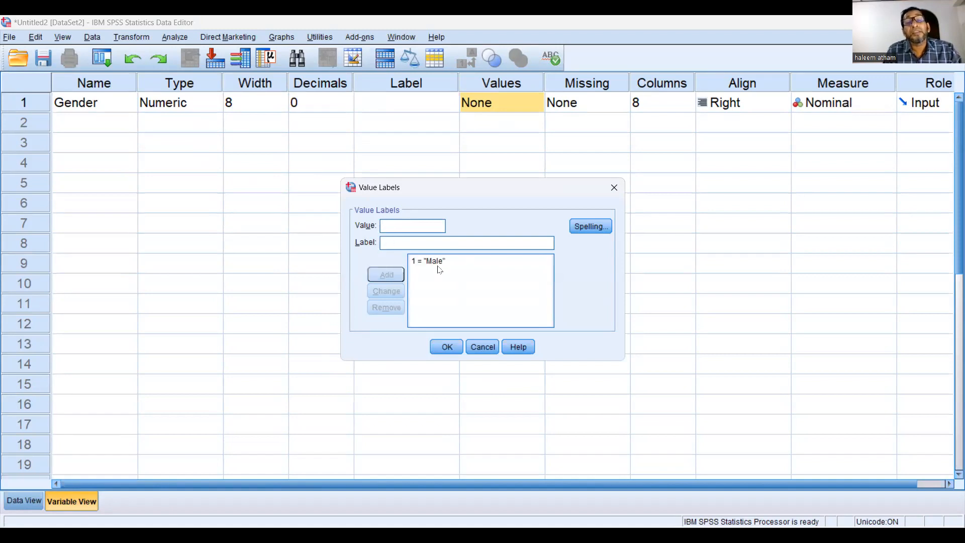
# Add a second value label coding 2 as Female and apply the value labels to Gender
pyautogui.write('2')
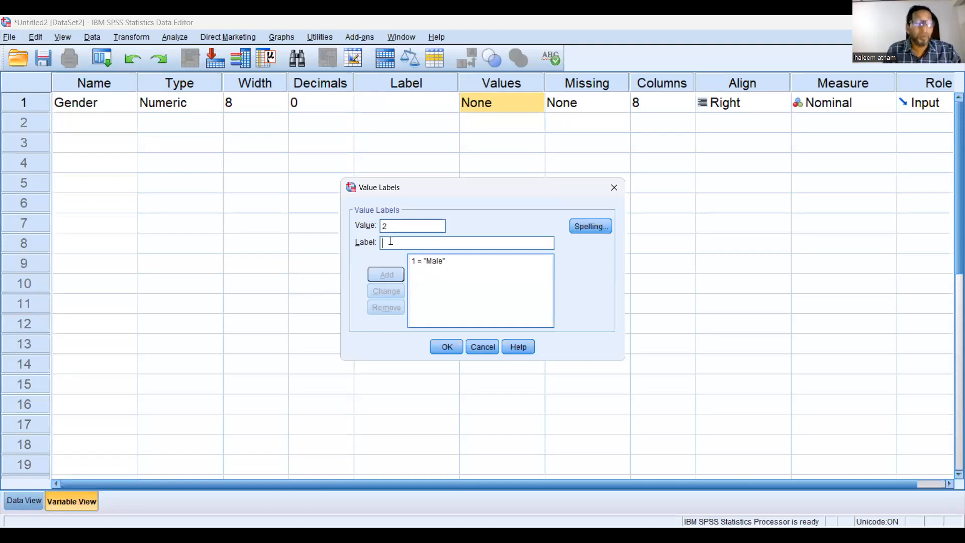
pyautogui.click(390, 242)
pyautogui.write('Femal')
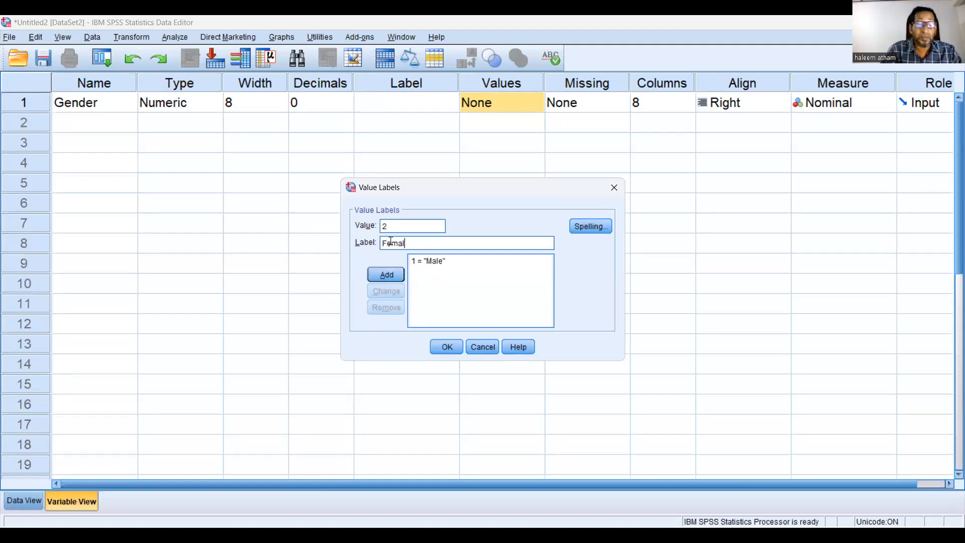
pyautogui.write('e')
pyautogui.click(386, 276)
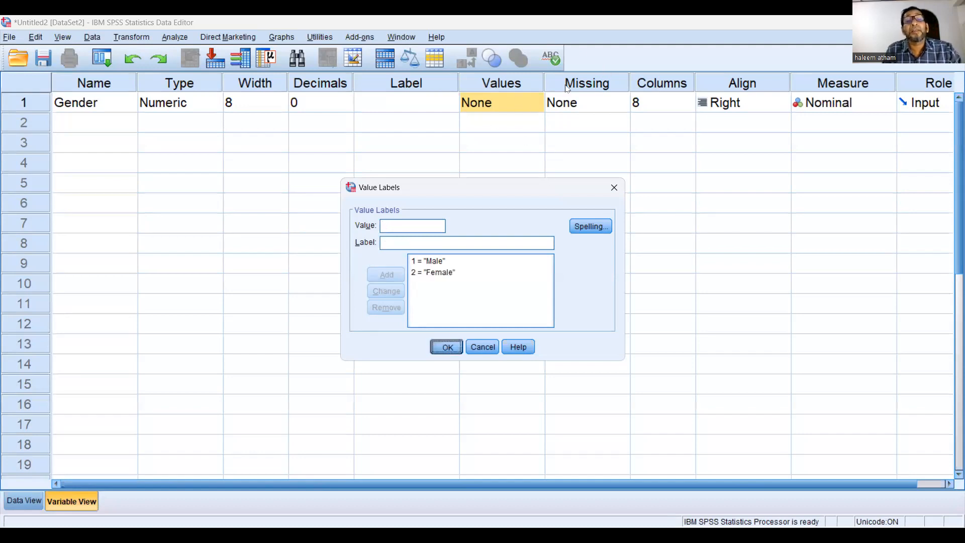
pyautogui.press('Return')
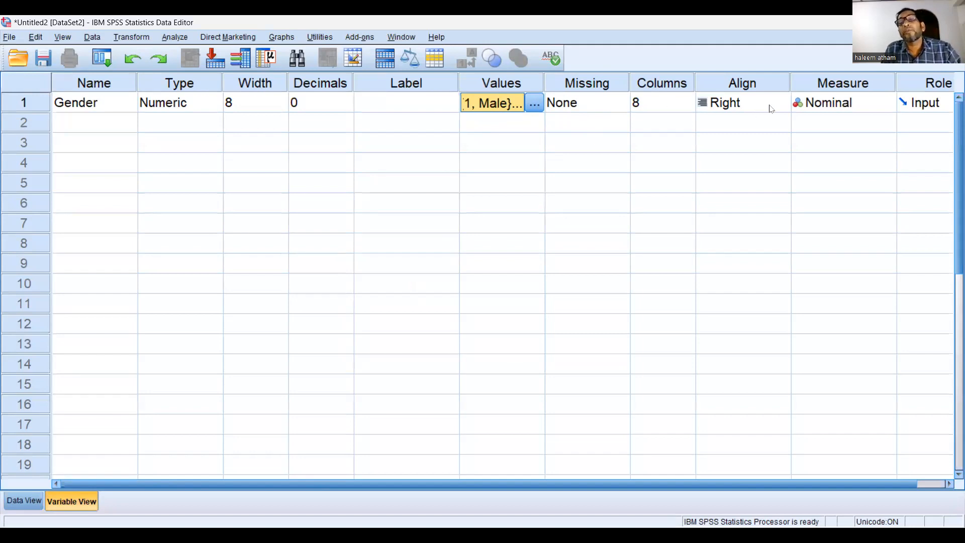
# Set the Gender variable's measurement level to Nominal
pyautogui.click(843, 103)
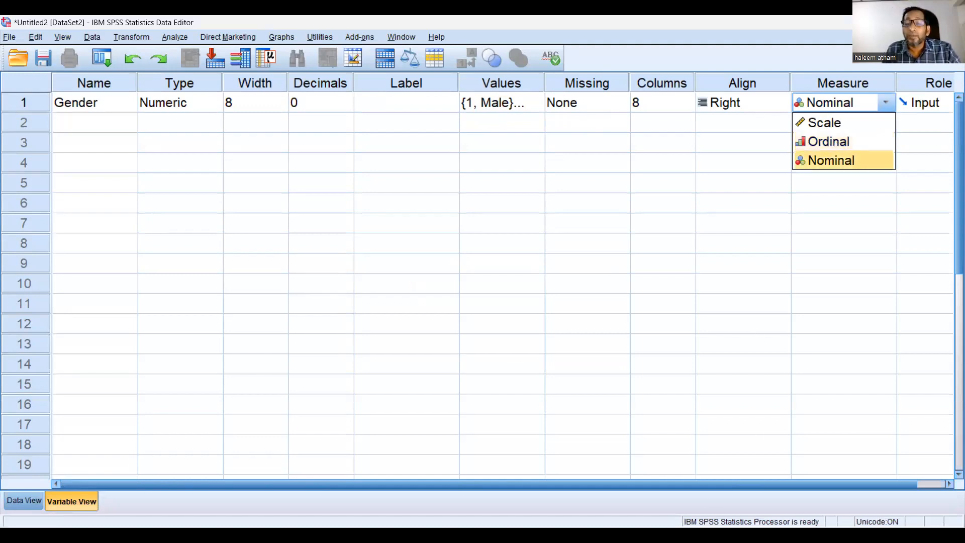
pyautogui.hotkey('alt', 'Tab')
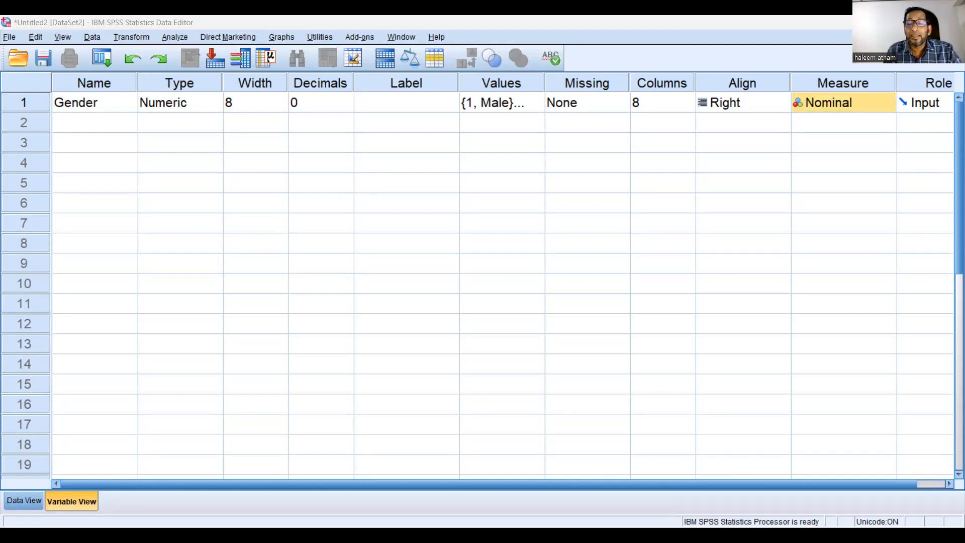
pyautogui.click(889, 109)
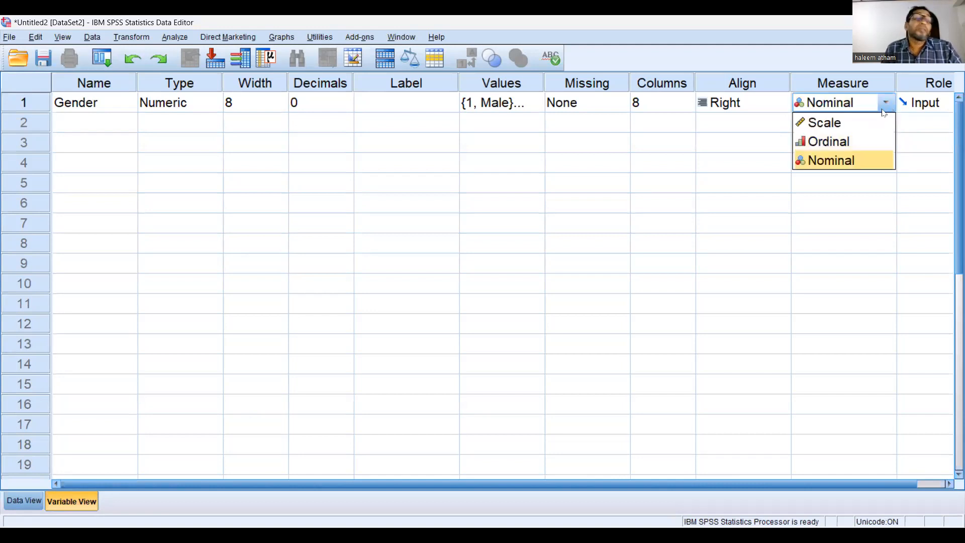
pyautogui.click(836, 165)
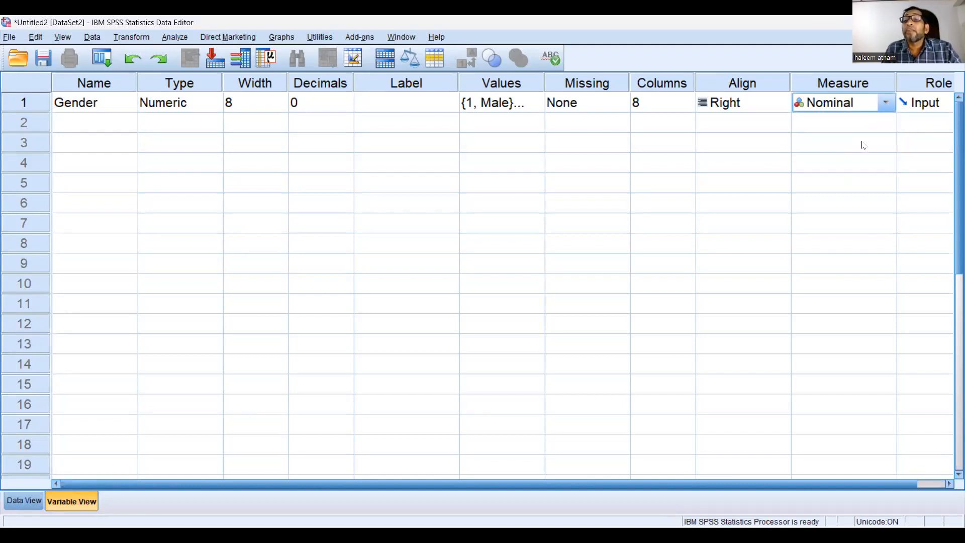
# Add a second variable named Salary in the row below Gender
pyautogui.press('Tab')
pyautogui.press('Tab')
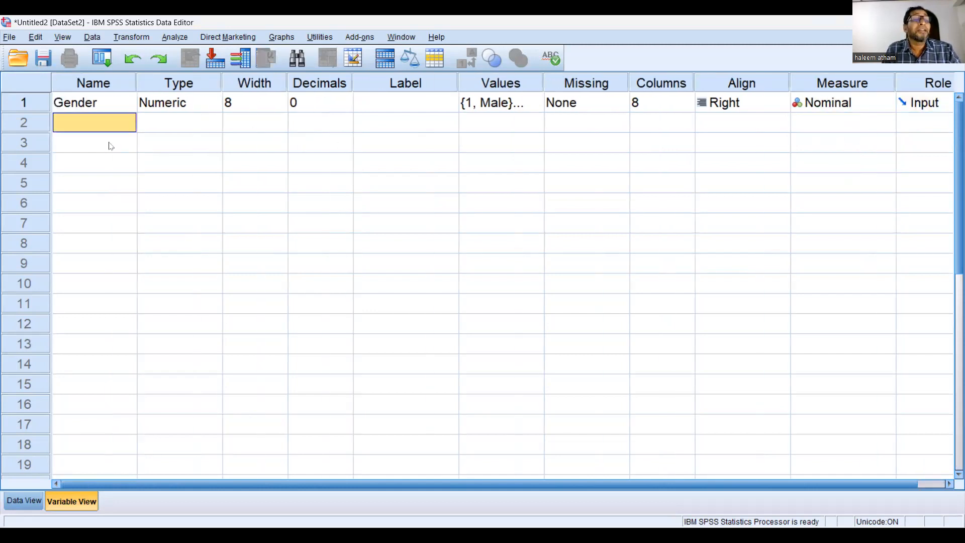
pyautogui.write('Salary')
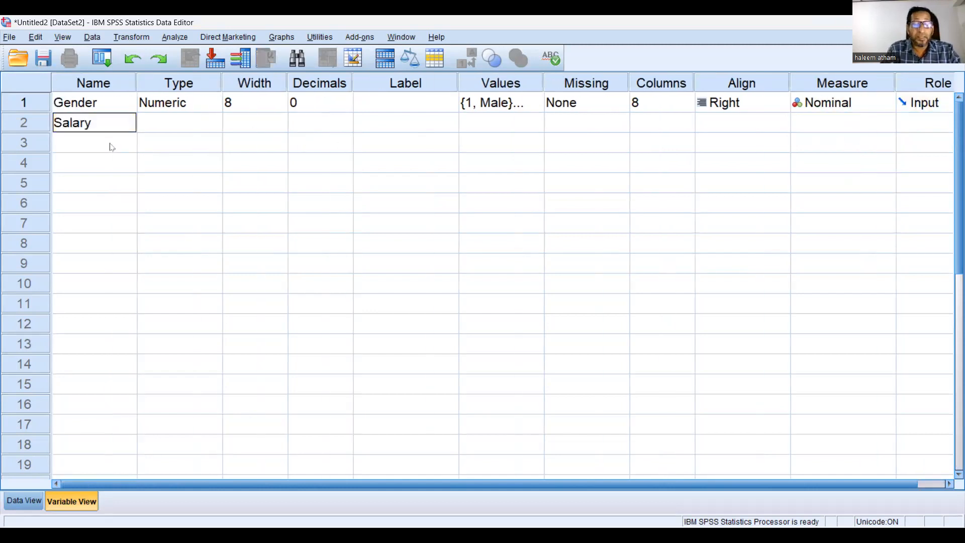
pyautogui.press('Tab')
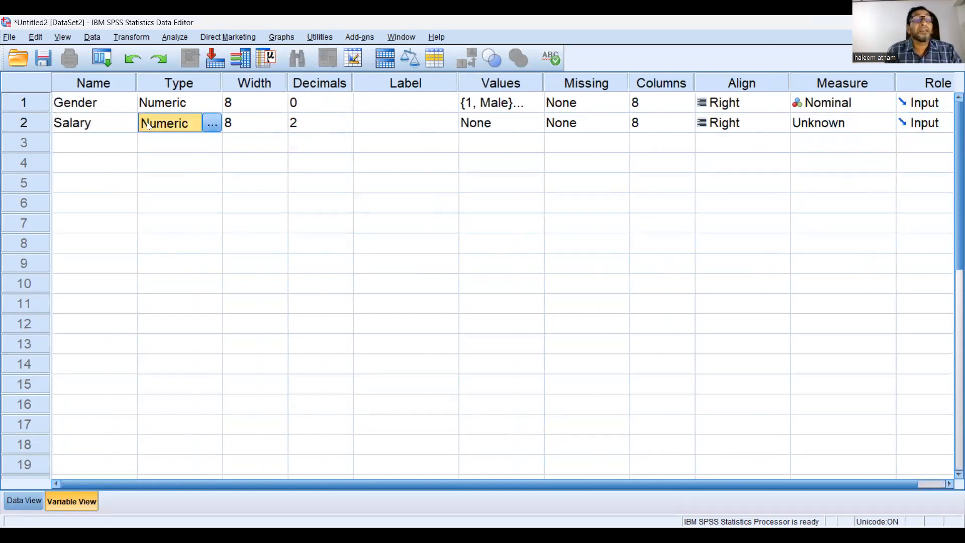
pyautogui.click(196, 103)
pyautogui.click(212, 103)
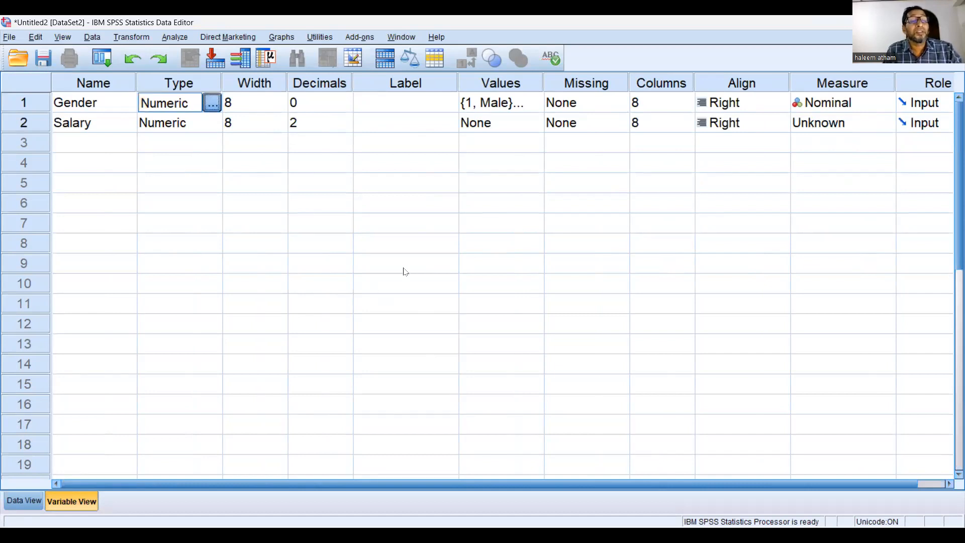
pyautogui.click(358, 293)
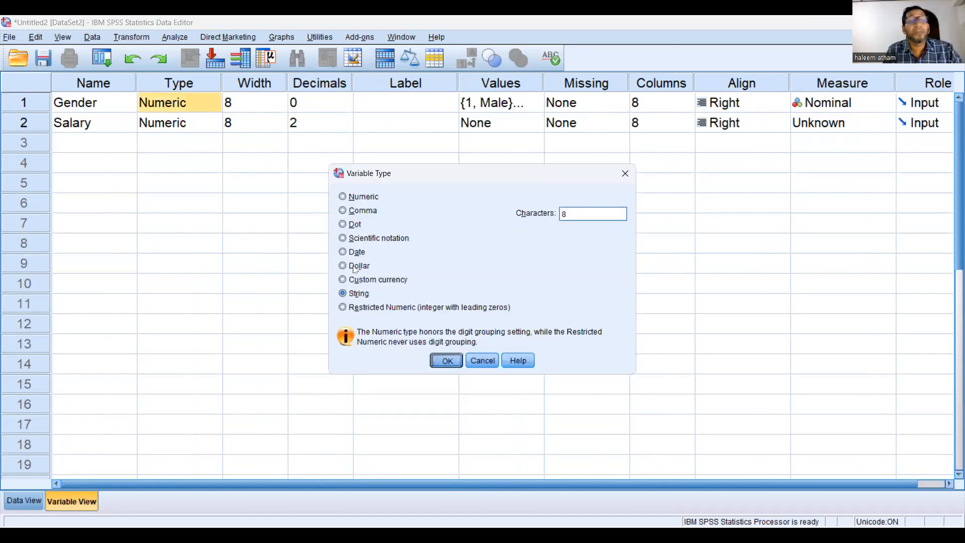
pyautogui.click(447, 361)
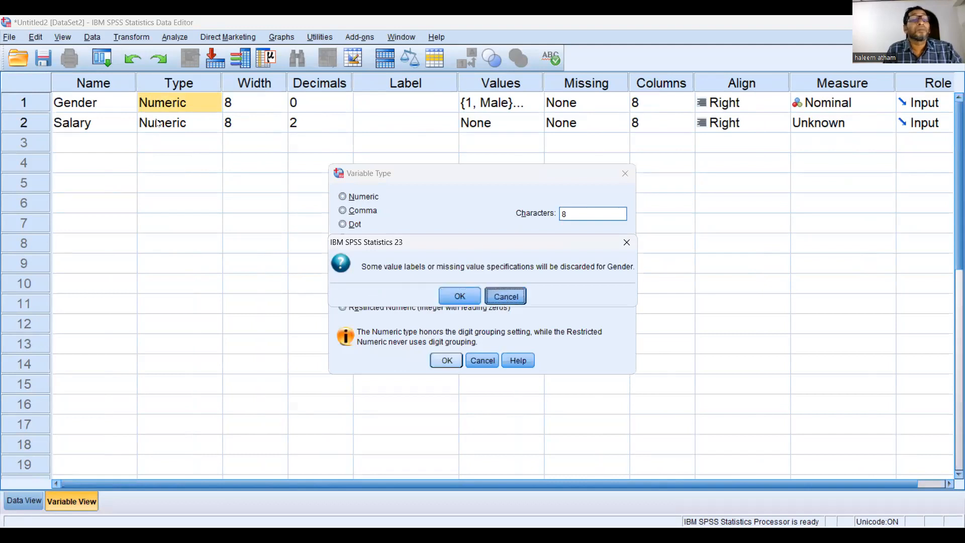
pyautogui.click(502, 296)
pyautogui.click(482, 361)
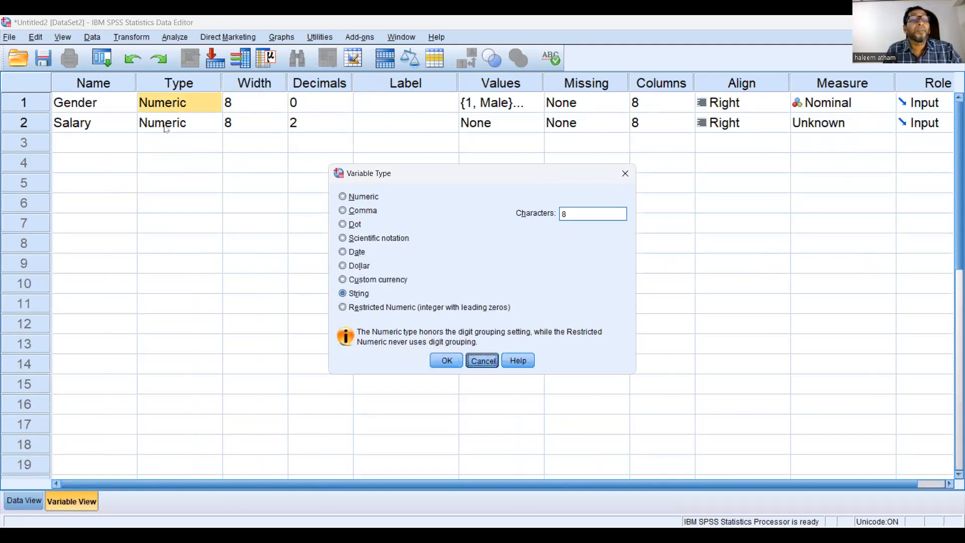
# Confirm Numeric as the Salary variable's type, with width 8 and 2 decimal places
pyautogui.click(214, 123)
pyautogui.click(214, 121)
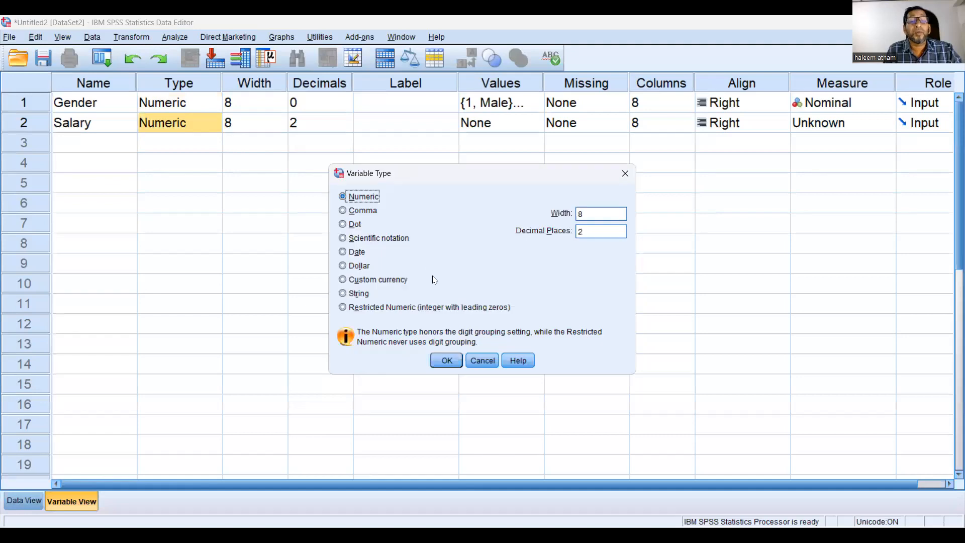
pyautogui.click(447, 356)
# Set the Salary variable's measurement level to Scale, without defining any value labels for it
pyautogui.press('Tab')
pyautogui.press('Tab')
pyautogui.press('Tab')
pyautogui.press('Tab')
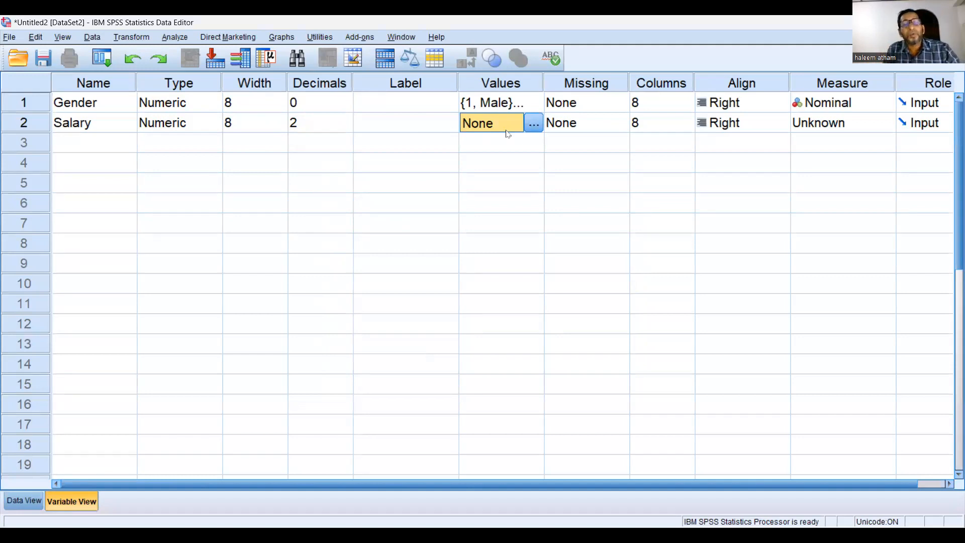
pyautogui.click(532, 123)
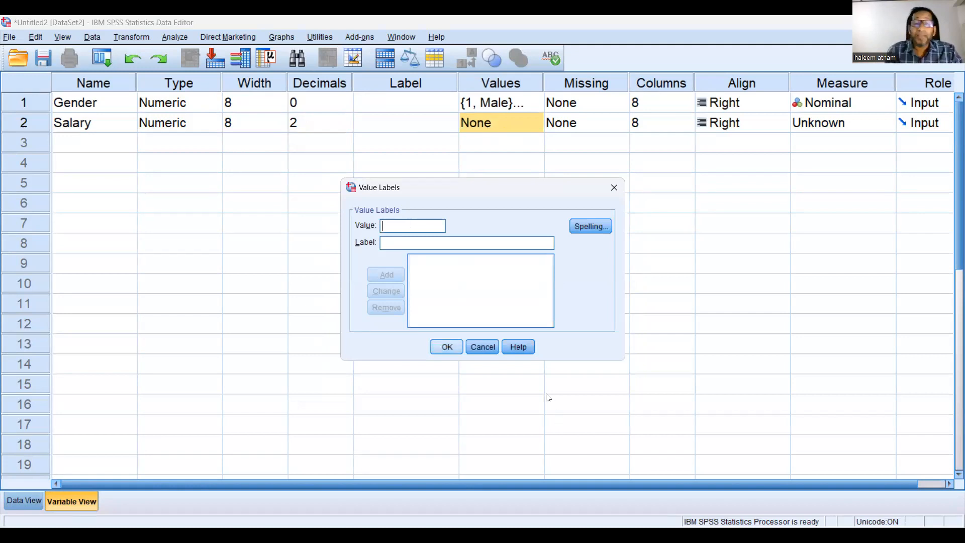
pyautogui.click(485, 347)
pyautogui.press('Tab')
pyautogui.press('Tab')
pyautogui.press('Tab')
pyautogui.press('Tab')
pyautogui.press('Tab')
pyautogui.press('Tab')
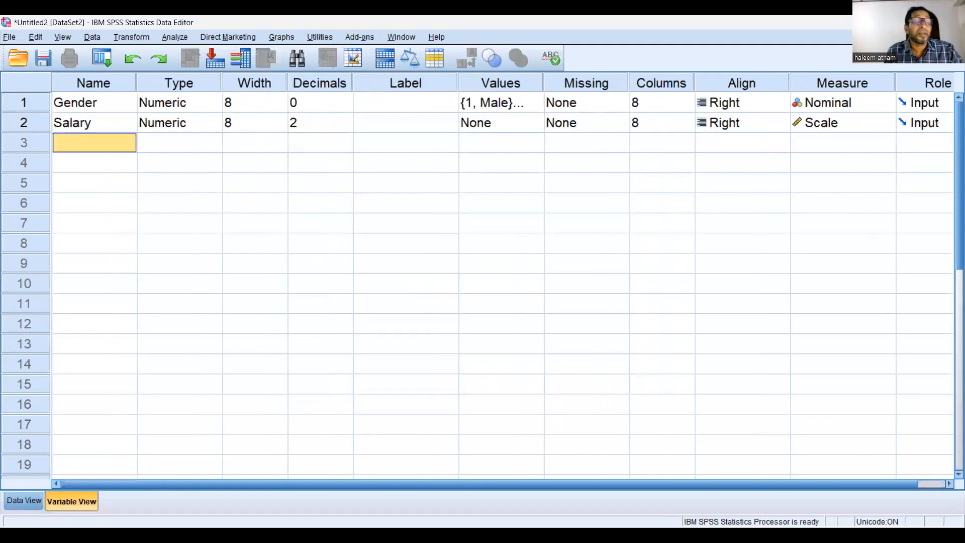
# Switch to the data grid and highlight the Gender and Salary columns in turn
pyautogui.click(28, 502)
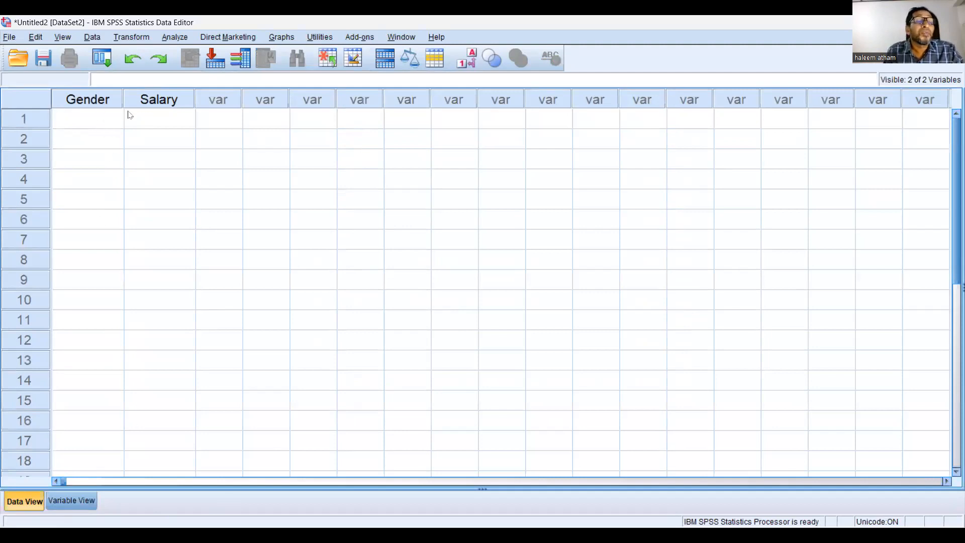
pyautogui.click(94, 103)
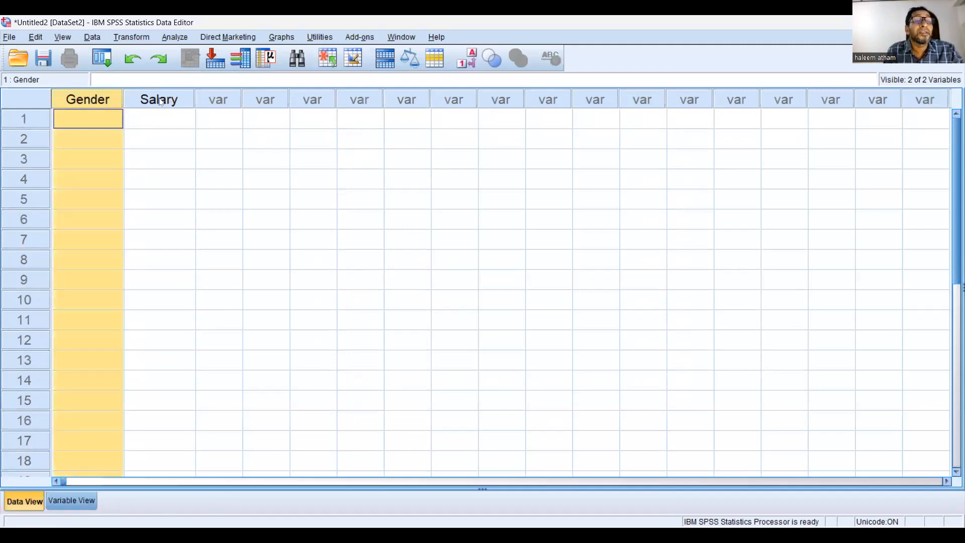
pyautogui.click(161, 101)
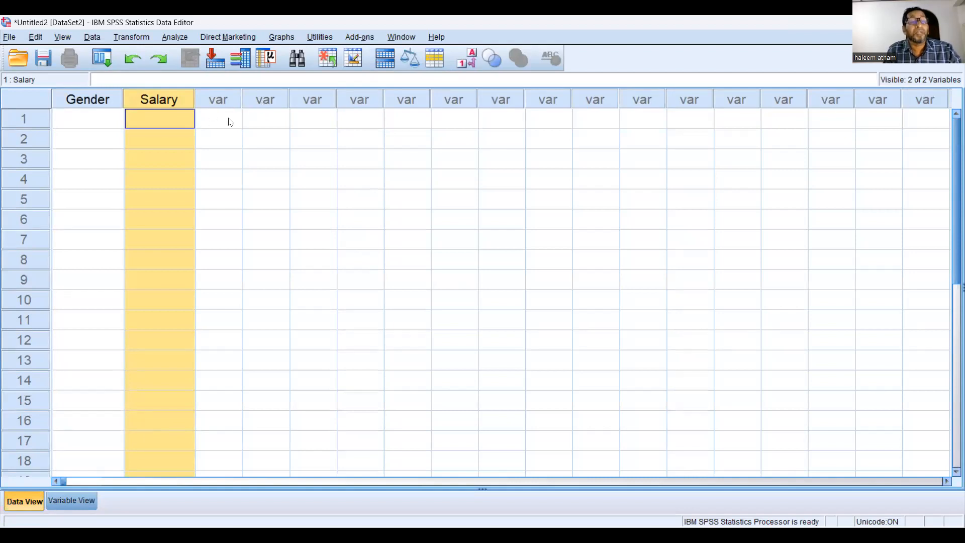
# Enter the code 1 as the Gender value for cases 1 to 4
pyautogui.click(104, 124)
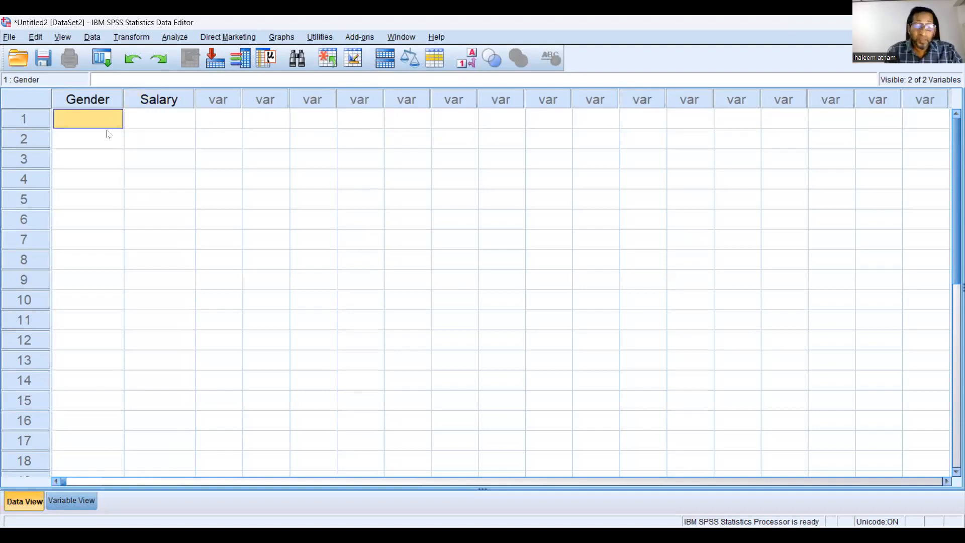
pyautogui.write('1')
pyautogui.press('Tab')
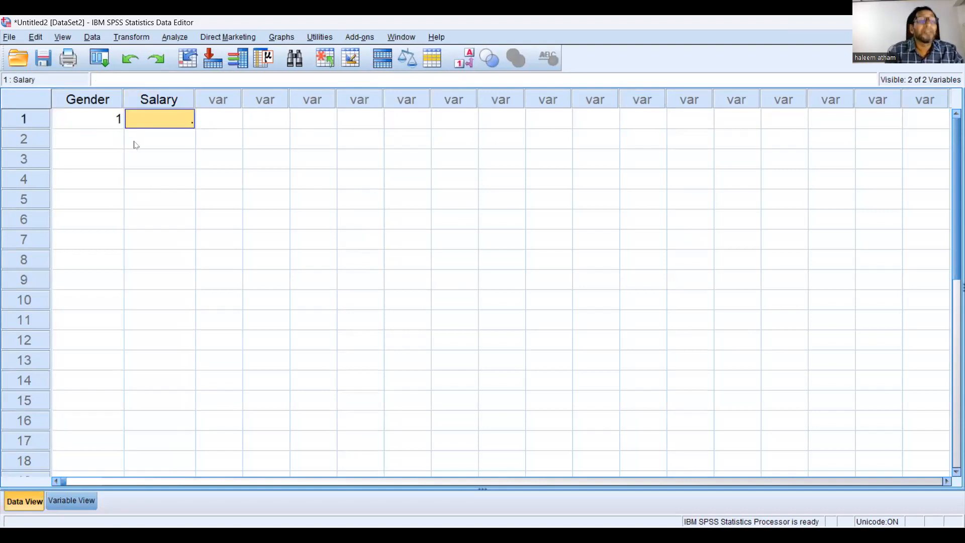
pyautogui.click(113, 143)
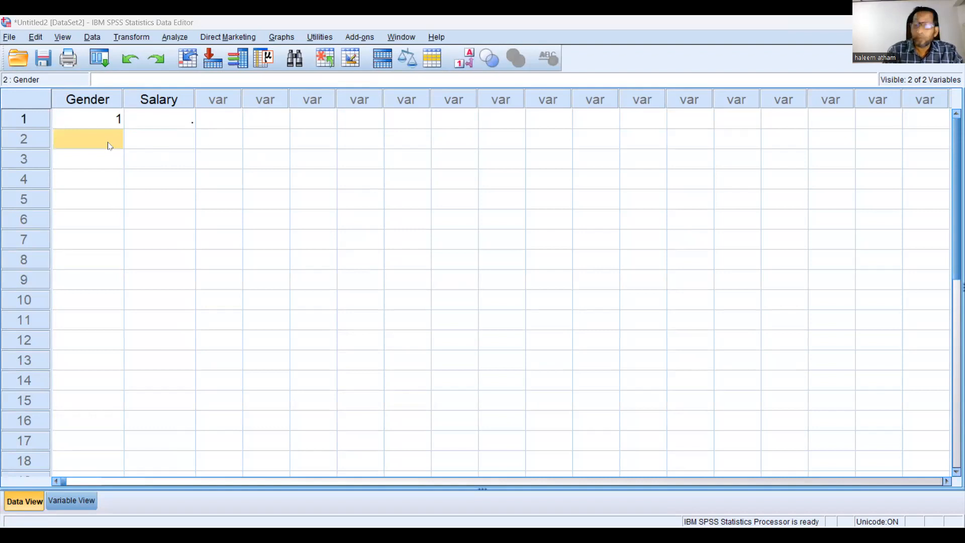
pyautogui.write('1')
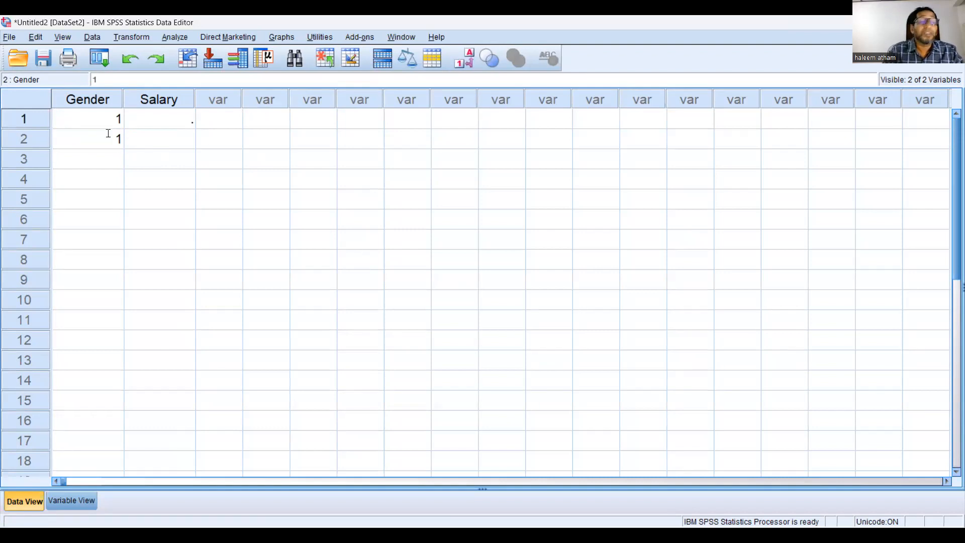
pyautogui.press('Return')
pyautogui.write('1')
pyautogui.press('Return')
pyautogui.write('1')
pyautogui.press('Return')
# Enter the code 2 as the Gender value for cases 5 to 13
pyautogui.write('2')
pyautogui.press('Return')
pyautogui.write('2')
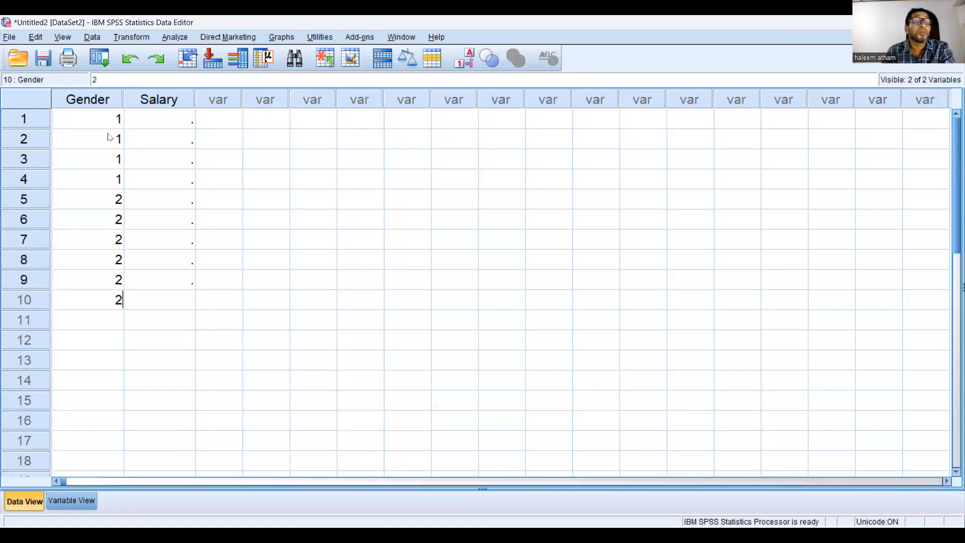
pyautogui.write(' 2 2 2 2 2 2')
pyautogui.press('Return')
pyautogui.write('2')
pyautogui.press('Return')
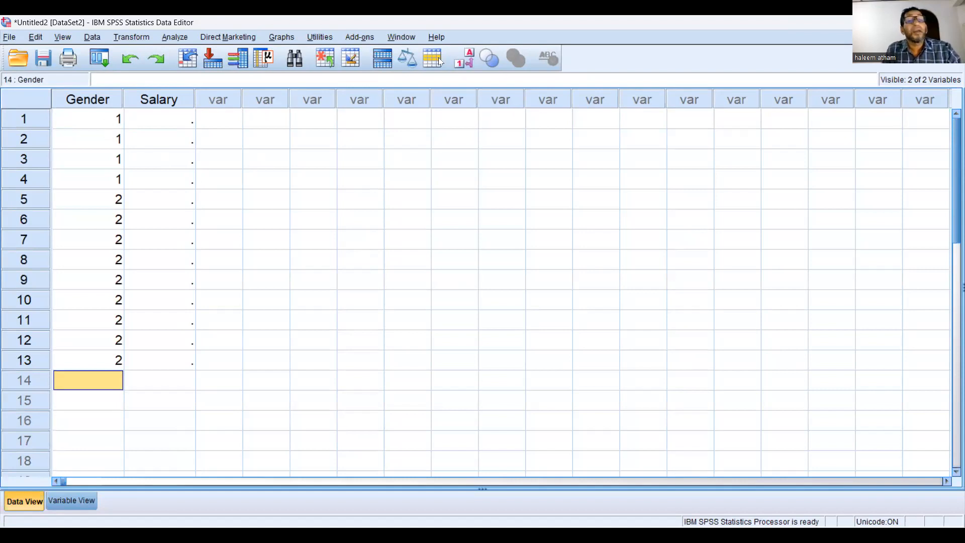
# Display the Gender data as value labels and switch back to numeric codes, twice in a row
pyautogui.click(466, 63)
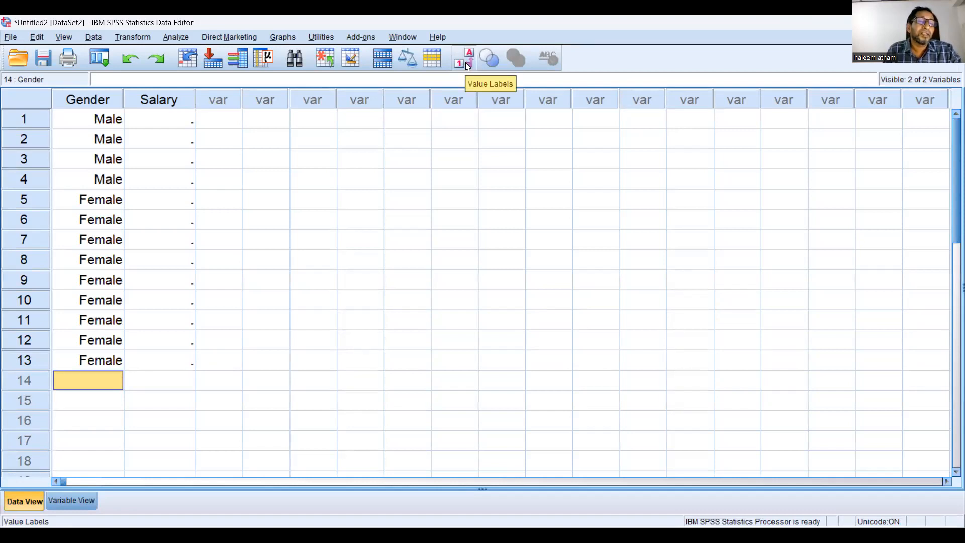
pyautogui.click(466, 62)
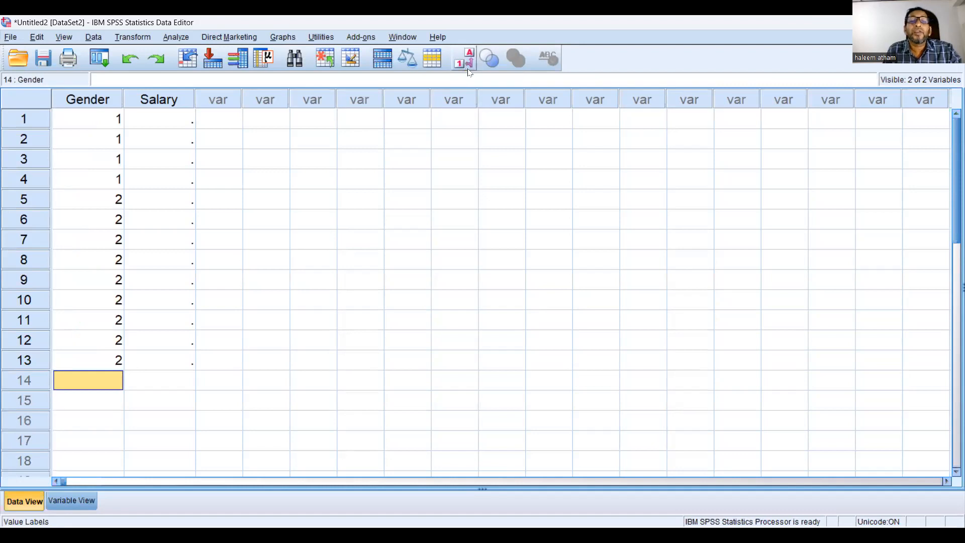
pyautogui.click(465, 63)
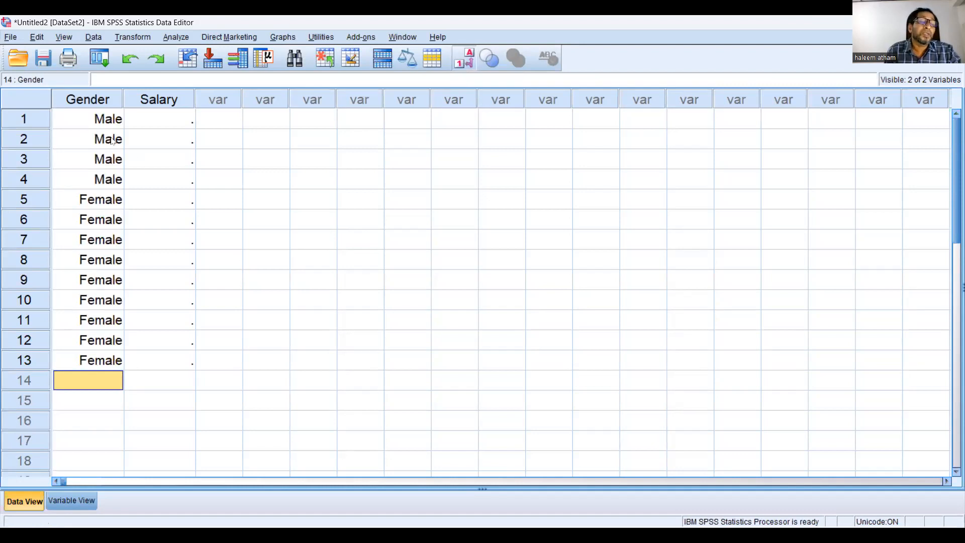
pyautogui.click(464, 63)
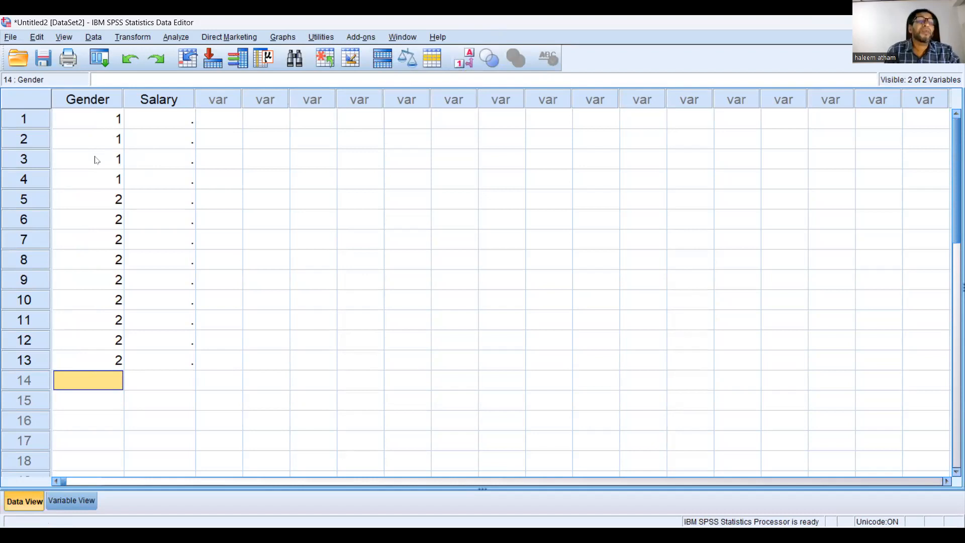
# Insert a new case above case 2 and enter 1 as its Gender value
pyautogui.click(25, 141)
pyautogui.rightClick(26, 141)
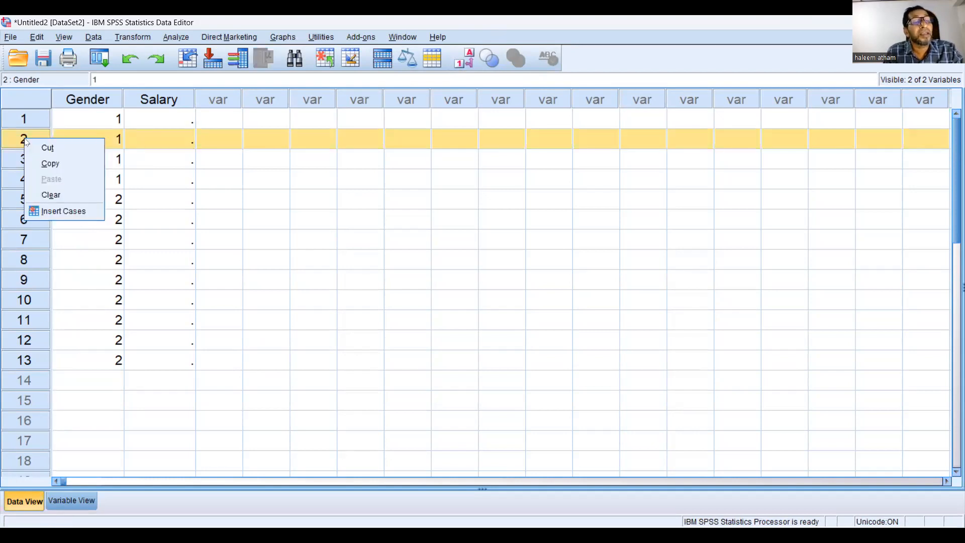
pyautogui.click(64, 214)
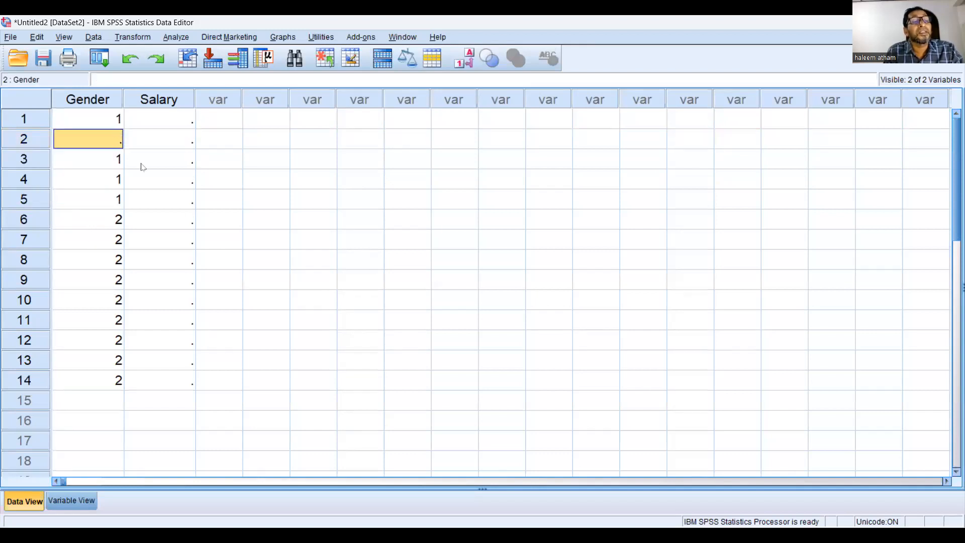
pyautogui.write('1')
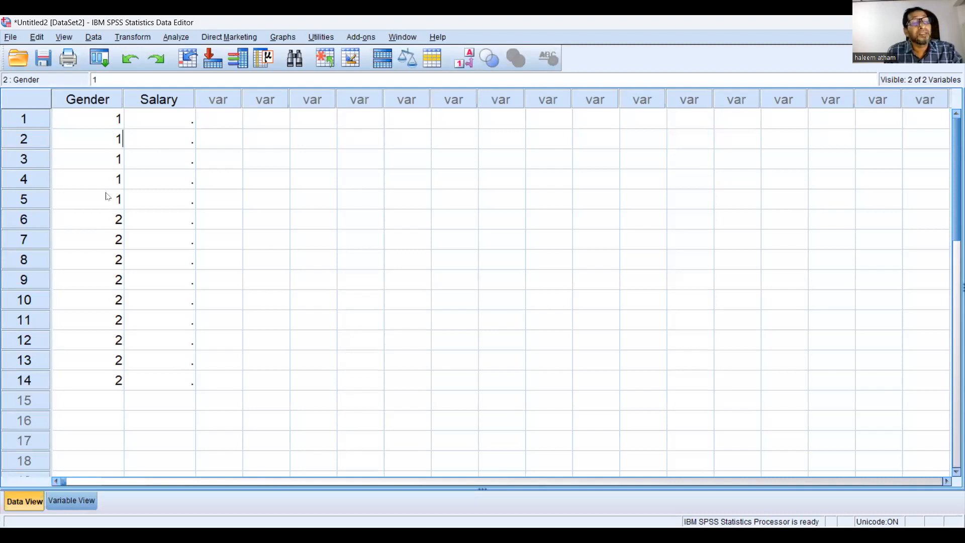
# Clear the newly inserted case 2 from the data set
pyautogui.rightClick(18, 140)
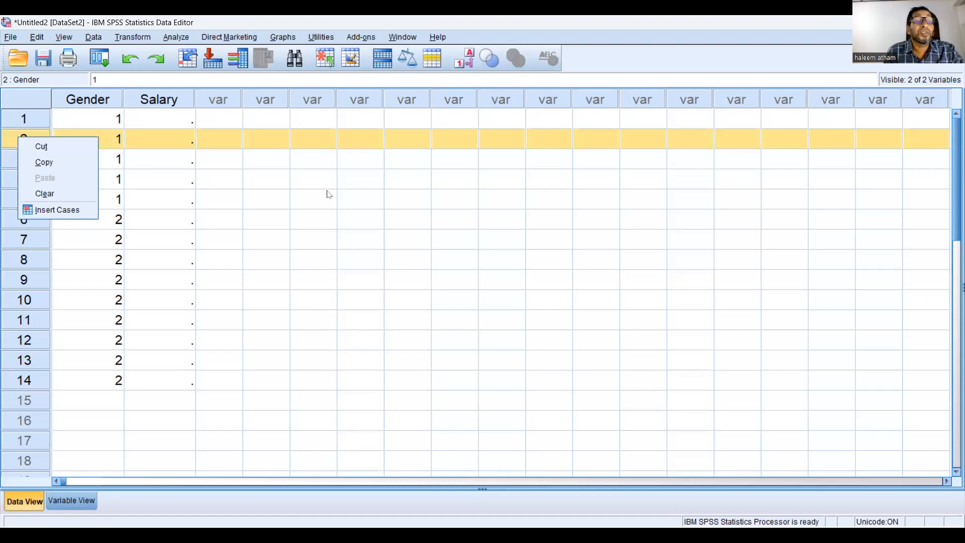
pyautogui.rightClick(12, 141)
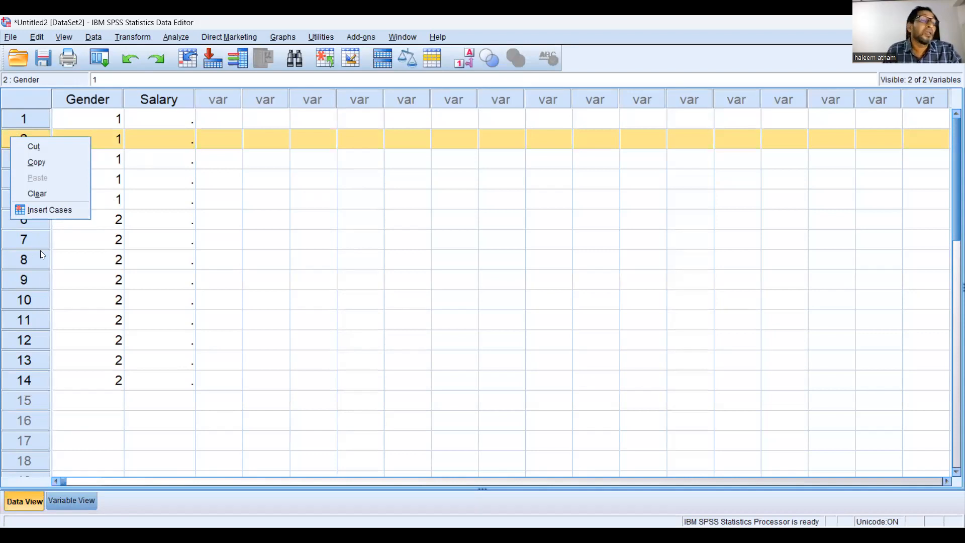
pyautogui.click(29, 196)
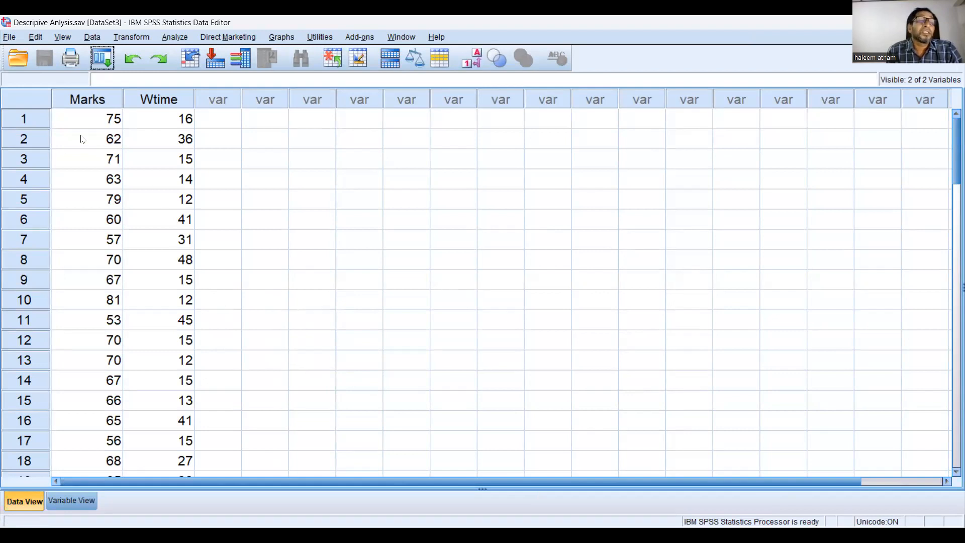
# Examine the Marks and Wtime columns down to the last recorded case
pyautogui.click(79, 104)
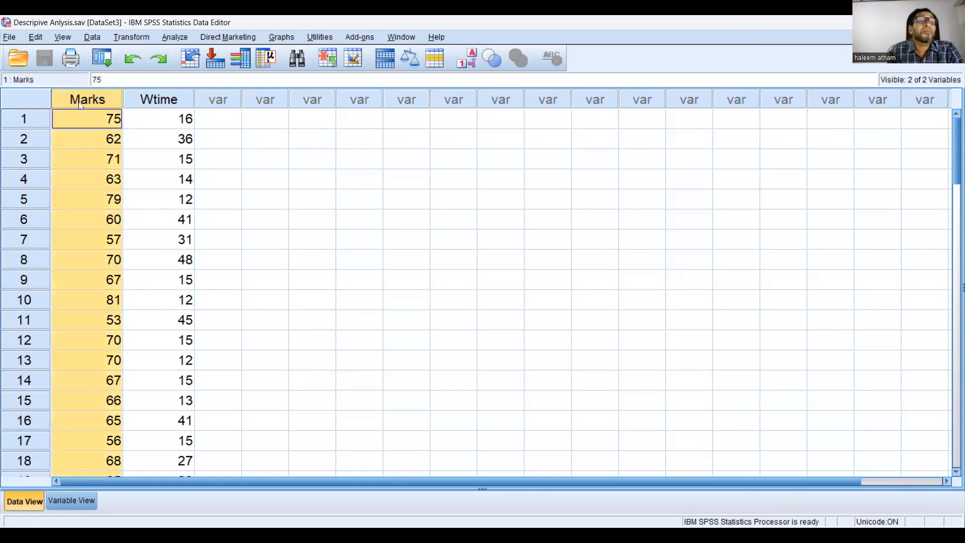
pyautogui.click(156, 103)
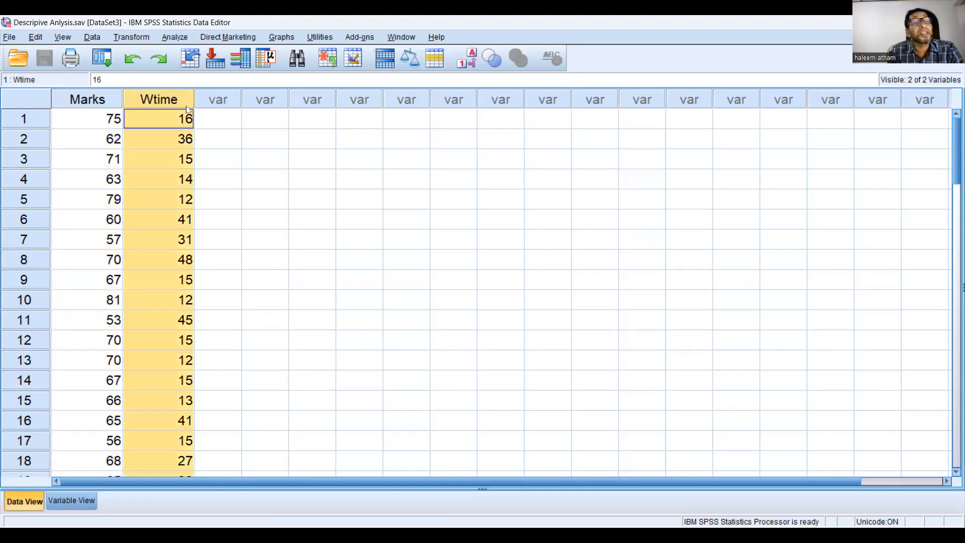
pyautogui.click(100, 103)
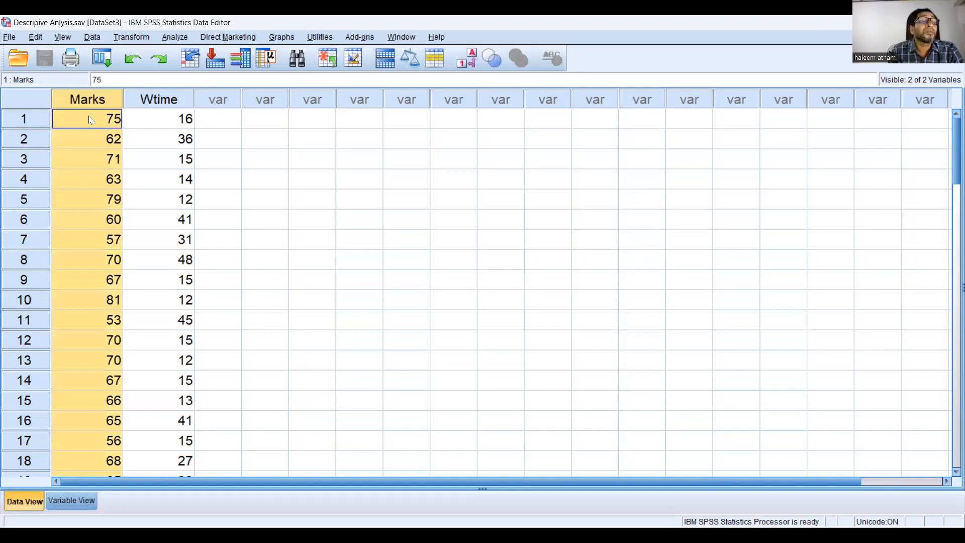
pyautogui.scroll(-19, 90, 126)
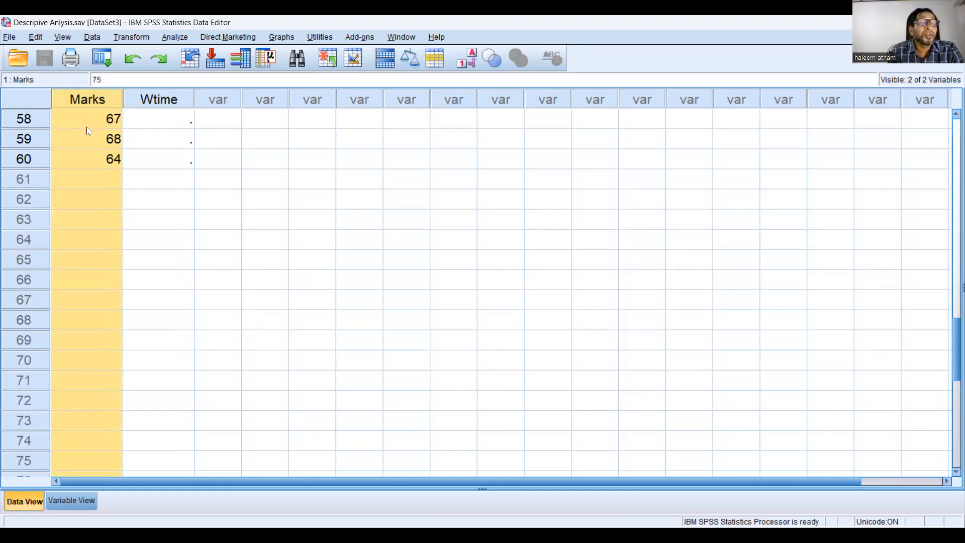
pyautogui.scroll(2, 86, 131)
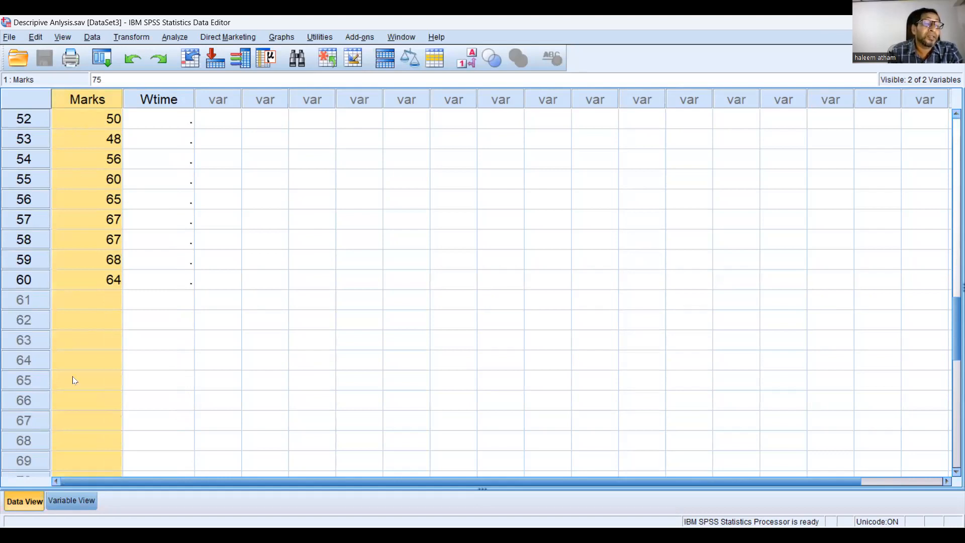
# Show the variable definitions and review the name and type of the Marks variable
pyautogui.click(67, 500)
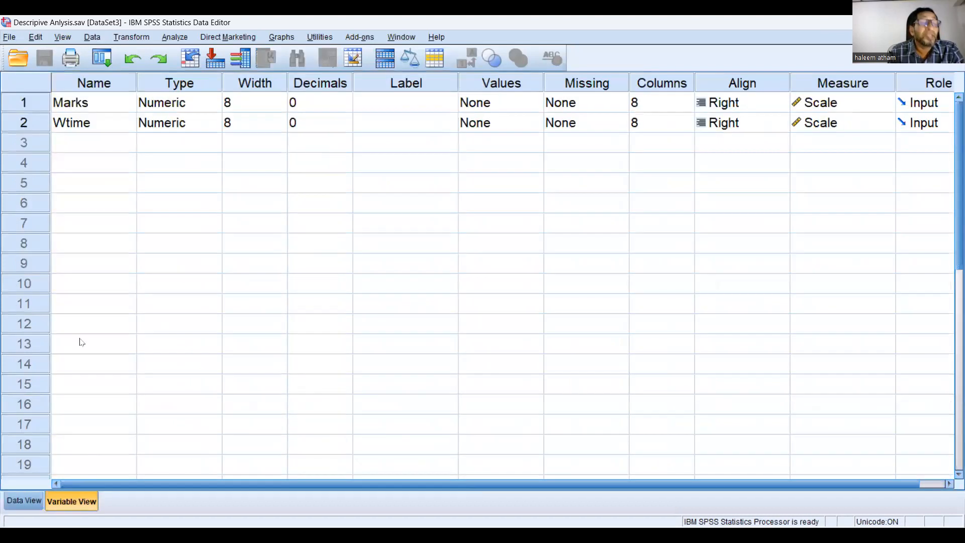
pyautogui.click(69, 107)
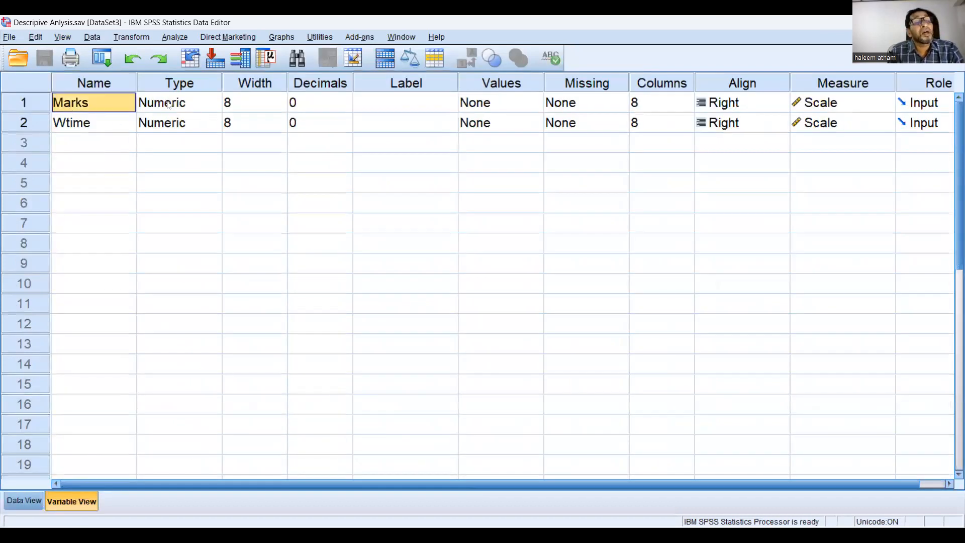
pyautogui.click(153, 107)
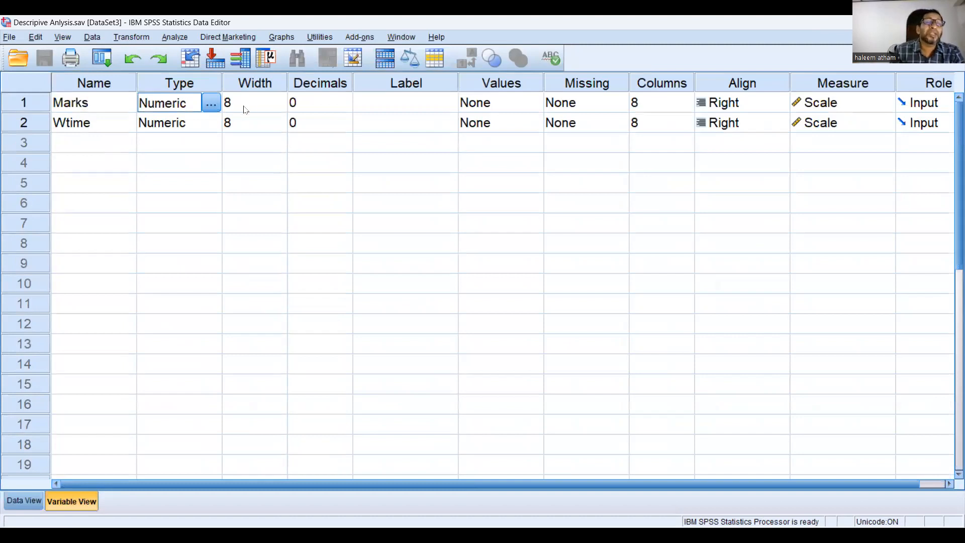
# Increase the Marks variable's width several times and reduce it back to 8
pyautogui.click(245, 104)
pyautogui.click(283, 99)
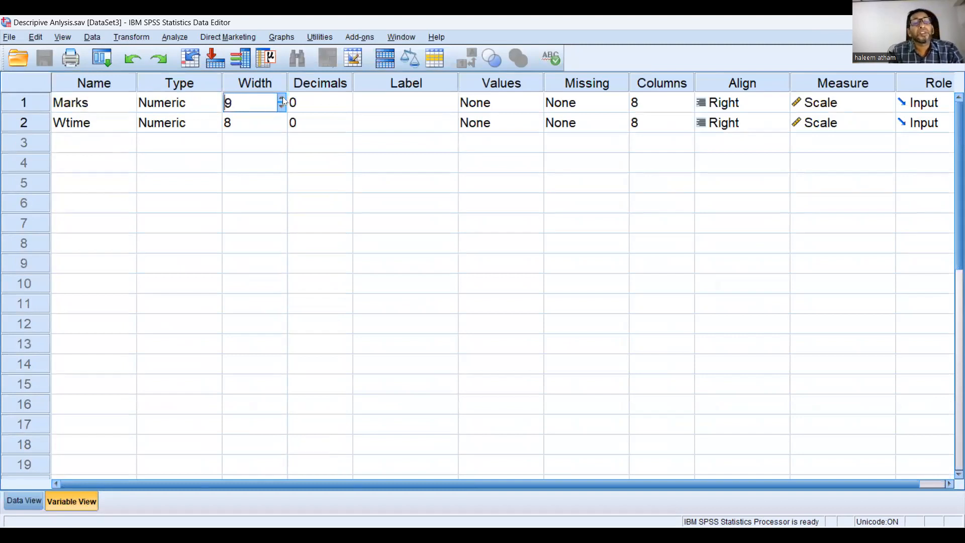
pyautogui.click(283, 98)
pyautogui.click(282, 98)
pyautogui.click(282, 98)
pyautogui.doubleClick(283, 98)
pyautogui.doubleClick(283, 98)
pyautogui.doubleClick(282, 98)
pyautogui.click(283, 107)
pyautogui.doubleClick(282, 107)
pyautogui.click(282, 107)
pyautogui.doubleClick(282, 107)
pyautogui.click(282, 107)
pyautogui.click(282, 107)
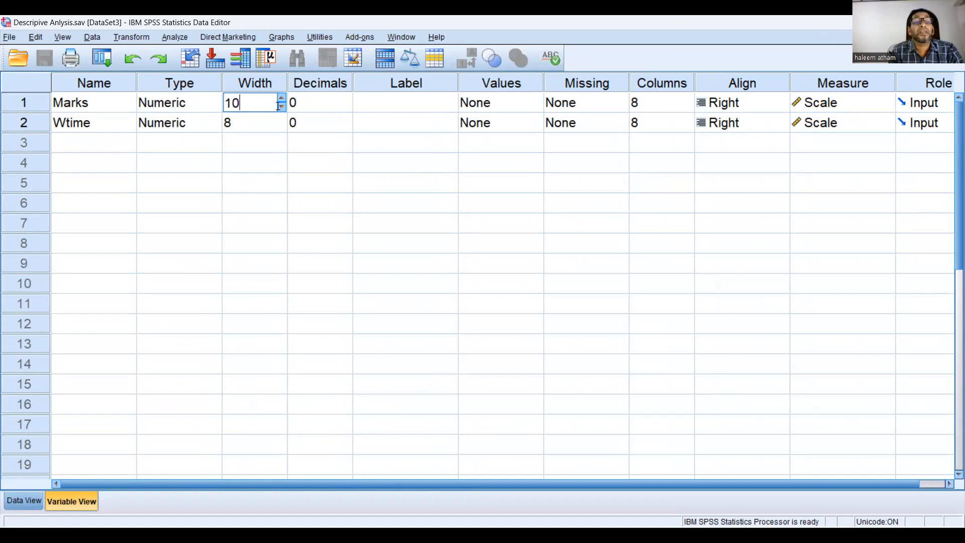
pyautogui.click(283, 107)
pyautogui.click(282, 108)
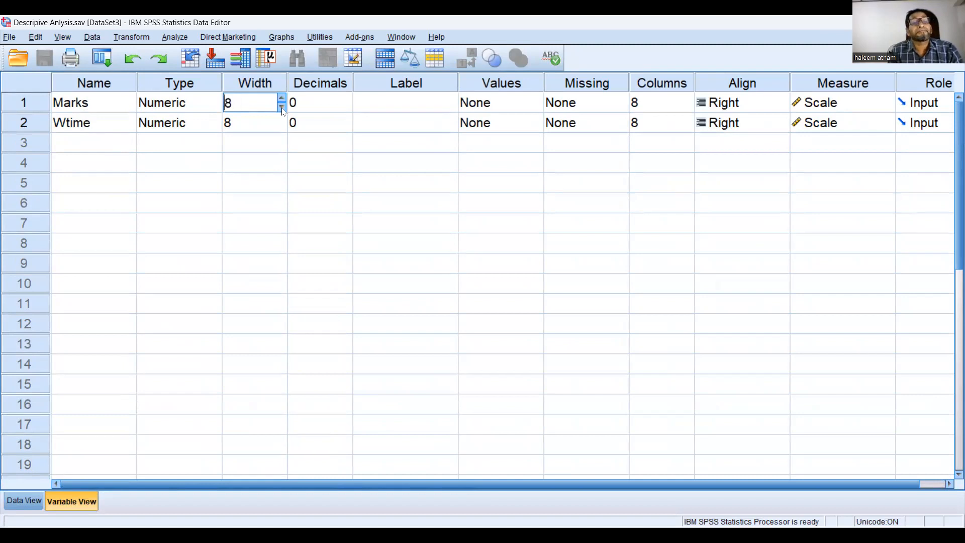
# Raise the number of decimals for Marks to 4 and lower it back to 0
pyautogui.click(329, 103)
pyautogui.click(347, 98)
pyautogui.click(347, 98)
pyautogui.click(347, 97)
pyautogui.click(348, 97)
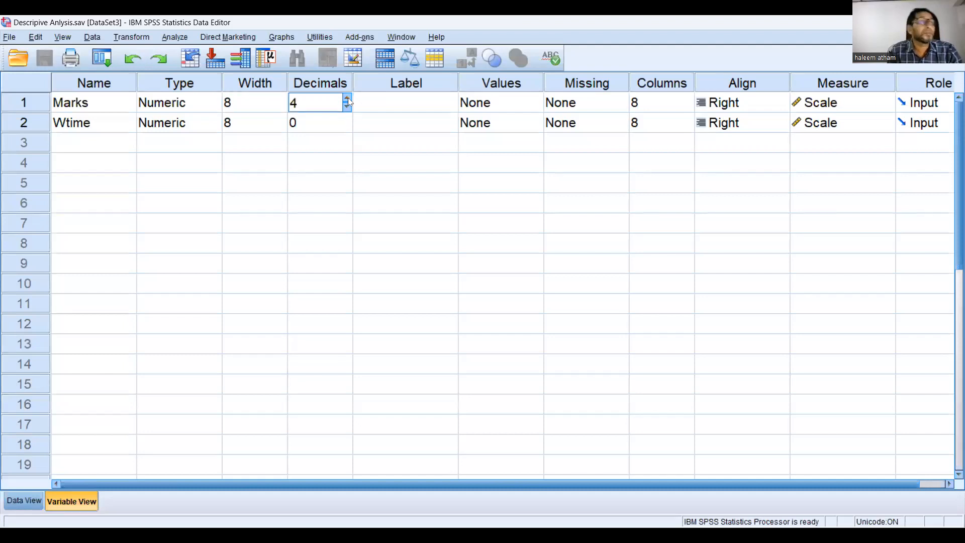
pyautogui.click(347, 107)
pyautogui.click(348, 107)
pyautogui.click(348, 107)
pyautogui.click(347, 106)
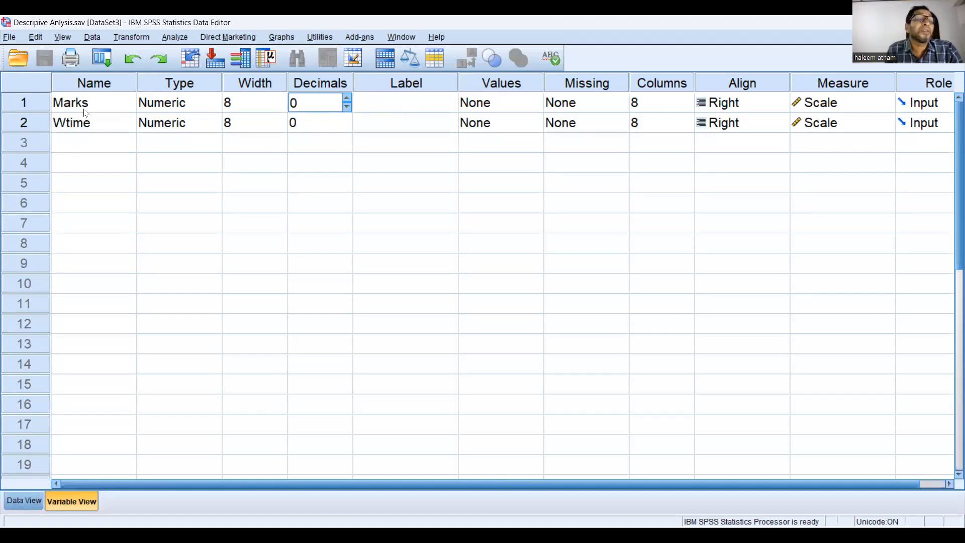
# Enter "Statics-Marks" as the label of the Marks variable
pyautogui.click(383, 105)
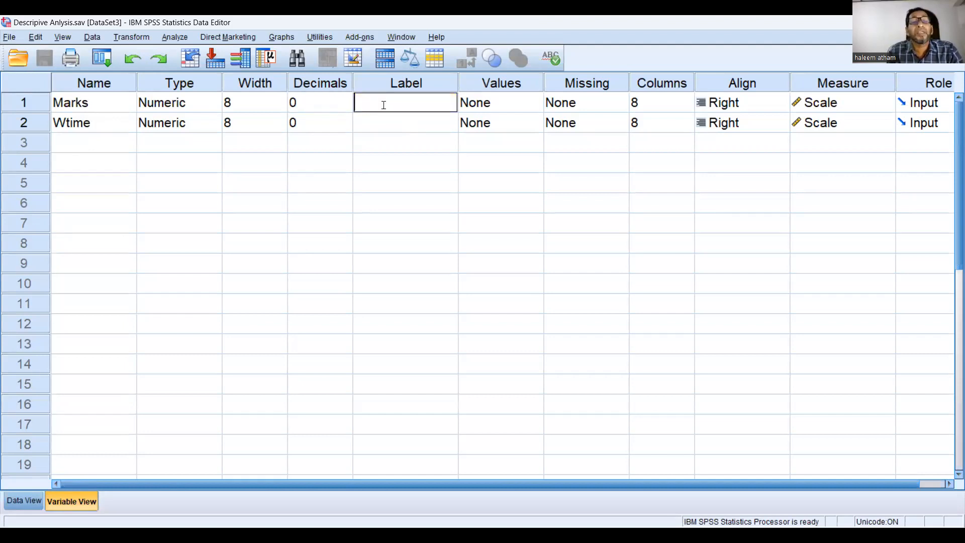
pyautogui.write('Statics')
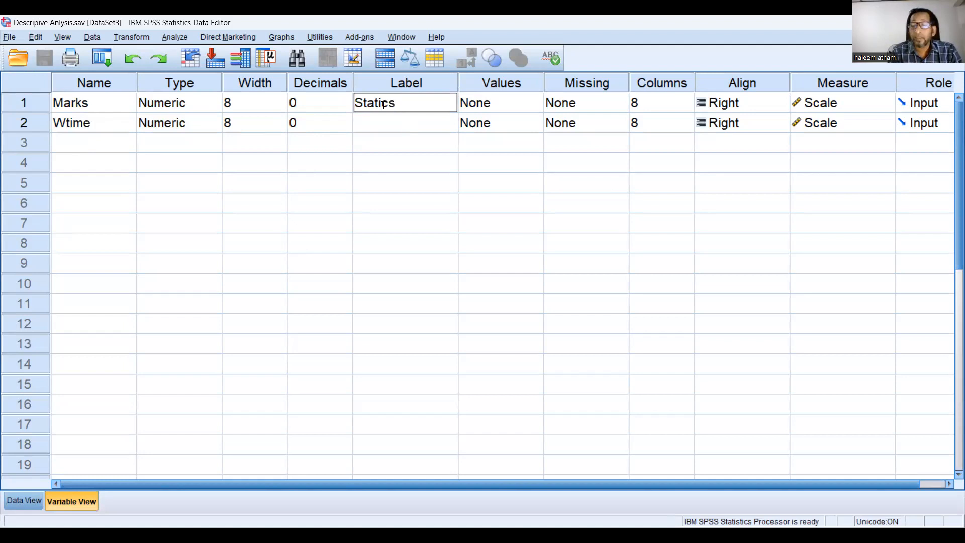
pyautogui.write('-Marks')
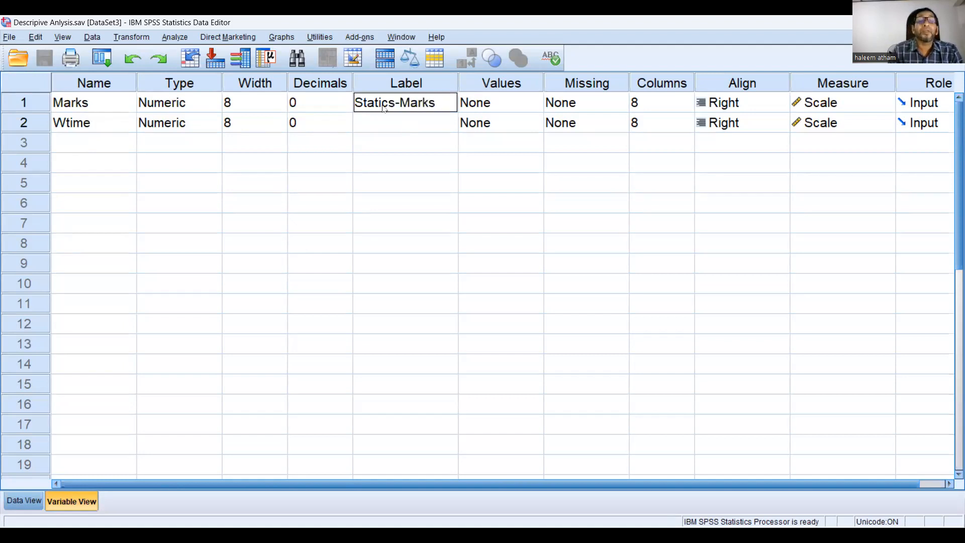
pyautogui.press('Tab')
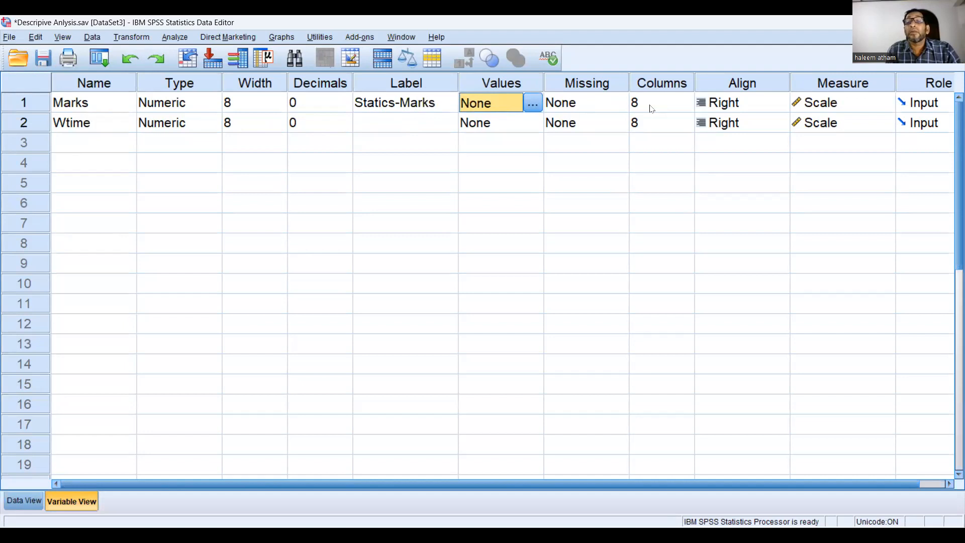
# Review the alignment and measurement level choices for Marks, keeping Scale as its measure
pyautogui.click(747, 108)
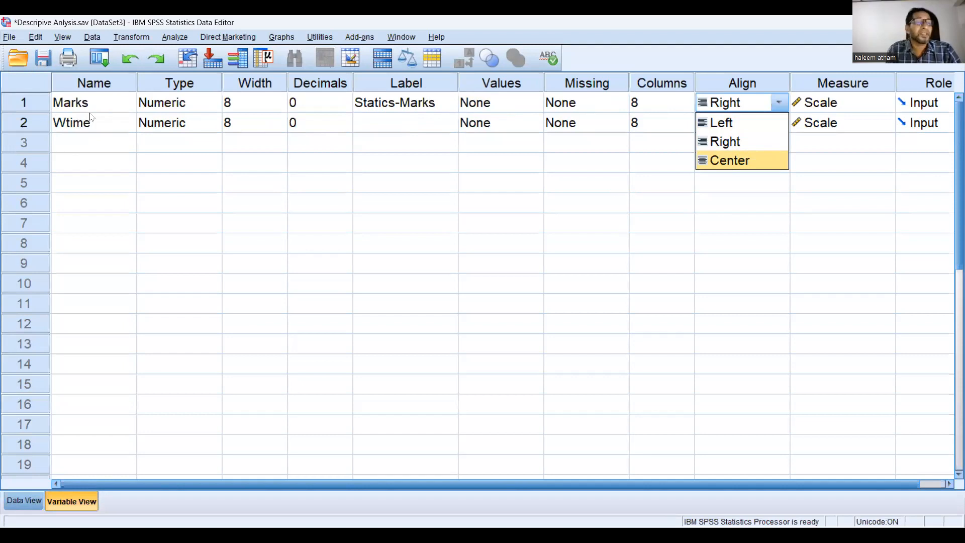
pyautogui.click(851, 104)
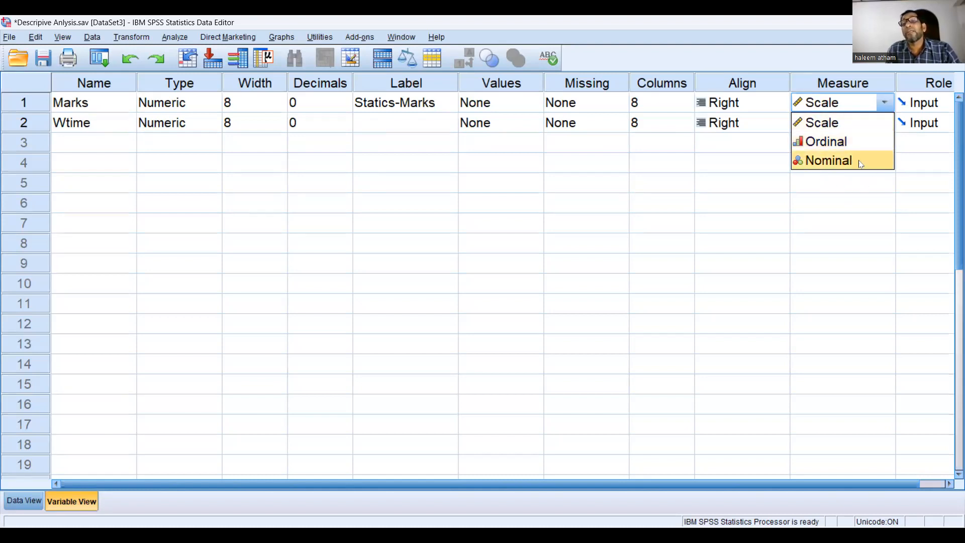
pyautogui.click(824, 125)
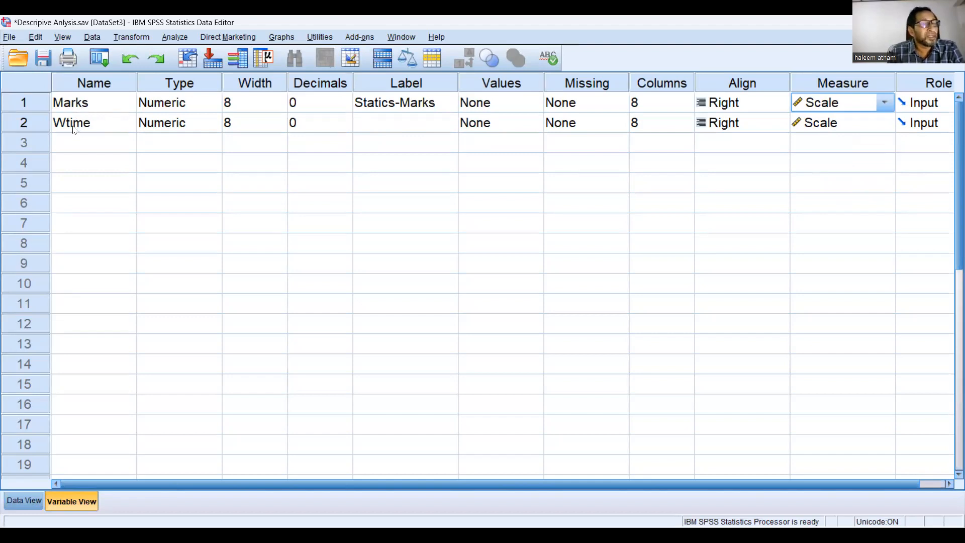
pyautogui.click(71, 108)
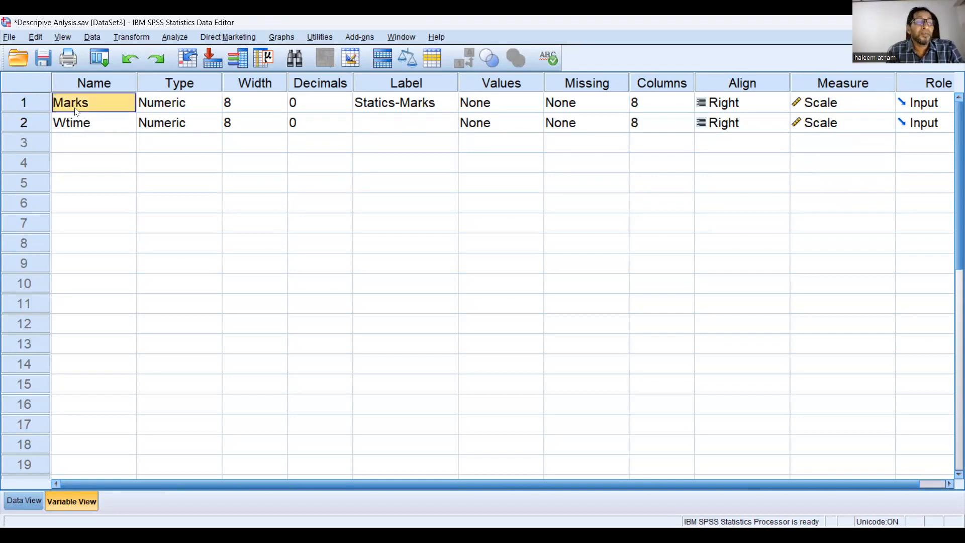
# Return to the case data and select the Marks value of case 1
pyautogui.click(25, 501)
pyautogui.scroll(9, 138, 275)
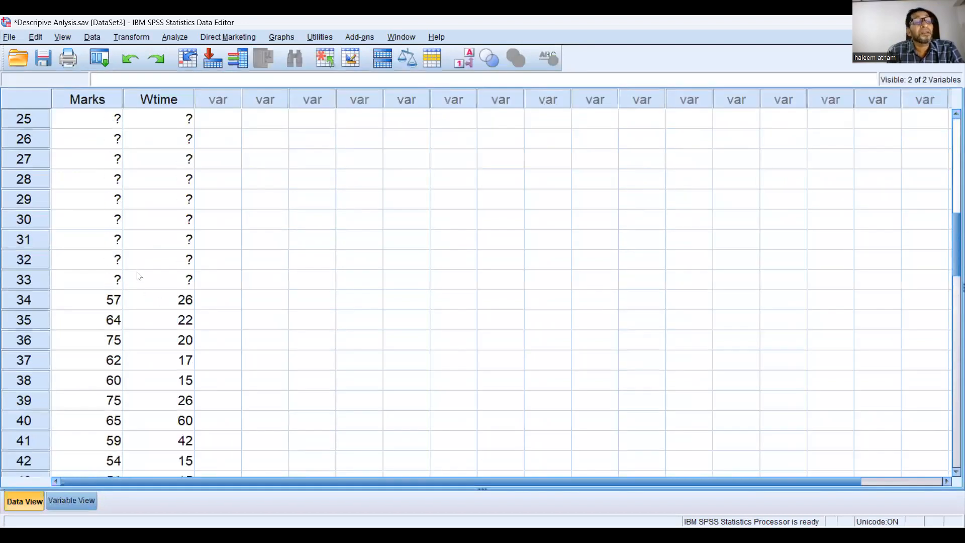
pyautogui.scroll(8, 138, 275)
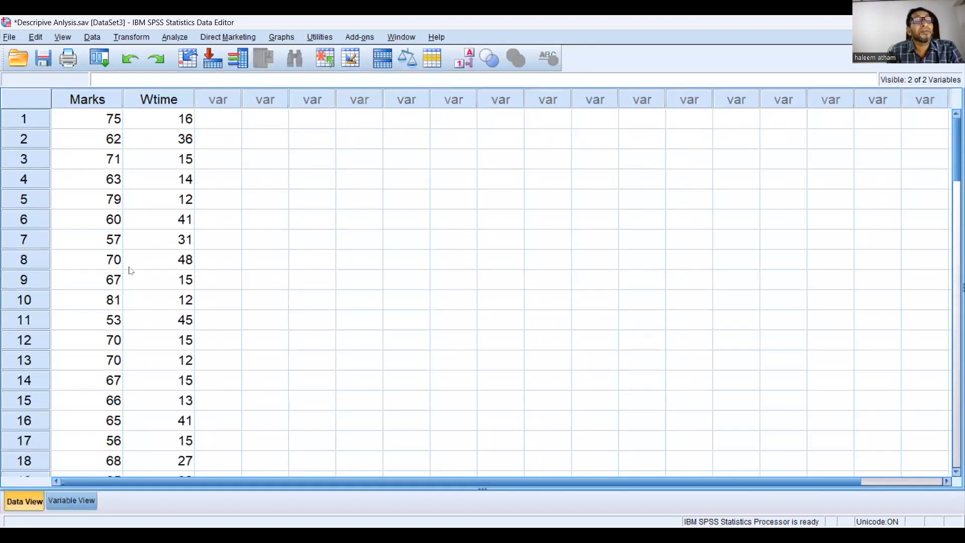
pyautogui.click(99, 122)
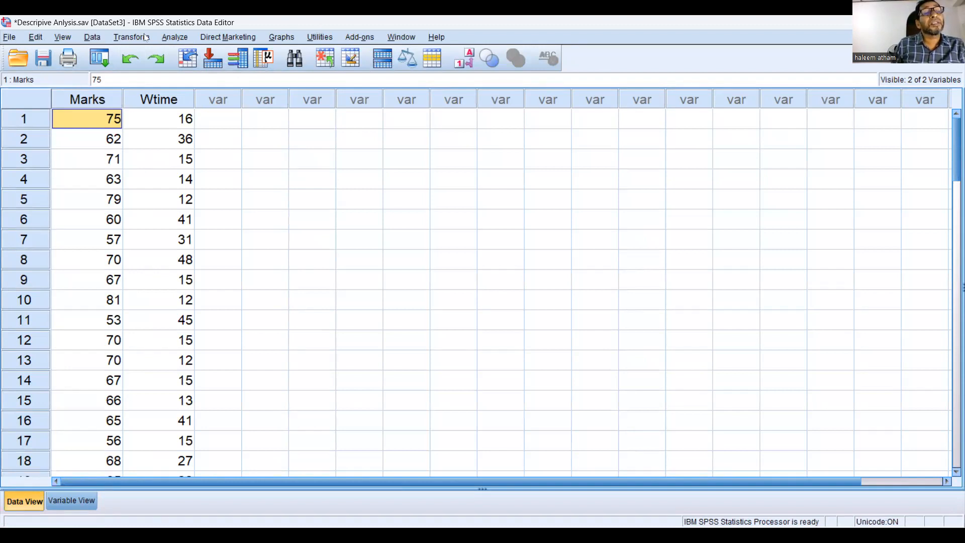
# Start an Explore analysis from the descriptive statistics and add Statics-Marks [Marks] to the dependent list
pyautogui.click(176, 37)
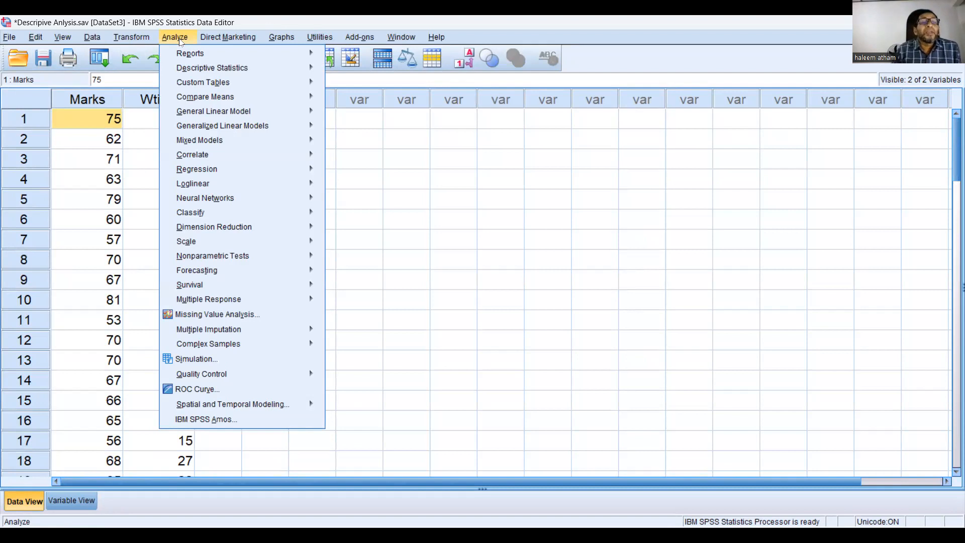
pyautogui.moveTo(188, 65)
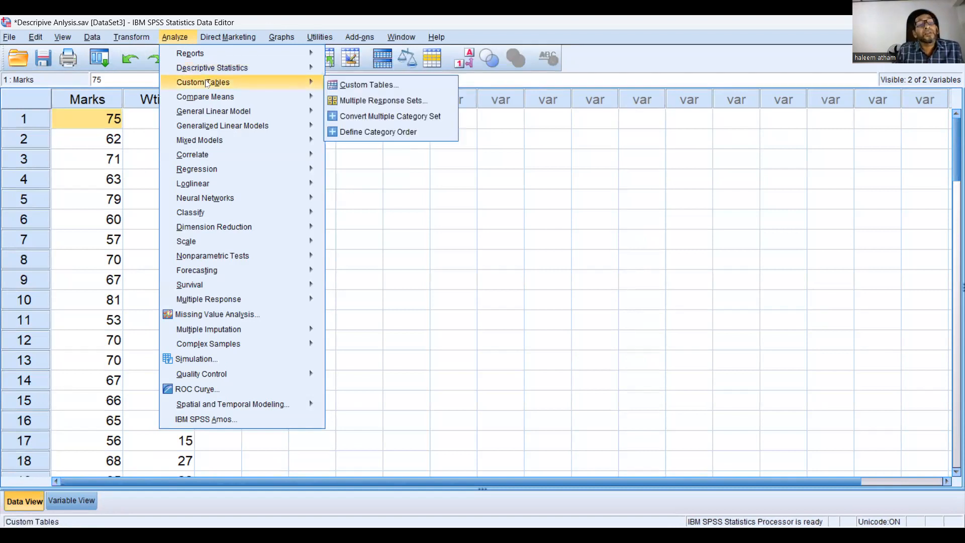
pyautogui.moveTo(210, 129)
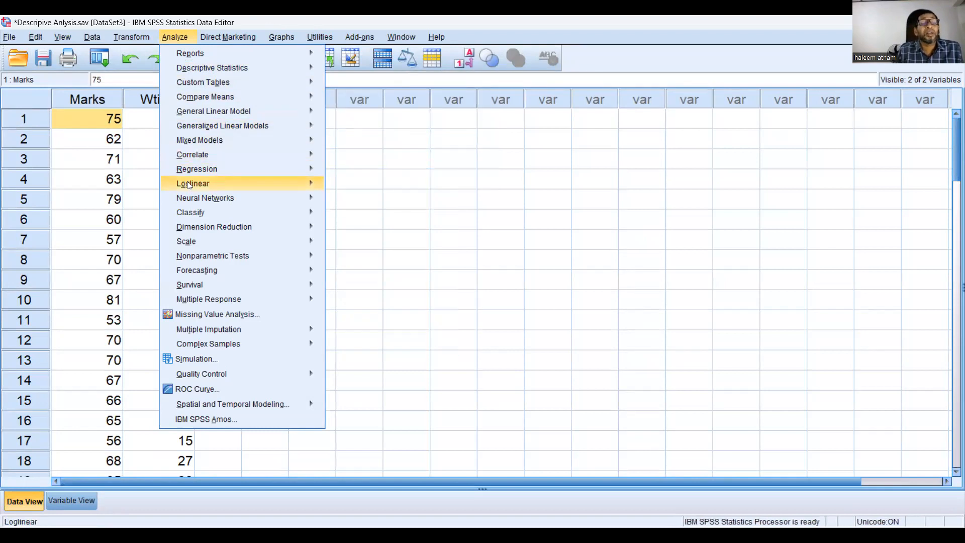
pyautogui.moveTo(263, 182)
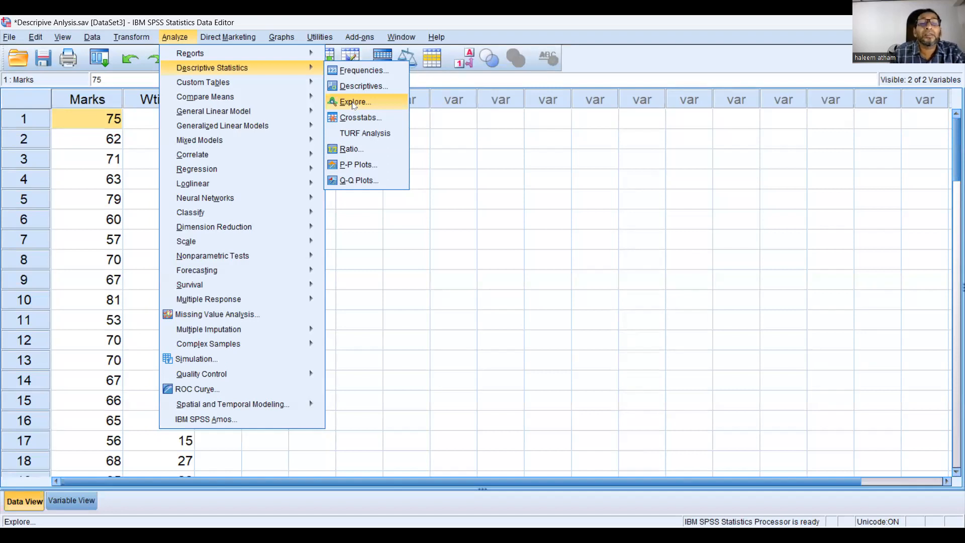
pyautogui.click(353, 103)
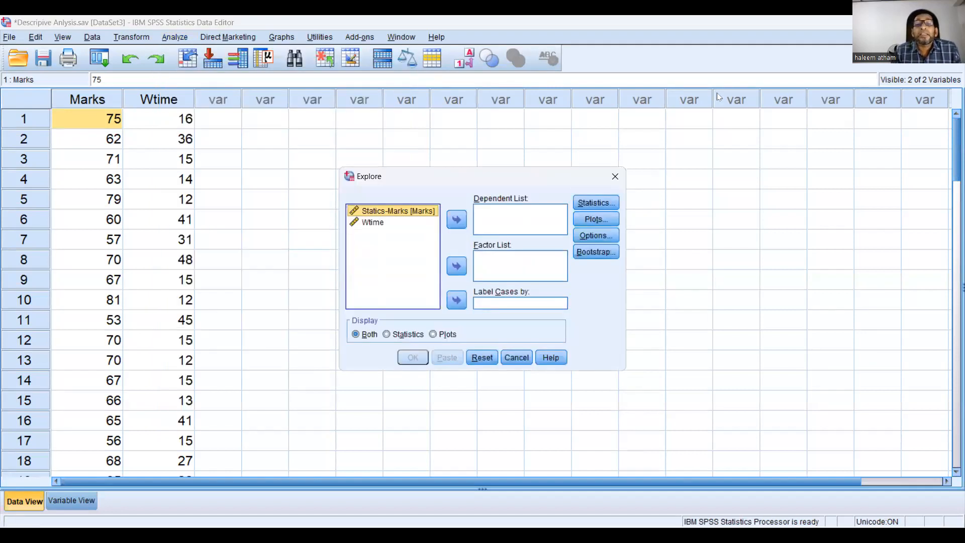
pyautogui.click(467, 227)
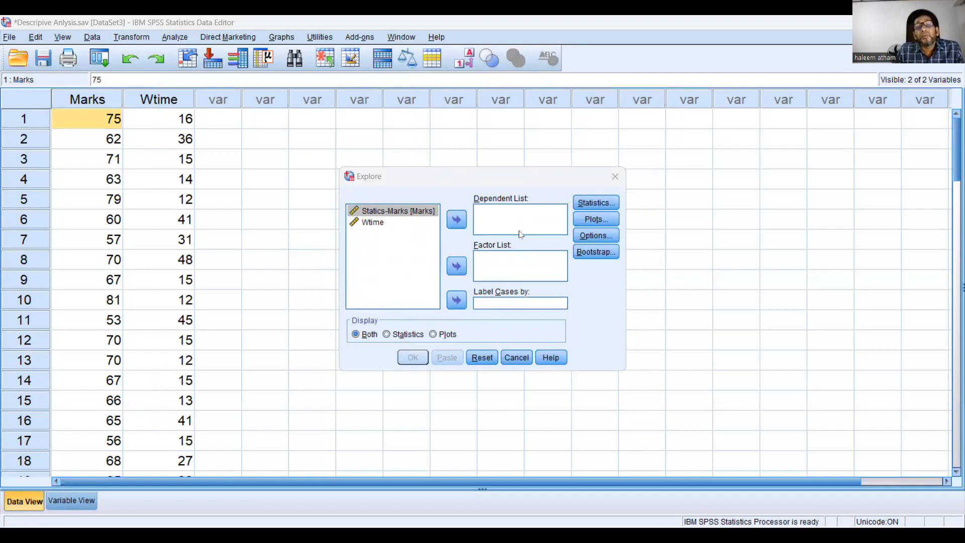
pyautogui.click(369, 211)
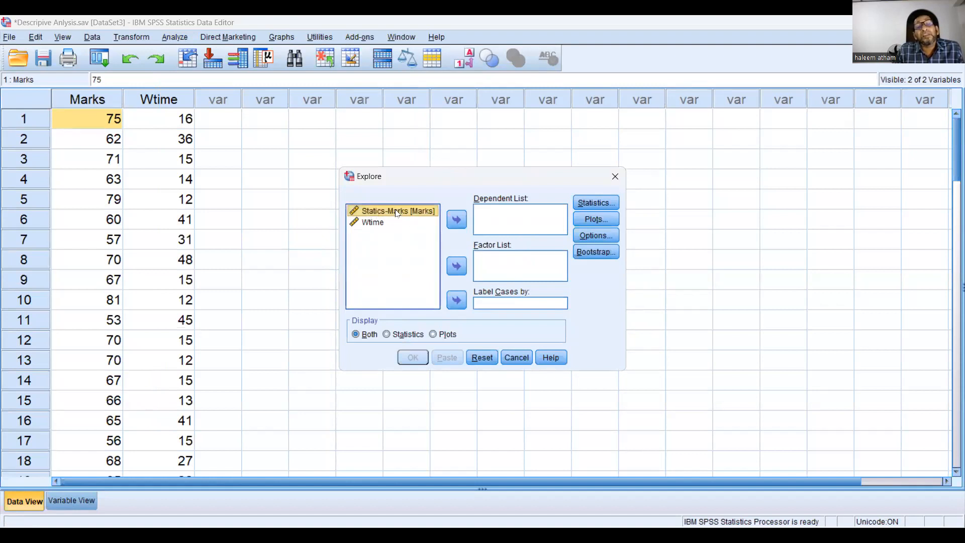
pyautogui.click(454, 221)
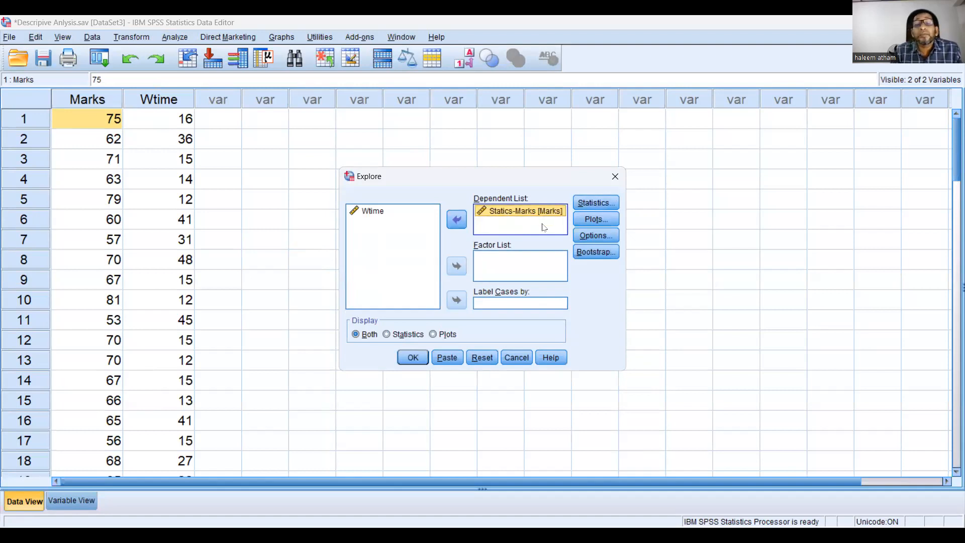
# Add outliers to the Explore statistics, keeping descriptives with a 95% confidence interval for the mean
pyautogui.click(603, 206)
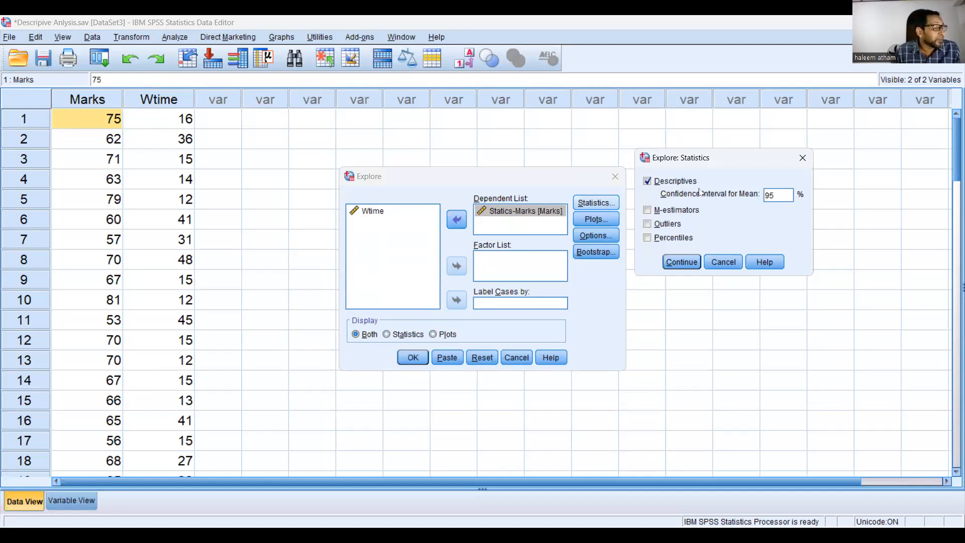
pyautogui.doubleClick(678, 183)
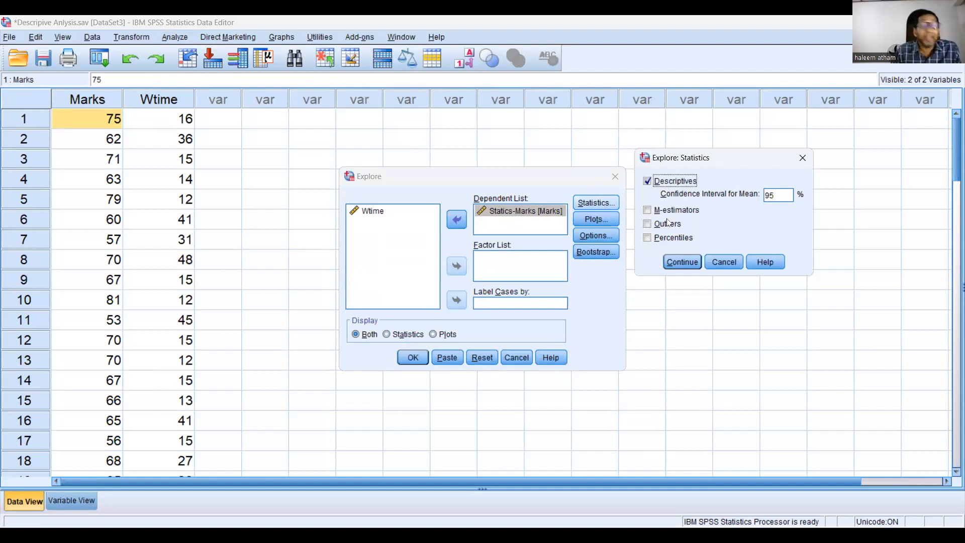
pyautogui.click(650, 225)
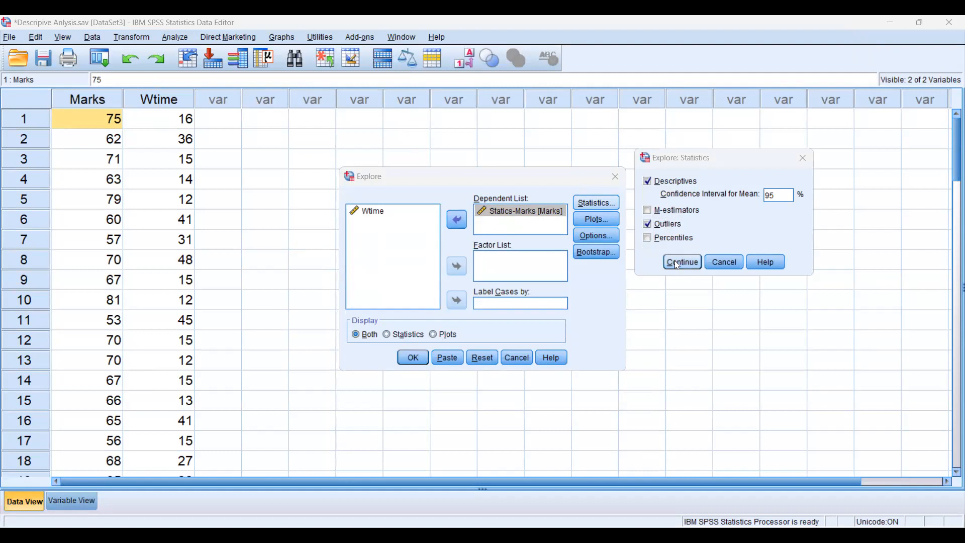
pyautogui.press('Return')
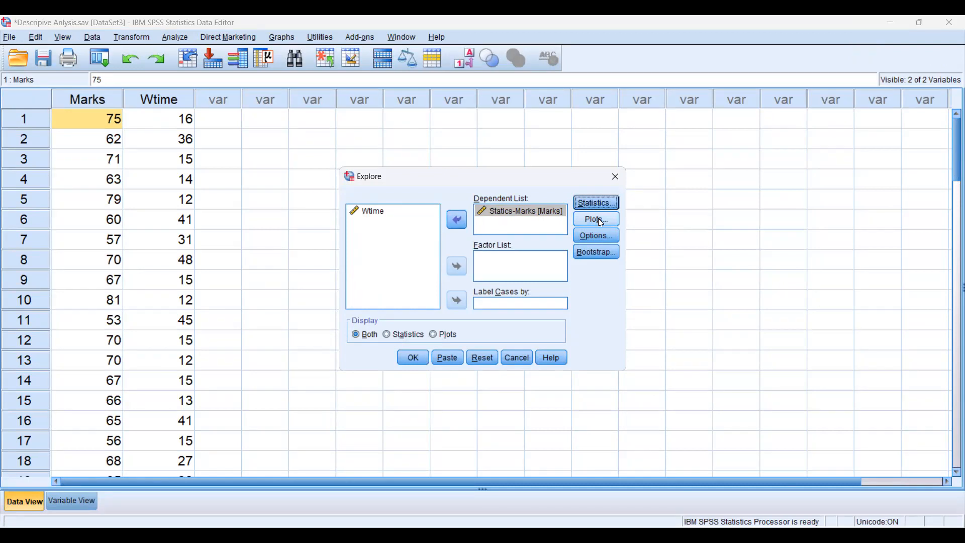
# Add a histogram and normality plots with tests to the Explore plots, keeping the stem-and-leaf plot and factor-level boxplots
pyautogui.click(601, 223)
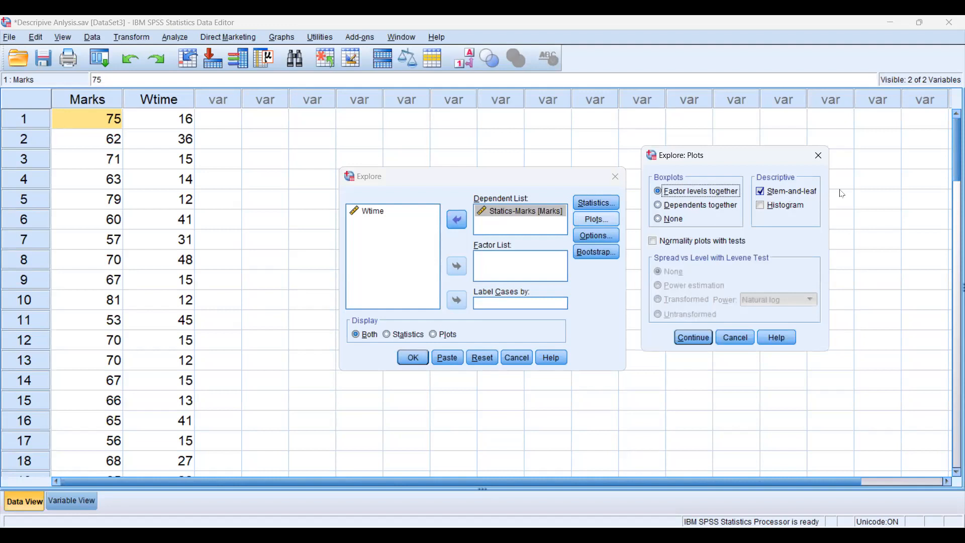
pyautogui.click(762, 207)
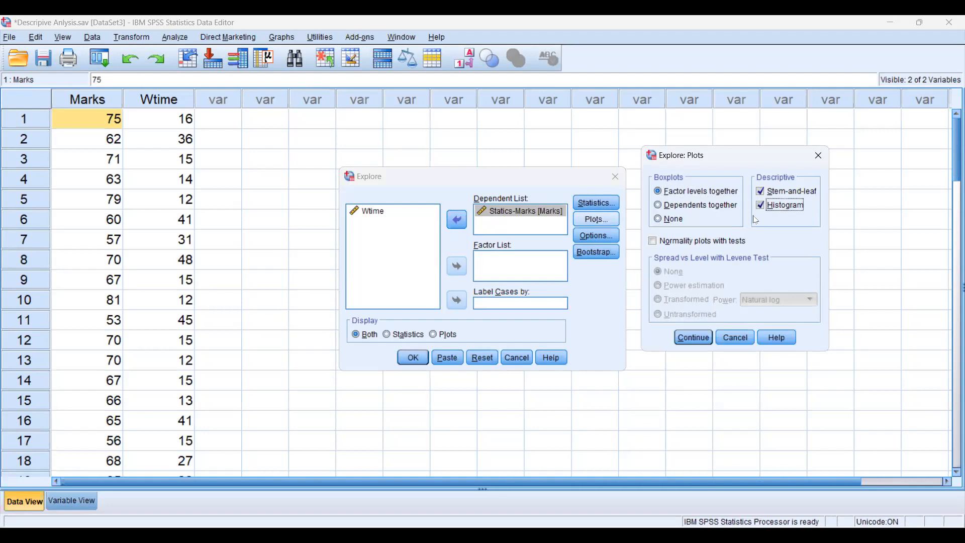
pyautogui.click(656, 244)
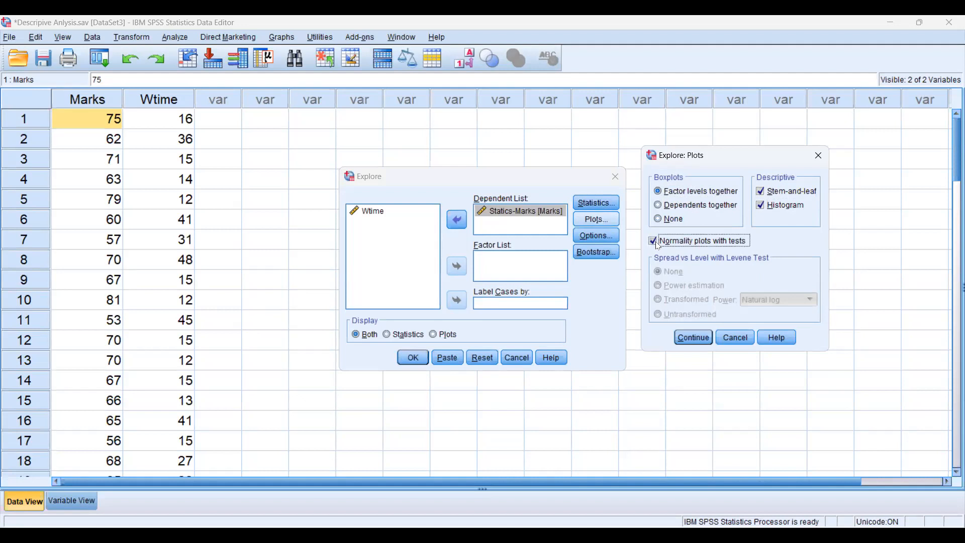
pyautogui.click(695, 345)
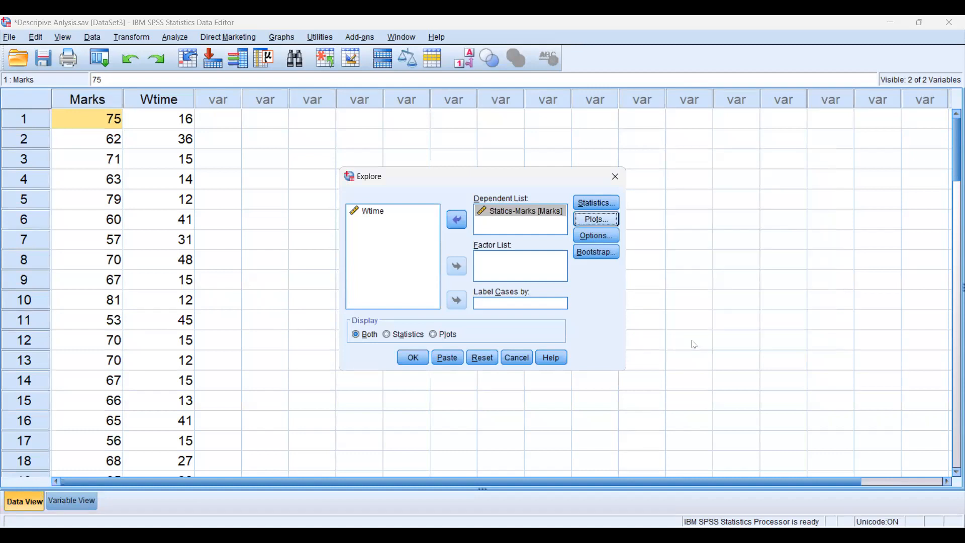
# Check the Explore options and run the analysis of Statics-Marks
pyautogui.click(601, 236)
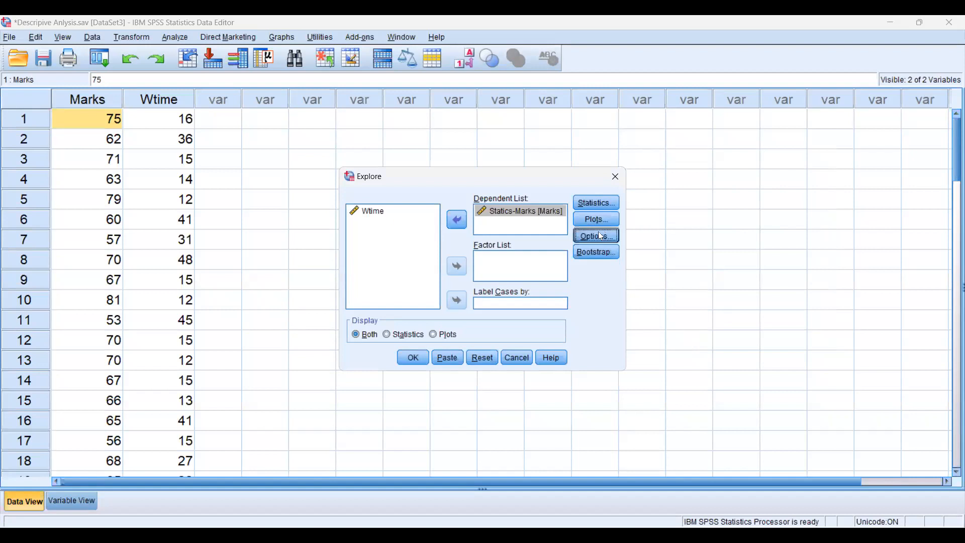
pyautogui.click(484, 312)
pyautogui.click(417, 363)
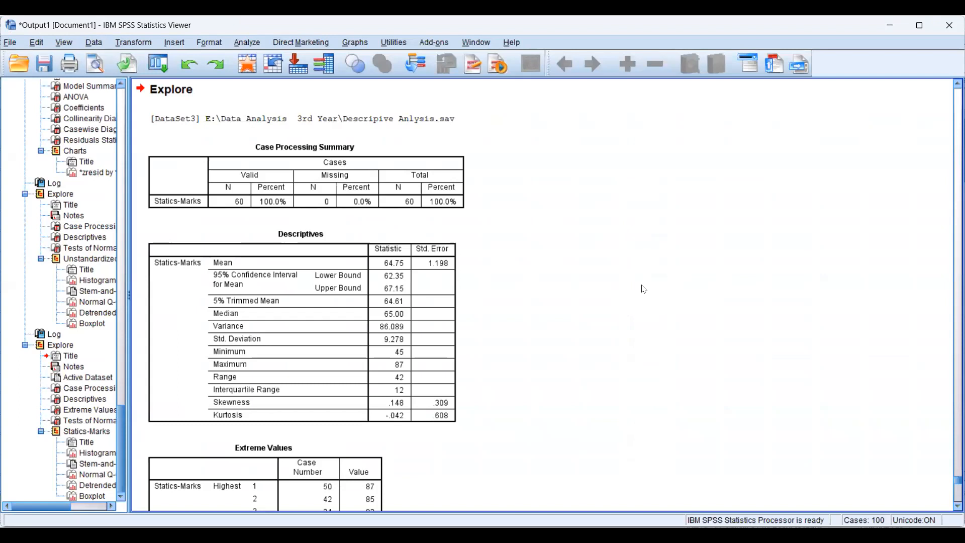
# Examine the Case Processing Summary and Descriptives tables for Statics-Marks in the Explore output
pyautogui.click(326, 204)
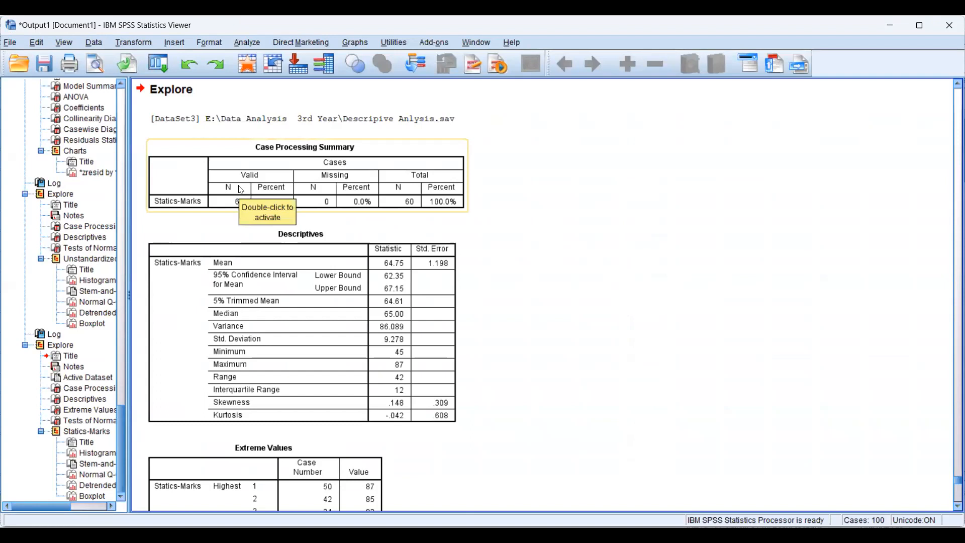
pyautogui.click(638, 111)
pyautogui.click(427, 221)
pyautogui.click(319, 267)
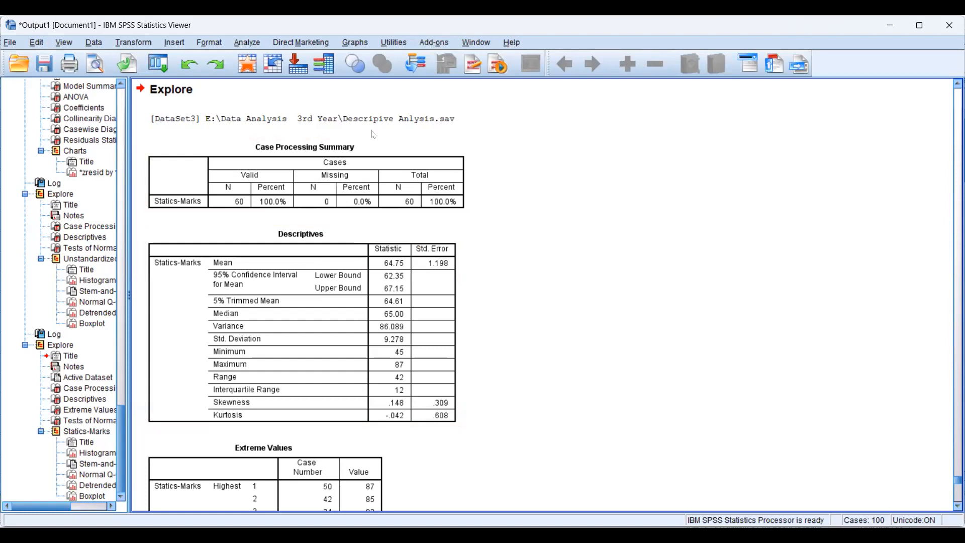
pyautogui.click(397, 159)
pyautogui.scroll(-1, 587, 324)
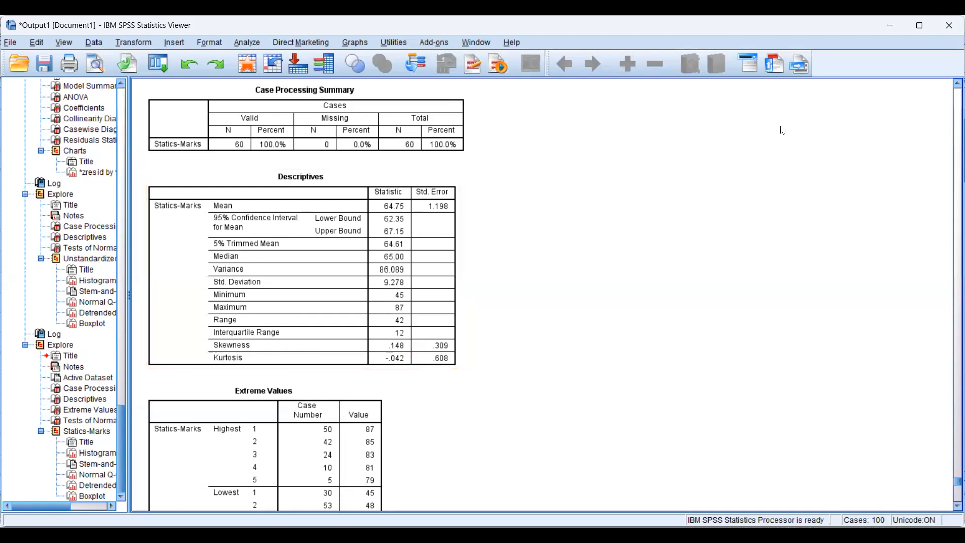
# Draw a bell curve above a baseline beside the Descriptives table and write the skewness value 0.148 next to it
pyautogui.moveTo(864, 287)
pyautogui.mouseDown()
pyautogui.moveTo(553, 298)
pyautogui.moveTo(612, 267)
pyautogui.moveTo(681, 152)
pyautogui.moveTo(739, 221)
pyautogui.moveTo(836, 265)
pyautogui.mouseUp()
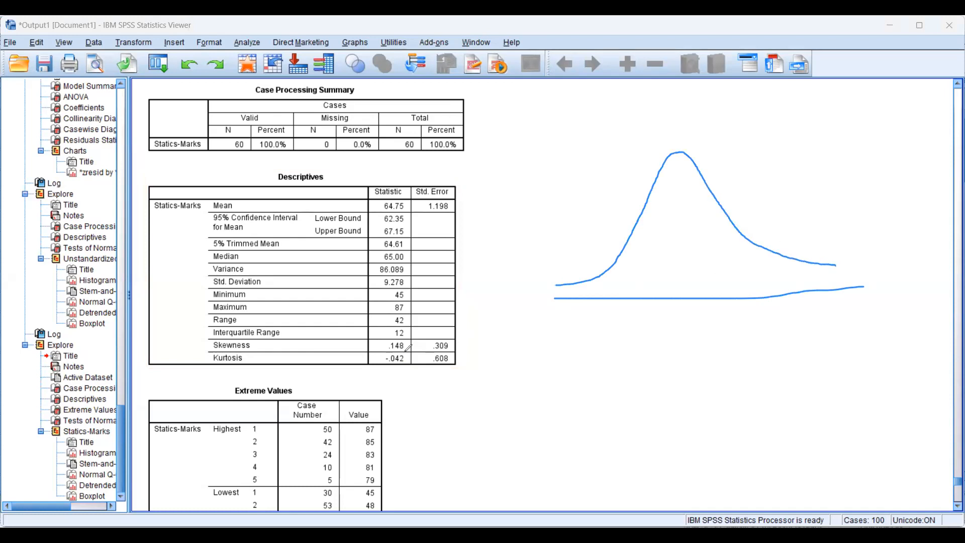
pyautogui.moveTo(774, 211)
pyautogui.mouseDown()
pyautogui.moveTo(815, 219)
pyautogui.moveTo(845, 207)
pyautogui.moveTo(840, 224)
pyautogui.mouseUp()
pyautogui.click(798, 208)
pyautogui.click(817, 190)
pyautogui.moveTo(844, 185); pyautogui.dragTo(860, 196)
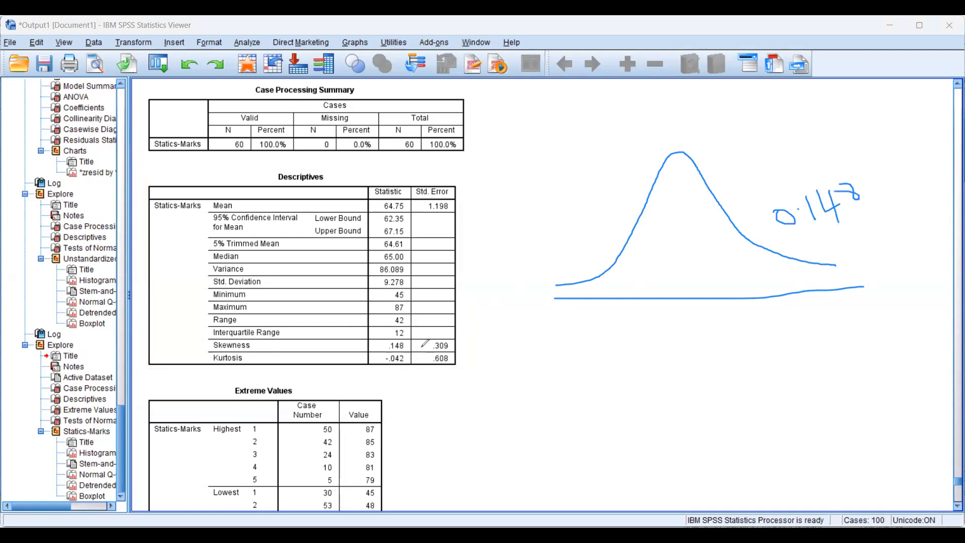
# Draw an arrow from the Skewness statistic to the bell curve, extend the curve's tail, and circle the handwritten 0.148
pyautogui.moveTo(403, 345)
pyautogui.mouseDown()
pyautogui.moveTo(743, 231)
pyautogui.moveTo(722, 250)
pyautogui.mouseUp()
pyautogui.moveTo(835, 264); pyautogui.dragTo(872, 257)
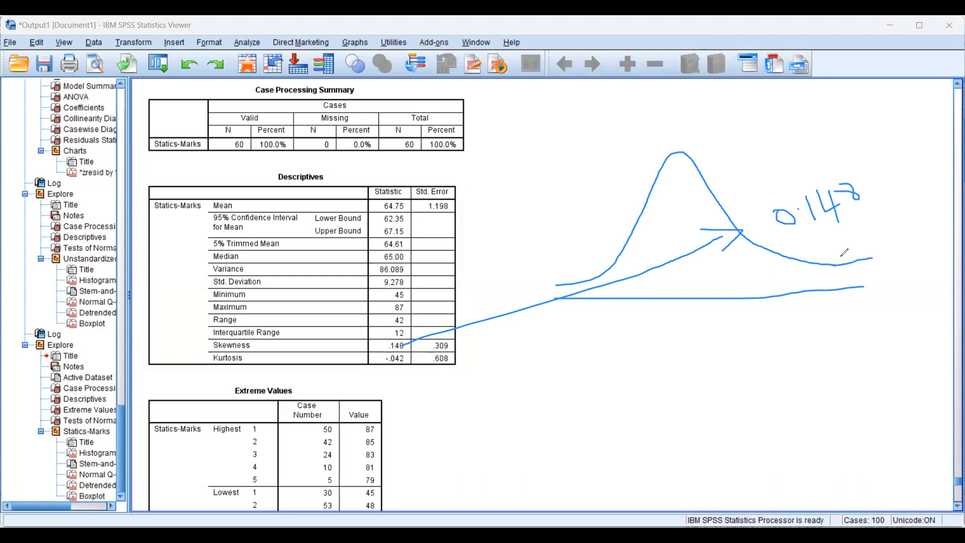
pyautogui.moveTo(874, 217)
pyautogui.mouseDown()
pyautogui.moveTo(790, 225)
pyautogui.moveTo(783, 185)
pyautogui.moveTo(879, 199)
pyautogui.moveTo(876, 213)
pyautogui.mouseUp()
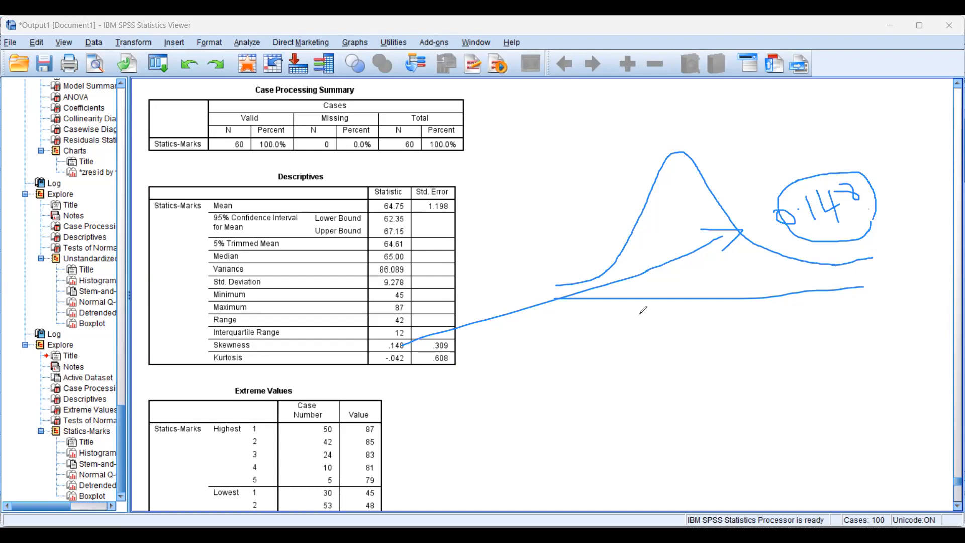
# Write ±2 and 5 separated by a vertical line below the curve, circle the 2, and draw a line underneath
pyautogui.moveTo(589, 343)
pyautogui.mouseDown()
pyautogui.moveTo(641, 334)
pyautogui.moveTo(608, 356)
pyautogui.moveTo(637, 369)
pyautogui.mouseUp()
pyautogui.moveTo(669, 320)
pyautogui.mouseDown()
pyautogui.moveTo(687, 324)
pyautogui.moveTo(671, 354)
pyautogui.moveTo(693, 343)
pyautogui.mouseUp()
pyautogui.moveTo(704, 296); pyautogui.dragTo(709, 403)
pyautogui.moveTo(725, 314)
pyautogui.mouseDown()
pyautogui.moveTo(722, 347)
pyautogui.moveTo(810, 286)
pyautogui.mouseUp()
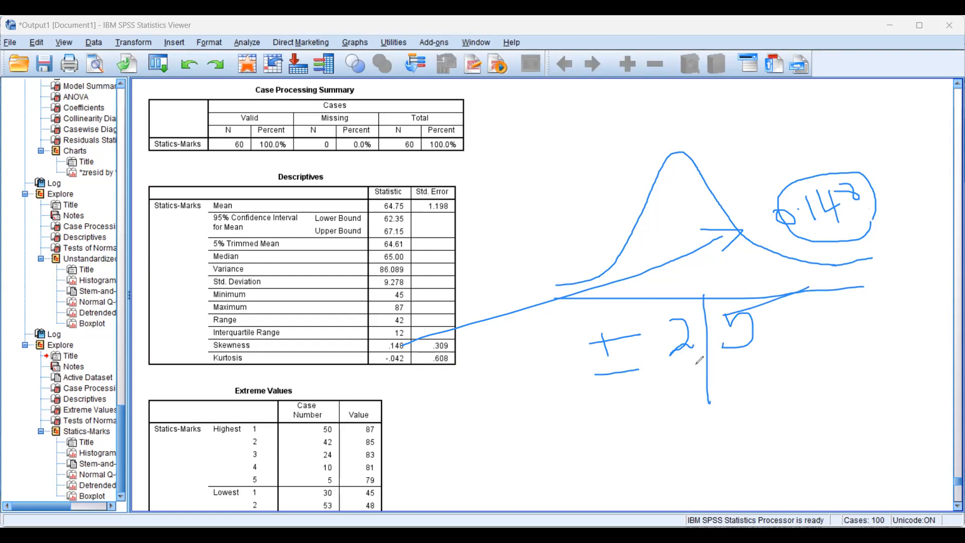
pyautogui.moveTo(700, 353)
pyautogui.mouseDown()
pyautogui.moveTo(672, 355)
pyautogui.moveTo(679, 307)
pyautogui.moveTo(697, 362)
pyautogui.mouseUp()
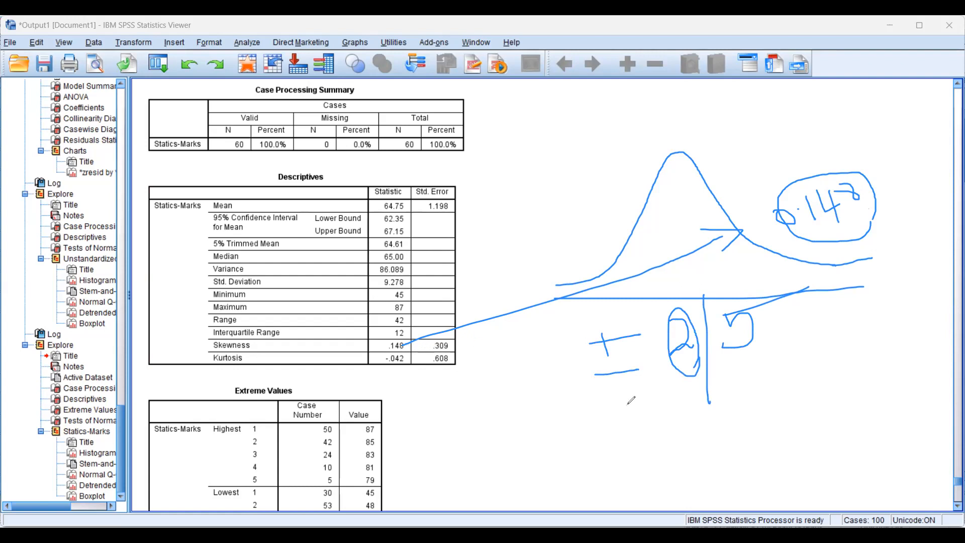
pyautogui.moveTo(595, 433); pyautogui.dragTo(820, 431)
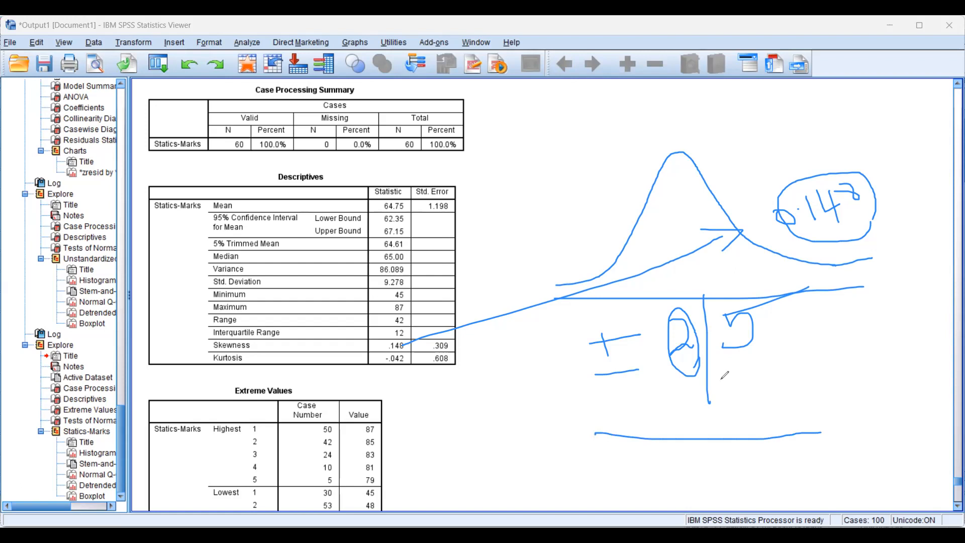
# Add further handwritten notes beside the ±2 annotation and clear all drawings from the output
pyautogui.click(757, 370)
pyautogui.moveTo(758, 370)
pyautogui.mouseDown()
pyautogui.moveTo(815, 353)
pyautogui.moveTo(826, 367)
pyautogui.moveTo(854, 342)
pyautogui.moveTo(851, 359)
pyautogui.mouseUp()
pyautogui.click(832, 351)
pyautogui.moveTo(847, 338)
pyautogui.mouseDown()
pyautogui.moveTo(874, 333)
pyautogui.moveTo(873, 362)
pyautogui.mouseUp()
pyautogui.moveTo(895, 327)
pyautogui.mouseDown()
pyautogui.moveTo(887, 330)
pyautogui.moveTo(892, 354)
pyautogui.moveTo(896, 336)
pyautogui.moveTo(751, 394)
pyautogui.moveTo(777, 335)
pyautogui.mouseUp()
pyautogui.moveTo(891, 311); pyautogui.dragTo(916, 346)
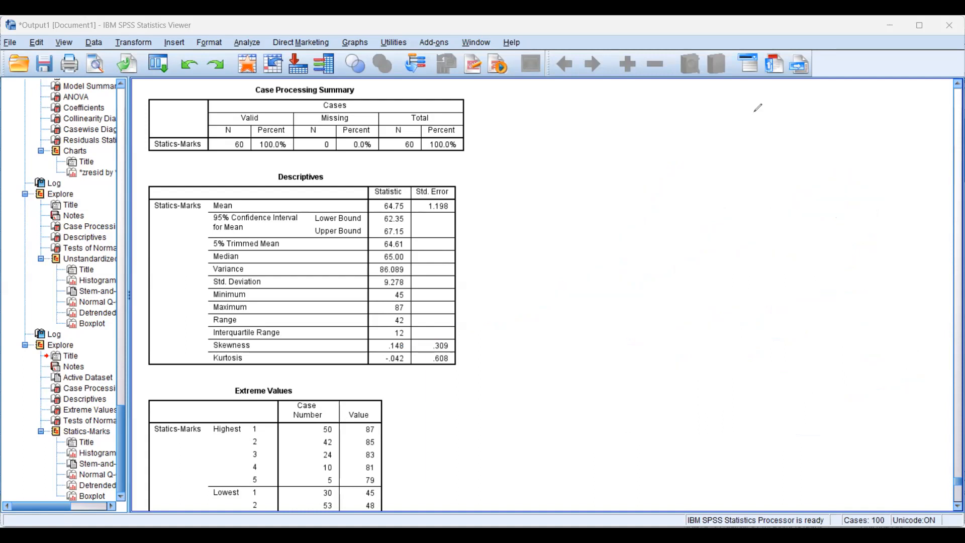
# Write ±2 beside the Descriptives table for kurtosis, circle the minus sign, and clear the drawings
pyautogui.click(244, 363)
pyautogui.moveTo(559, 275); pyautogui.dragTo(617, 266)
pyautogui.moveTo(583, 262)
pyautogui.mouseDown()
pyautogui.moveTo(594, 298)
pyautogui.moveTo(634, 307)
pyautogui.mouseUp()
pyautogui.moveTo(652, 259)
pyautogui.mouseDown()
pyautogui.moveTo(661, 287)
pyautogui.moveTo(699, 287)
pyautogui.mouseUp()
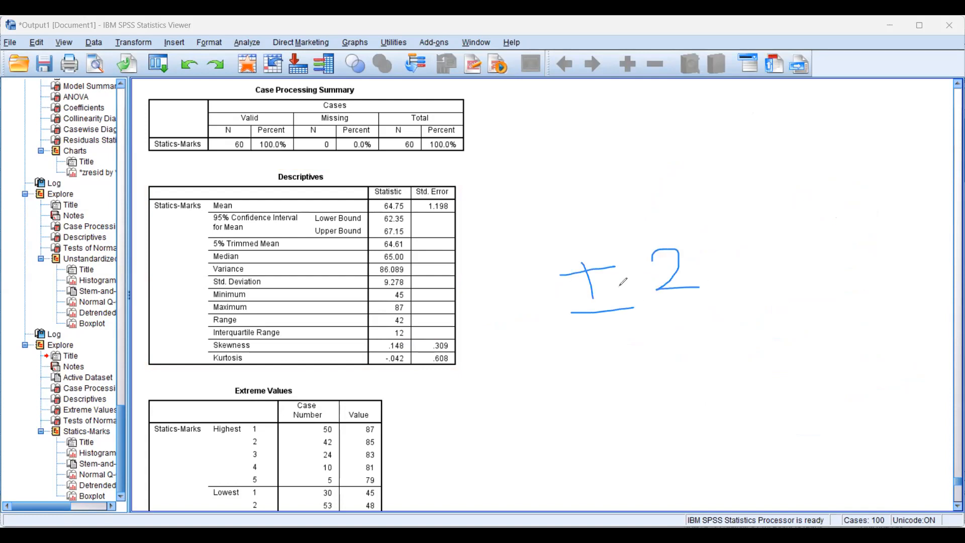
pyautogui.moveTo(652, 313)
pyautogui.mouseDown()
pyautogui.moveTo(588, 295)
pyautogui.moveTo(645, 307)
pyautogui.mouseUp()
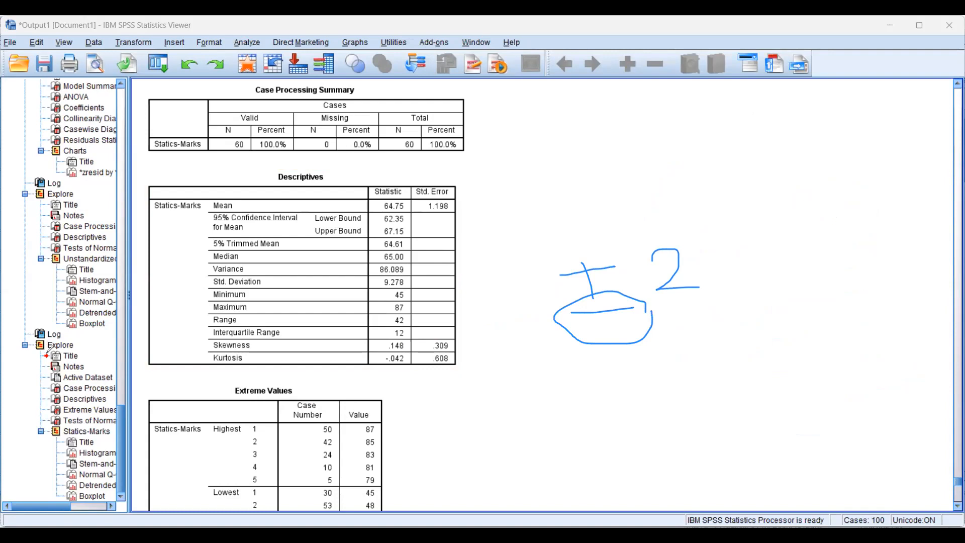
pyautogui.click(838, 149)
pyautogui.click(844, 112)
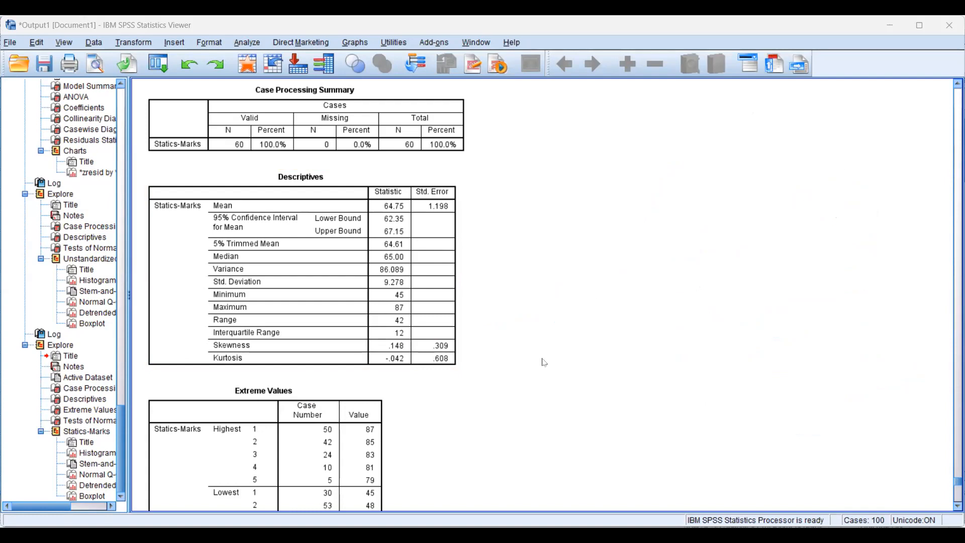
# Examine the highest and lowest cases in the Extreme Values table and bring the Tests of Normality table into view
pyautogui.scroll(-3, 545, 362)
pyautogui.click(308, 291)
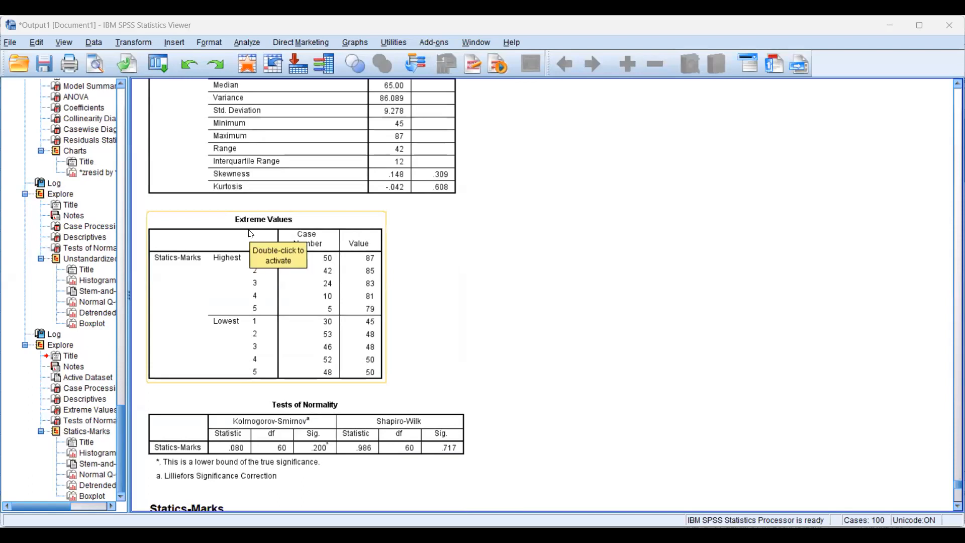
pyautogui.click(459, 250)
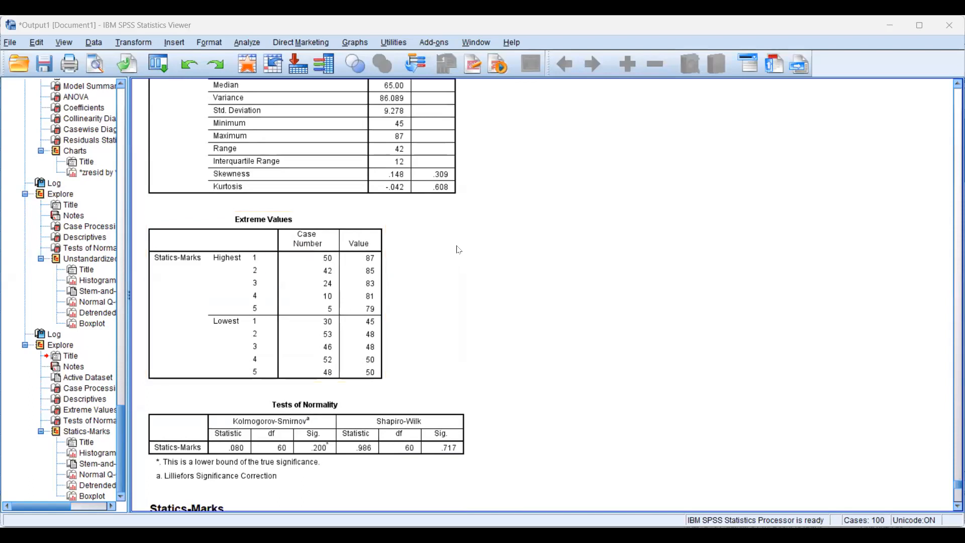
pyautogui.click(221, 276)
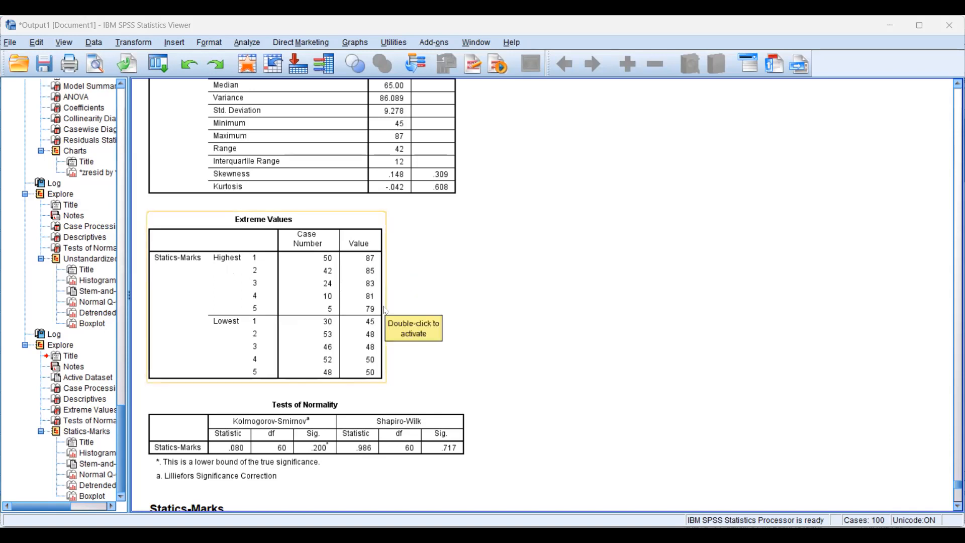
pyautogui.scroll(-2, 461, 292)
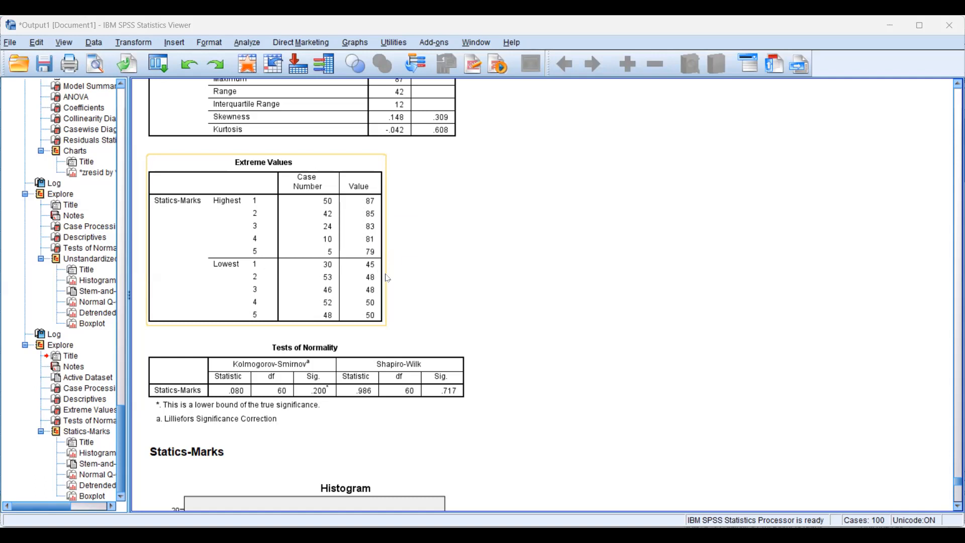
pyautogui.scroll(-1, 457, 289)
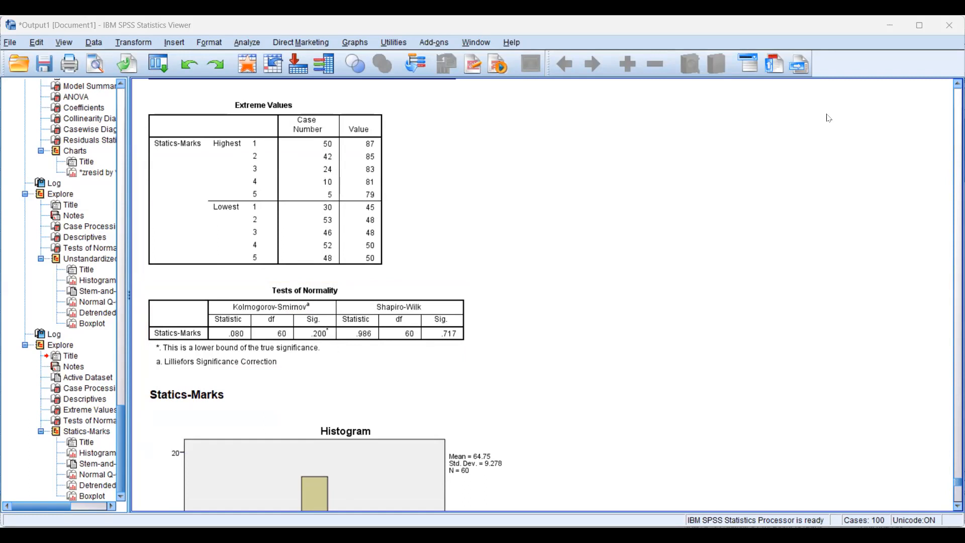
# Draw a bell curve with a baseline and a vertical centre line beside the Extreme Values and Tests of Normality tables
pyautogui.moveTo(518, 358); pyautogui.dragTo(798, 352)
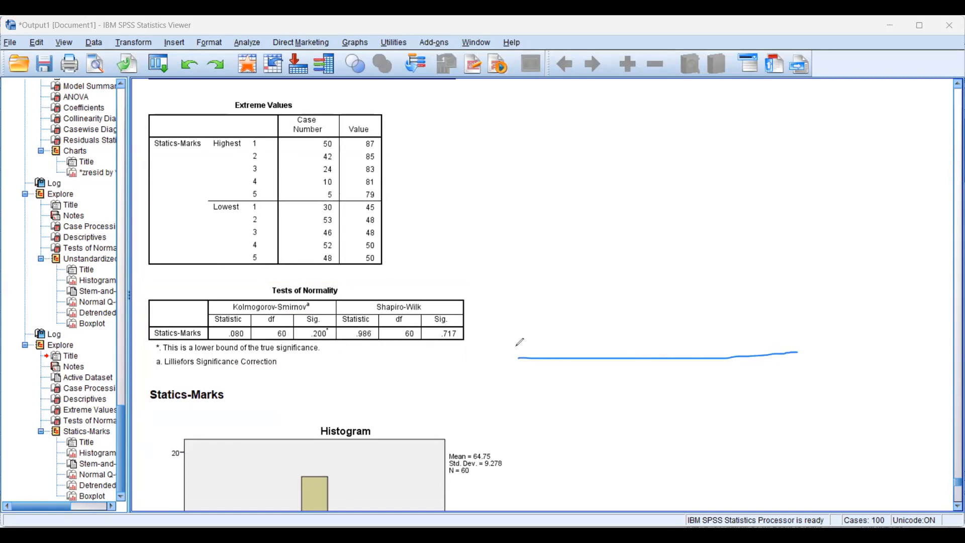
pyautogui.moveTo(511, 344)
pyautogui.mouseDown()
pyautogui.moveTo(554, 329)
pyautogui.moveTo(610, 220)
pyautogui.moveTo(654, 211)
pyautogui.moveTo(673, 261)
pyautogui.moveTo(723, 319)
pyautogui.moveTo(770, 338)
pyautogui.mouseUp()
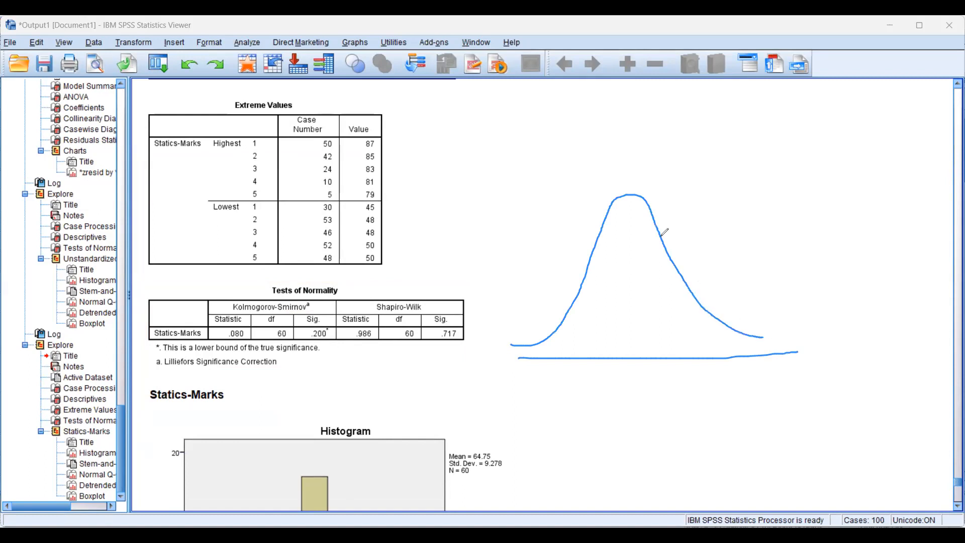
pyautogui.moveTo(620, 152); pyautogui.dragTo(646, 389)
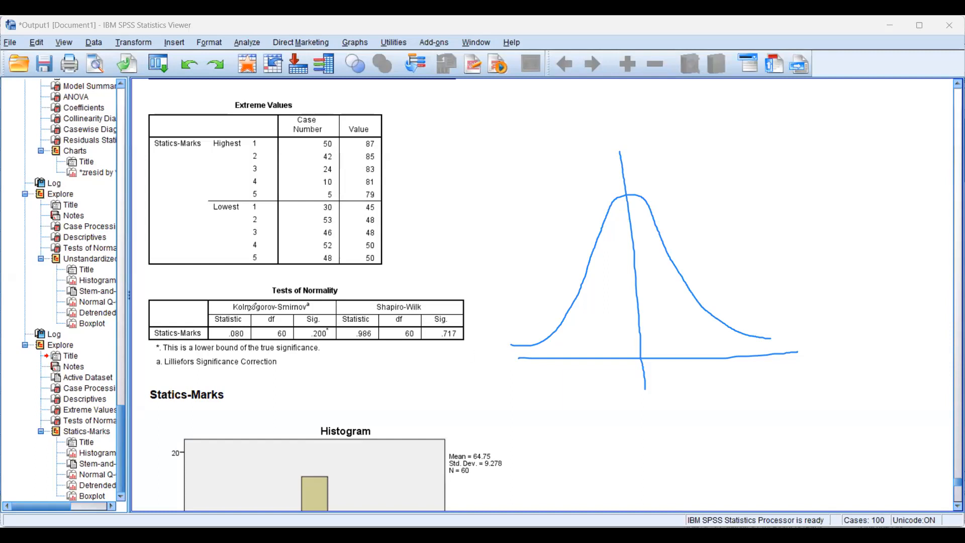
# Circle the Tests of Normality title, write S<50, and link the circled Shapiro-Wilk heading to it with an arrow
pyautogui.moveTo(353, 279)
pyautogui.mouseDown()
pyautogui.moveTo(267, 296)
pyautogui.moveTo(270, 286)
pyautogui.mouseUp()
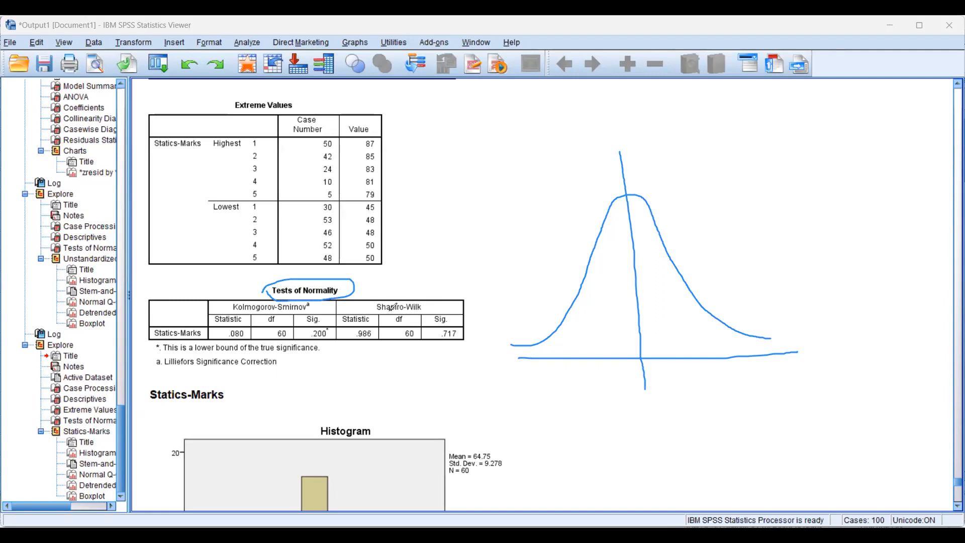
pyautogui.moveTo(444, 214)
pyautogui.mouseDown()
pyautogui.moveTo(479, 220)
pyautogui.moveTo(447, 241)
pyautogui.moveTo(467, 204)
pyautogui.mouseUp()
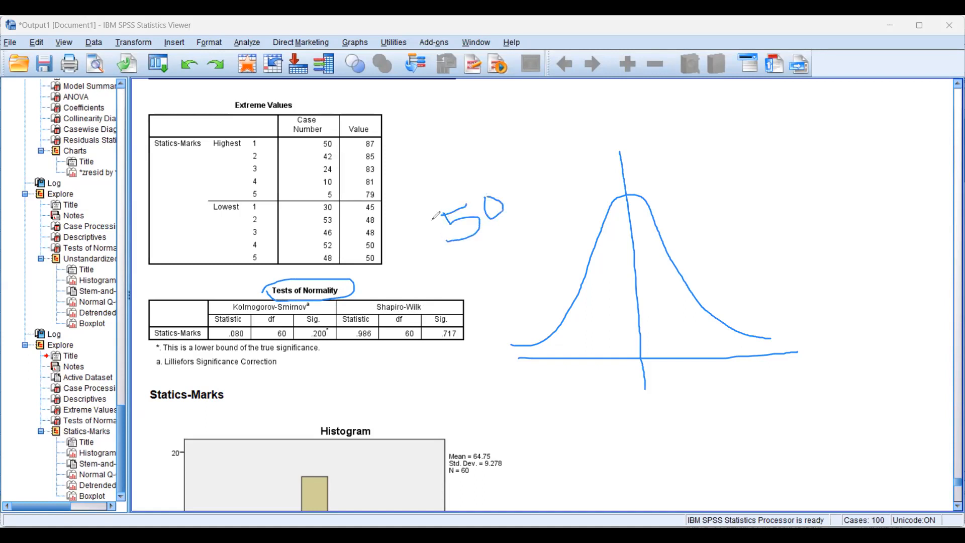
pyautogui.moveTo(431, 217)
pyautogui.mouseDown()
pyautogui.moveTo(462, 247)
pyautogui.moveTo(397, 261)
pyautogui.mouseUp()
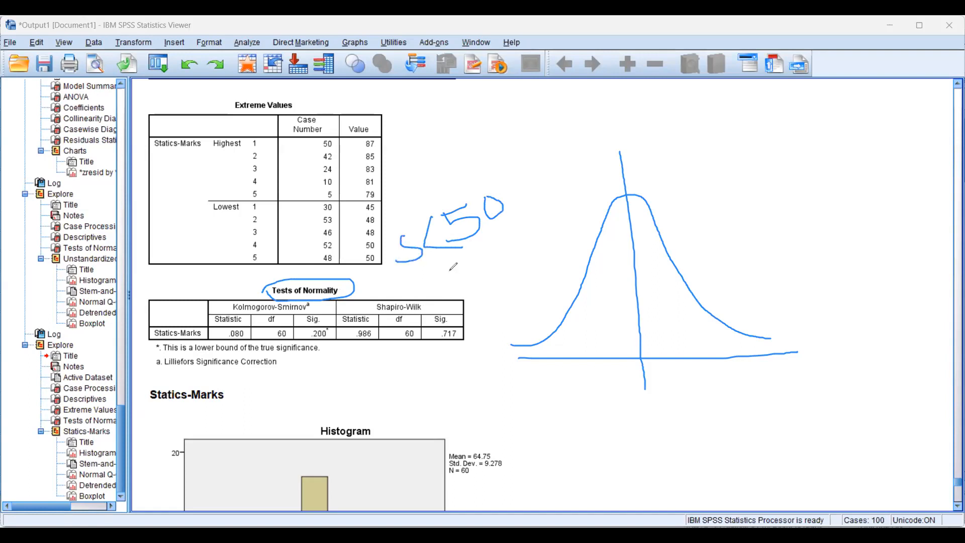
pyautogui.moveTo(434, 305)
pyautogui.mouseDown()
pyautogui.moveTo(397, 311)
pyautogui.moveTo(366, 302)
pyautogui.moveTo(431, 296)
pyautogui.moveTo(504, 256)
pyautogui.moveTo(481, 278)
pyautogui.mouseUp()
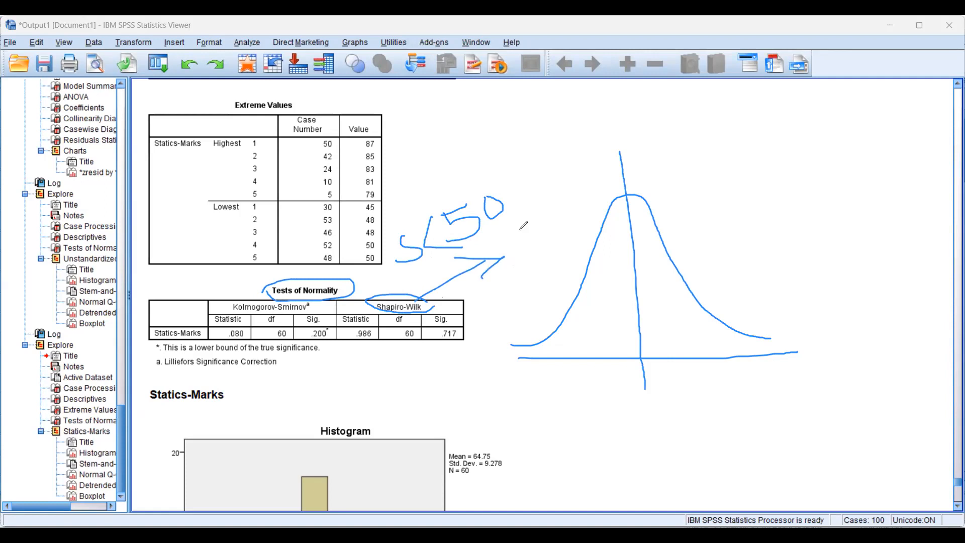
# Write S>50 above the bell curve and a circled 60 beside it, marked with two slanted strokes
pyautogui.moveTo(538, 176); pyautogui.dragTo(539, 202)
pyautogui.moveTo(550, 162)
pyautogui.mouseDown()
pyautogui.moveTo(594, 159)
pyautogui.moveTo(580, 193)
pyautogui.mouseUp()
pyautogui.moveTo(598, 133)
pyautogui.mouseDown()
pyautogui.moveTo(614, 145)
pyautogui.moveTo(605, 158)
pyautogui.moveTo(611, 125)
pyautogui.moveTo(624, 128)
pyautogui.mouseUp()
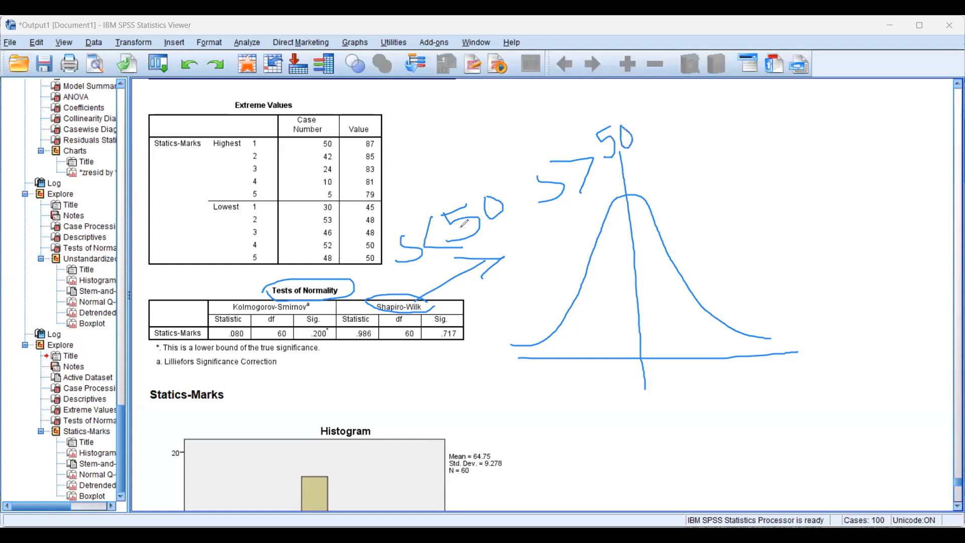
pyautogui.moveTo(721, 153)
pyautogui.mouseDown()
pyautogui.moveTo(748, 198)
pyautogui.moveTo(724, 188)
pyautogui.moveTo(753, 180)
pyautogui.moveTo(754, 249)
pyautogui.mouseUp()
pyautogui.moveTo(702, 175); pyautogui.dragTo(806, 177)
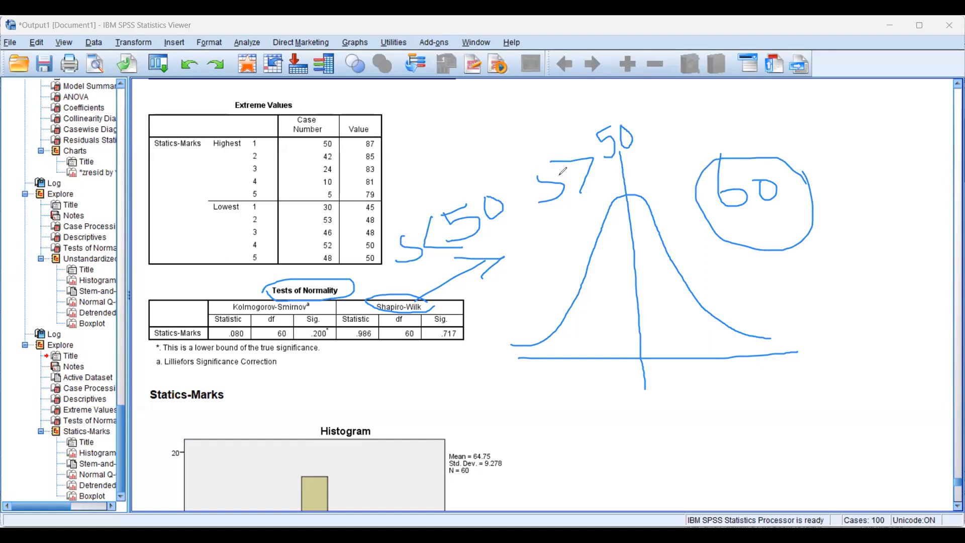
pyautogui.moveTo(545, 167)
pyautogui.mouseDown()
pyautogui.moveTo(532, 172)
pyautogui.moveTo(540, 179)
pyautogui.mouseUp()
pyautogui.click(811, 162)
pyautogui.moveTo(801, 170); pyautogui.dragTo(779, 226)
pyautogui.moveTo(811, 162); pyautogui.dragTo(794, 230)
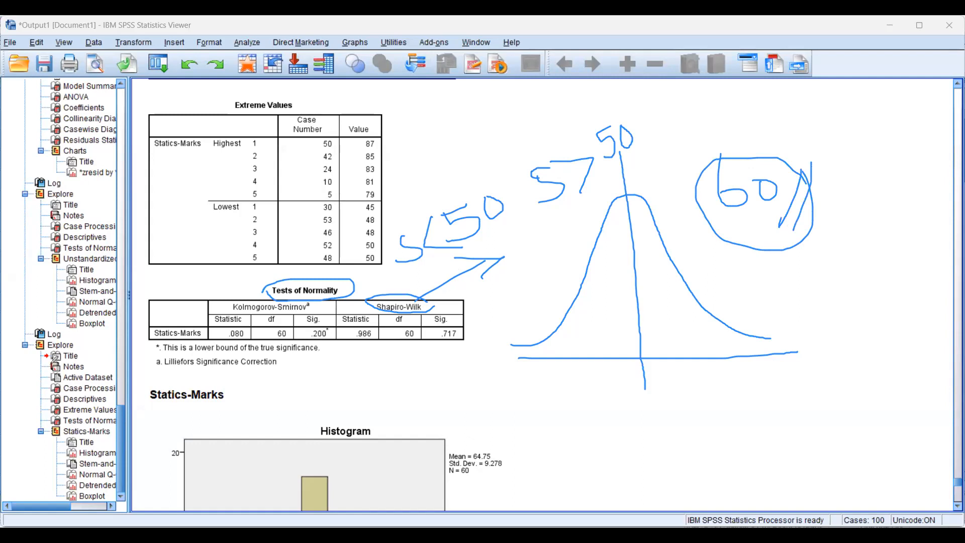
# Clear the drawings, circle the Kolmogorov-Smirnov results and their Sig. value, and mark a cross beside the Shapiro-Wilk results
pyautogui.press('e')
pyautogui.moveTo(340, 272)
pyautogui.mouseDown()
pyautogui.moveTo(328, 347)
pyautogui.moveTo(252, 353)
pyautogui.moveTo(201, 331)
pyautogui.moveTo(210, 286)
pyautogui.moveTo(340, 274)
pyautogui.mouseUp()
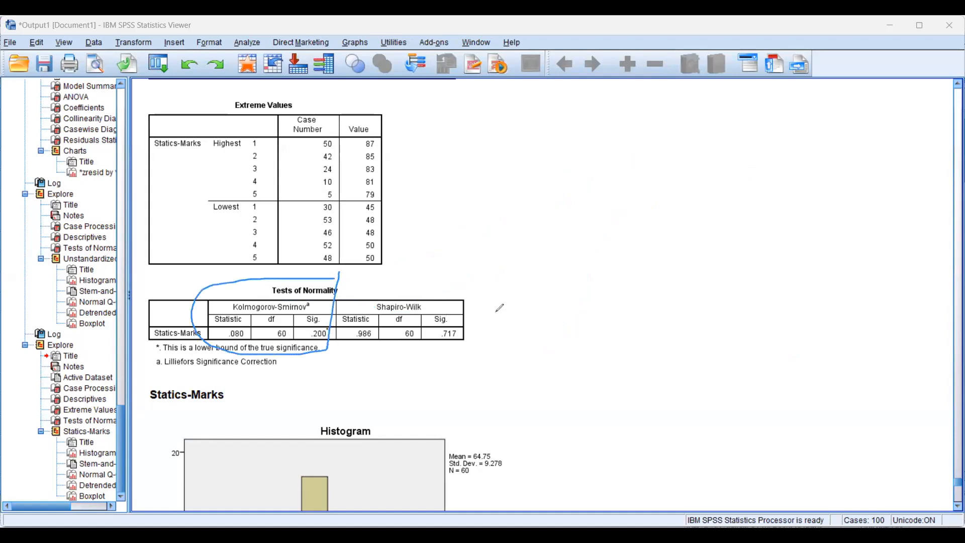
pyautogui.moveTo(494, 291)
pyautogui.mouseDown()
pyautogui.moveTo(478, 333)
pyautogui.moveTo(506, 323)
pyautogui.mouseUp()
pyautogui.moveTo(337, 351)
pyautogui.mouseDown()
pyautogui.moveTo(300, 333)
pyautogui.moveTo(327, 300)
pyautogui.moveTo(331, 352)
pyautogui.mouseUp()
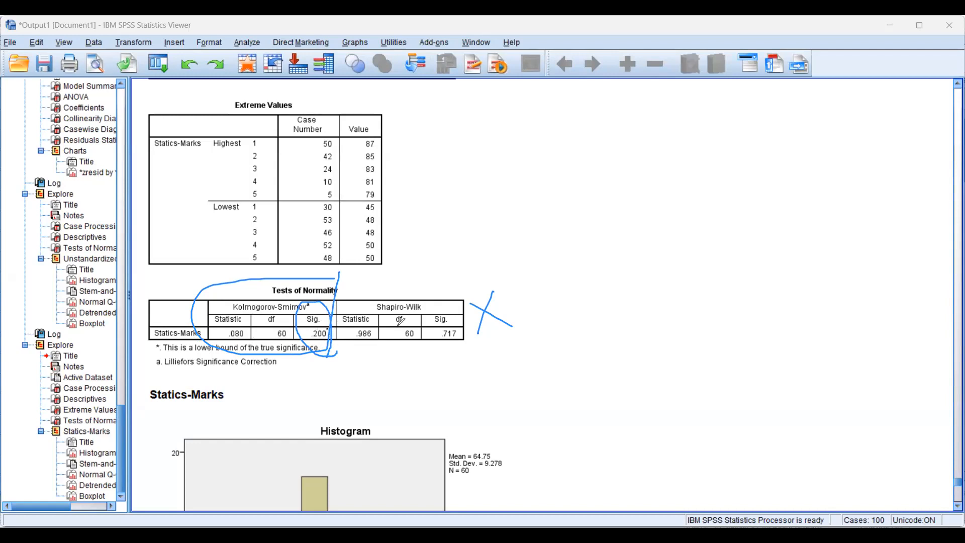
# Write P > 0.05 beside the Tests of Normality table, underline it with two strokes, and clear the drawings
pyautogui.moveTo(531, 299)
pyautogui.mouseDown()
pyautogui.moveTo(530, 251)
pyautogui.moveTo(523, 274)
pyautogui.mouseUp()
pyautogui.moveTo(541, 238); pyautogui.dragTo(553, 286)
pyautogui.moveTo(574, 224)
pyautogui.mouseDown()
pyautogui.moveTo(589, 220)
pyautogui.moveTo(588, 234)
pyautogui.moveTo(592, 220)
pyautogui.moveTo(609, 220)
pyautogui.moveTo(599, 210)
pyautogui.moveTo(605, 223)
pyautogui.moveTo(619, 206)
pyautogui.moveTo(623, 216)
pyautogui.moveTo(613, 221)
pyautogui.mouseUp()
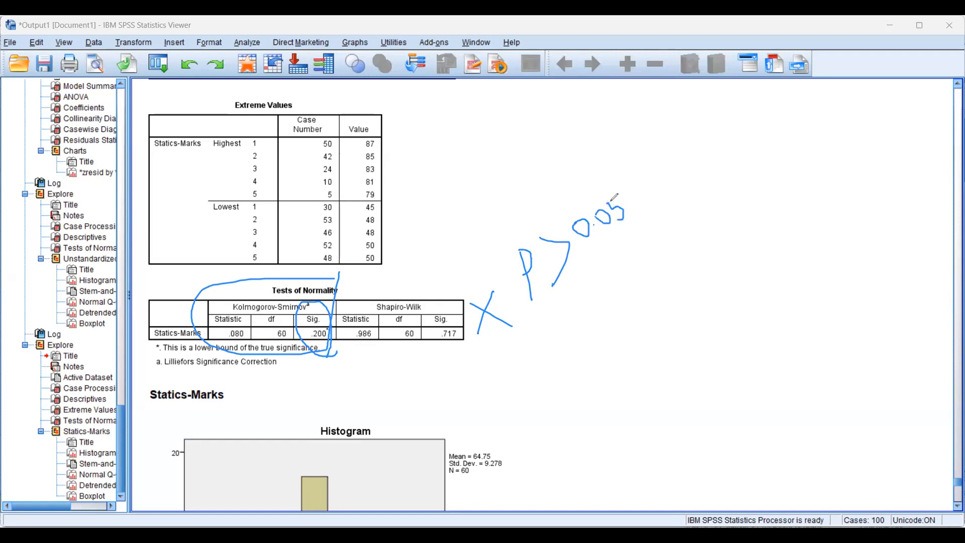
pyautogui.moveTo(663, 202)
pyautogui.mouseDown()
pyautogui.moveTo(536, 333)
pyautogui.moveTo(658, 232)
pyautogui.moveTo(550, 336)
pyautogui.mouseUp()
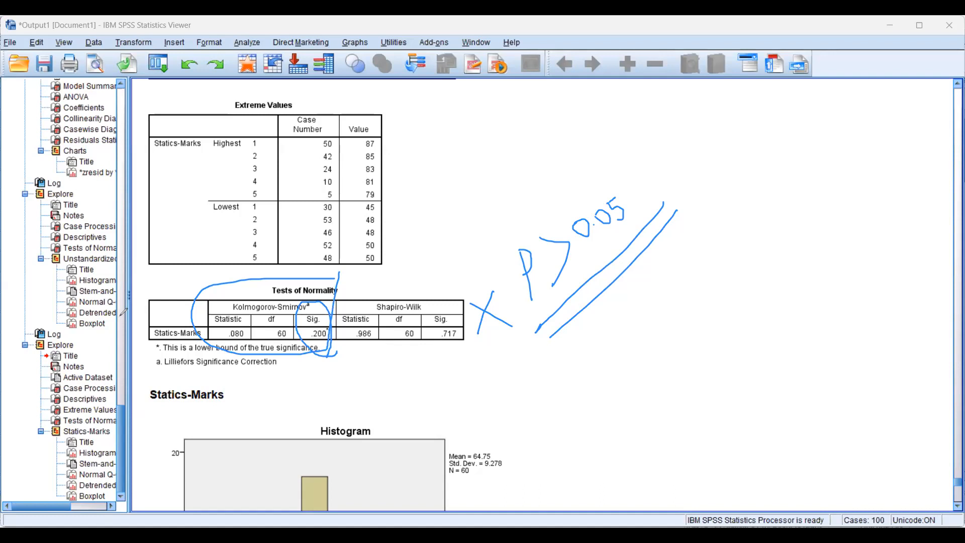
pyautogui.click(685, 131)
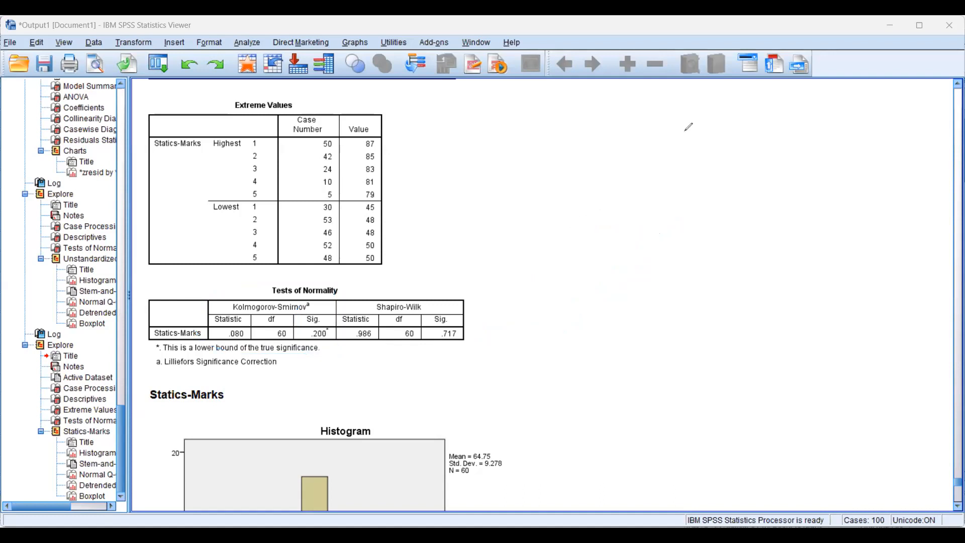
# Trace a bell-shaped curve over the bars of the Statics-Marks histogram
pyautogui.scroll(-5, 636, 231)
pyautogui.click(347, 336)
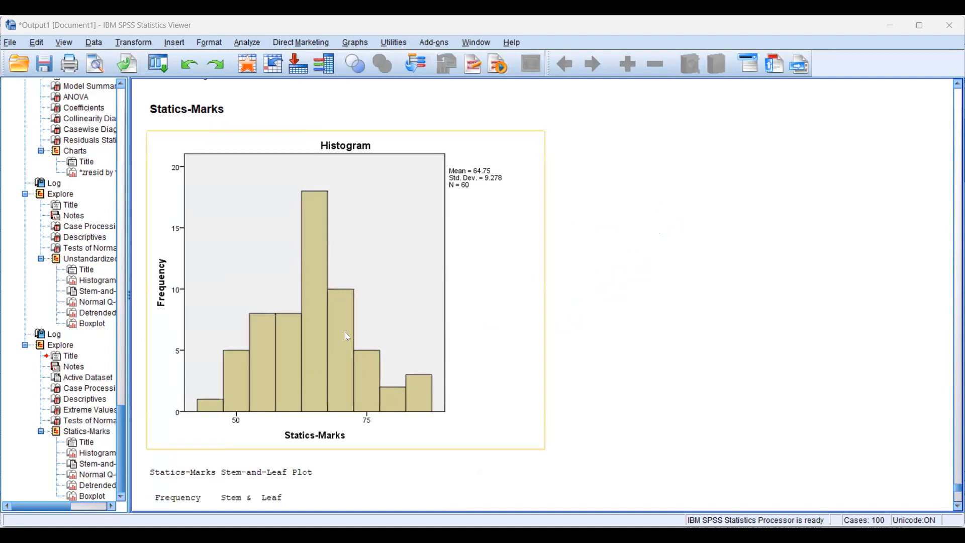
pyautogui.click(782, 134)
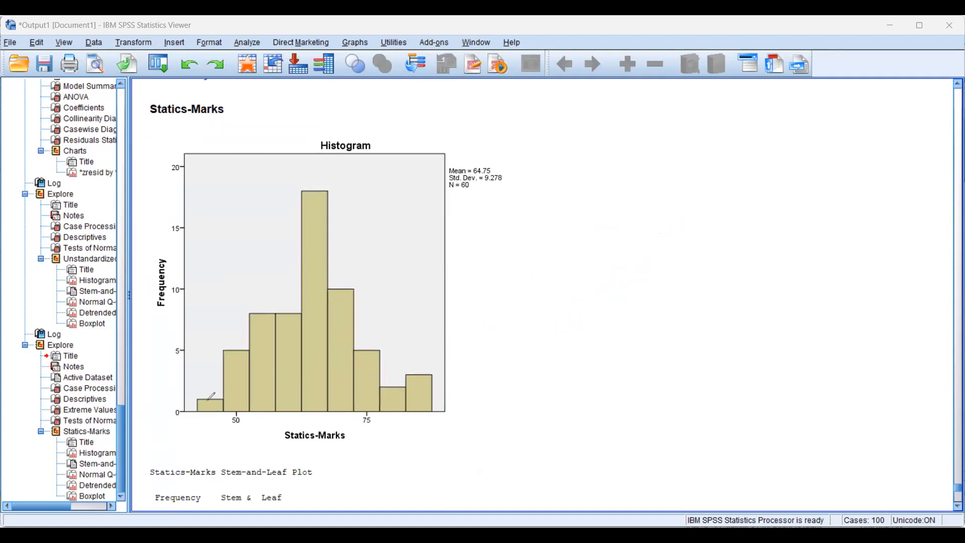
pyautogui.moveTo(208, 401)
pyautogui.mouseDown()
pyautogui.moveTo(294, 283)
pyautogui.moveTo(321, 175)
pyautogui.moveTo(335, 234)
pyautogui.mouseUp()
pyautogui.moveTo(342, 279)
pyautogui.mouseDown()
pyautogui.moveTo(388, 376)
pyautogui.moveTo(424, 377)
pyautogui.mouseUp()
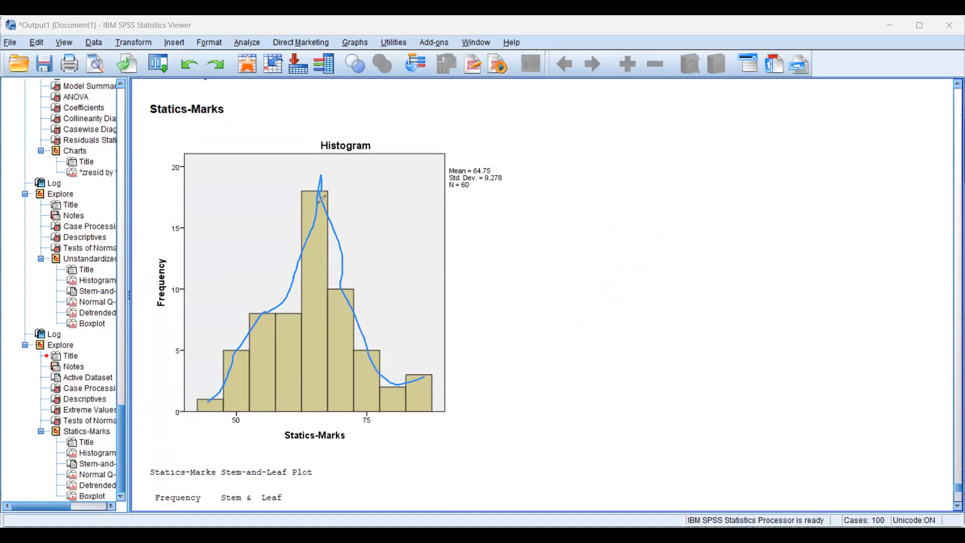
# Draw a baseline, a bell curve and a vertical line through its peak beside the histogram, and clear the drawings
pyautogui.moveTo(567, 360); pyautogui.dragTo(813, 349)
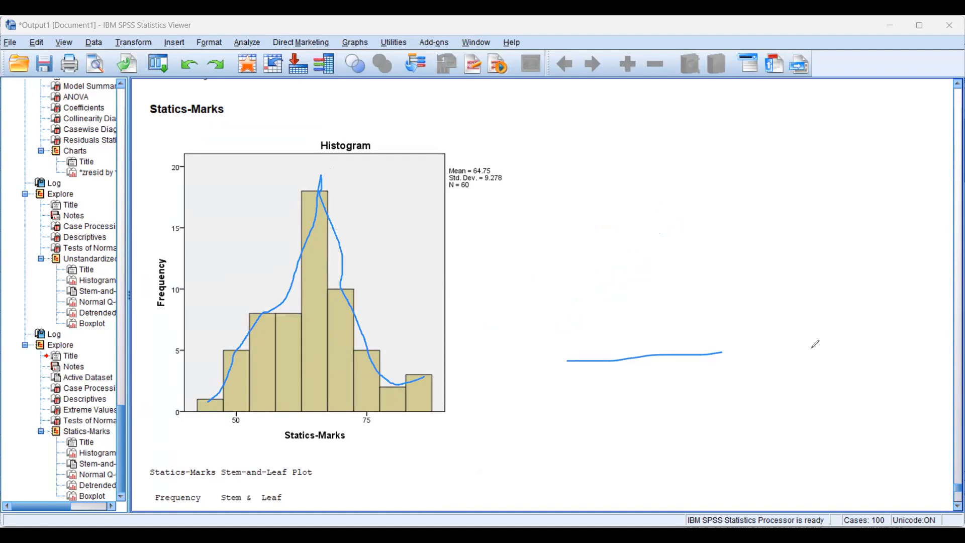
pyautogui.moveTo(574, 346)
pyautogui.mouseDown()
pyautogui.moveTo(609, 336)
pyautogui.moveTo(648, 230)
pyautogui.moveTo(710, 271)
pyautogui.moveTo(736, 318)
pyautogui.mouseUp()
pyautogui.moveTo(795, 324); pyautogui.dragTo(797, 328)
pyautogui.moveTo(656, 192)
pyautogui.mouseDown()
pyautogui.moveTo(685, 317)
pyautogui.moveTo(688, 440)
pyautogui.mouseUp()
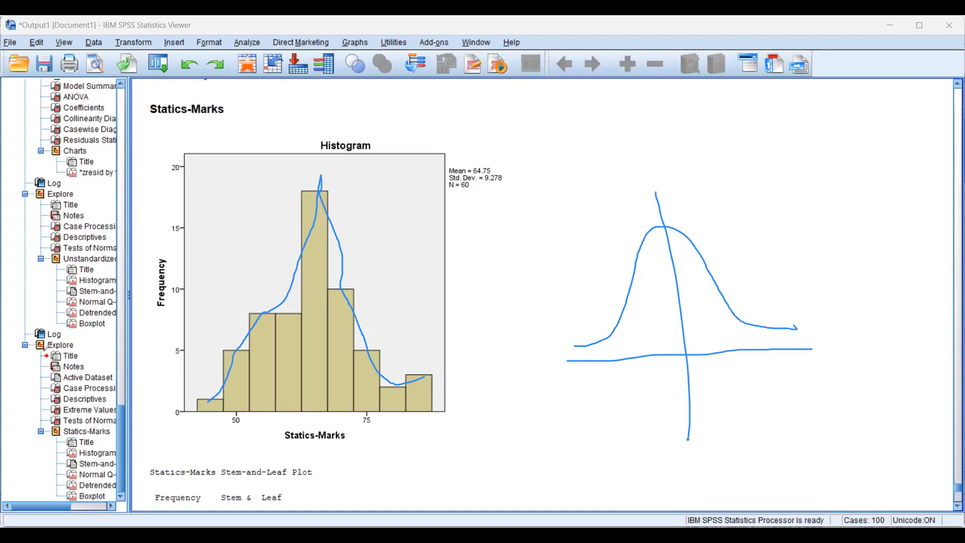
pyautogui.click(494, 332)
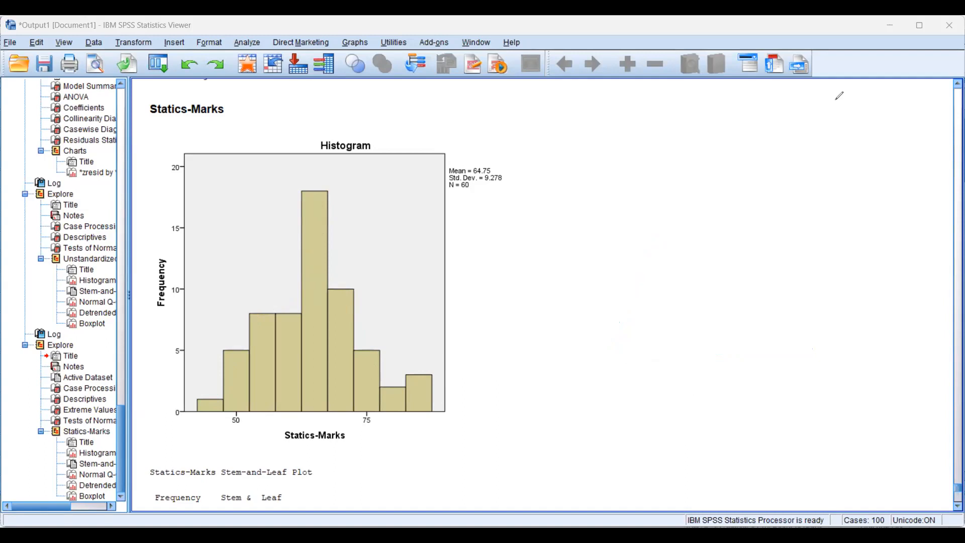
# Circle the Stem-and-Leaf Plot title and its Stem and Leaf column headings
pyautogui.scroll(-3, 687, 205)
pyautogui.click(184, 309)
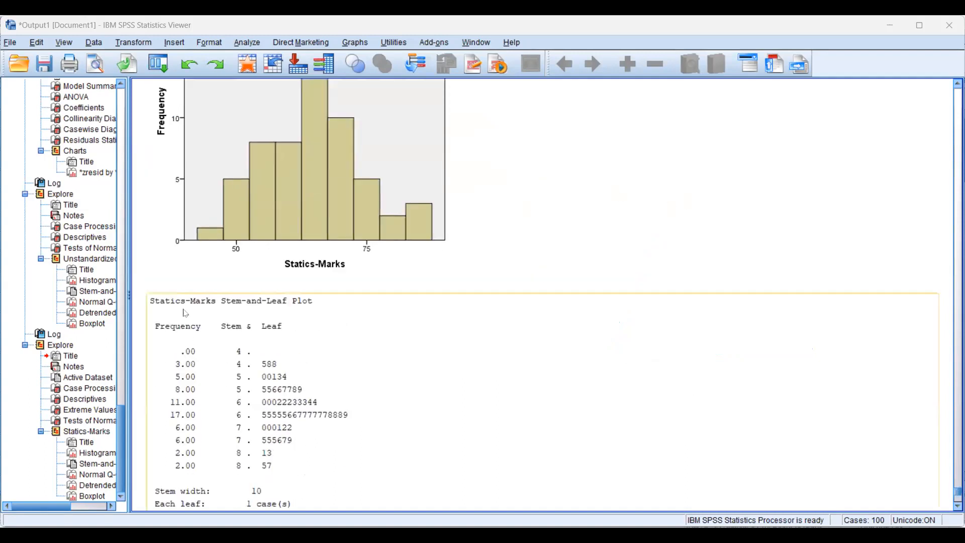
pyautogui.click(694, 125)
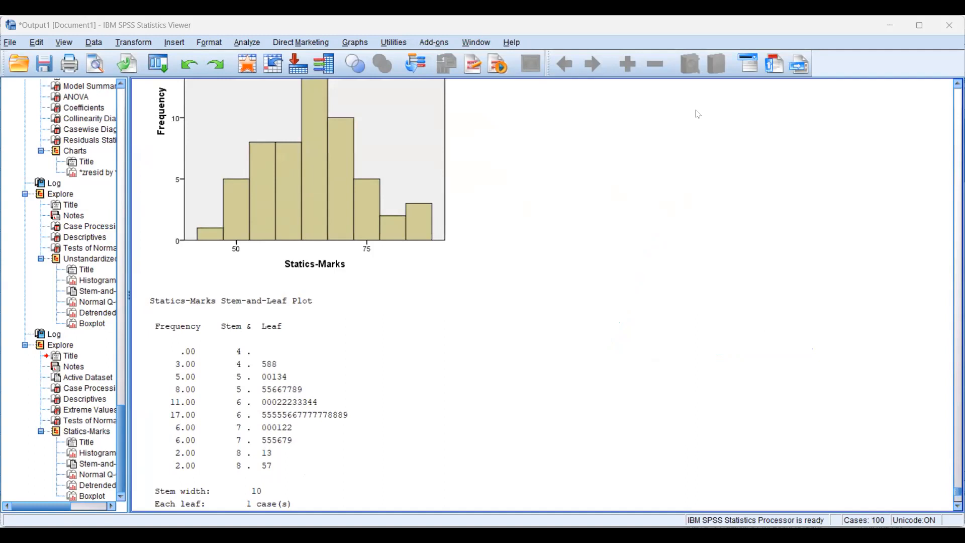
pyautogui.moveTo(221, 313)
pyautogui.mouseDown()
pyautogui.moveTo(335, 276)
pyautogui.moveTo(345, 308)
pyautogui.moveTo(221, 313)
pyautogui.mouseUp()
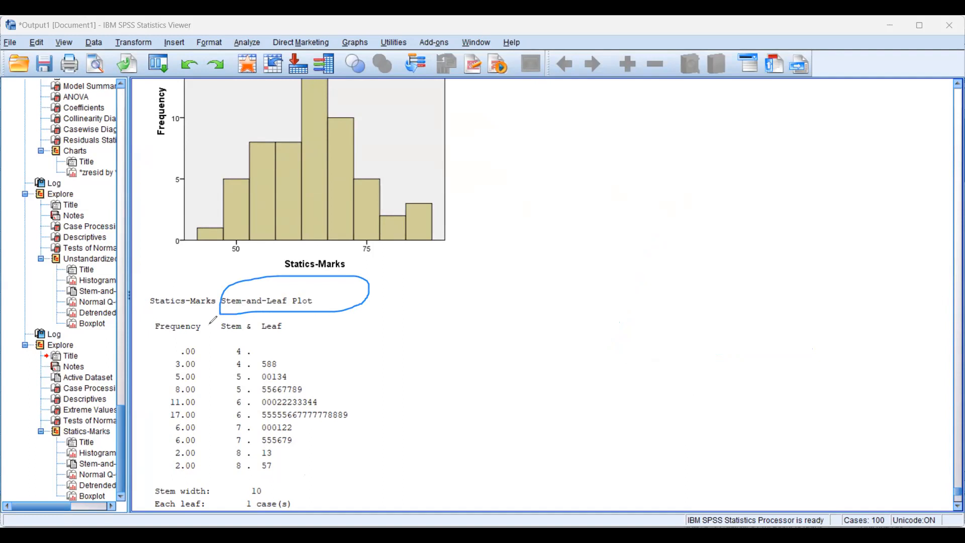
pyautogui.moveTo(215, 322)
pyautogui.mouseDown()
pyautogui.moveTo(249, 333)
pyautogui.moveTo(216, 322)
pyautogui.mouseUp()
pyautogui.moveTo(290, 324)
pyautogui.mouseDown()
pyautogui.moveTo(291, 343)
pyautogui.moveTo(276, 317)
pyautogui.mouseUp()
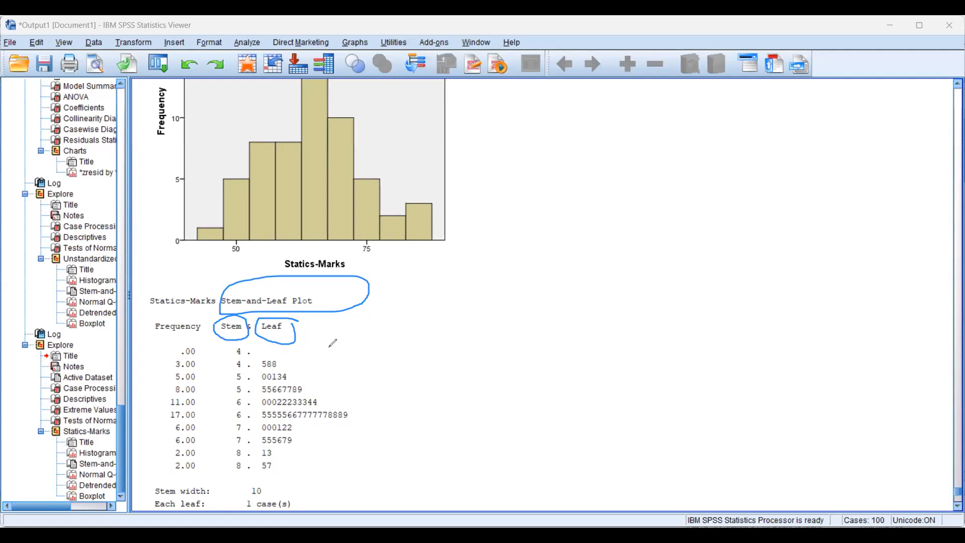
# Write the values 45, 48, 48 beside the stem-and-leaf plot
pyautogui.moveTo(329, 346)
pyautogui.mouseDown()
pyautogui.moveTo(347, 352)
pyautogui.moveTo(342, 361)
pyautogui.moveTo(366, 334)
pyautogui.moveTo(372, 363)
pyautogui.mouseUp()
pyautogui.moveTo(393, 321)
pyautogui.mouseDown()
pyautogui.moveTo(405, 346)
pyautogui.moveTo(418, 322)
pyautogui.mouseUp()
pyautogui.moveTo(418, 322); pyautogui.dragTo(413, 332)
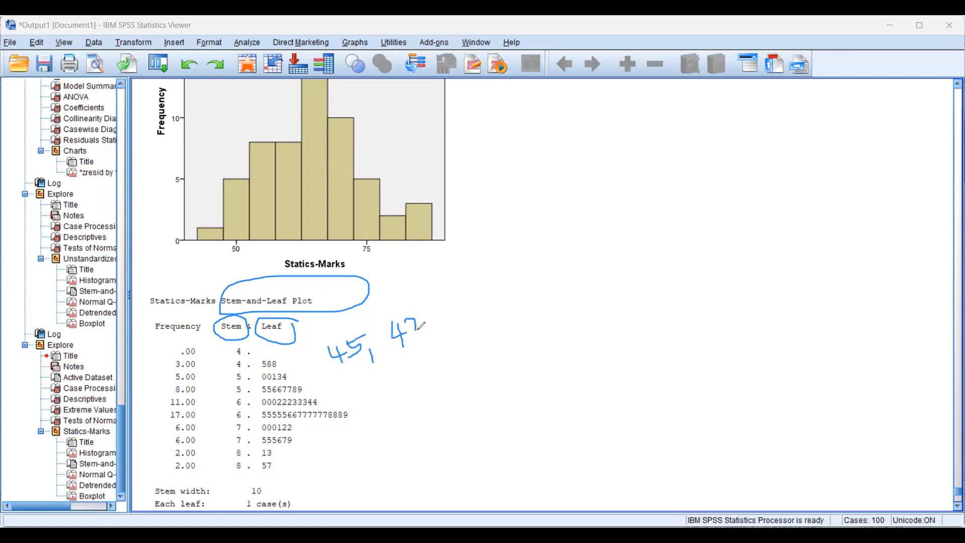
pyautogui.moveTo(450, 301)
pyautogui.mouseDown()
pyautogui.moveTo(441, 317)
pyautogui.moveTo(462, 309)
pyautogui.moveTo(454, 322)
pyautogui.moveTo(479, 303)
pyautogui.mouseUp()
pyautogui.moveTo(427, 325); pyautogui.dragTo(429, 339)
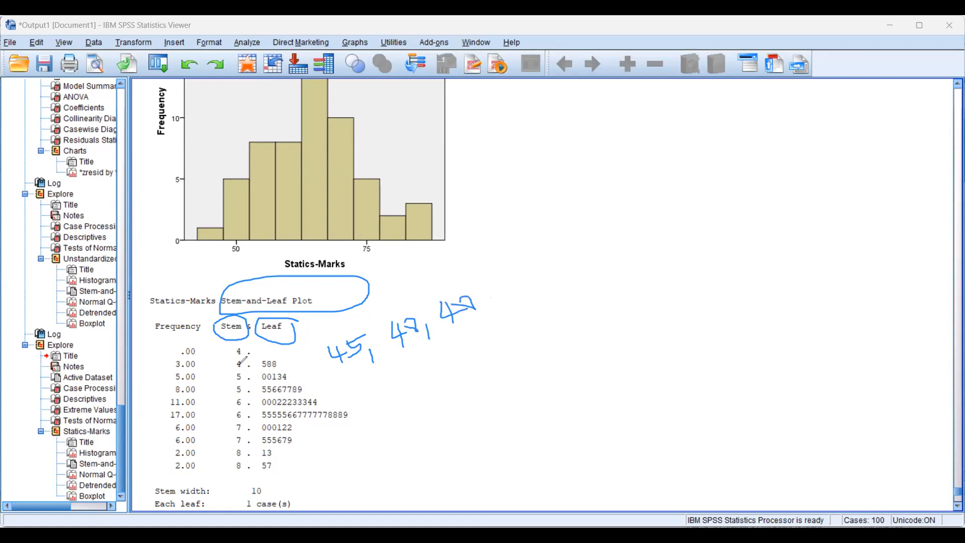
# Circle stem 4 in the 588 row, underline the 4 in each handwritten value, and link the stem to its leaves
pyautogui.moveTo(245, 360)
pyautogui.mouseDown()
pyautogui.moveTo(234, 369)
pyautogui.moveTo(245, 359)
pyautogui.mouseUp()
pyautogui.moveTo(328, 367); pyautogui.dragTo(467, 329)
pyautogui.moveTo(241, 365)
pyautogui.mouseDown()
pyautogui.moveTo(283, 352)
pyautogui.moveTo(278, 359)
pyautogui.mouseUp()
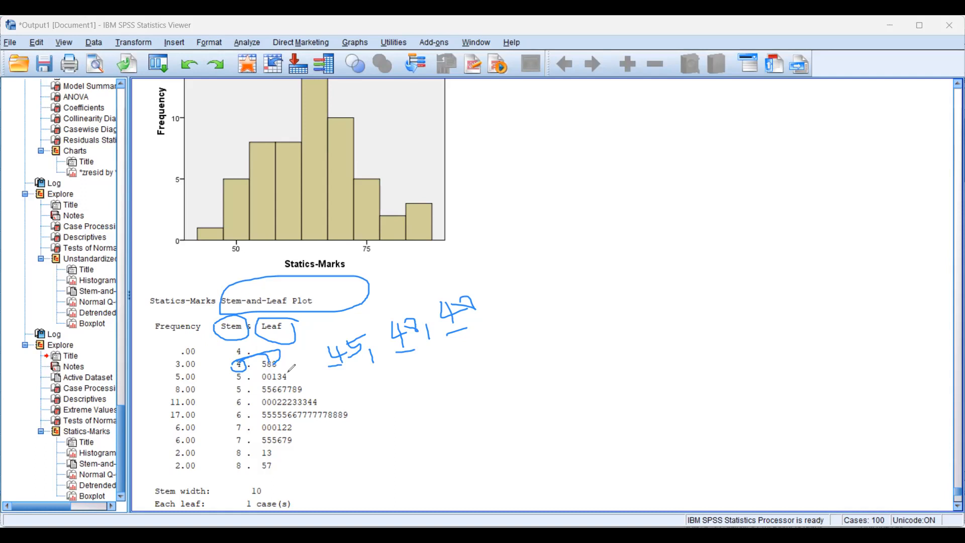
# Circle the two stem 8 rows, separate their leaf digits with vertical strokes, and clear the drawings
pyautogui.moveTo(226, 461)
pyautogui.mouseDown()
pyautogui.moveTo(258, 457)
pyautogui.moveTo(297, 470)
pyautogui.moveTo(234, 475)
pyautogui.moveTo(230, 459)
pyautogui.mouseUp()
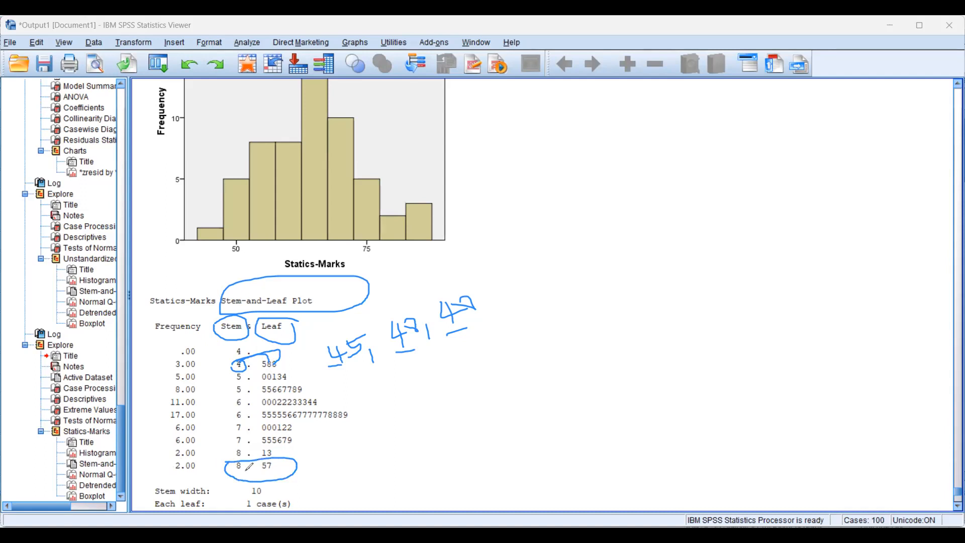
pyautogui.moveTo(267, 460); pyautogui.dragTo(266, 474)
pyautogui.moveTo(221, 447)
pyautogui.mouseDown()
pyautogui.moveTo(297, 445)
pyautogui.moveTo(296, 459)
pyautogui.moveTo(228, 461)
pyautogui.mouseUp()
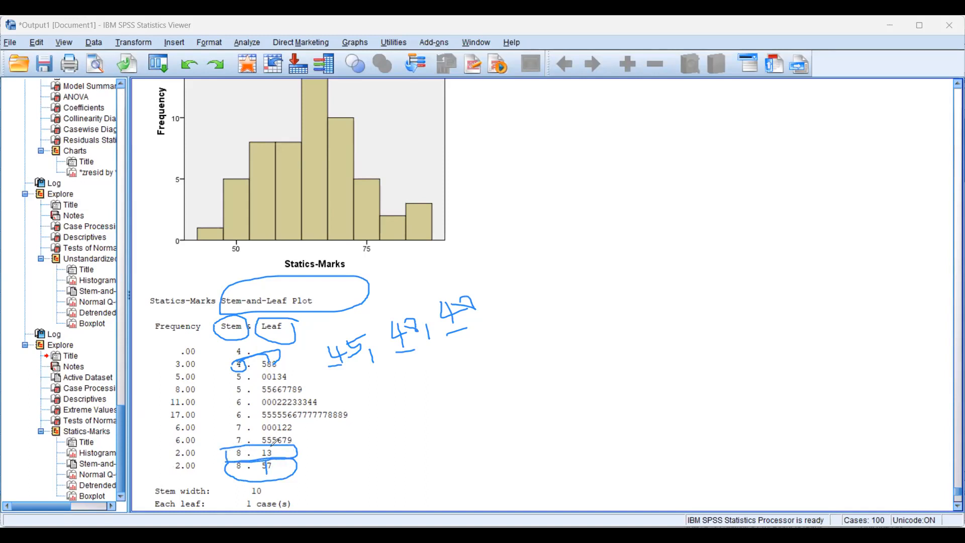
pyautogui.moveTo(267, 447); pyautogui.dragTo(267, 465)
pyautogui.click(41, 375)
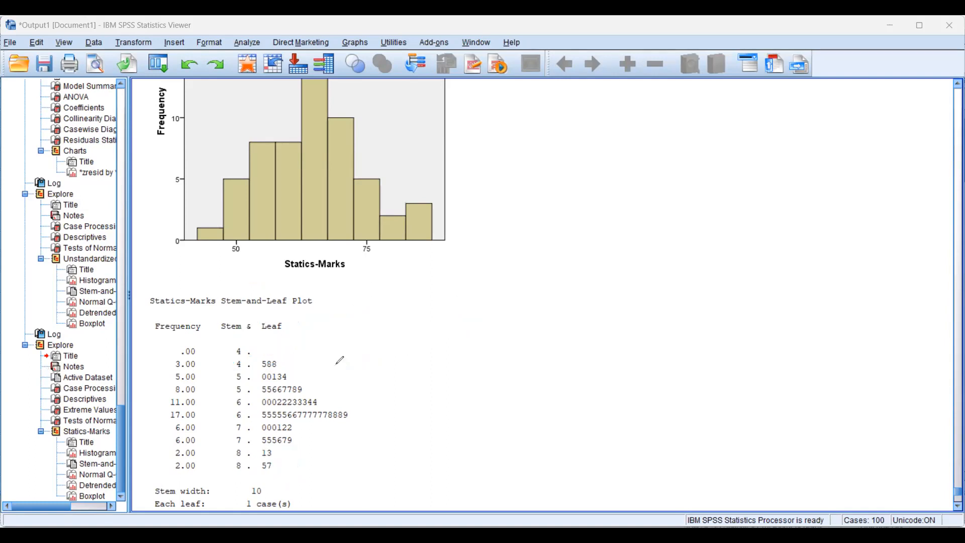
# Circle the word Plot, trace the bell-shaped outline along the leaf rows with a line through its peak, and clear the drawings
pyautogui.moveTo(324, 297)
pyautogui.mouseDown()
pyautogui.moveTo(296, 303)
pyautogui.moveTo(313, 294)
pyautogui.mouseUp()
pyautogui.moveTo(268, 341)
pyautogui.mouseDown()
pyautogui.moveTo(293, 376)
pyautogui.moveTo(352, 416)
pyautogui.moveTo(309, 426)
pyautogui.moveTo(268, 474)
pyautogui.mouseUp()
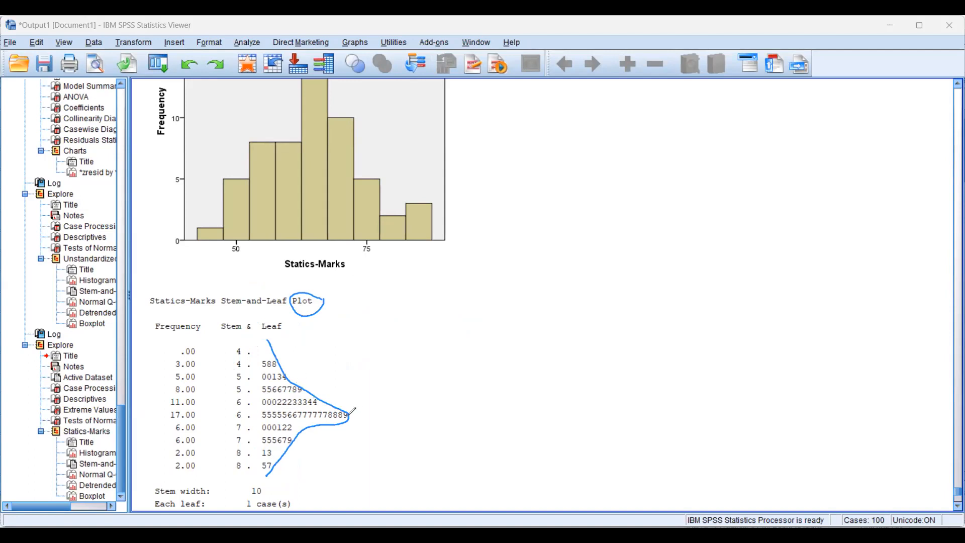
pyautogui.moveTo(351, 416); pyautogui.dragTo(209, 413)
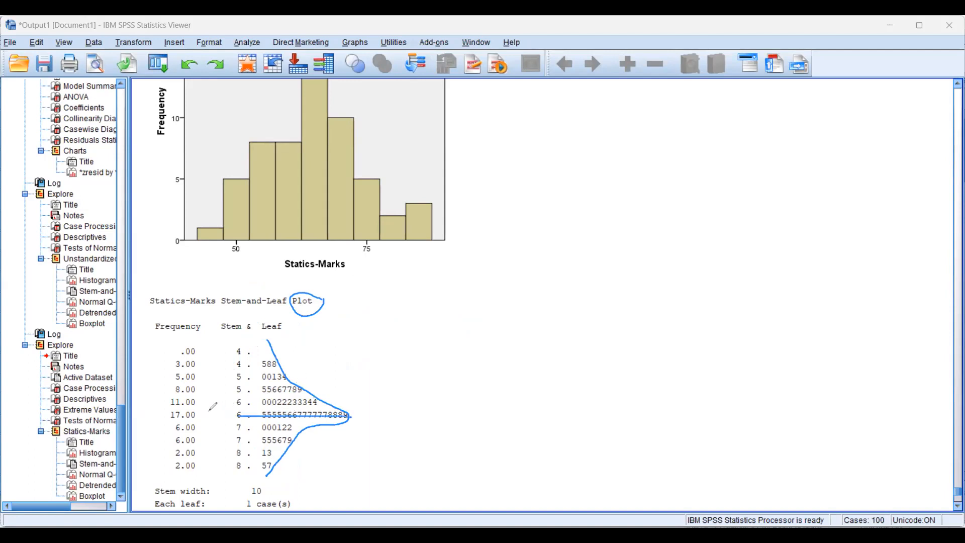
pyautogui.click(719, 117)
pyautogui.click(203, 352)
pyautogui.click(622, 140)
pyautogui.press('e')
# Circle both stem 6 rows and the 000122 row, and enclose the middle rows of the plot in one large loop
pyautogui.moveTo(226, 411); pyautogui.dragTo(288, 409)
pyautogui.moveTo(363, 406)
pyautogui.mouseDown()
pyautogui.moveTo(376, 417)
pyautogui.moveTo(320, 424)
pyautogui.moveTo(230, 410)
pyautogui.mouseUp()
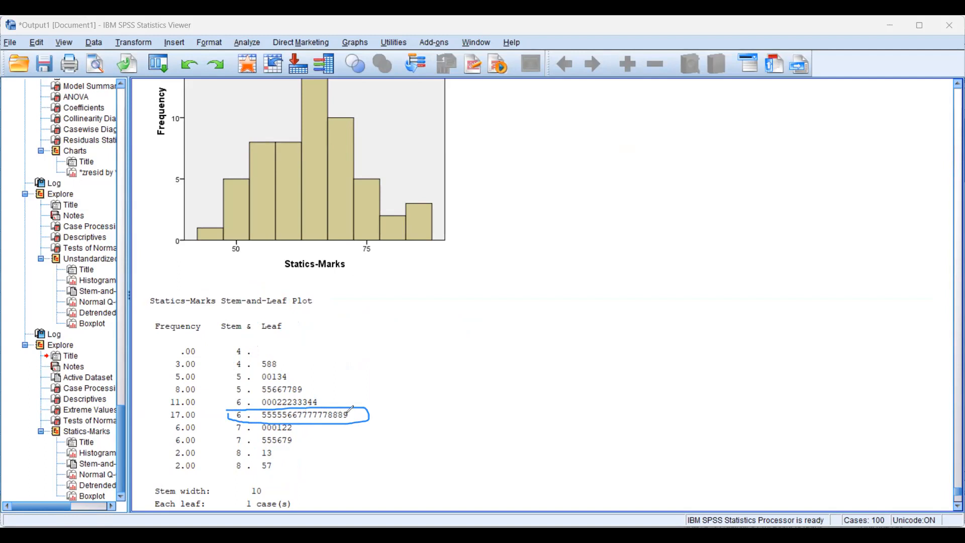
pyautogui.moveTo(229, 398)
pyautogui.mouseDown()
pyautogui.moveTo(337, 392)
pyautogui.moveTo(337, 401)
pyautogui.moveTo(225, 402)
pyautogui.mouseUp()
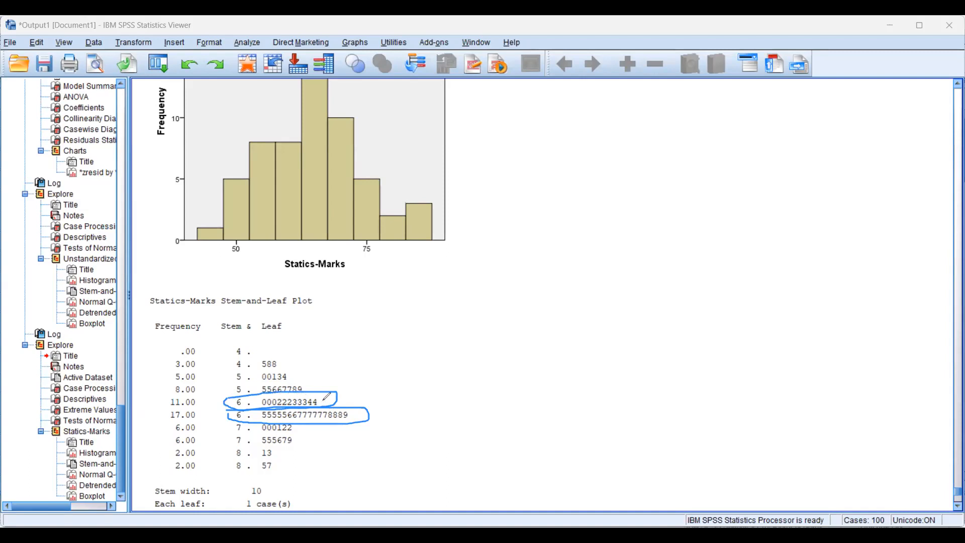
pyautogui.moveTo(228, 428)
pyautogui.mouseDown()
pyautogui.moveTo(306, 428)
pyautogui.moveTo(239, 431)
pyautogui.mouseUp()
pyautogui.moveTo(221, 394); pyautogui.dragTo(252, 395)
pyautogui.moveTo(376, 392)
pyautogui.mouseDown()
pyautogui.moveTo(328, 444)
pyautogui.moveTo(218, 432)
pyautogui.moveTo(220, 403)
pyautogui.mouseUp()
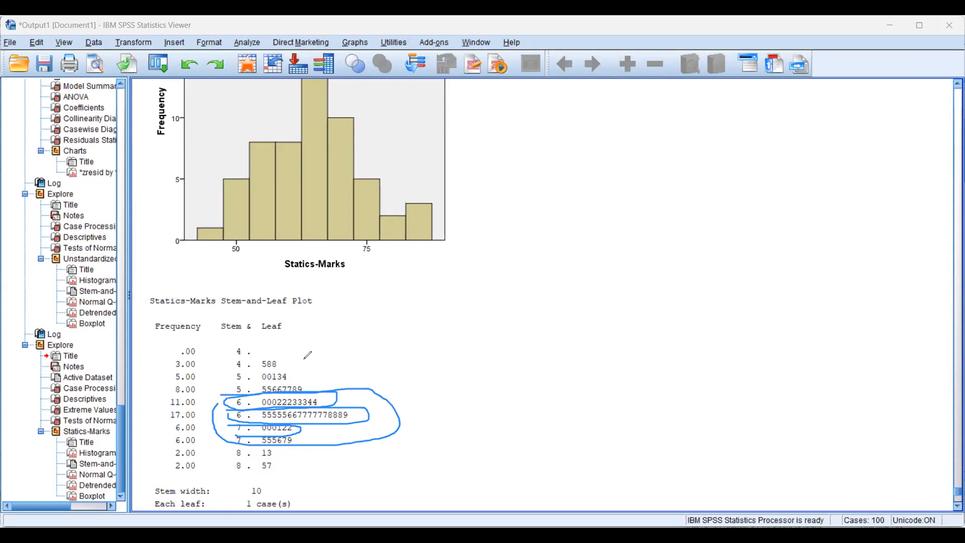
# Mark the lowest and highest stem rows, clear the drawings, and circle both ends of the plot again before clearing them
pyautogui.moveTo(306, 376)
pyautogui.mouseDown()
pyautogui.moveTo(243, 379)
pyautogui.moveTo(291, 357)
pyautogui.mouseUp()
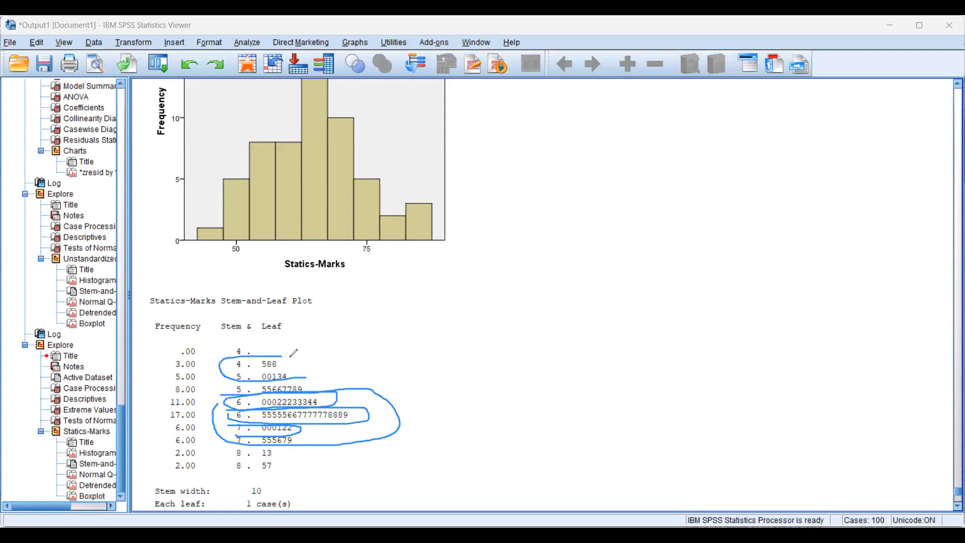
pyautogui.moveTo(292, 467)
pyautogui.mouseDown()
pyautogui.moveTo(259, 471)
pyautogui.moveTo(292, 467)
pyautogui.mouseUp()
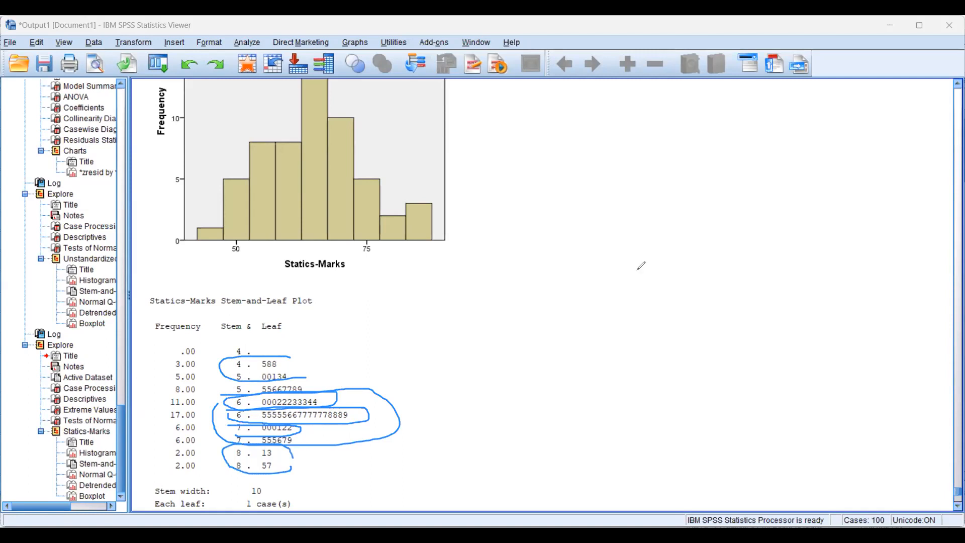
pyautogui.press('e')
pyautogui.moveTo(300, 377)
pyautogui.mouseDown()
pyautogui.moveTo(253, 378)
pyautogui.moveTo(235, 352)
pyautogui.moveTo(305, 366)
pyautogui.moveTo(301, 374)
pyautogui.mouseUp()
pyautogui.moveTo(245, 469)
pyautogui.mouseDown()
pyautogui.moveTo(221, 455)
pyautogui.moveTo(291, 445)
pyautogui.moveTo(288, 468)
pyautogui.mouseUp()
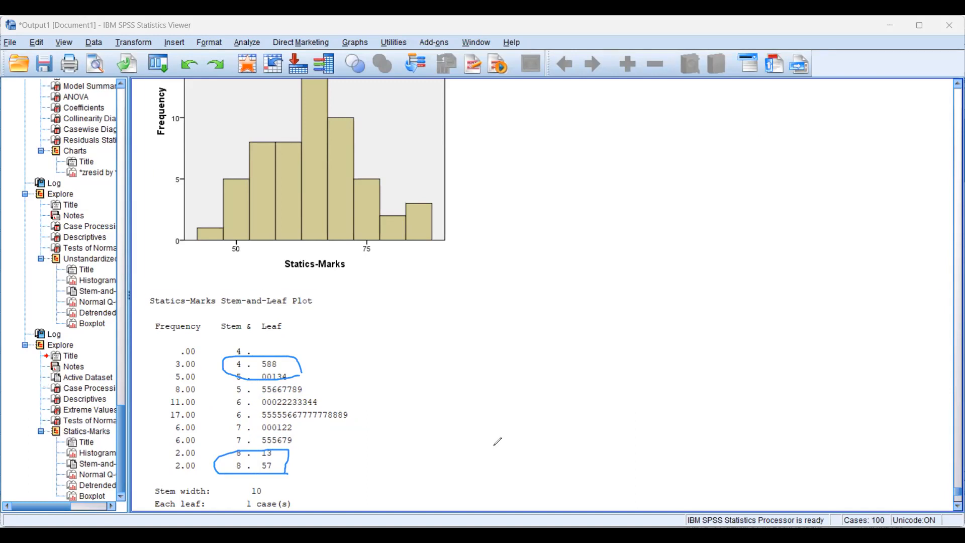
pyautogui.press('e')
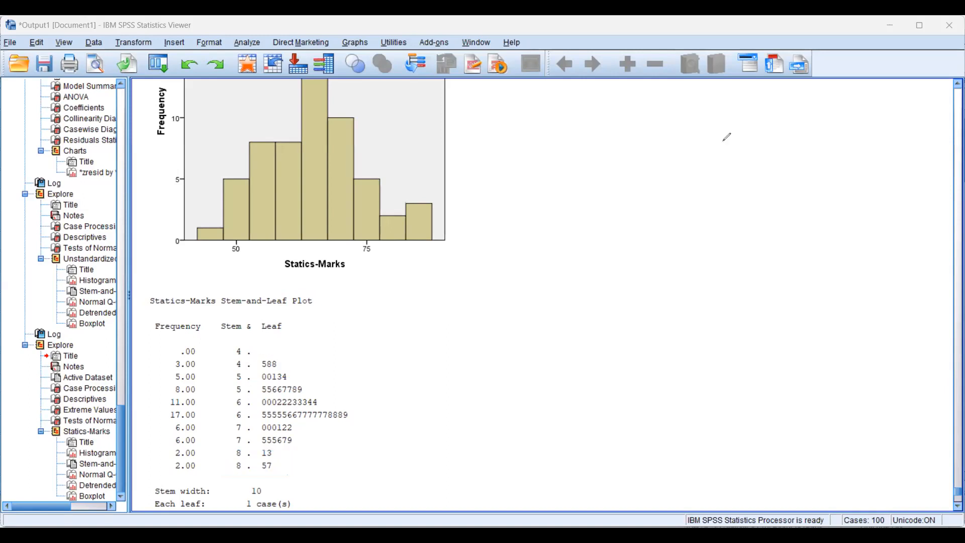
# Circle the Kolmogorov-Smirnov results in the Tests of Normality table and clear the drawing
pyautogui.scroll(10, 698, 245)
pyautogui.click(283, 362)
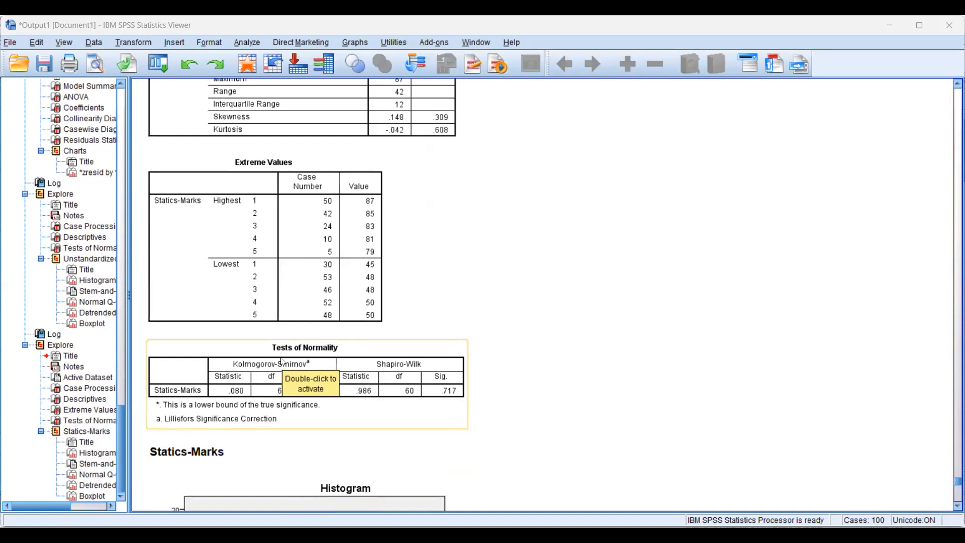
pyautogui.click(580, 344)
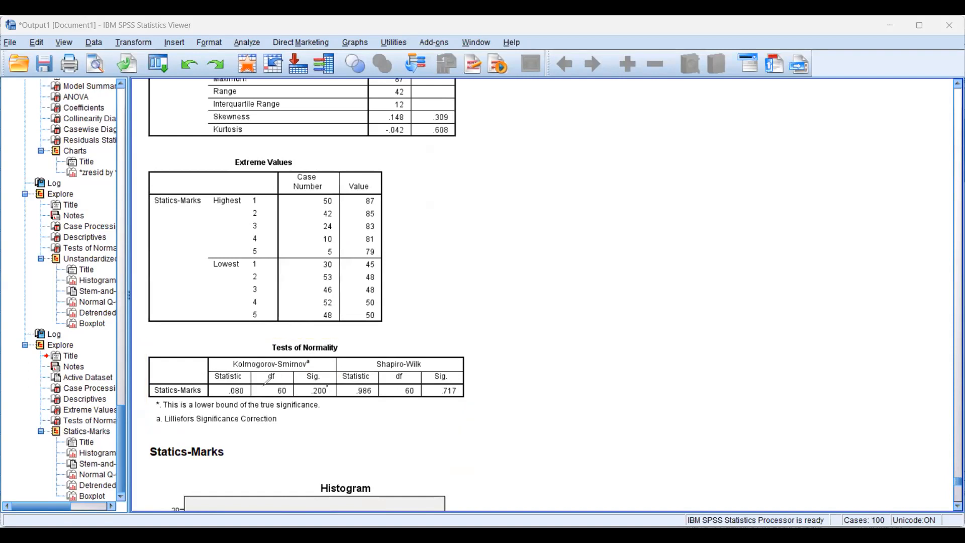
pyautogui.moveTo(211, 353)
pyautogui.mouseDown()
pyautogui.moveTo(302, 424)
pyautogui.moveTo(208, 353)
pyautogui.mouseUp()
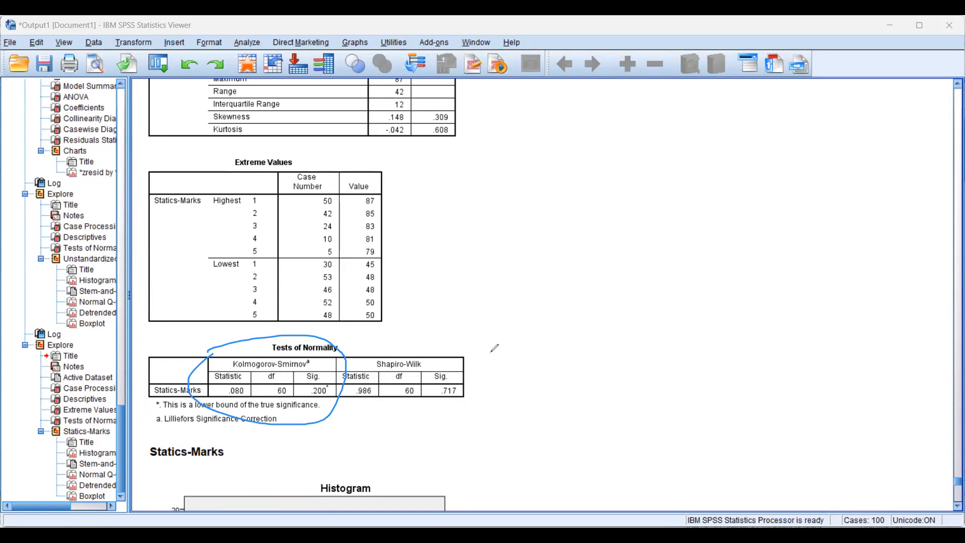
pyautogui.press('Escape')
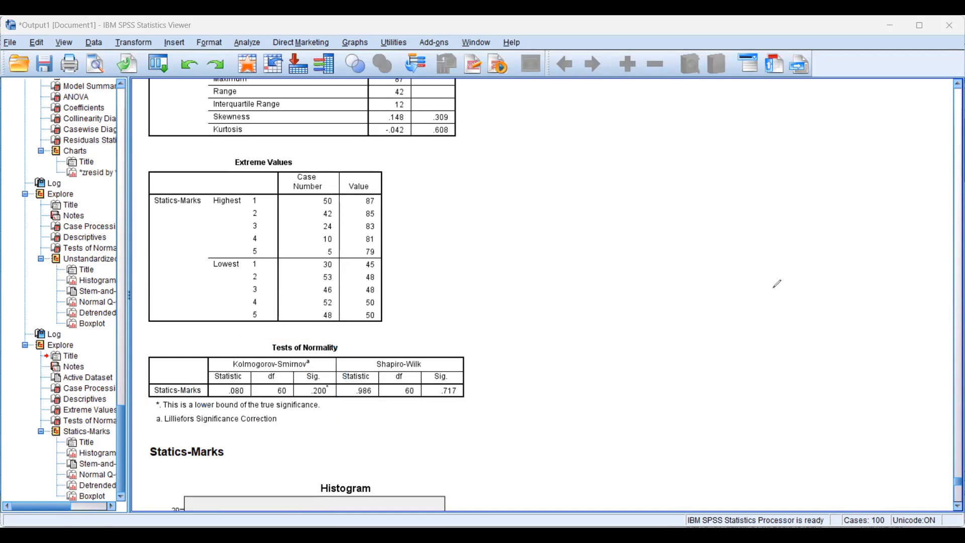
# Review the Descriptives, Extreme Values, Tests of Normality, histogram, stem-and-leaf plot and Normal Q-Q plot of Statics-Marks
pyautogui.scroll(-5, 290, 275)
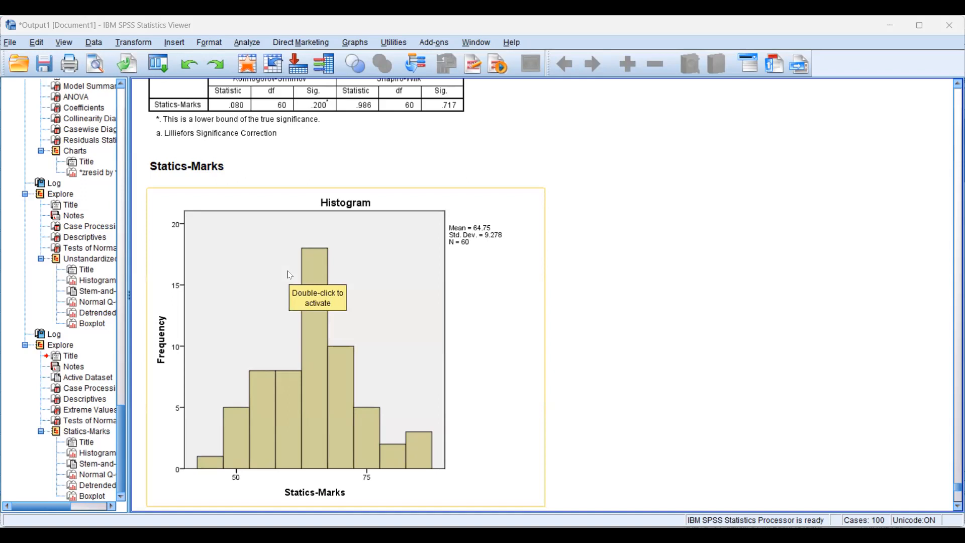
pyautogui.scroll(-5, 398, 269)
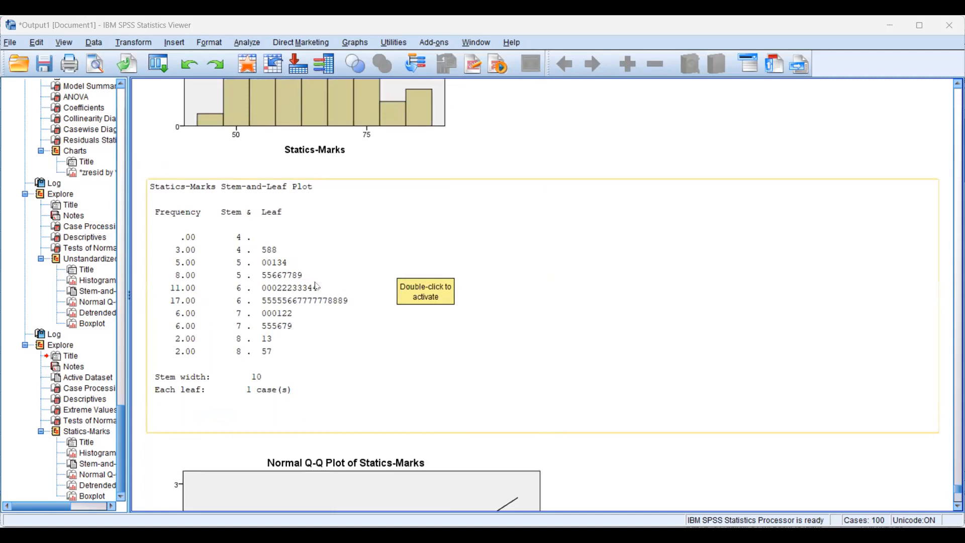
pyautogui.scroll(-7, 317, 287)
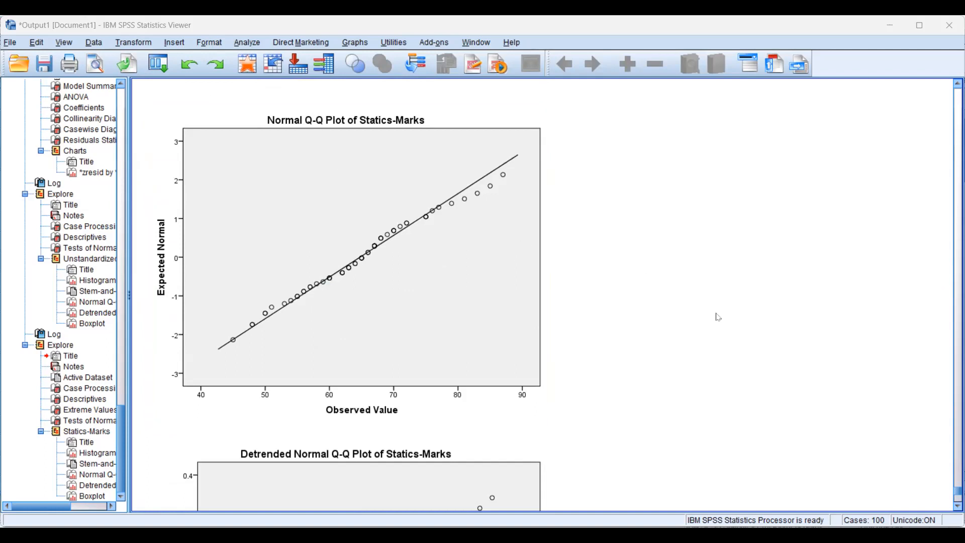
pyautogui.scroll(10, 713, 314)
pyautogui.scroll(10, 697, 304)
pyautogui.scroll(-6, 696, 304)
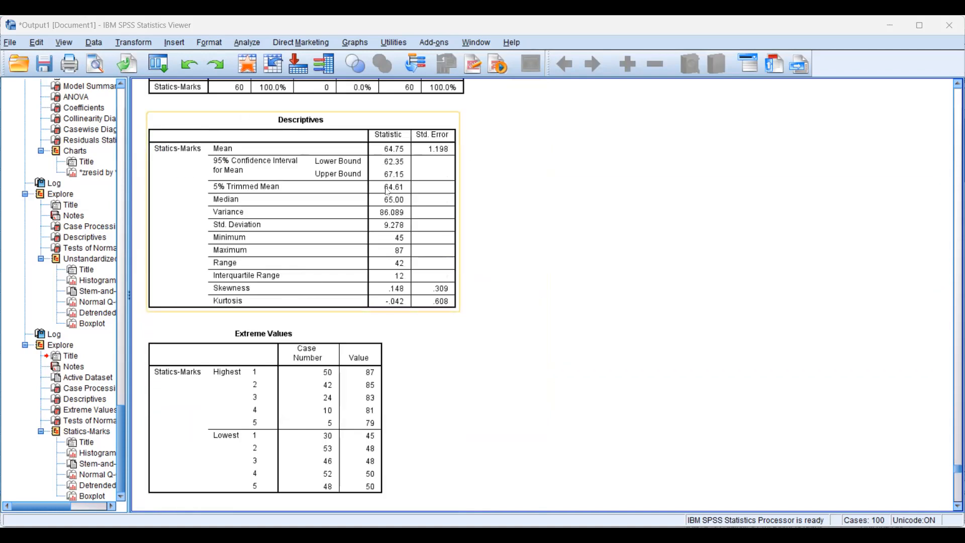
pyautogui.scroll(-2, 401, 203)
pyautogui.scroll(-10, 400, 204)
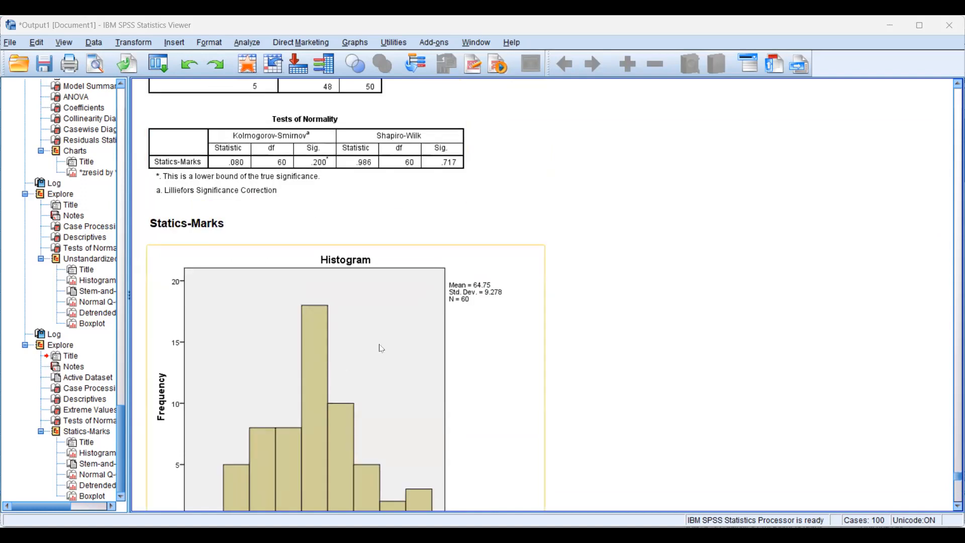
pyautogui.scroll(-4, 410, 374)
pyautogui.scroll(2, 410, 374)
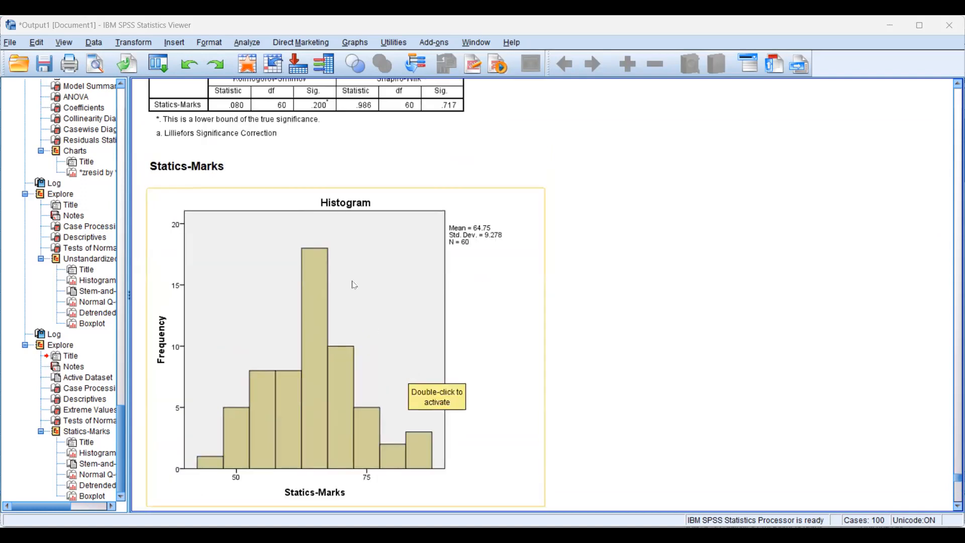
pyautogui.scroll(-10, 354, 297)
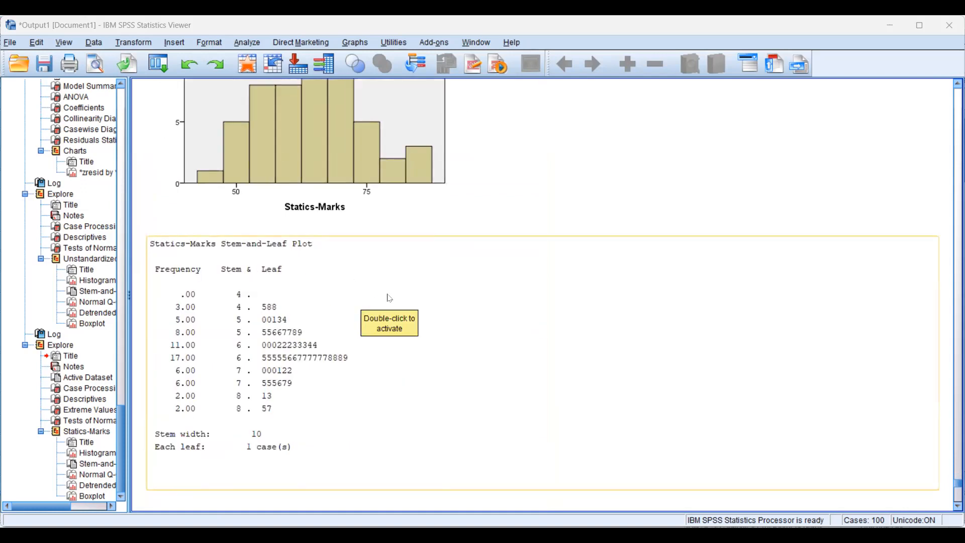
# Draw a line along the diagonal of the Normal Q-Q plot and circle the points at its upper end
pyautogui.scroll(-14, 390, 298)
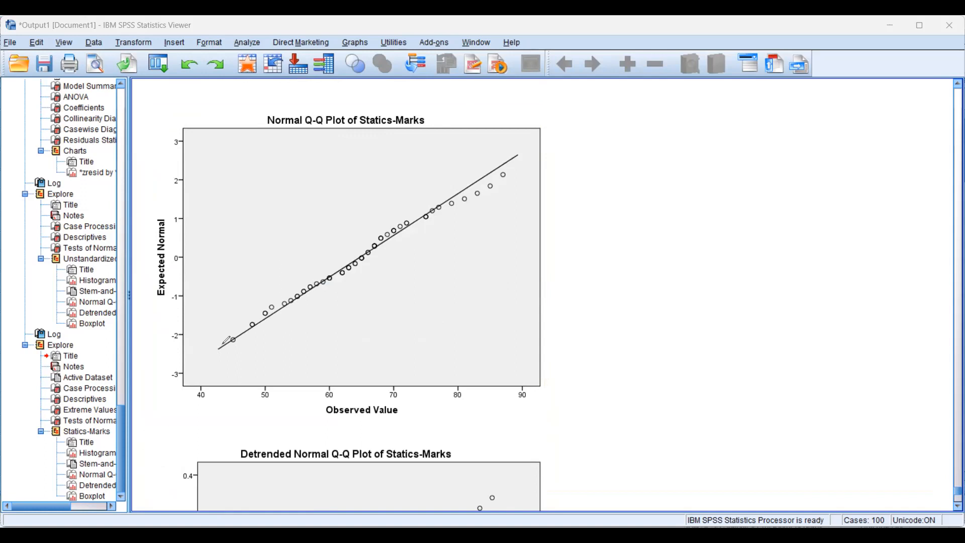
pyautogui.moveTo(219, 348)
pyautogui.mouseDown()
pyautogui.moveTo(409, 243)
pyautogui.moveTo(511, 168)
pyautogui.mouseUp()
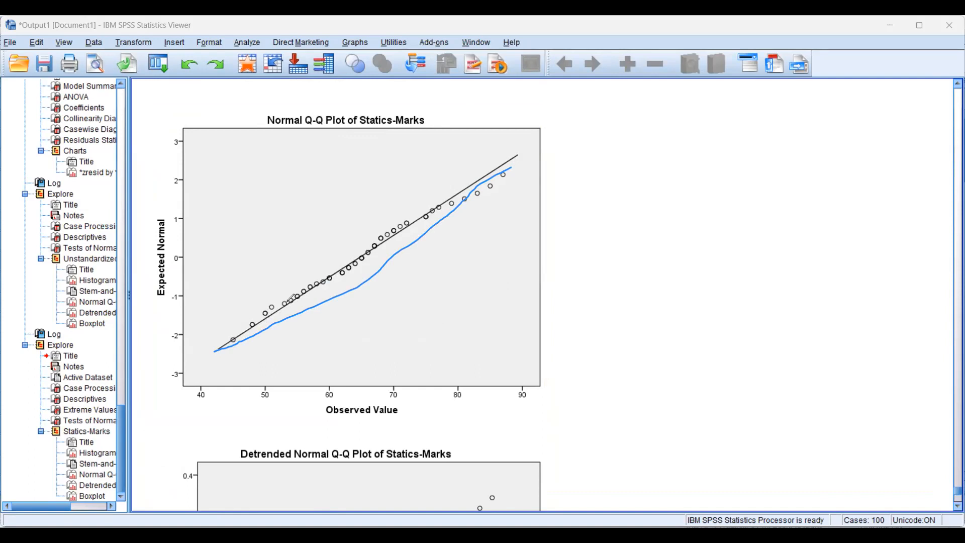
pyautogui.moveTo(525, 173)
pyautogui.mouseDown()
pyautogui.moveTo(475, 225)
pyautogui.moveTo(485, 169)
pyautogui.moveTo(526, 177)
pyautogui.mouseUp()
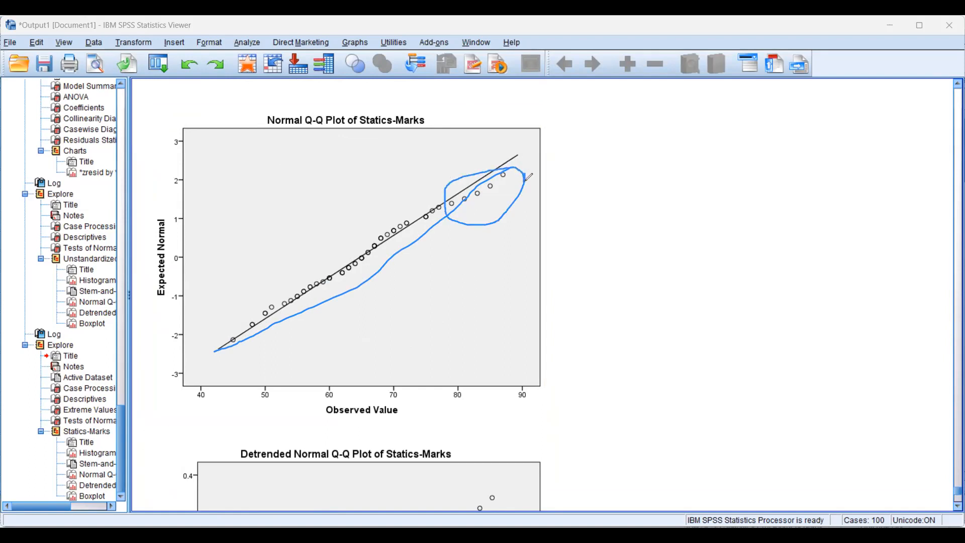
# Draw two small circles on each side of the Q-Q line and an arrow from the line to each one
pyautogui.moveTo(477, 325); pyautogui.dragTo(479, 325)
pyautogui.moveTo(236, 165); pyautogui.dragTo(244, 164)
pyautogui.moveTo(487, 276); pyautogui.dragTo(491, 281)
pyautogui.moveTo(269, 223)
pyautogui.mouseDown()
pyautogui.moveTo(280, 220)
pyautogui.moveTo(272, 224)
pyautogui.mouseUp()
pyautogui.moveTo(318, 282); pyautogui.dragTo(285, 234)
pyautogui.moveTo(343, 267)
pyautogui.mouseDown()
pyautogui.moveTo(256, 163)
pyautogui.moveTo(264, 164)
pyautogui.mouseUp()
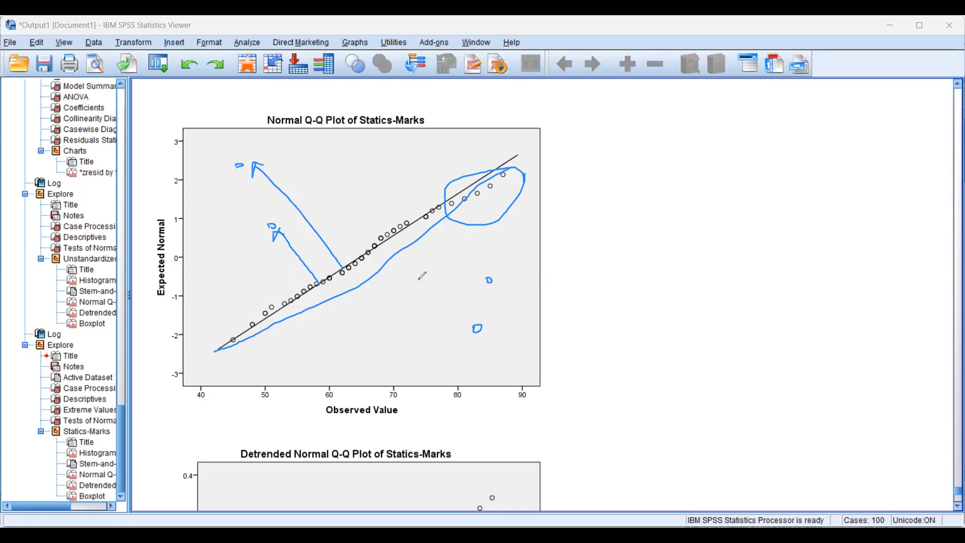
pyautogui.moveTo(390, 234); pyautogui.dragTo(468, 327)
pyautogui.moveTo(435, 211); pyautogui.dragTo(470, 277)
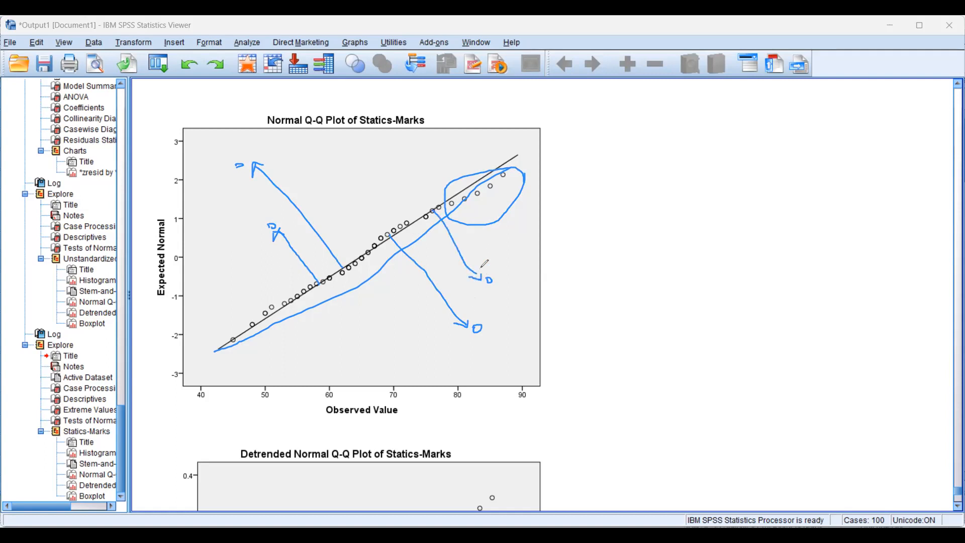
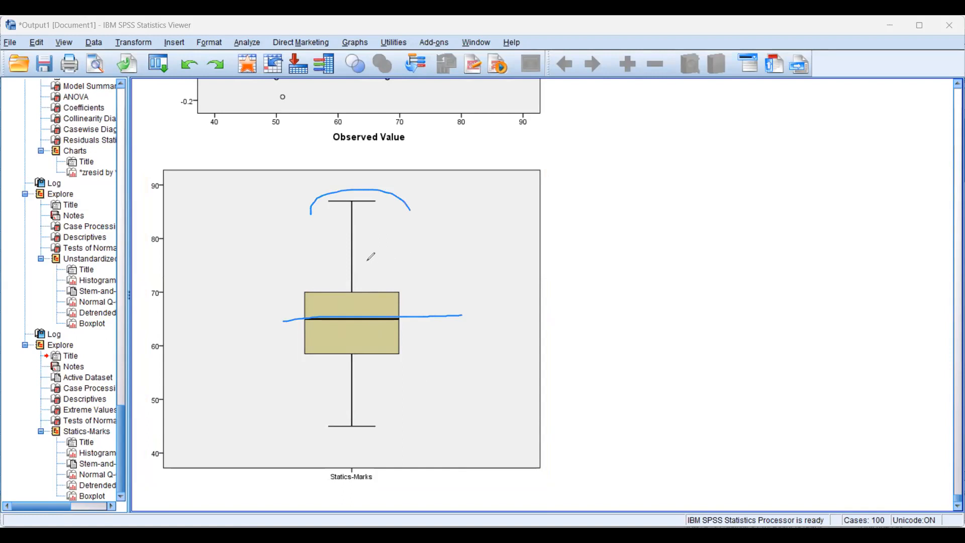
# Circle the lower whisker end of the Statics-Marks boxplot and draw another line across its median
pyautogui.moveTo(310, 412); pyautogui.dragTo(330, 394)
pyautogui.moveTo(383, 441); pyautogui.dragTo(320, 426)
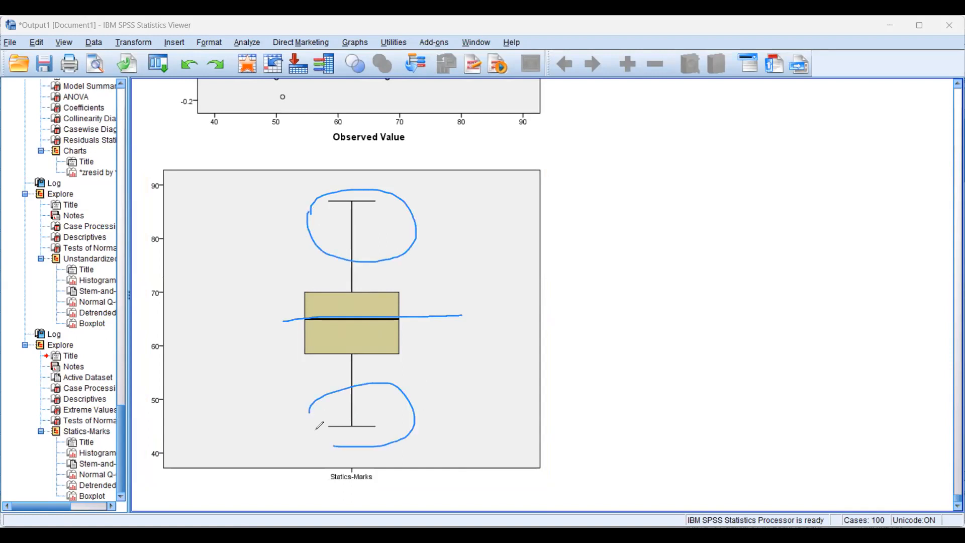
pyautogui.moveTo(274, 321); pyautogui.dragTo(435, 312)
# Write "M/M" beside the boxplot and circle it
pyautogui.moveTo(518, 294)
pyautogui.mouseDown()
pyautogui.moveTo(523, 335)
pyautogui.moveTo(549, 319)
pyautogui.mouseUp()
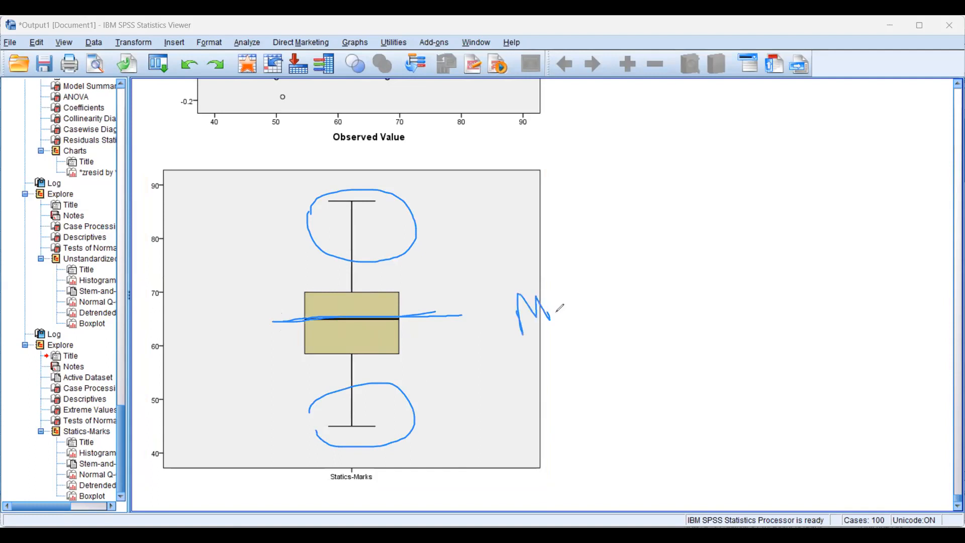
pyautogui.moveTo(557, 277); pyautogui.dragTo(565, 347)
pyautogui.moveTo(567, 295)
pyautogui.mouseDown()
pyautogui.moveTo(580, 322)
pyautogui.moveTo(608, 291)
pyautogui.moveTo(553, 367)
pyautogui.moveTo(654, 302)
pyautogui.mouseUp()
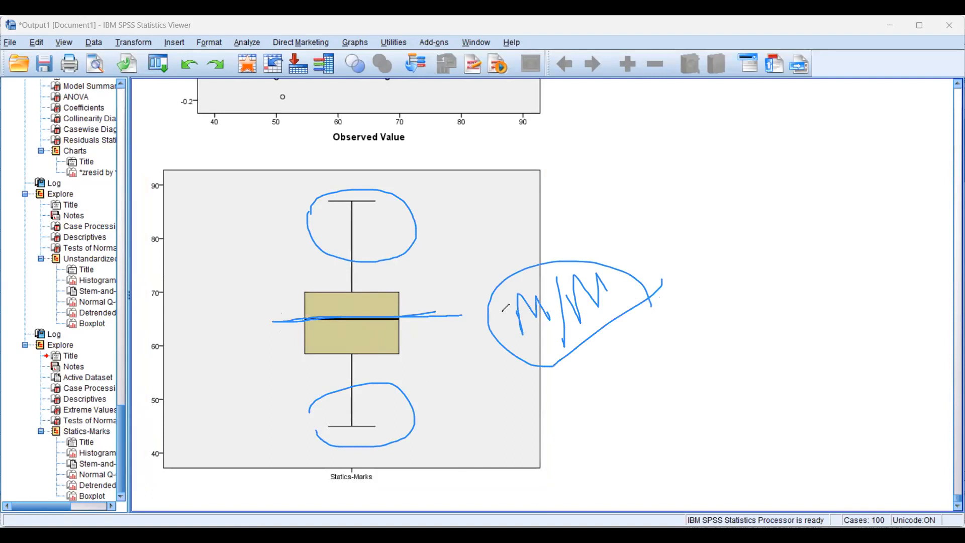
# Retrace the boxplot's median line, mark each half of the box with a vertical stroke, and clear the drawing
pyautogui.moveTo(331, 318); pyautogui.dragTo(463, 316)
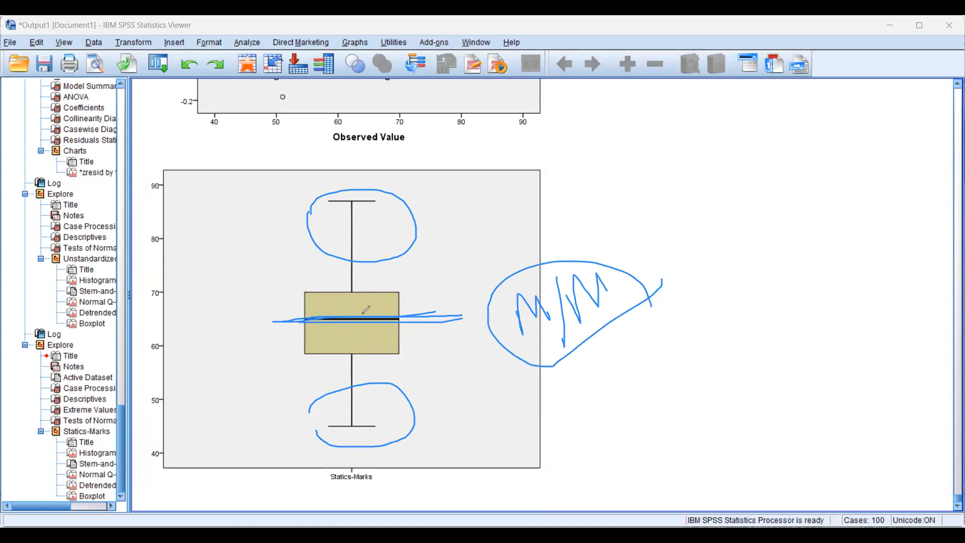
pyautogui.moveTo(364, 293); pyautogui.dragTo(364, 320)
pyautogui.moveTo(370, 357); pyautogui.dragTo(369, 326)
pyautogui.moveTo(297, 324); pyautogui.dragTo(473, 314)
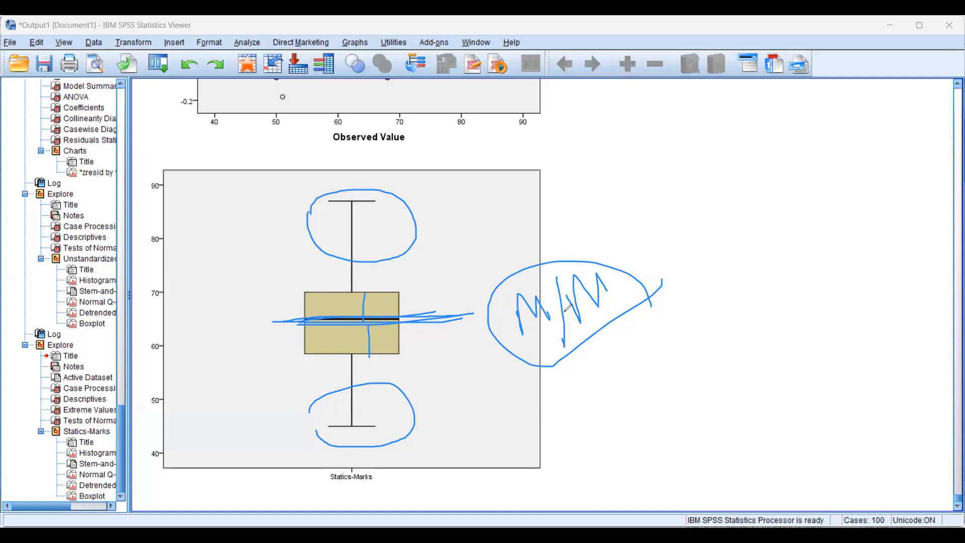
pyautogui.press('e')
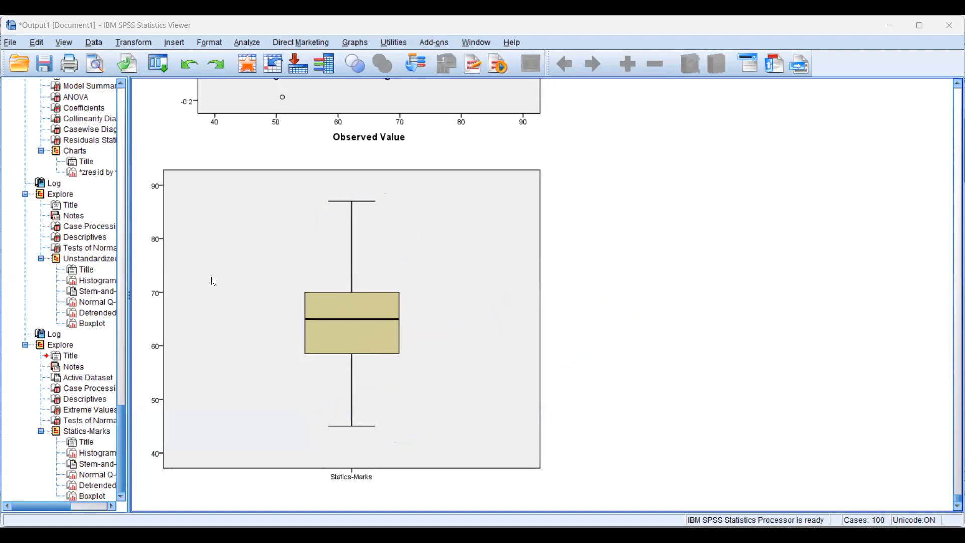
# Switch to the Data Editor and set the Marks value of case 60 to 20
pyautogui.hotkey('alt', 'Tab')
pyautogui.scroll(-4, 213, 280)
pyautogui.scroll(-3, 213, 280)
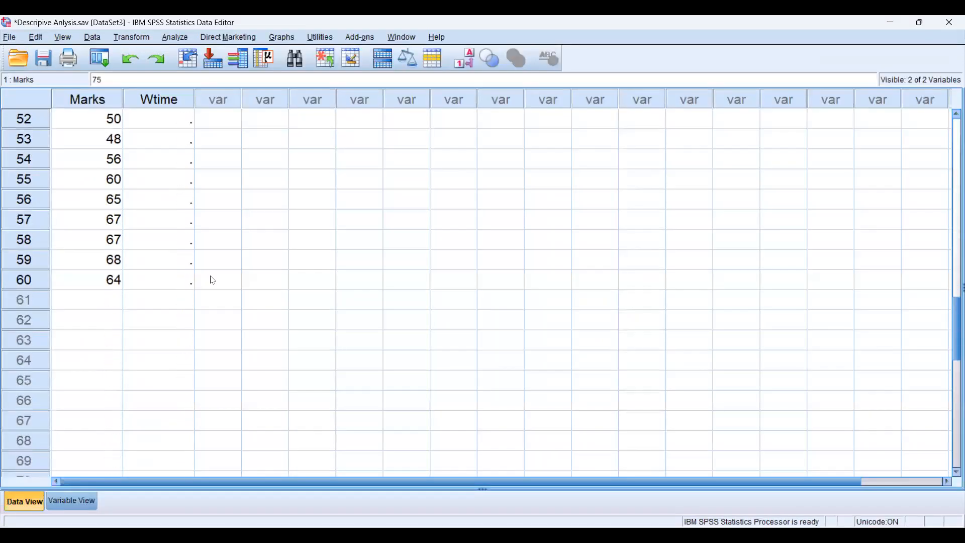
pyautogui.scroll(1, 213, 280)
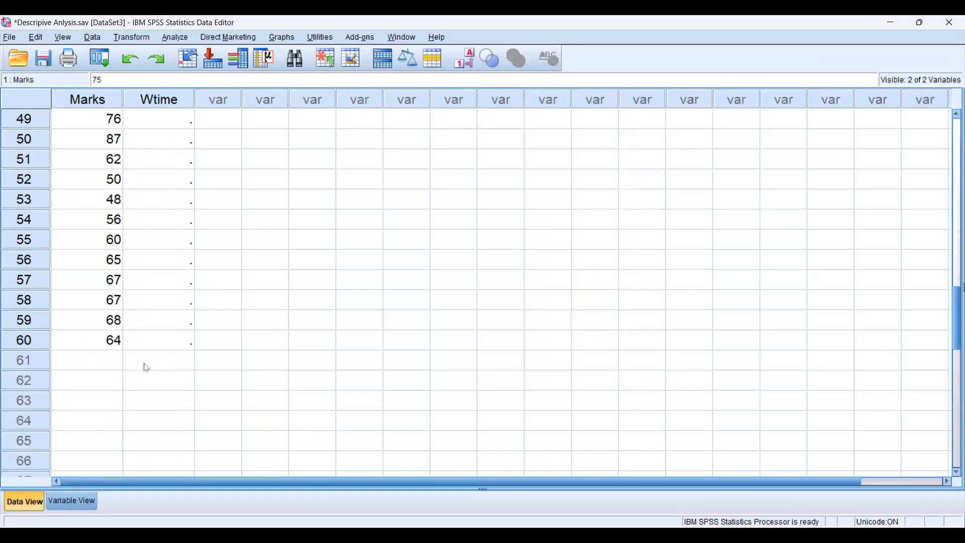
pyautogui.click(103, 347)
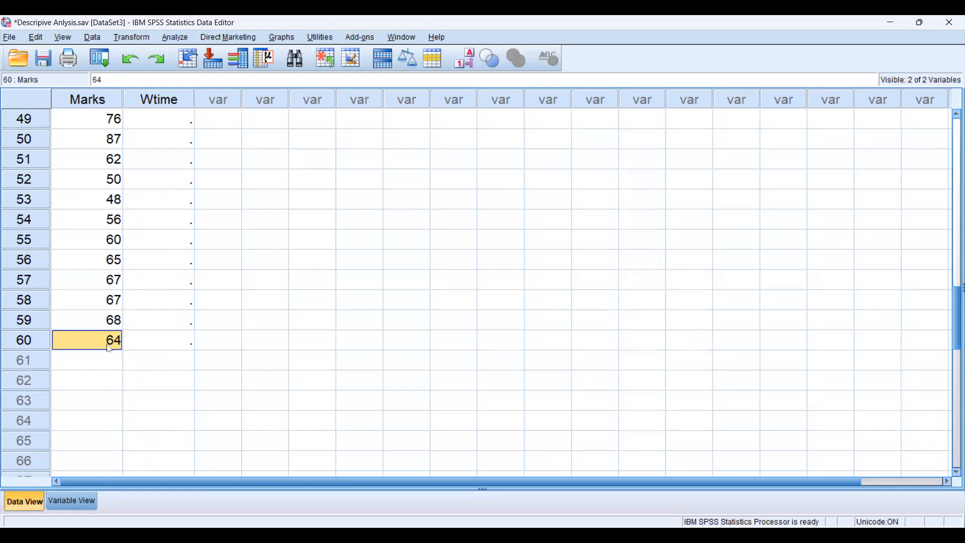
pyautogui.write('20')
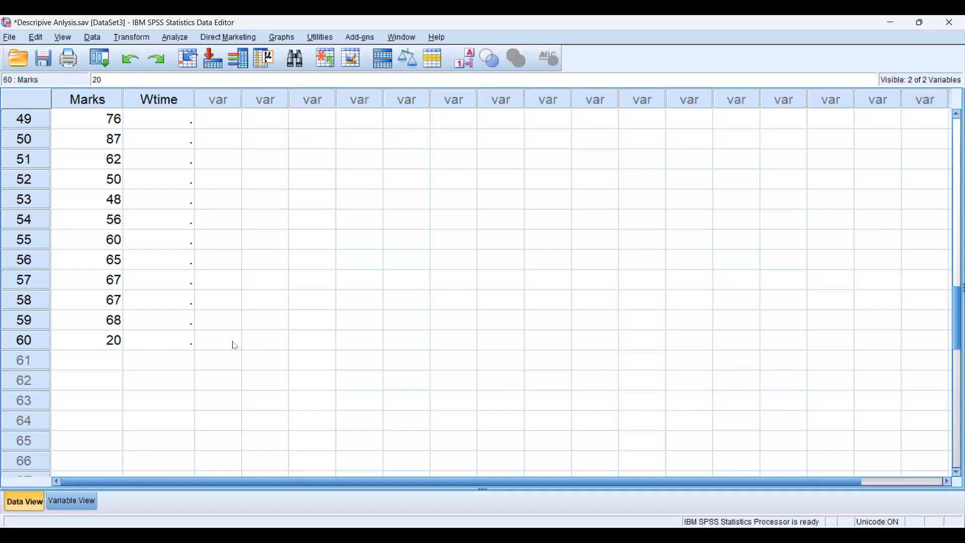
pyautogui.click(105, 358)
pyautogui.click(108, 344)
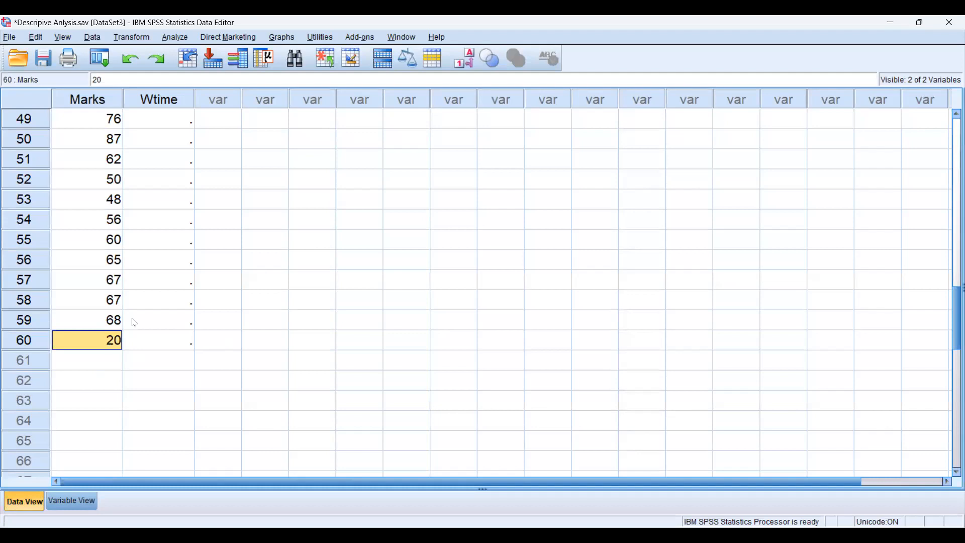
# Check the statistics and plot settings of Explore and run it again with Statics-Marks as the dependent variable
pyautogui.click(174, 40)
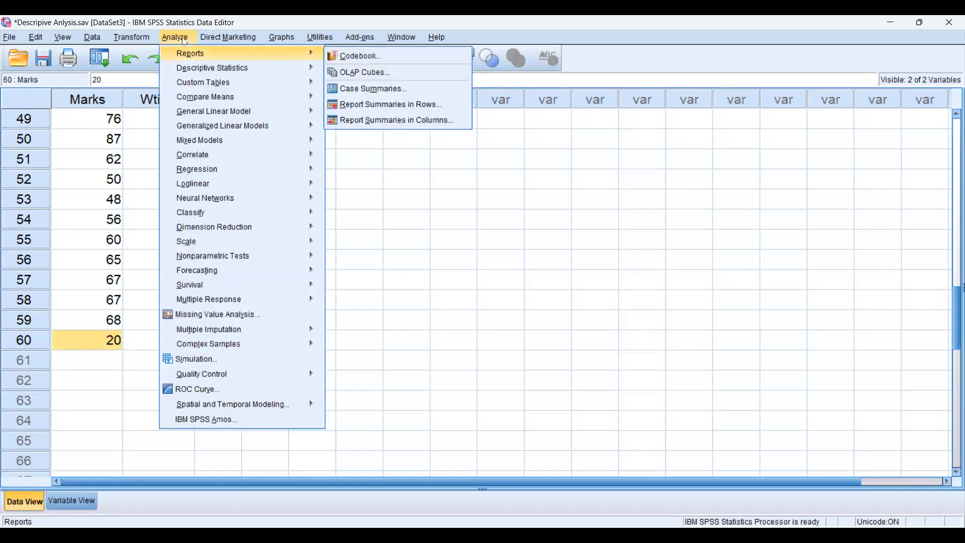
pyautogui.moveTo(227, 103)
pyautogui.moveTo(212, 74)
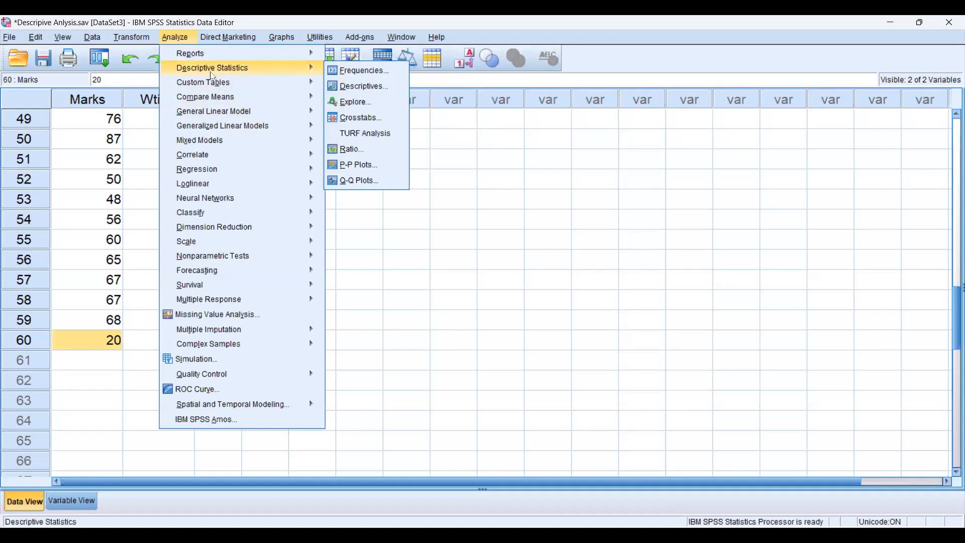
pyautogui.click(363, 104)
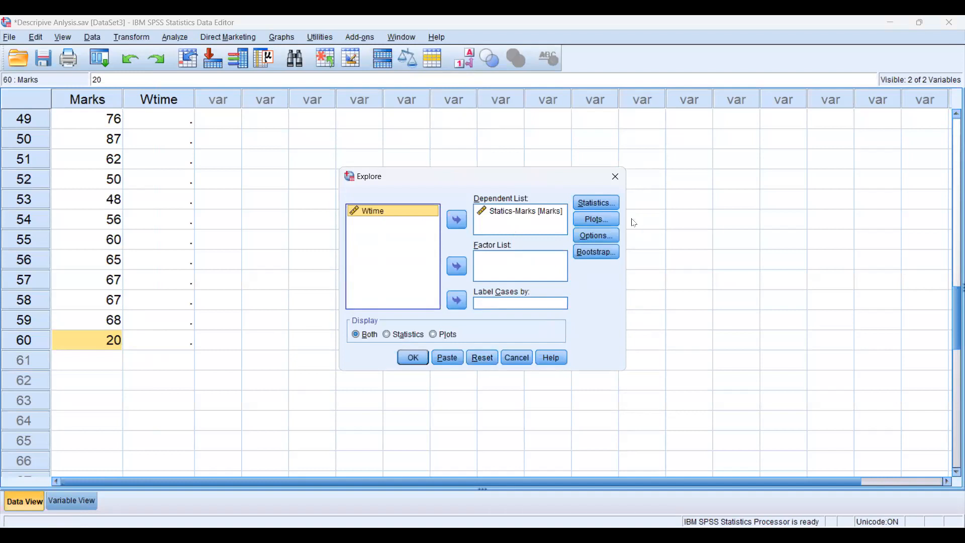
pyautogui.click(584, 201)
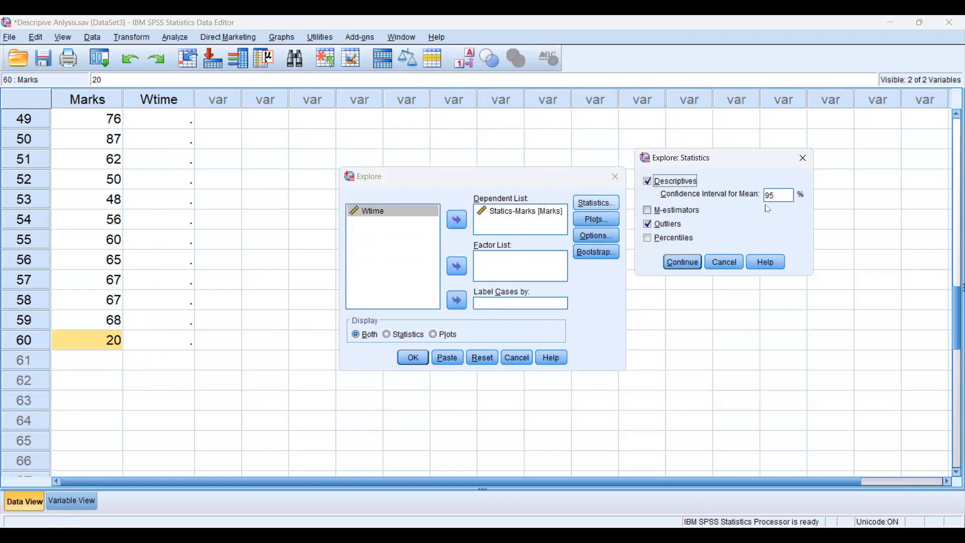
pyautogui.click(724, 260)
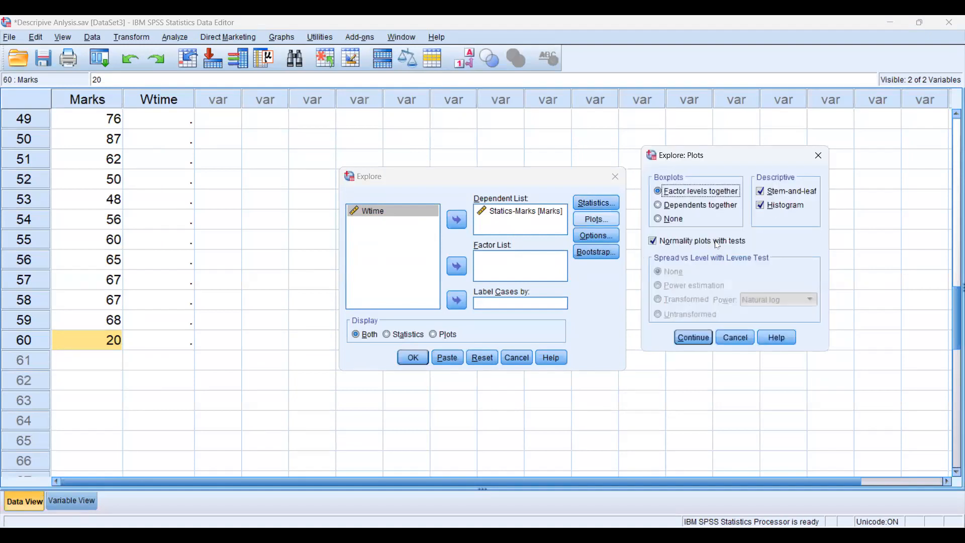
pyautogui.click(742, 339)
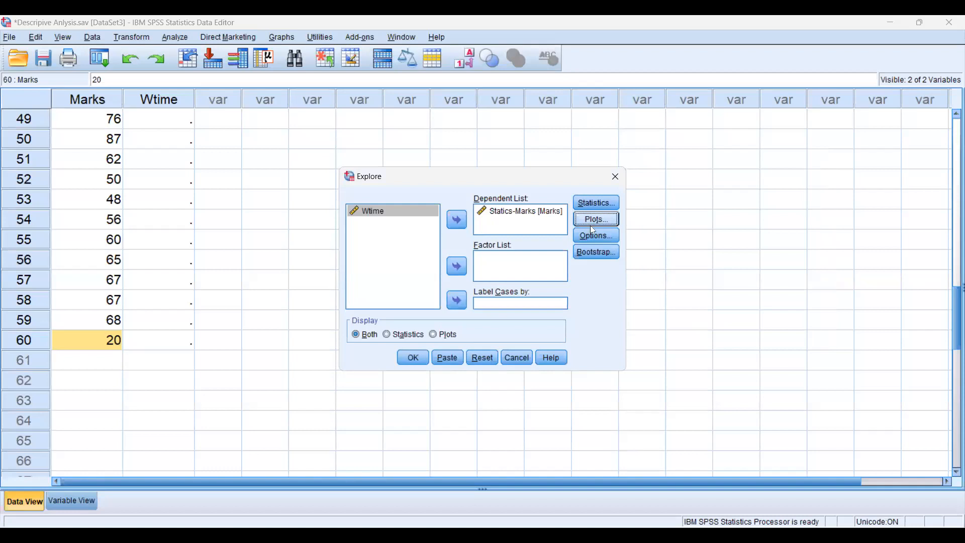
pyautogui.click(411, 361)
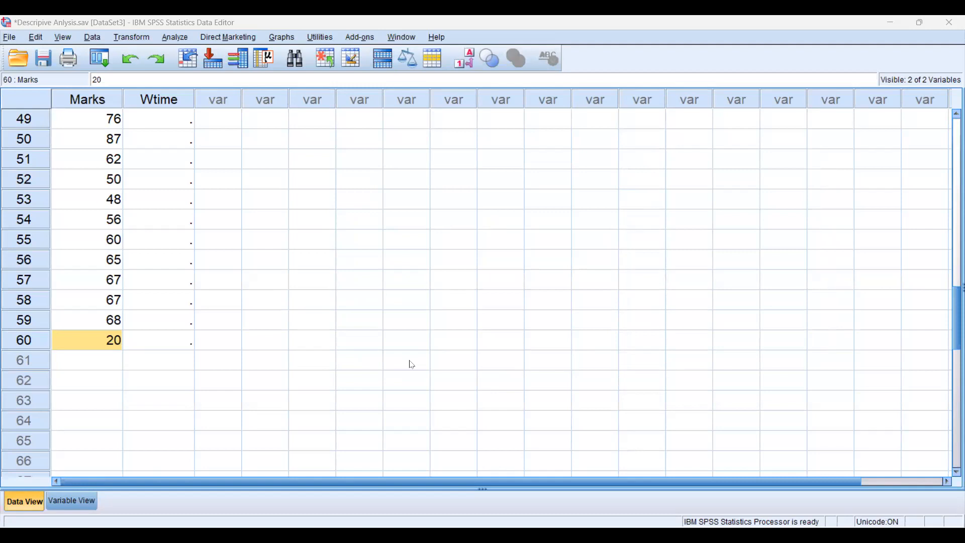
# Switch to the output viewer and compare the Descriptives tables of the earlier and the new Explore run, especially skewness and kurtosis
pyautogui.hotkey('alt', 'Tab')
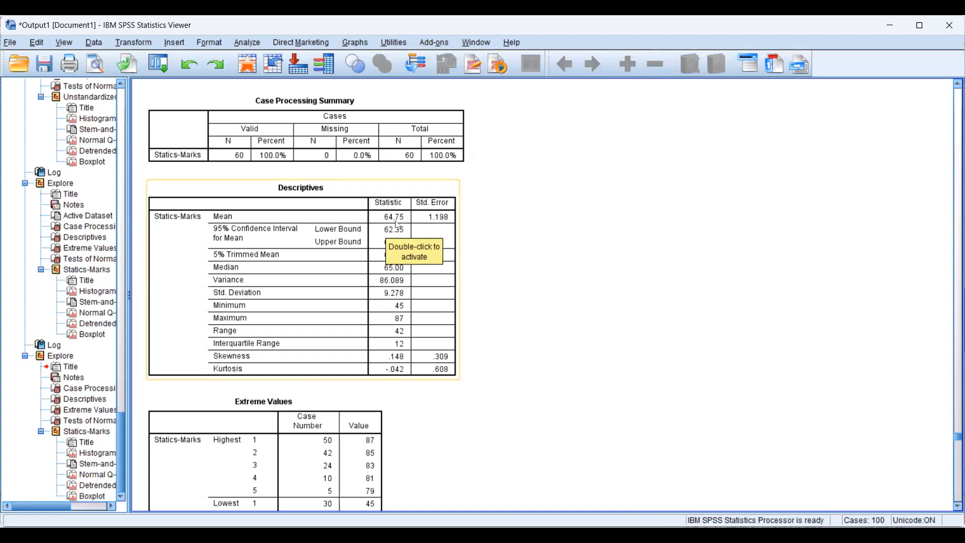
pyautogui.scroll(-10, 399, 231)
pyautogui.scroll(-10, 402, 235)
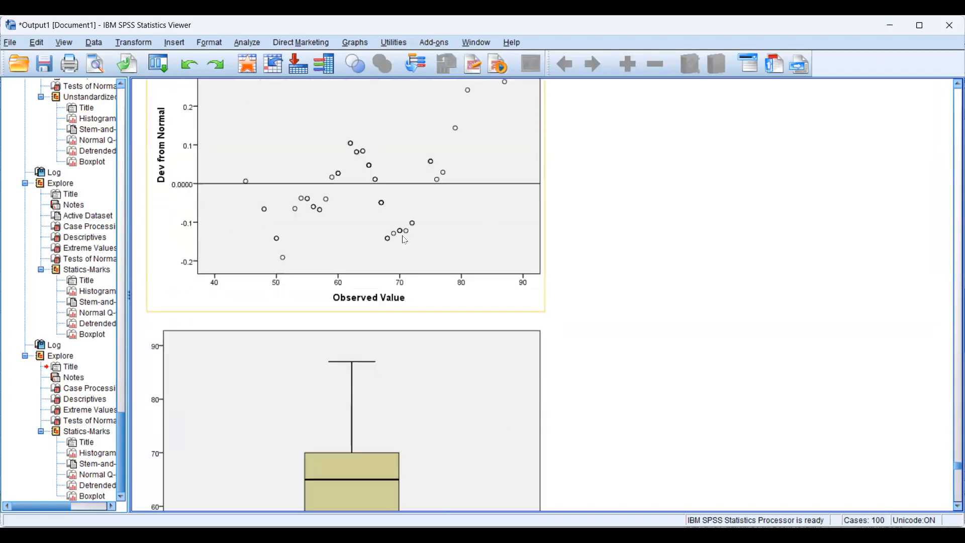
pyautogui.scroll(-10, 406, 240)
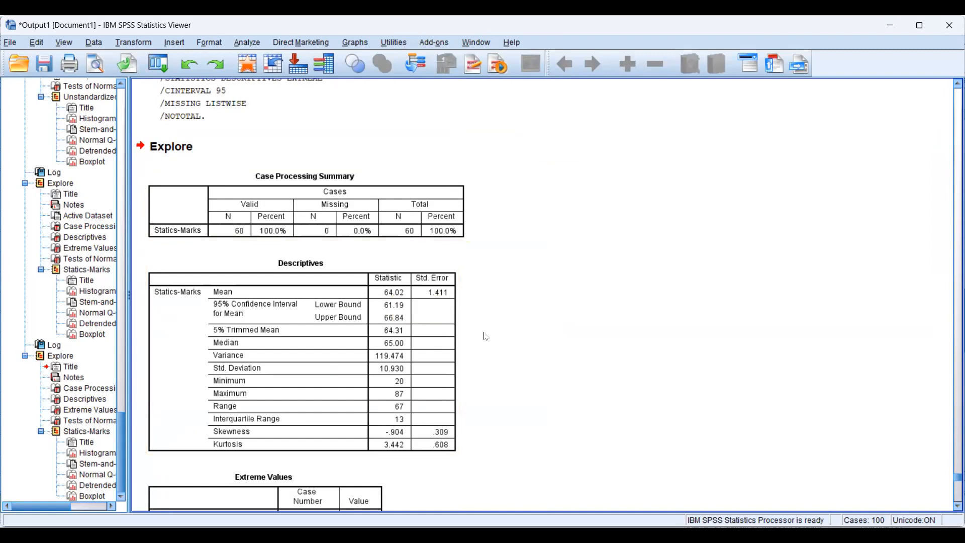
pyautogui.scroll(-3, 227, 338)
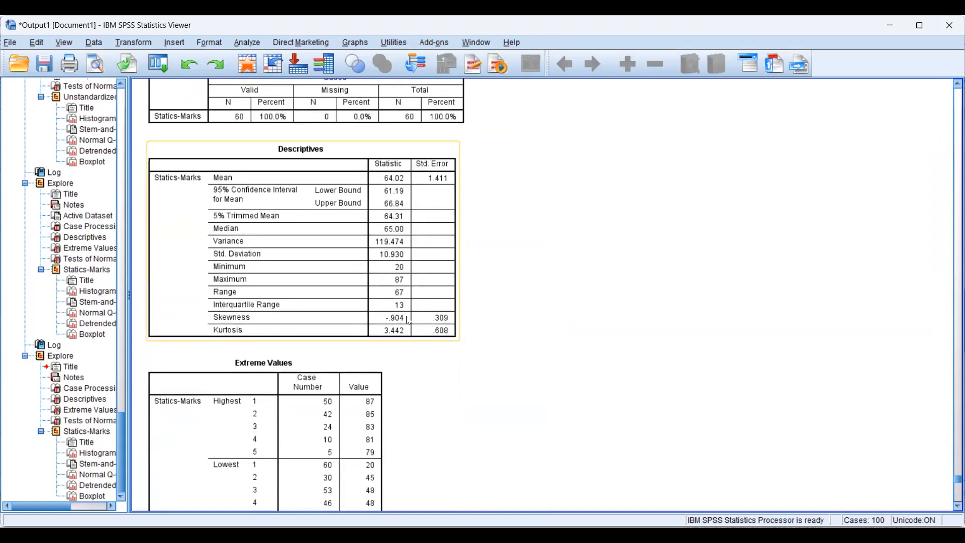
pyautogui.scroll(7, 395, 325)
pyautogui.scroll(20, 395, 326)
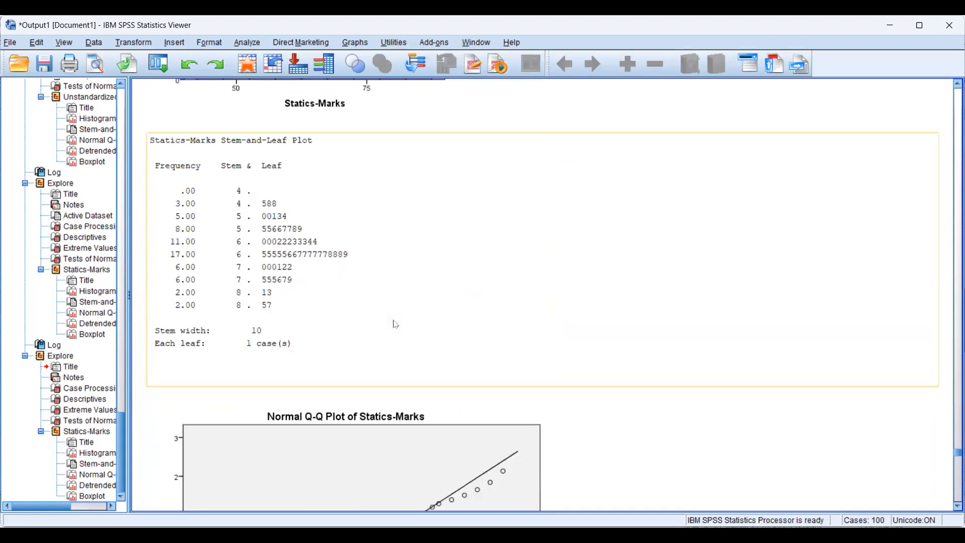
pyautogui.scroll(3, 396, 324)
pyautogui.scroll(-3, 395, 323)
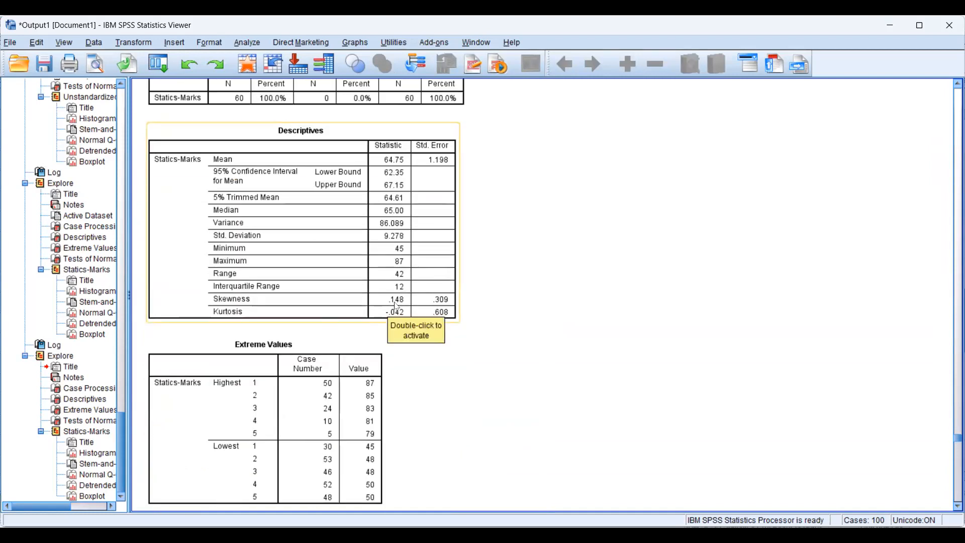
pyautogui.scroll(-18, 526, 323)
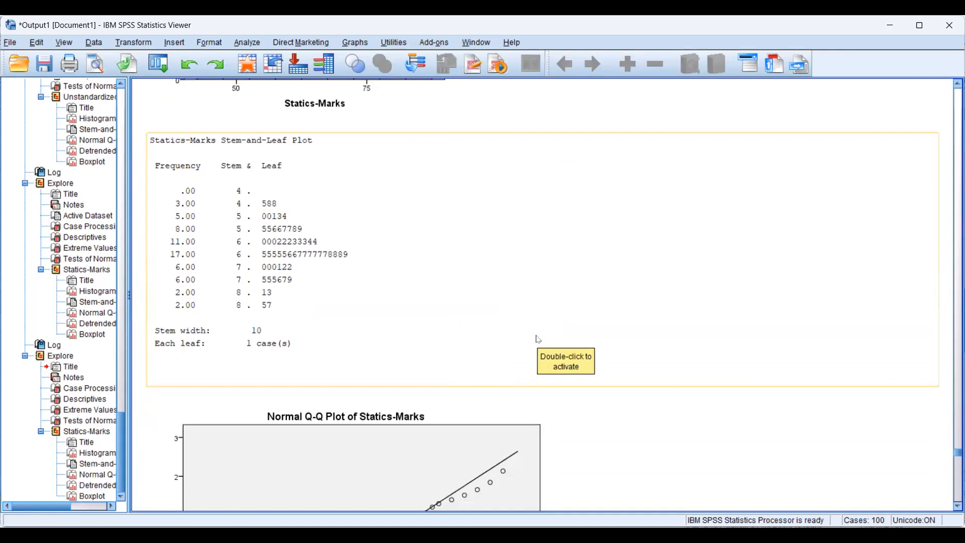
# Examine the new run's skewness and kurtosis, Extreme Values, Tests of Normality, histogram and Normal Q-Q plot of Statics-Marks
pyautogui.scroll(-15, 536, 337)
pyautogui.click(383, 213)
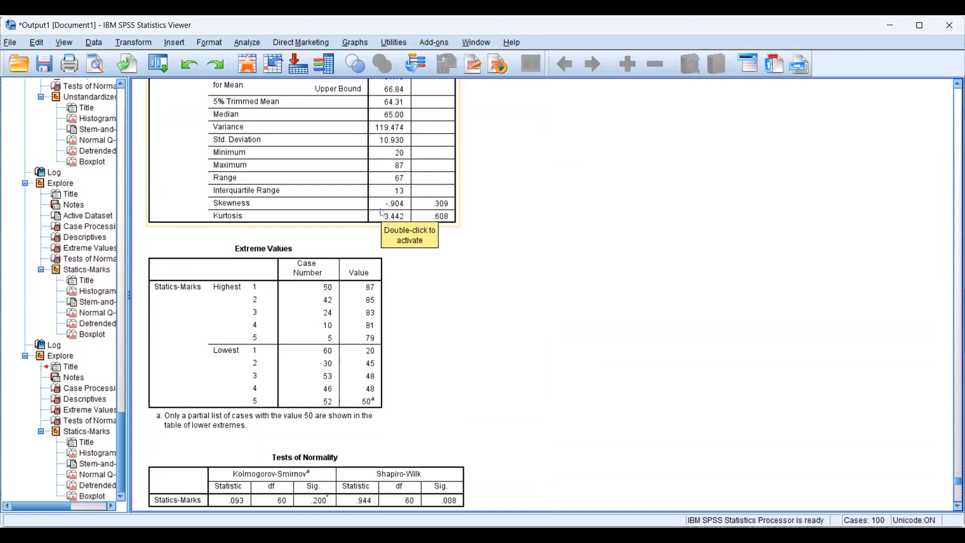
pyautogui.click(478, 316)
pyautogui.click(382, 254)
pyautogui.click(381, 236)
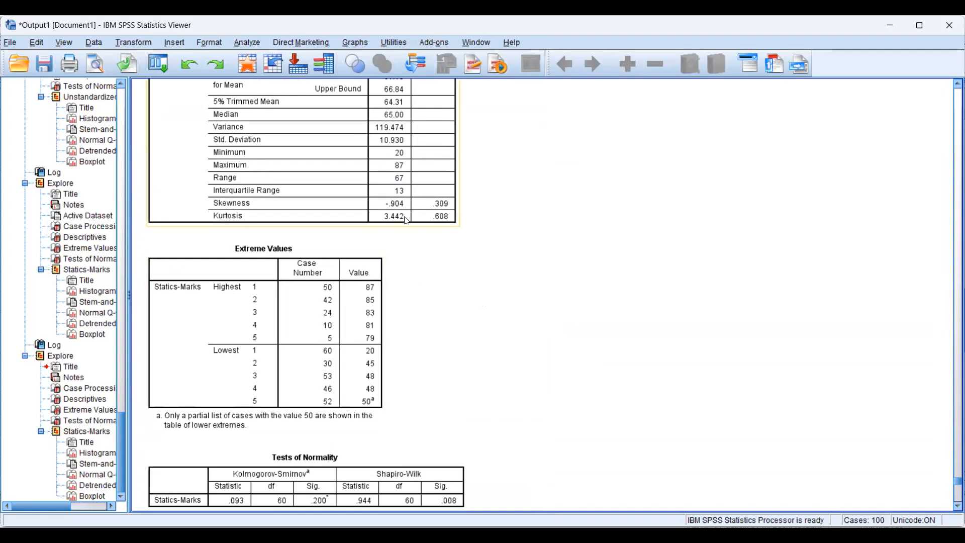
pyautogui.scroll(-10, 430, 242)
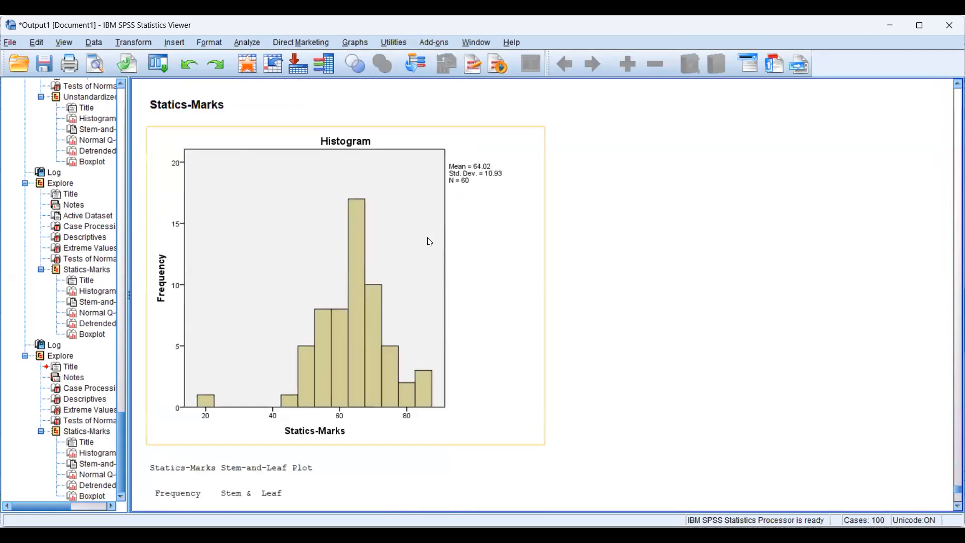
pyautogui.scroll(5, 430, 242)
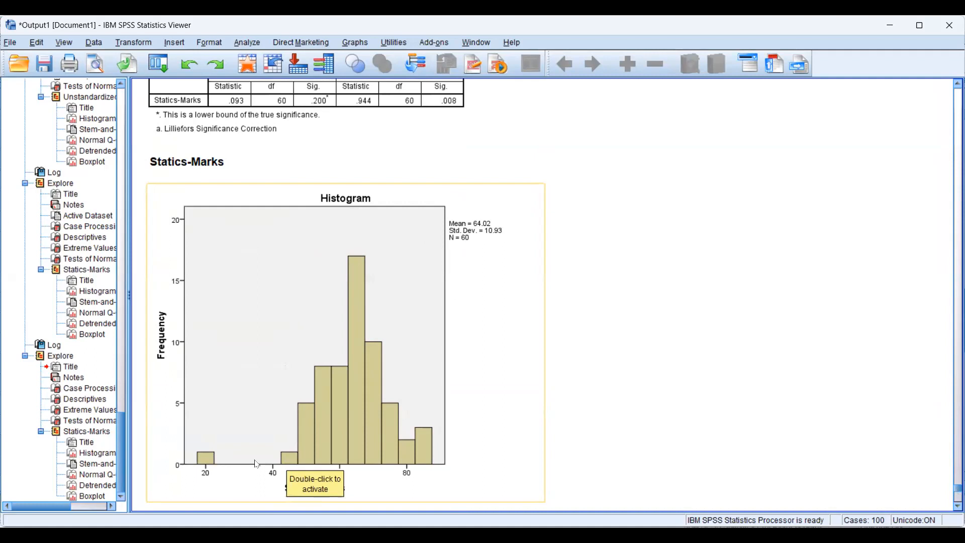
pyautogui.scroll(-15, 512, 355)
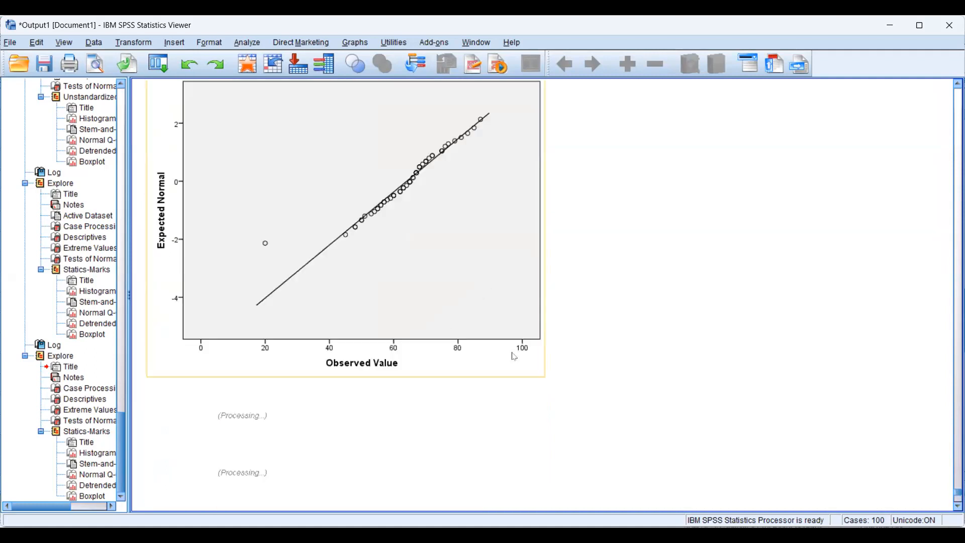
pyautogui.scroll(5, 513, 355)
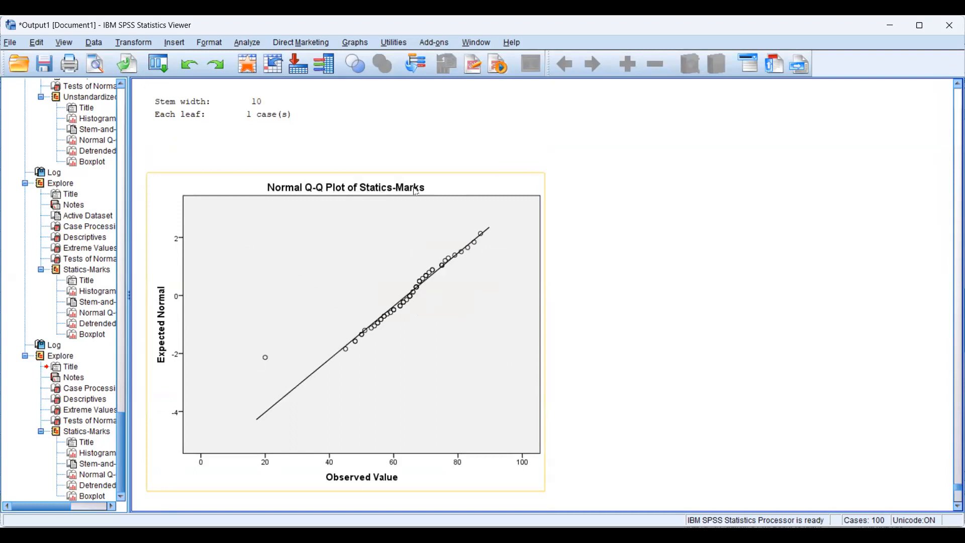
# Circle the isolated point at observed value 20 on the Normal Q-Q plot, link it to the diagonal, and clear the drawing
pyautogui.click(702, 142)
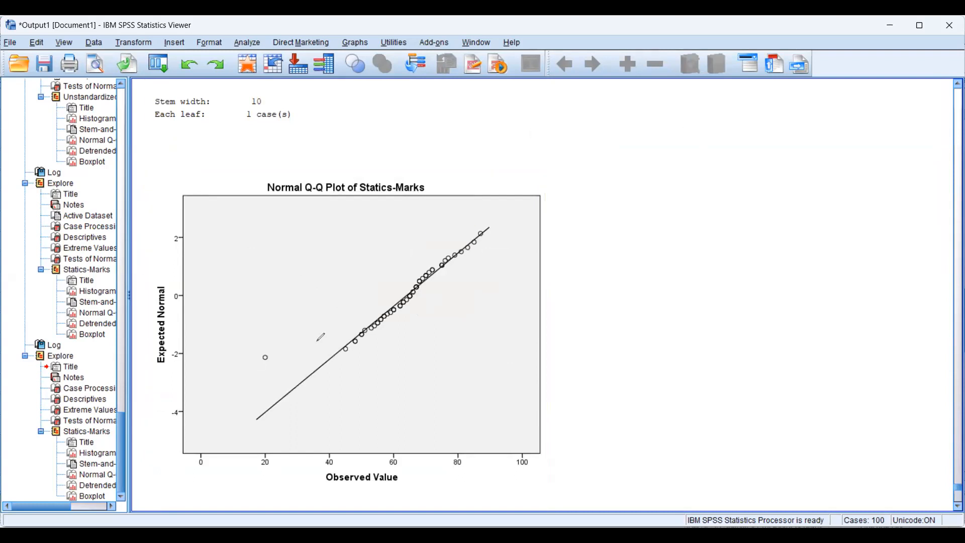
pyautogui.moveTo(267, 345); pyautogui.dragTo(265, 345)
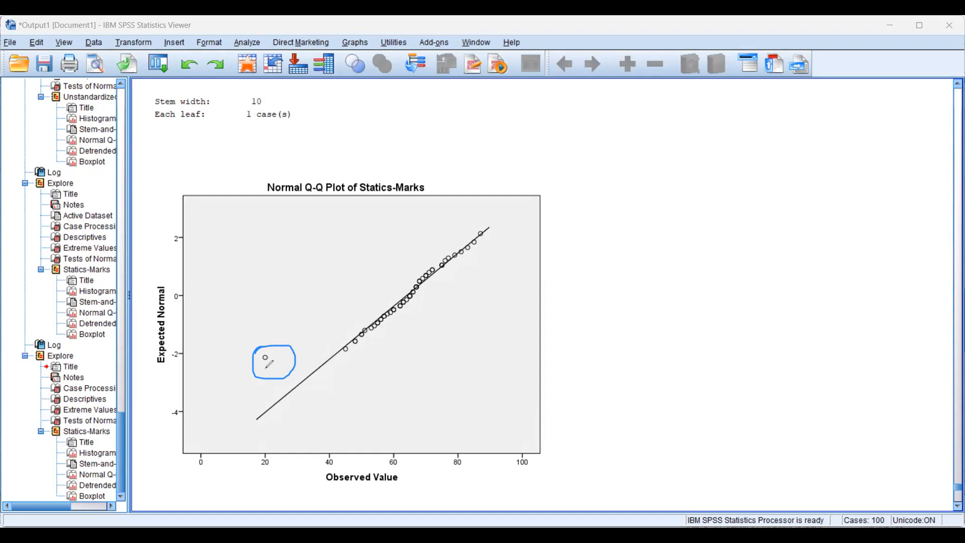
pyautogui.moveTo(291, 392)
pyautogui.mouseDown()
pyautogui.moveTo(268, 363)
pyautogui.moveTo(261, 371)
pyautogui.moveTo(275, 363)
pyautogui.mouseUp()
pyautogui.moveTo(289, 334)
pyautogui.mouseDown()
pyautogui.moveTo(241, 382)
pyautogui.moveTo(270, 350)
pyautogui.moveTo(285, 358)
pyautogui.mouseUp()
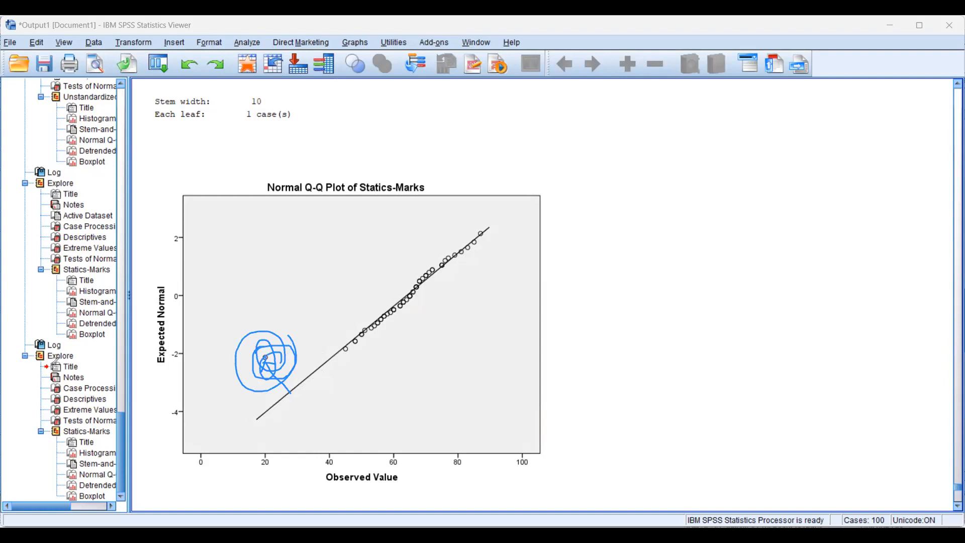
pyautogui.press('Escape')
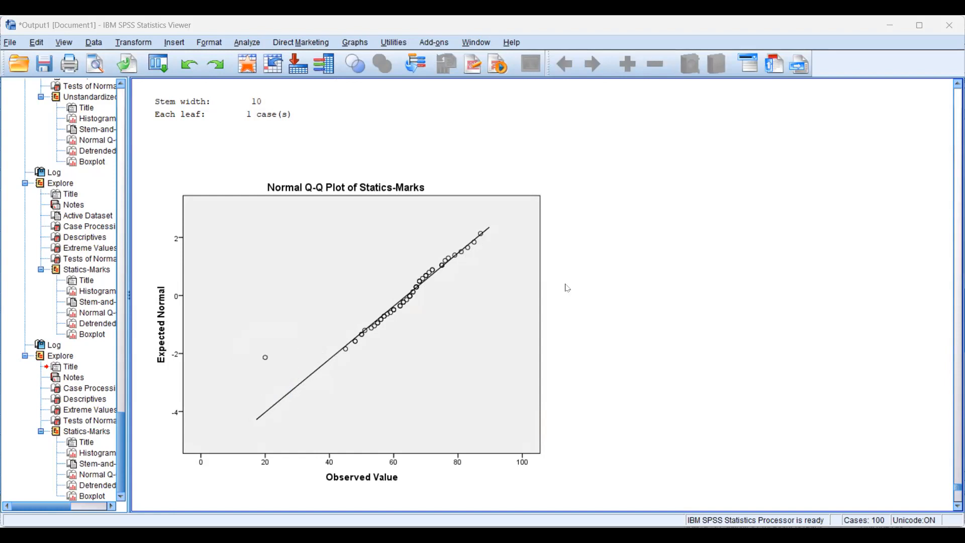
# Circle the outlier labelled 60 and the box with its whiskers on the Statics-Marks boxplot, and clear the drawing
pyautogui.scroll(-10, 568, 288)
pyautogui.click(370, 420)
pyautogui.click(728, 129)
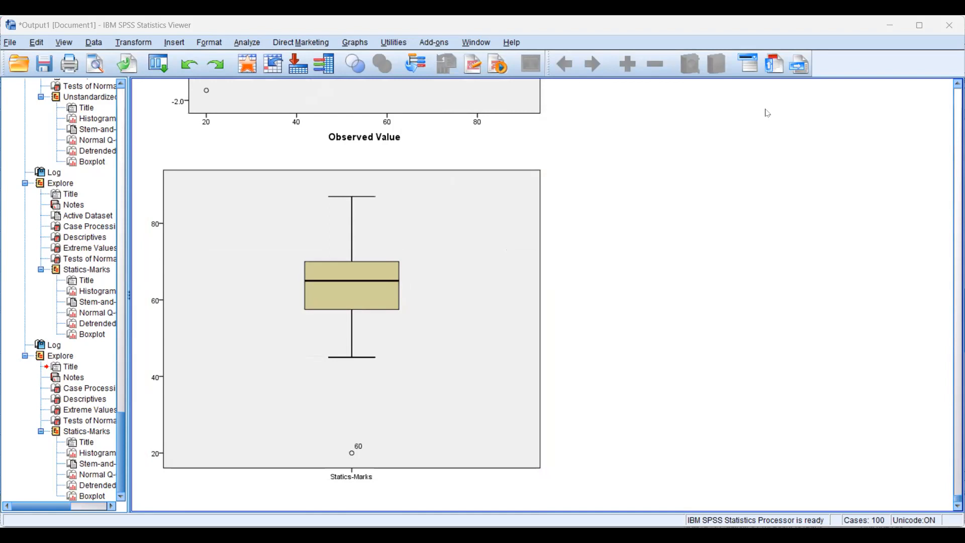
pyautogui.moveTo(339, 437)
pyautogui.mouseDown()
pyautogui.moveTo(333, 442)
pyautogui.moveTo(340, 434)
pyautogui.mouseUp()
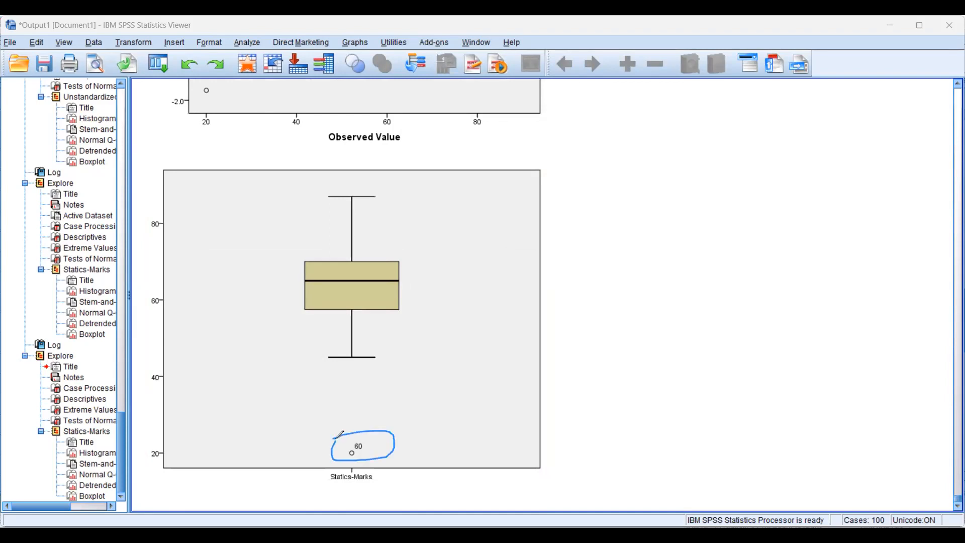
pyautogui.moveTo(365, 442)
pyautogui.mouseDown()
pyautogui.moveTo(367, 455)
pyautogui.moveTo(358, 430)
pyautogui.moveTo(372, 432)
pyautogui.mouseUp()
pyautogui.moveTo(417, 360)
pyautogui.mouseDown()
pyautogui.moveTo(283, 310)
pyautogui.moveTo(314, 215)
pyautogui.moveTo(430, 299)
pyautogui.moveTo(401, 372)
pyautogui.mouseUp()
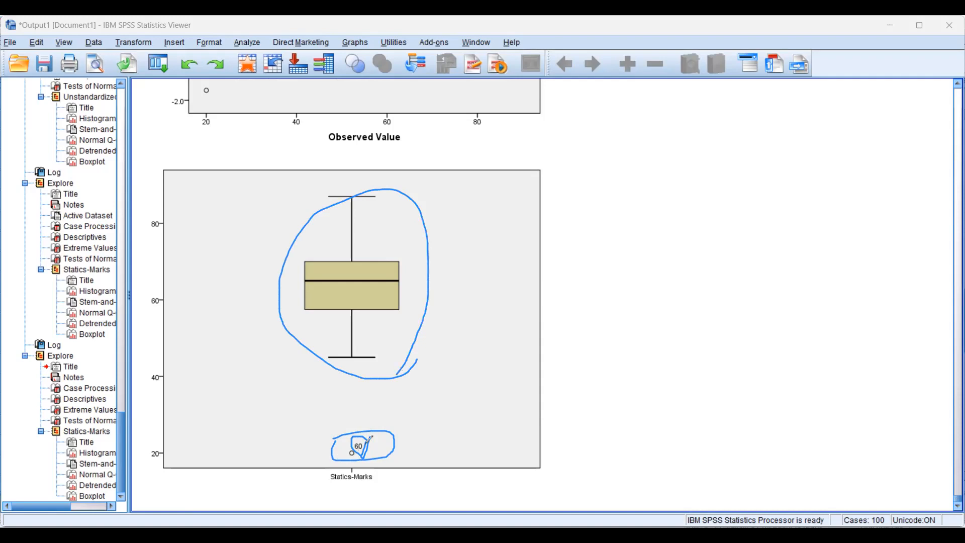
pyautogui.moveTo(411, 447)
pyautogui.mouseDown()
pyautogui.moveTo(330, 455)
pyautogui.moveTo(423, 427)
pyautogui.mouseUp()
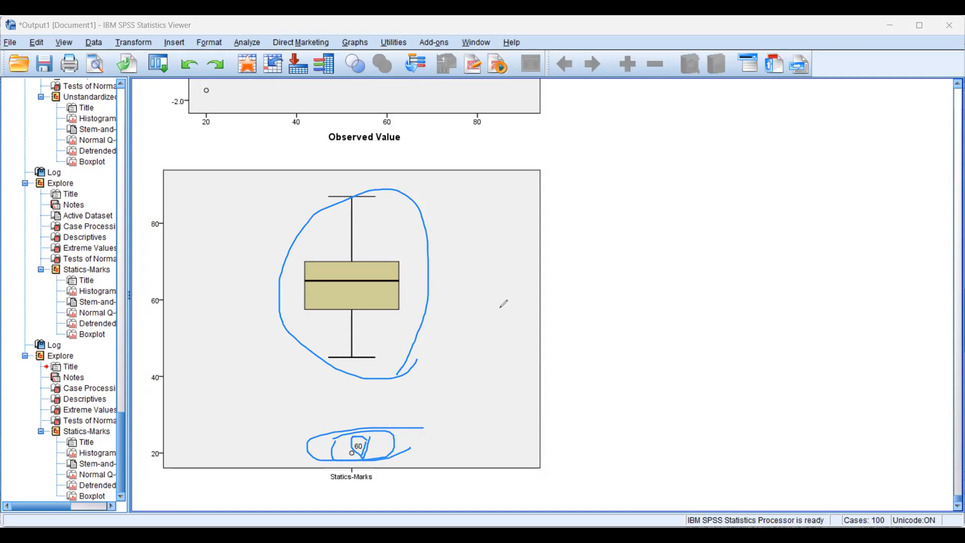
pyautogui.press('Escape')
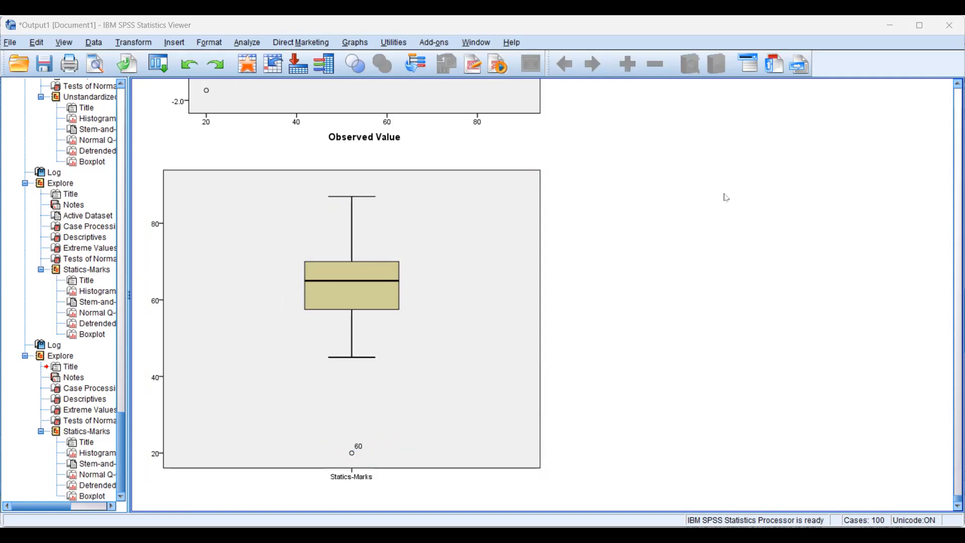
# Review the new run's Tests of Normality, histogram, Normal Q-Q plots and boxplot of Statics-Marks once more
pyautogui.scroll(10, 724, 200)
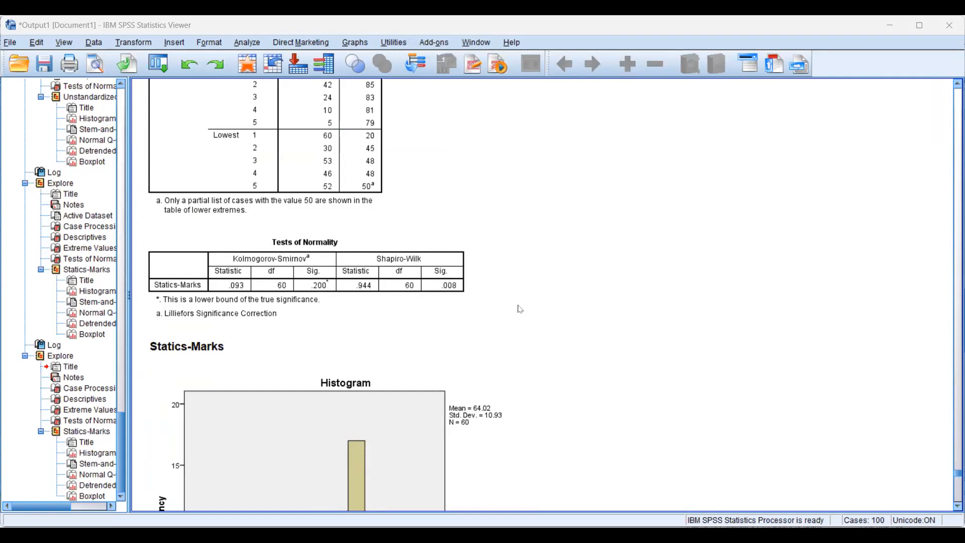
pyautogui.scroll(-5, 402, 377)
pyautogui.scroll(-1, 338, 351)
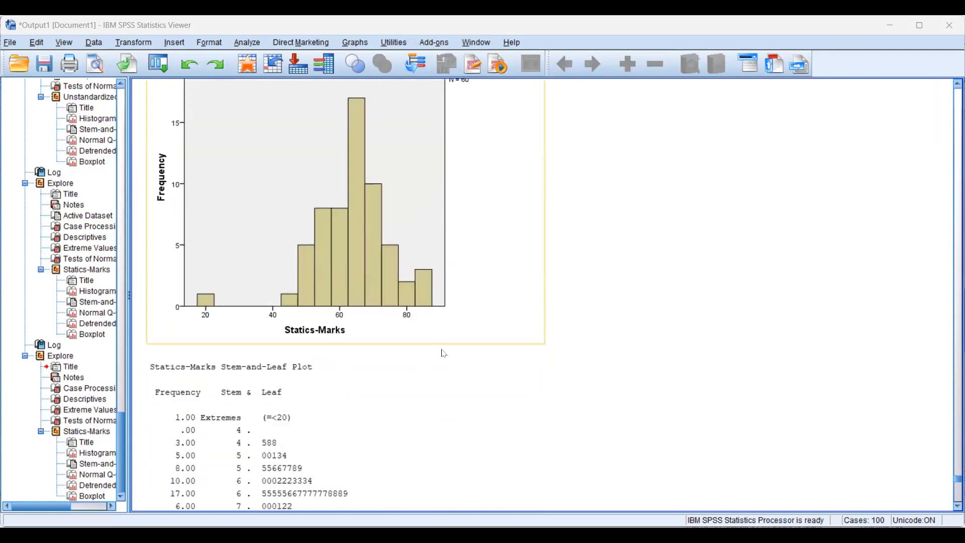
pyautogui.scroll(4, 454, 320)
pyautogui.scroll(5, 455, 320)
pyautogui.scroll(-3, 454, 320)
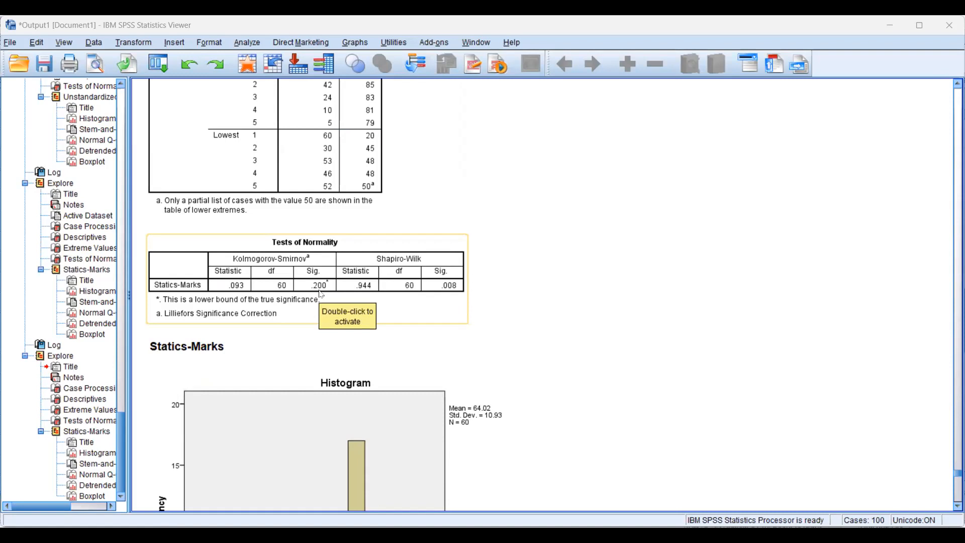
pyautogui.scroll(-5, 322, 295)
pyautogui.scroll(-15, 320, 293)
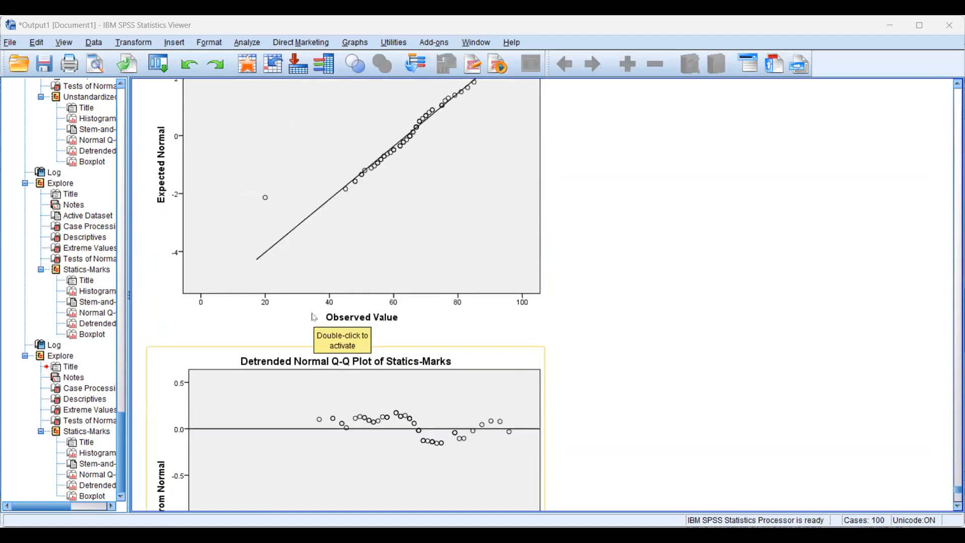
pyautogui.scroll(-10, 315, 317)
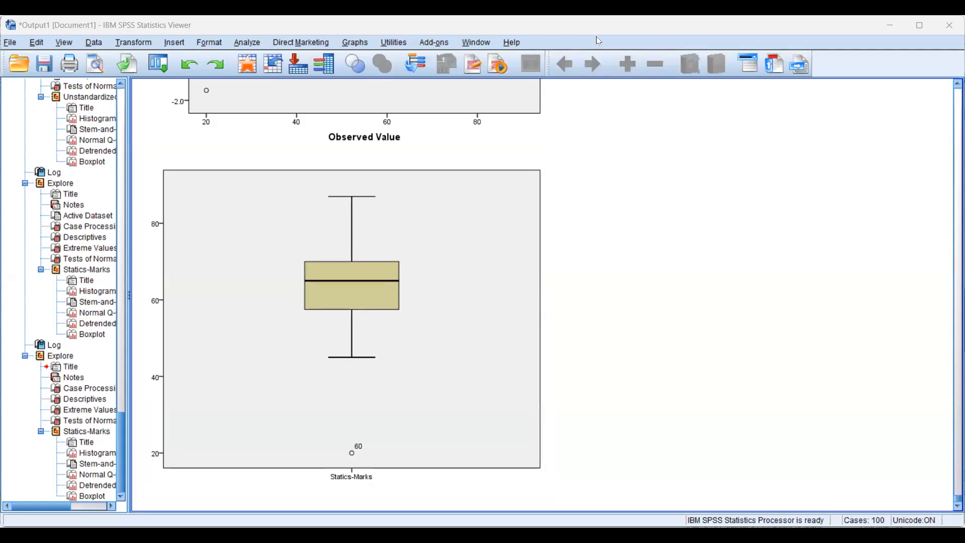
# Create a simple boxplot with summaries of separate variables, using Statics-Marks as the box variable
pyautogui.click(353, 44)
pyautogui.moveTo(372, 142)
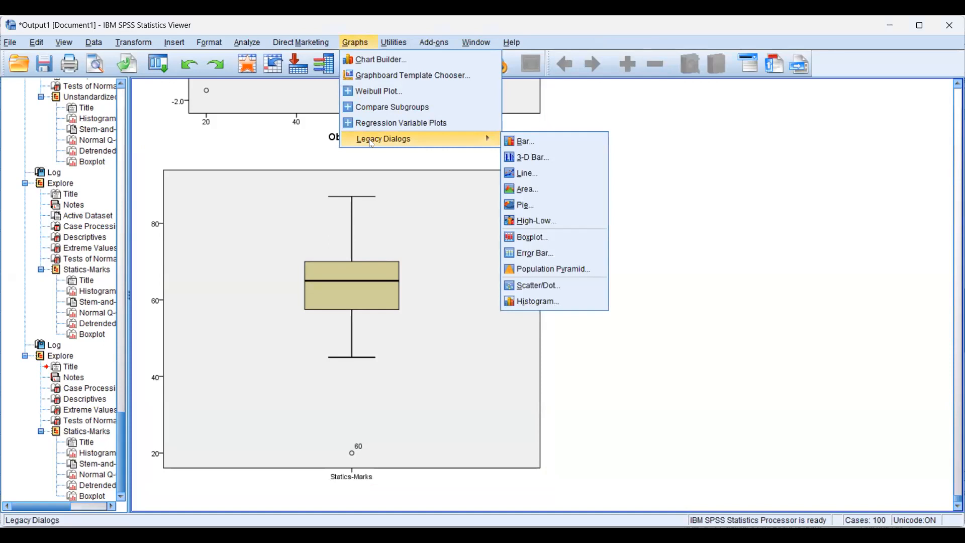
pyautogui.click(532, 241)
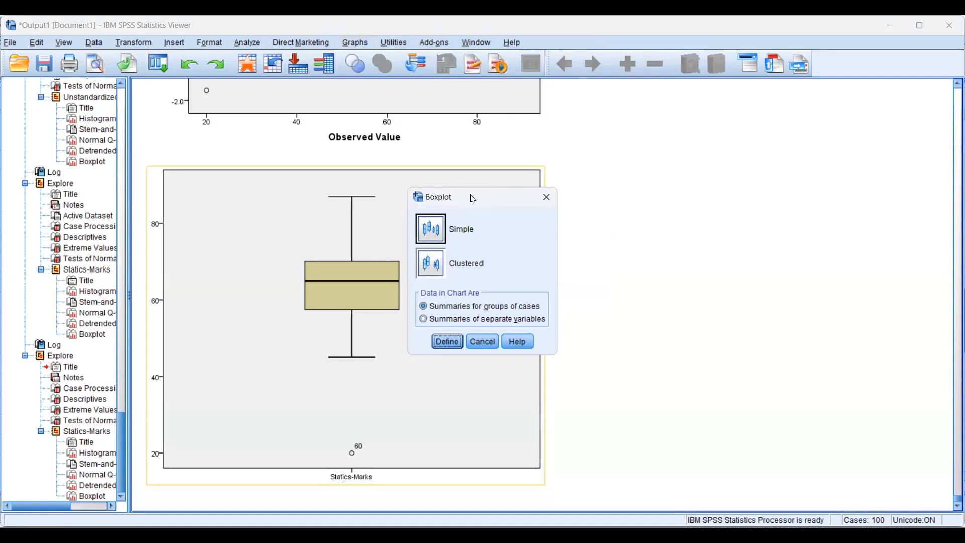
pyautogui.click(431, 234)
pyautogui.click(423, 320)
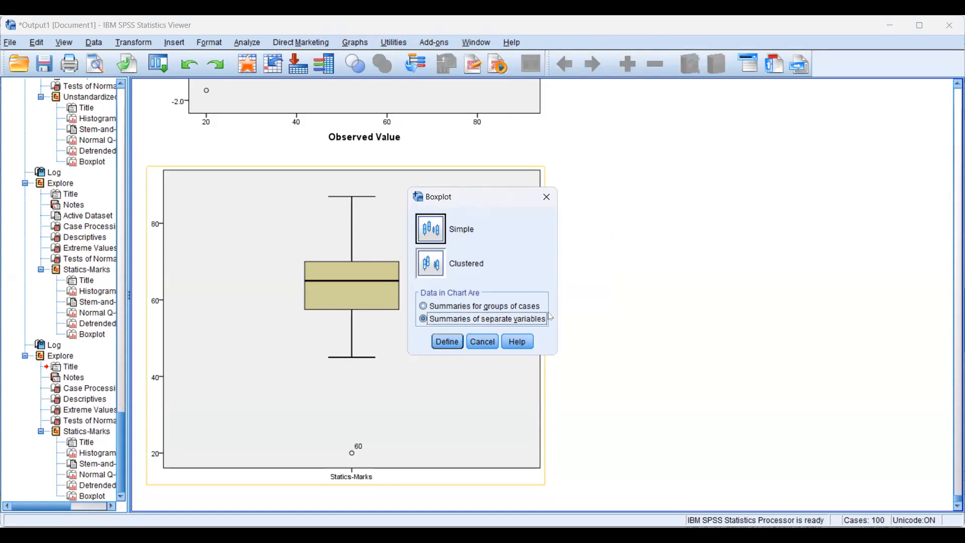
pyautogui.click(448, 346)
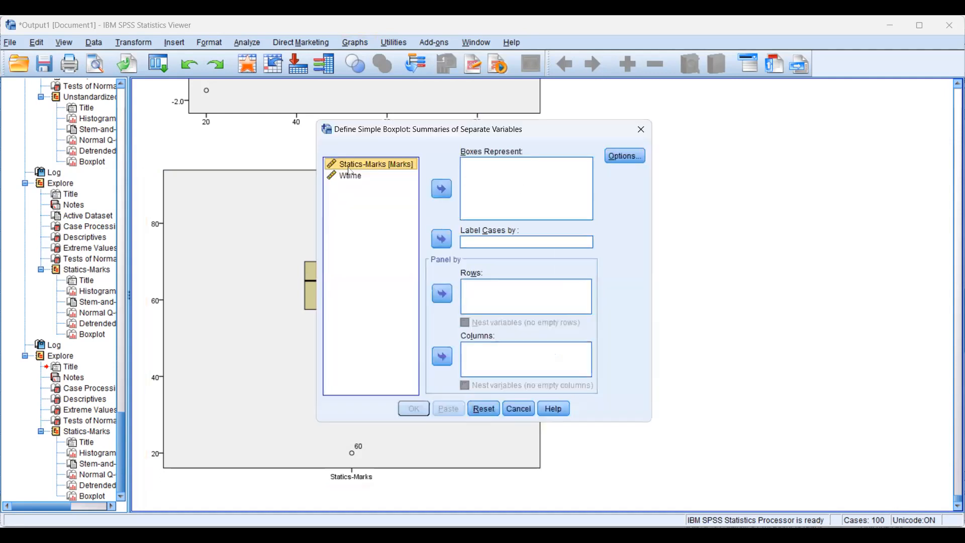
pyautogui.click(438, 191)
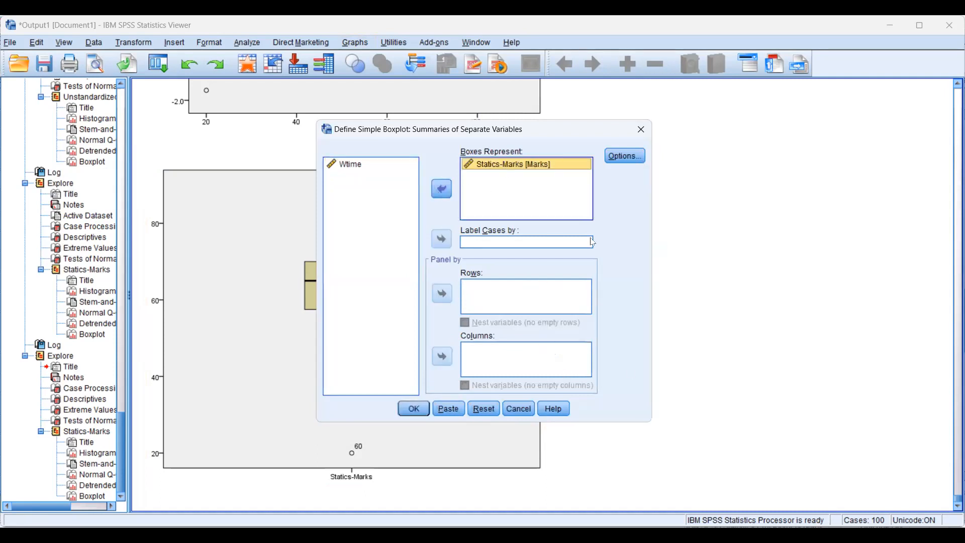
pyautogui.click(412, 410)
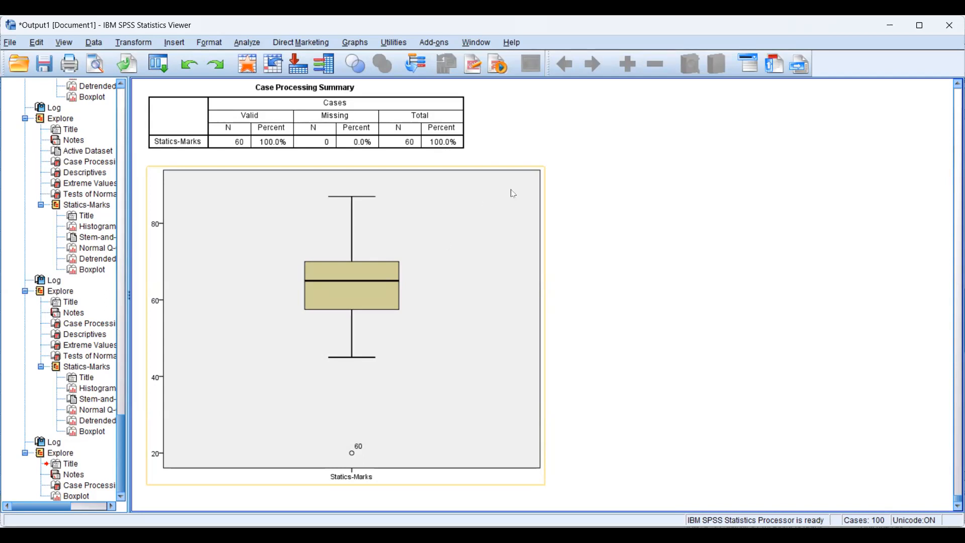
# Switch to the CATEGORICAL DATA.sav data set and look through its Grade and BMI columns down to the last case
pyautogui.click(663, 397)
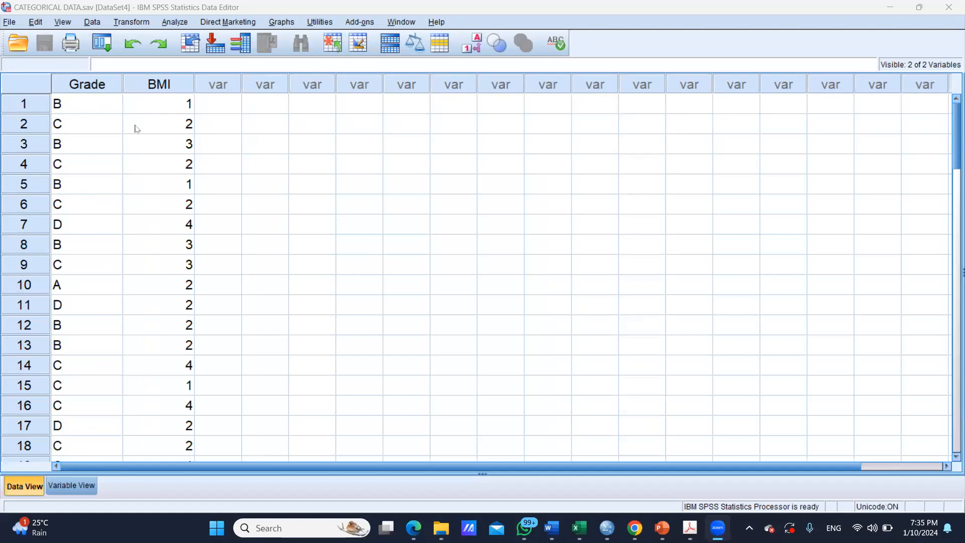
pyautogui.click(94, 84)
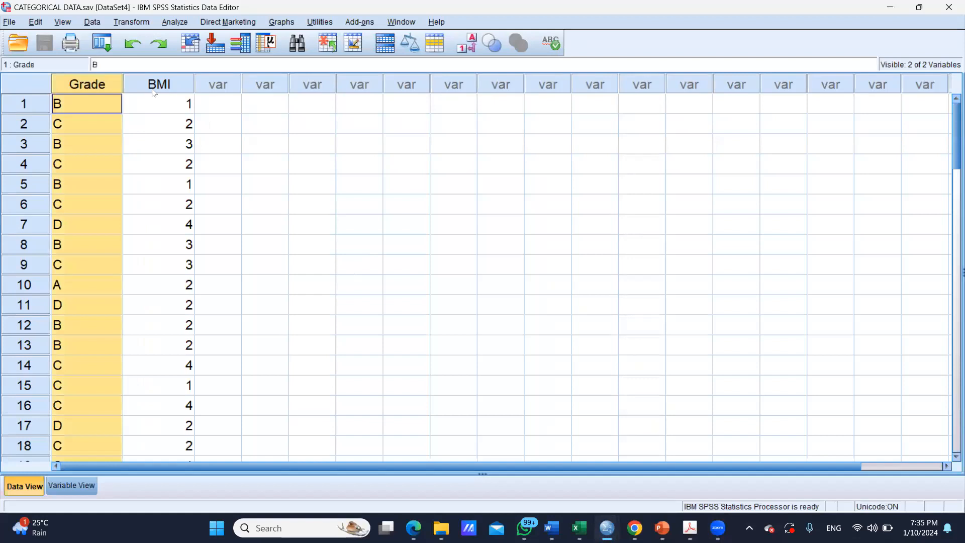
pyautogui.click(154, 92)
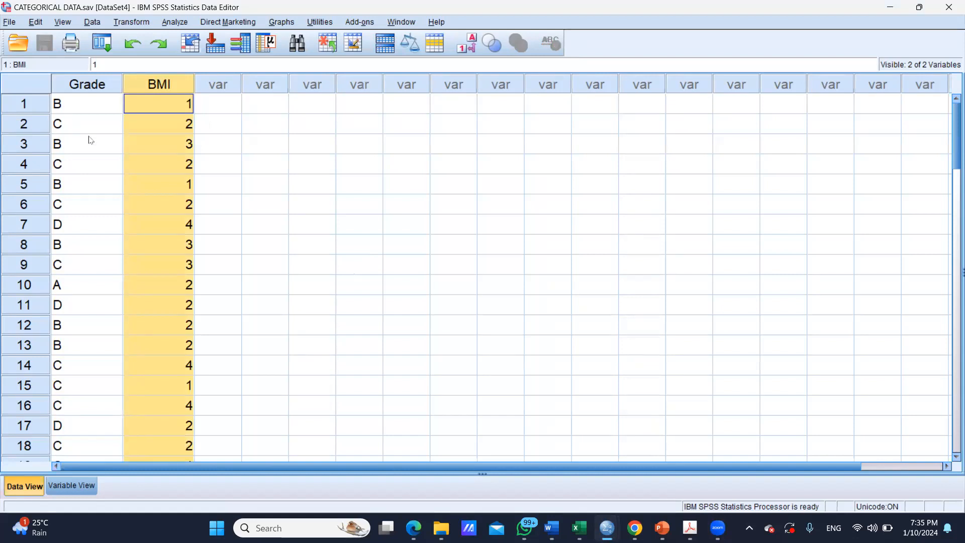
pyautogui.scroll(-6, 91, 138)
pyautogui.scroll(-11, 91, 139)
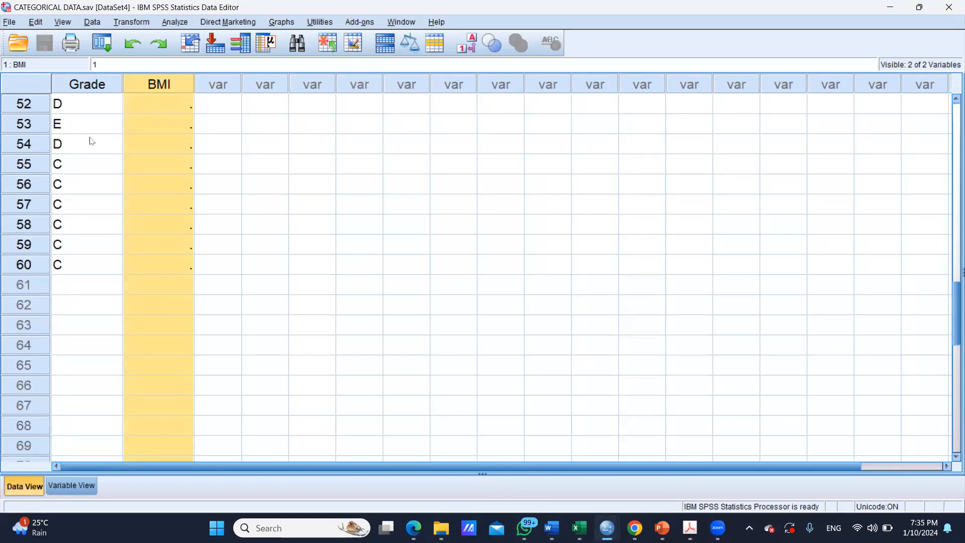
pyautogui.click(57, 267)
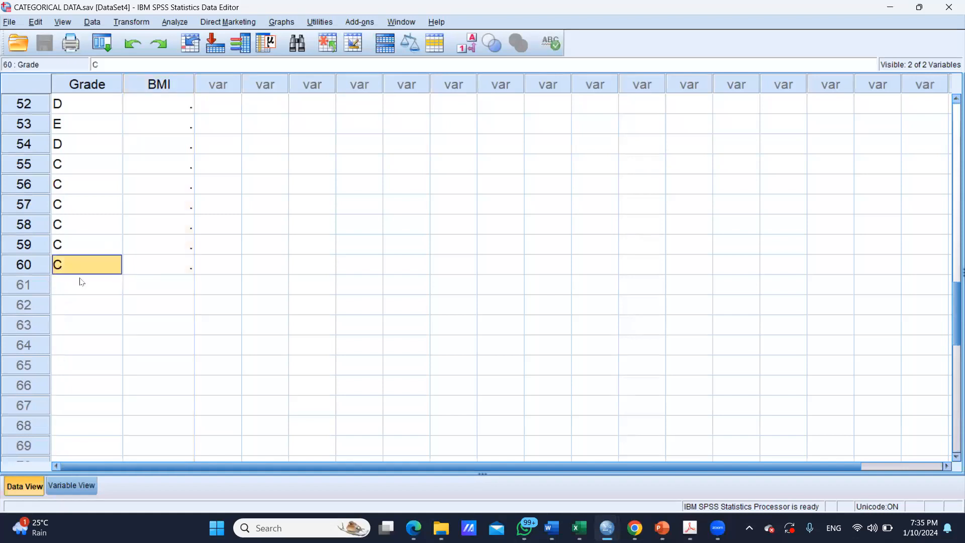
pyautogui.scroll(17, 81, 281)
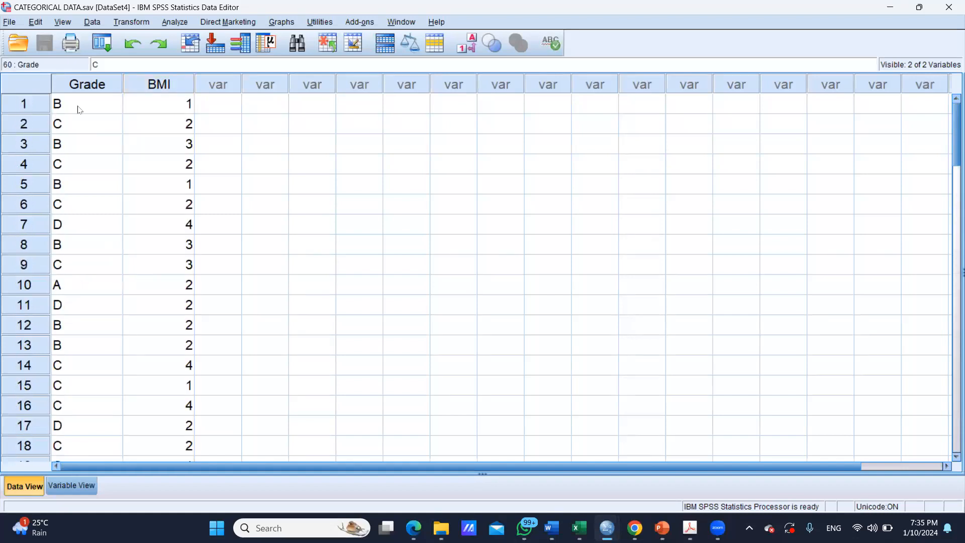
pyautogui.click(92, 87)
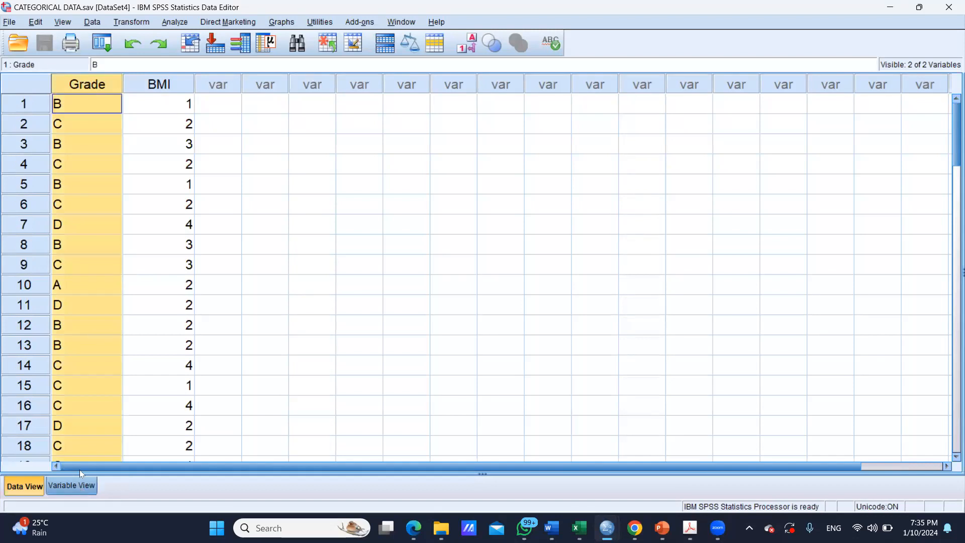
# Check the Grade variable's type in the variable definitions and return to the data values
pyautogui.click(71, 486)
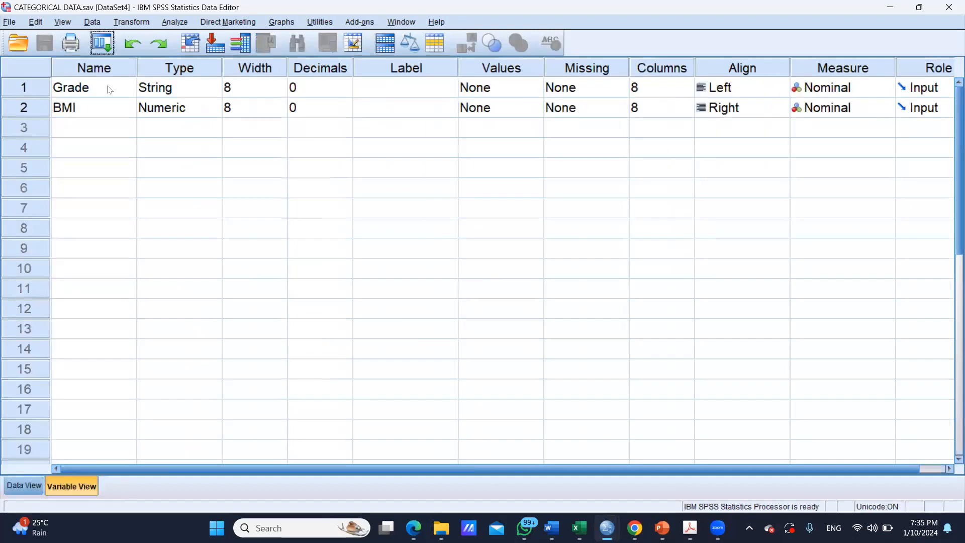
pyautogui.click(165, 94)
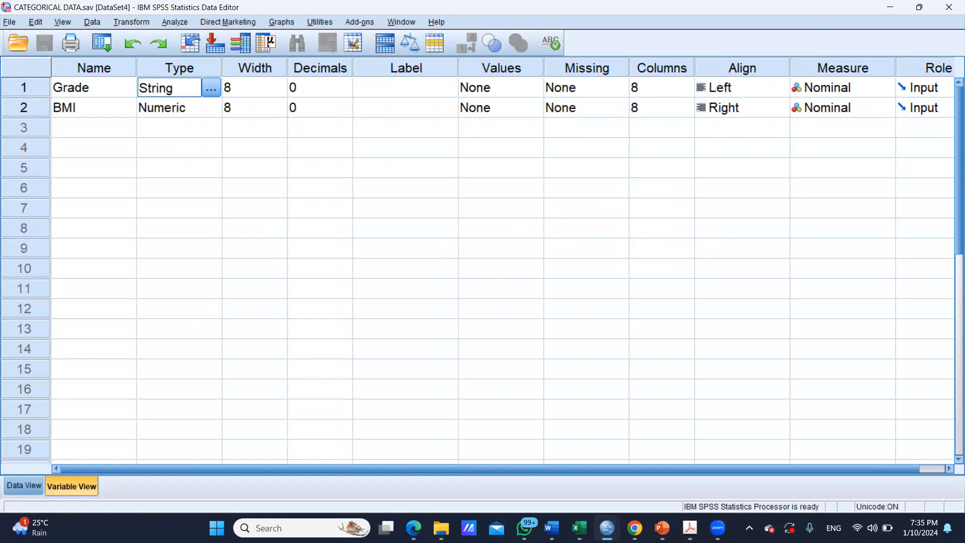
pyautogui.click(33, 485)
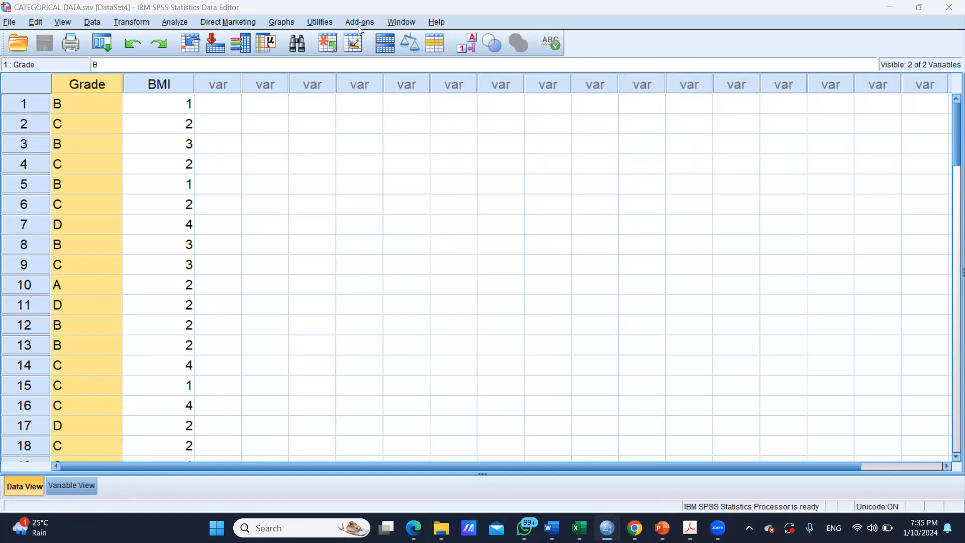
# Start a Frequencies analysis with Grade as the variable
pyautogui.click(176, 23)
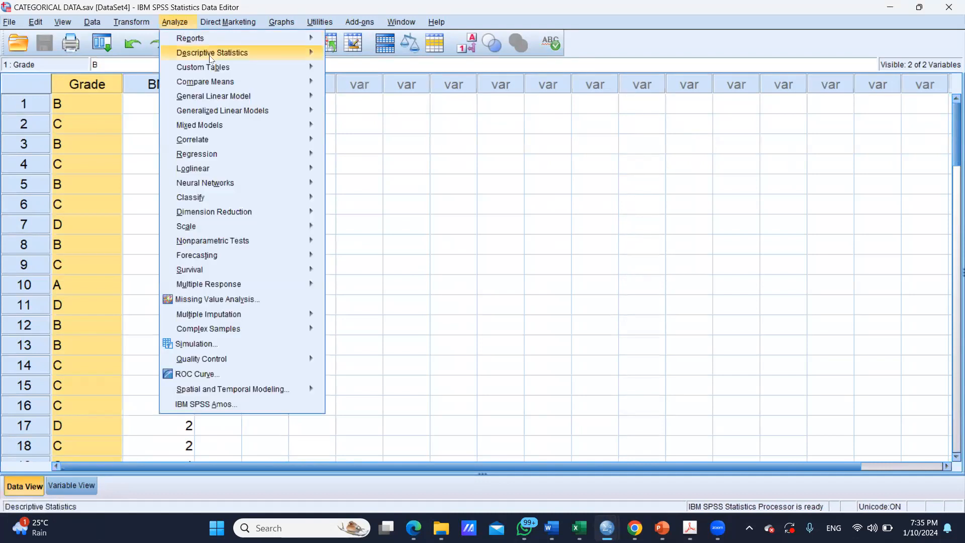
pyautogui.moveTo(214, 56)
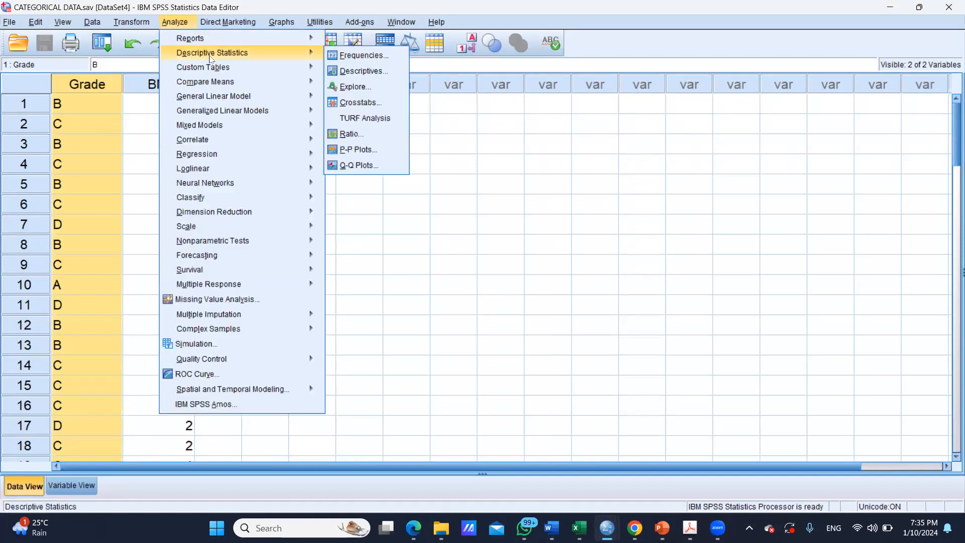
pyautogui.click(360, 56)
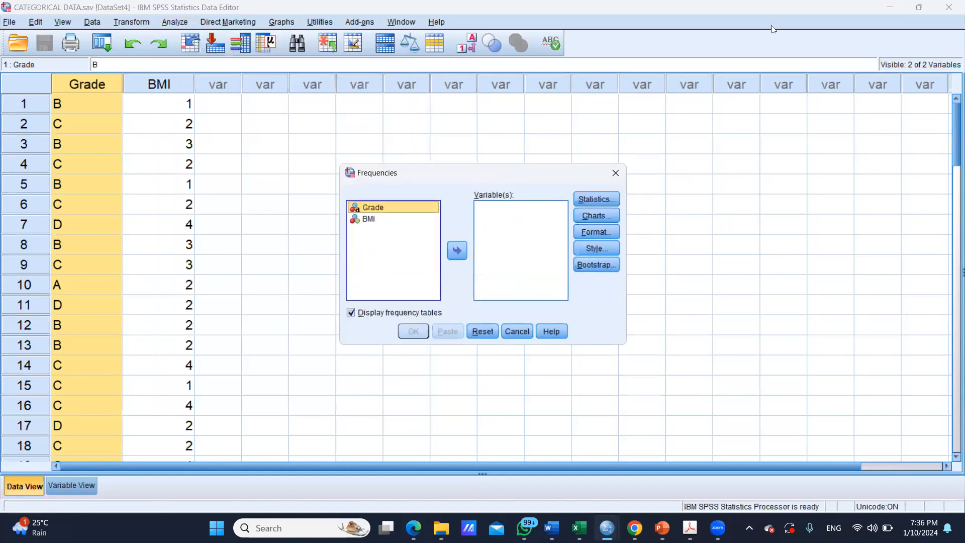
pyautogui.click(428, 270)
pyautogui.click(370, 208)
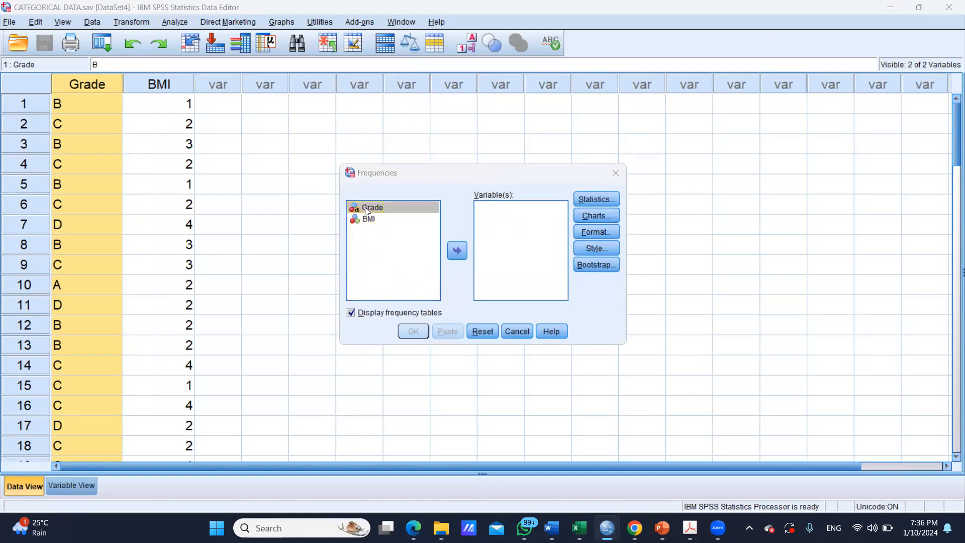
pyautogui.click(462, 252)
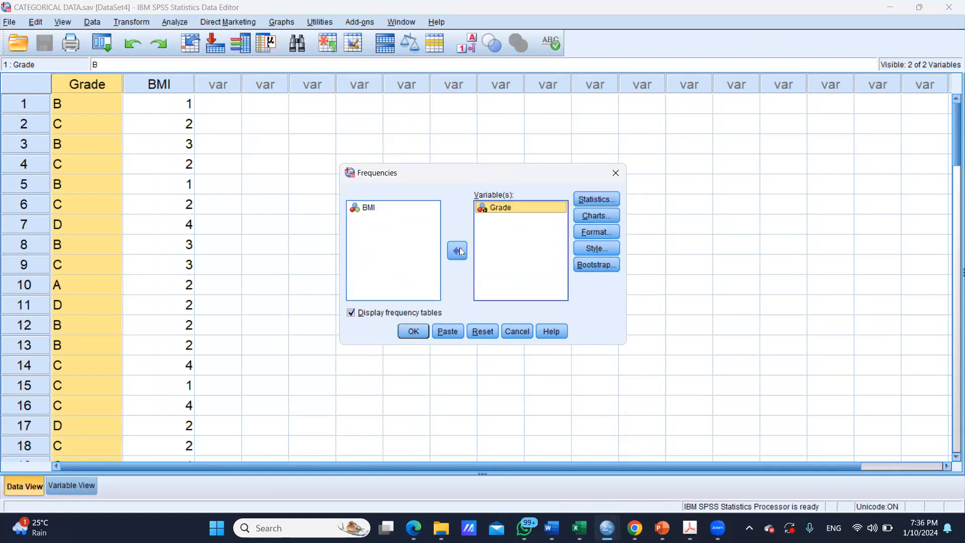
# Set the chart type of the Frequencies analysis to Histograms
pyautogui.click(590, 218)
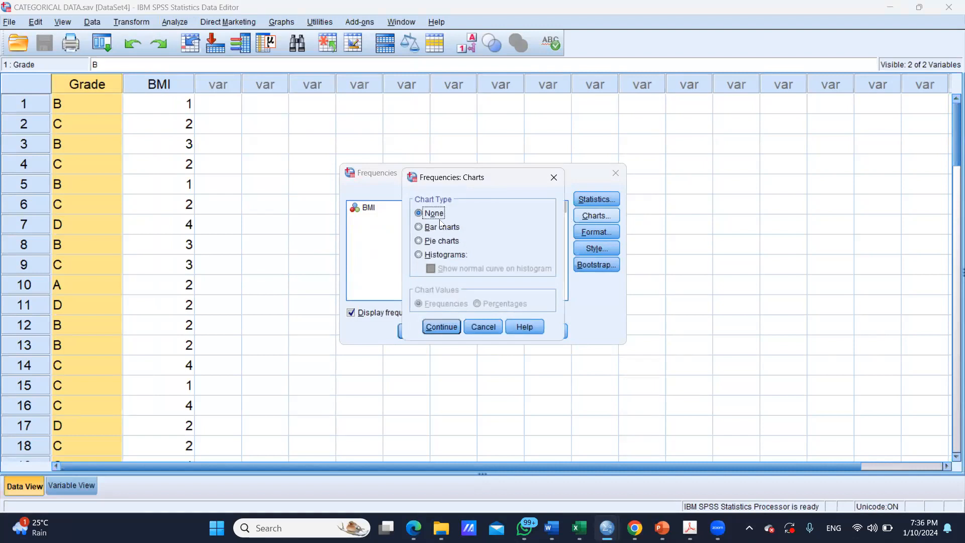
pyautogui.click(420, 254)
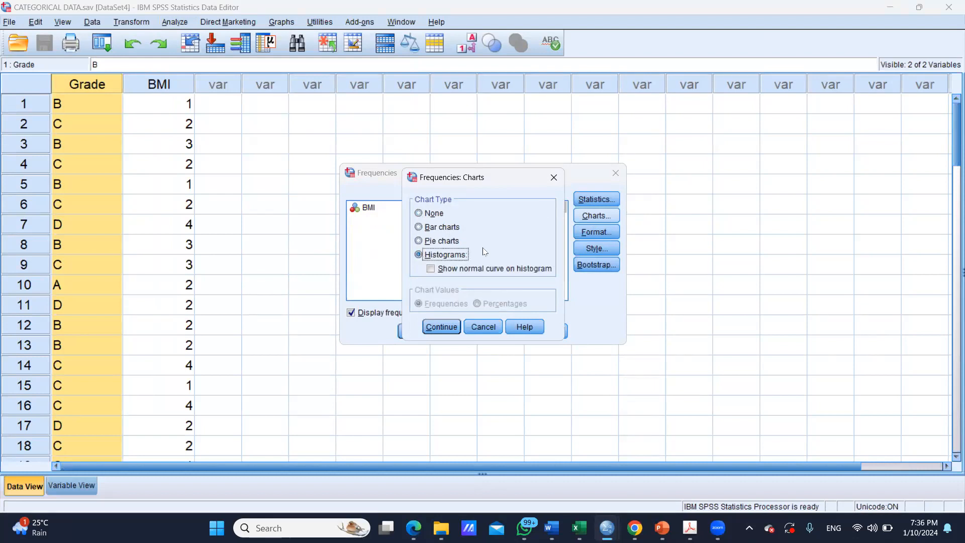
pyautogui.click(440, 327)
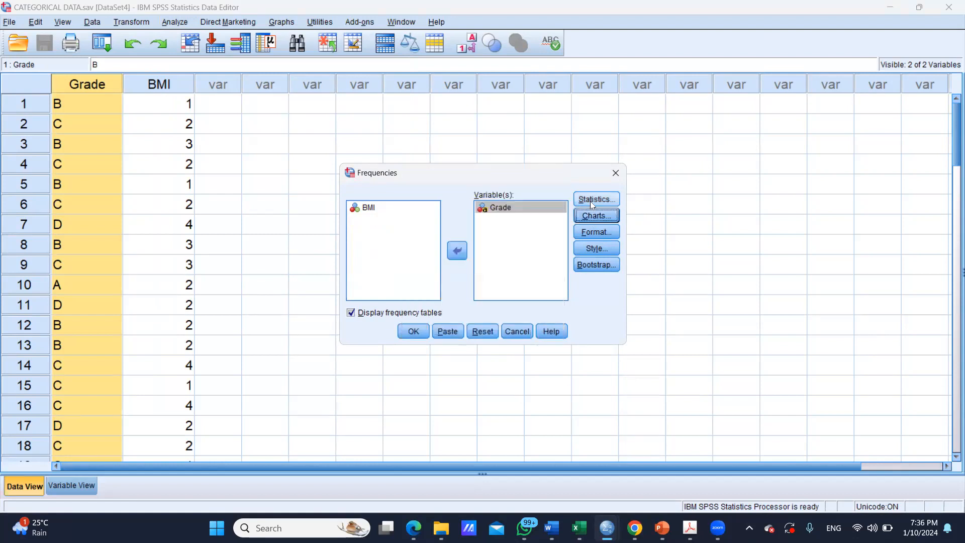
# Run the Frequencies analysis for Grade without requesting any additional summary statistics
pyautogui.click(592, 200)
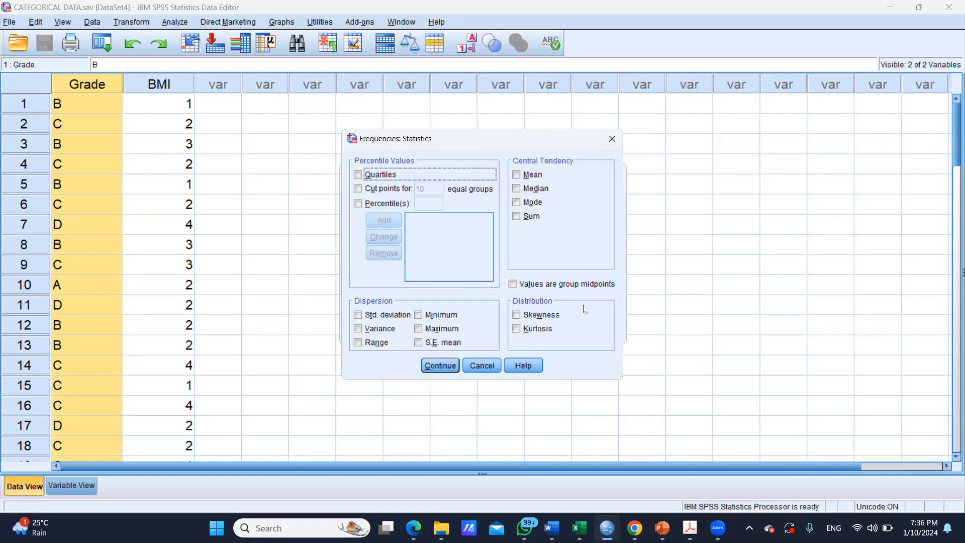
pyautogui.click(440, 366)
pyautogui.click(413, 331)
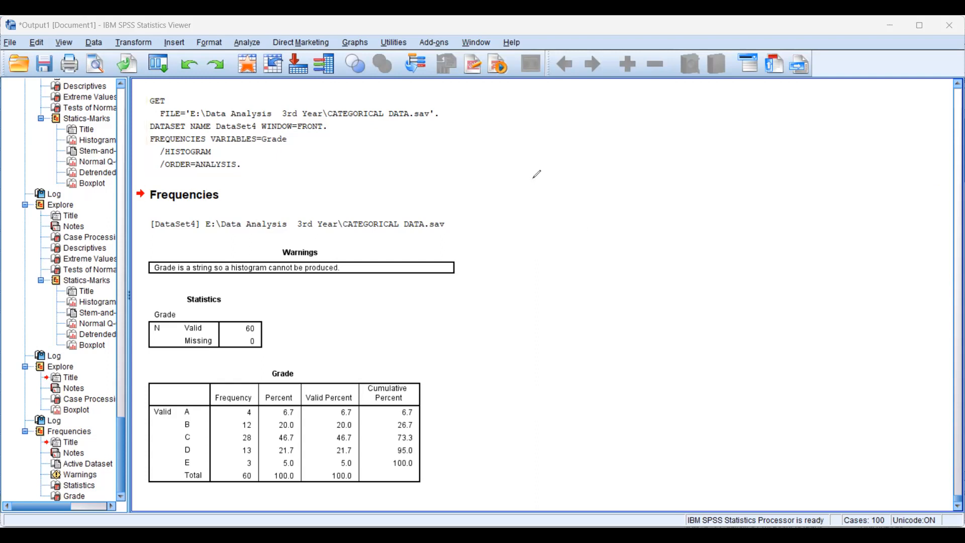
# Sketch three stacked boxes labelled IV1, IV2 and IV3 in the blank area beside the Frequencies output
pyautogui.moveTo(533, 178)
pyautogui.mouseDown()
pyautogui.moveTo(616, 174)
pyautogui.moveTo(539, 215)
pyautogui.moveTo(565, 193)
pyautogui.mouseUp()
pyautogui.moveTo(536, 270)
pyautogui.mouseDown()
pyautogui.moveTo(548, 298)
pyautogui.moveTo(603, 261)
pyautogui.moveTo(626, 292)
pyautogui.moveTo(547, 298)
pyautogui.mouseUp()
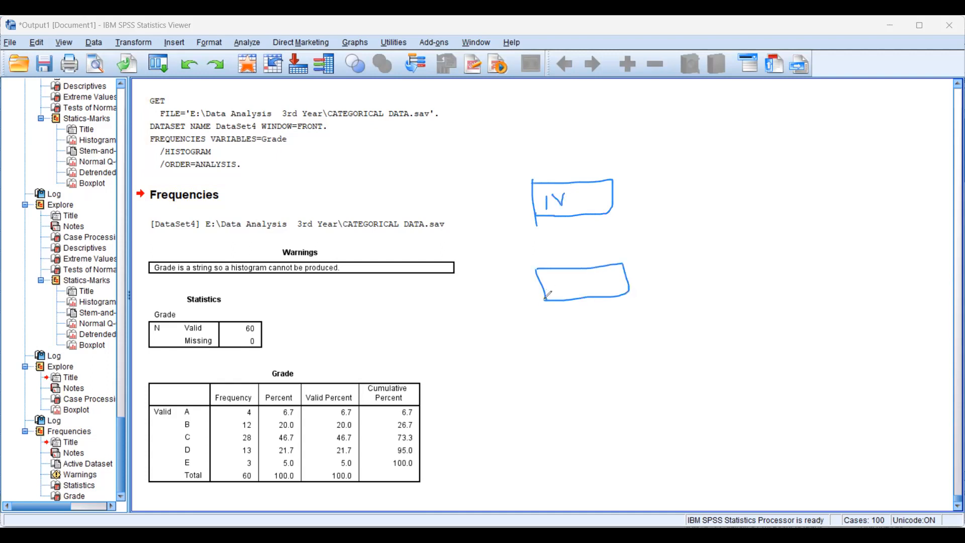
pyautogui.moveTo(572, 198); pyautogui.dragTo(572, 207)
pyautogui.moveTo(556, 277)
pyautogui.mouseDown()
pyautogui.moveTo(564, 292)
pyautogui.moveTo(561, 278)
pyautogui.moveTo(576, 269)
pyautogui.moveTo(587, 294)
pyautogui.mouseUp()
pyautogui.click(549, 390)
pyautogui.moveTo(560, 387)
pyautogui.mouseDown()
pyautogui.moveTo(553, 367)
pyautogui.moveTo(568, 390)
pyautogui.moveTo(567, 371)
pyautogui.moveTo(580, 365)
pyautogui.moveTo(593, 397)
pyautogui.mouseUp()
pyautogui.click(584, 379)
pyautogui.moveTo(543, 363); pyautogui.dragTo(547, 399)
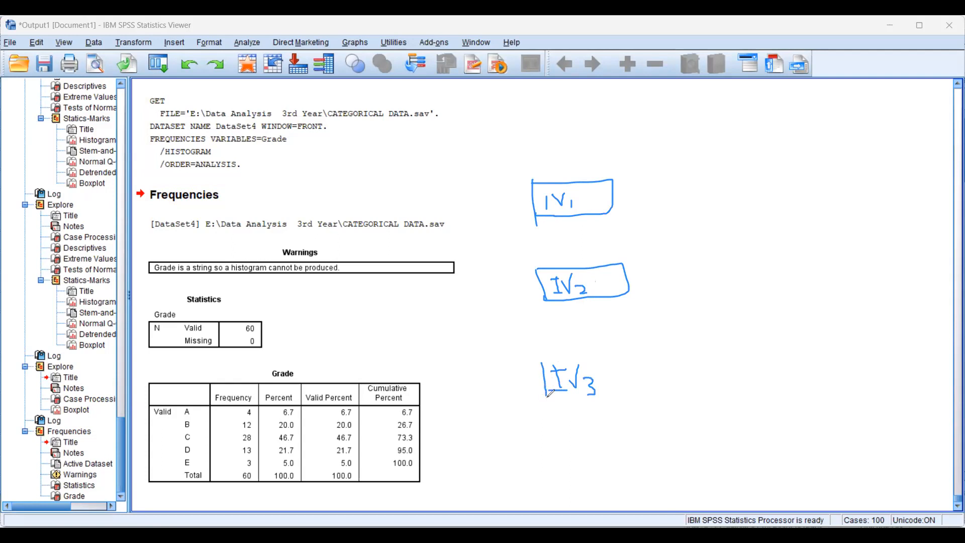
pyautogui.moveTo(541, 364)
pyautogui.mouseDown()
pyautogui.moveTo(621, 398)
pyautogui.moveTo(546, 403)
pyautogui.mouseUp()
# Draw connecting lines from the three IV boxes to a single box labelled DV
pyautogui.moveTo(611, 193); pyautogui.dragTo(748, 273)
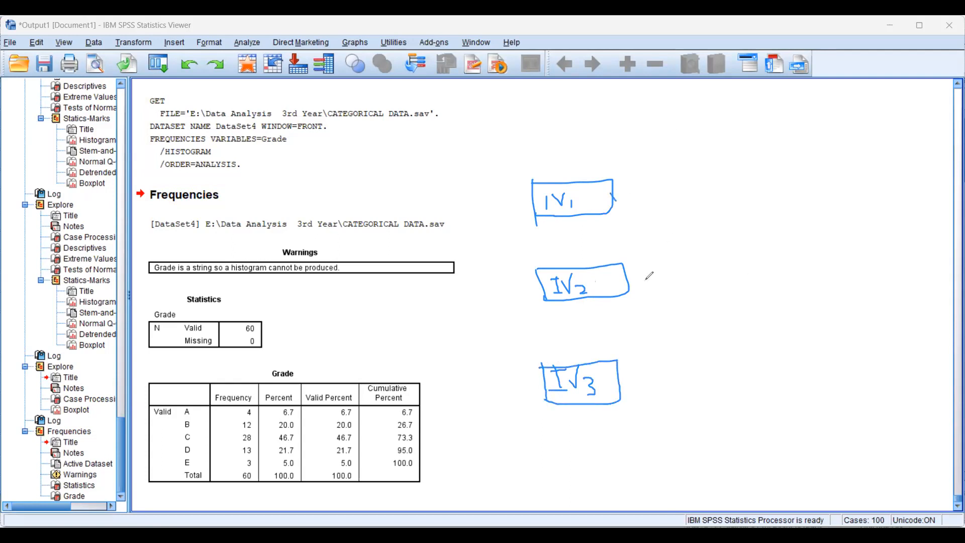
pyautogui.moveTo(630, 285); pyautogui.dragTo(749, 272)
pyautogui.moveTo(758, 270); pyautogui.dragTo(750, 276)
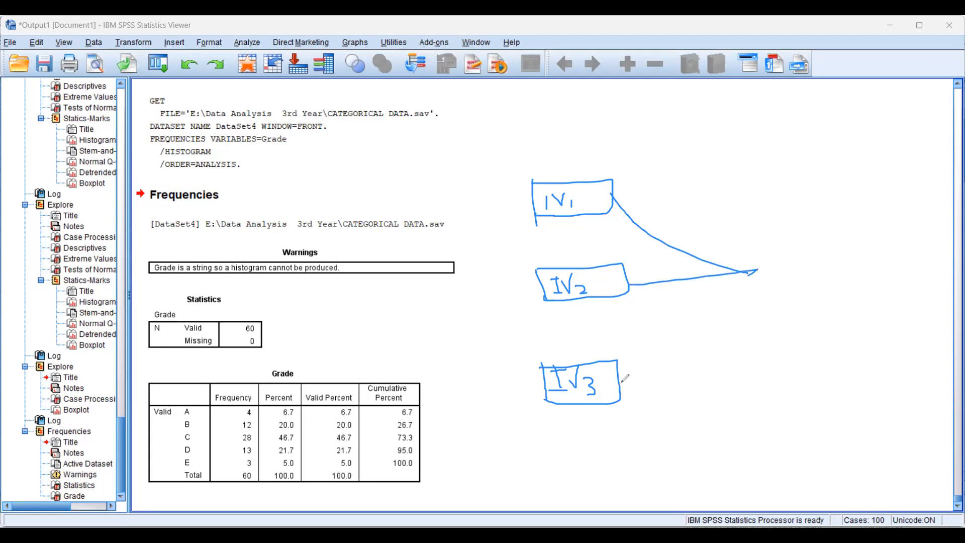
pyautogui.moveTo(622, 383); pyautogui.dragTo(757, 282)
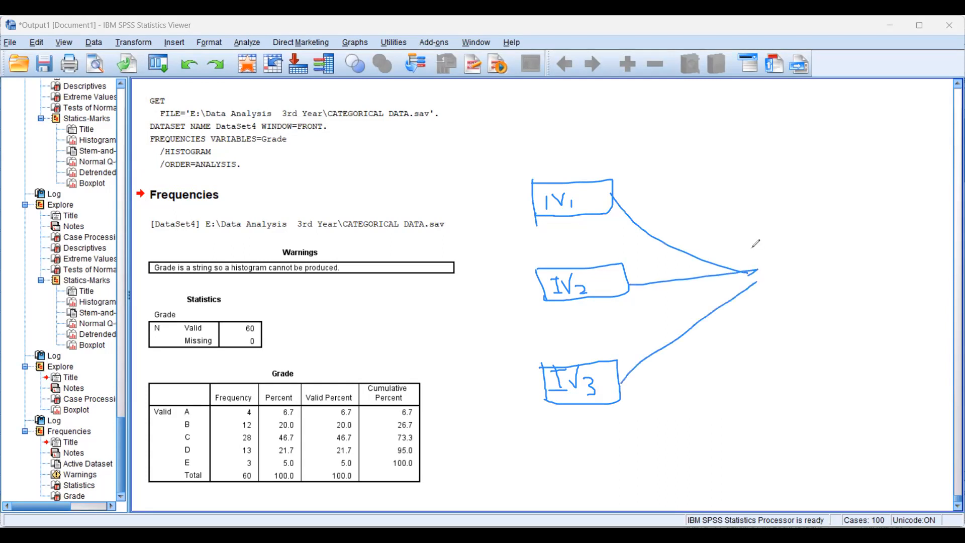
pyautogui.moveTo(751, 231)
pyautogui.mouseDown()
pyautogui.moveTo(751, 305)
pyautogui.moveTo(836, 287)
pyautogui.moveTo(750, 298)
pyautogui.mouseUp()
pyautogui.moveTo(766, 258)
pyautogui.mouseDown()
pyautogui.moveTo(783, 253)
pyautogui.moveTo(769, 270)
pyautogui.moveTo(790, 277)
pyautogui.mouseUp()
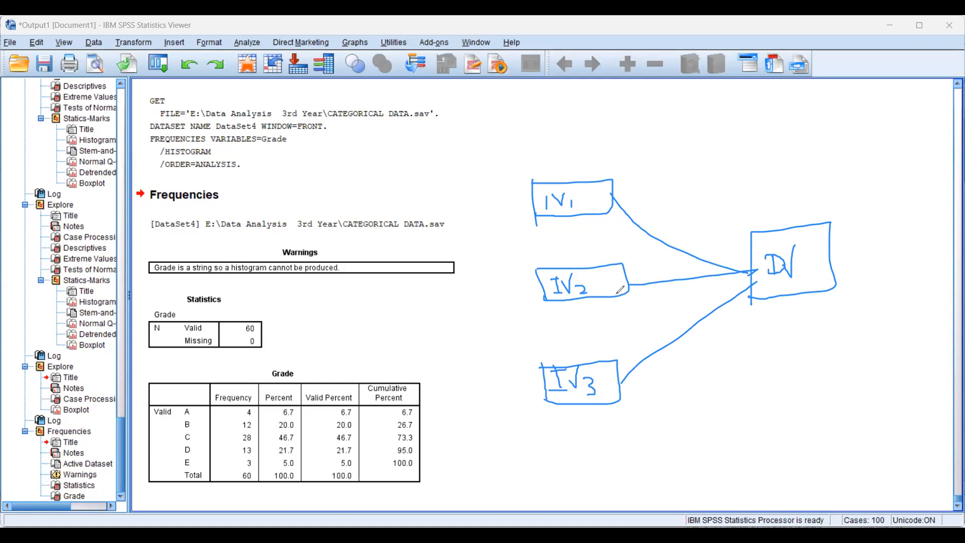
# Label the three lines leading to the DV box H1, H2 and H3
pyautogui.moveTo(638, 183)
pyautogui.mouseDown()
pyautogui.moveTo(643, 218)
pyautogui.moveTo(650, 198)
pyautogui.moveTo(656, 217)
pyautogui.mouseUp()
pyautogui.moveTo(646, 255)
pyautogui.mouseDown()
pyautogui.moveTo(646, 270)
pyautogui.moveTo(653, 261)
pyautogui.moveTo(670, 269)
pyautogui.mouseUp()
pyautogui.click(653, 314)
pyautogui.moveTo(655, 314)
pyautogui.mouseDown()
pyautogui.moveTo(659, 335)
pyautogui.moveTo(669, 321)
pyautogui.moveTo(680, 326)
pyautogui.moveTo(672, 334)
pyautogui.mouseUp()
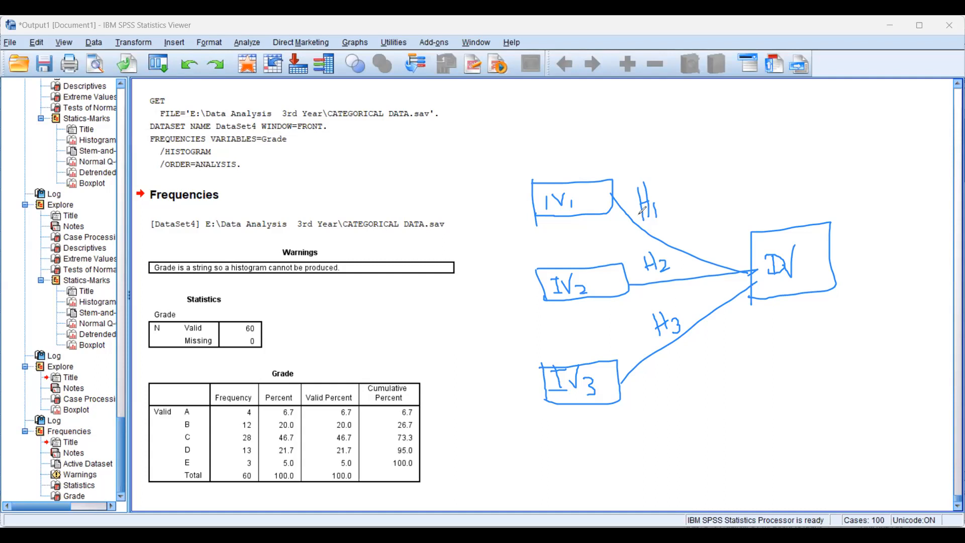
# Draw four item lines fanning out from the IV1 box and label them Q1, Q2, Q3 and Q4
pyautogui.moveTo(452, 166); pyautogui.dragTo(532, 196)
pyautogui.moveTo(462, 231)
pyautogui.mouseDown()
pyautogui.moveTo(531, 203)
pyautogui.moveTo(473, 262)
pyautogui.mouseUp()
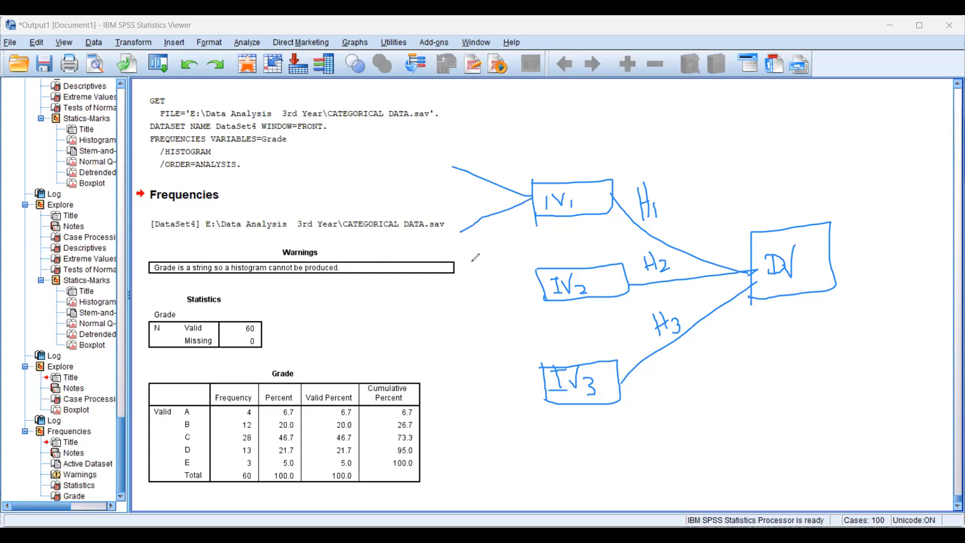
pyautogui.moveTo(532, 201); pyautogui.dragTo(487, 301)
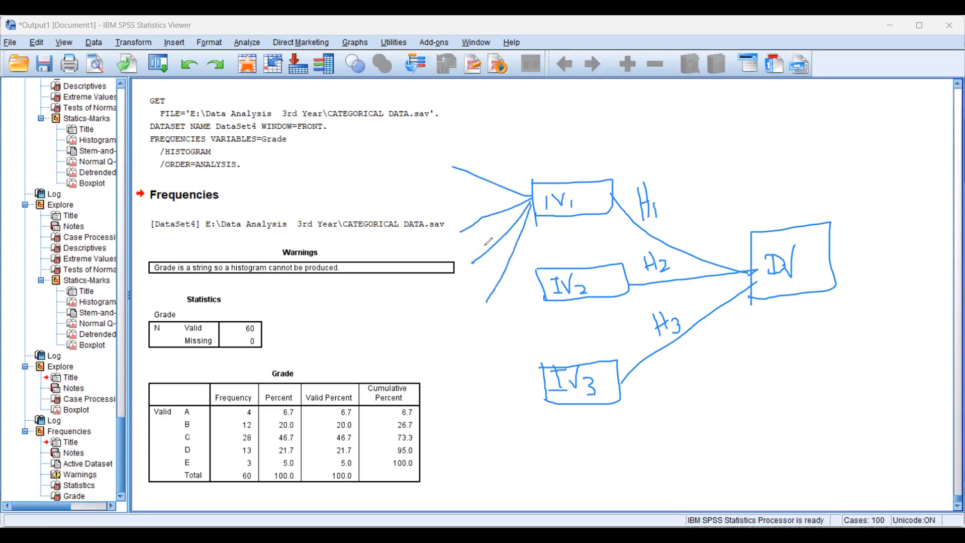
pyautogui.moveTo(423, 157)
pyautogui.mouseDown()
pyautogui.moveTo(439, 167)
pyautogui.moveTo(436, 188)
pyautogui.moveTo(442, 179)
pyautogui.mouseUp()
pyautogui.moveTo(437, 225)
pyautogui.mouseDown()
pyautogui.moveTo(446, 239)
pyautogui.moveTo(451, 224)
pyautogui.moveTo(463, 247)
pyautogui.mouseUp()
pyautogui.moveTo(461, 262)
pyautogui.mouseDown()
pyautogui.moveTo(464, 294)
pyautogui.moveTo(479, 277)
pyautogui.moveTo(471, 276)
pyautogui.mouseUp()
pyautogui.moveTo(449, 311)
pyautogui.mouseDown()
pyautogui.moveTo(472, 317)
pyautogui.moveTo(474, 329)
pyautogui.moveTo(487, 317)
pyautogui.moveTo(482, 329)
pyautogui.mouseUp()
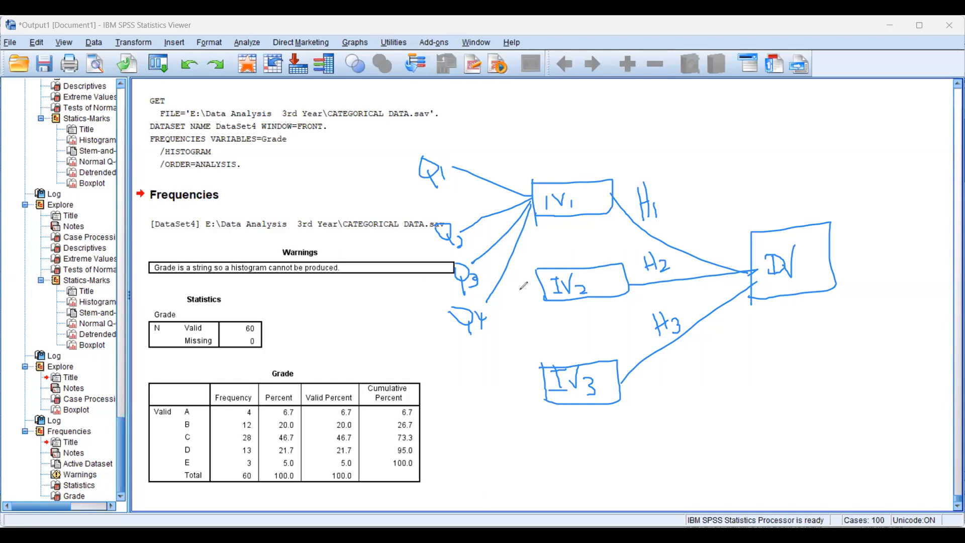
# Add unlabelled item lines leading into the IV2 and IV3 boxes
pyautogui.moveTo(520, 331); pyautogui.dragTo(542, 287)
pyautogui.moveTo(536, 335); pyautogui.dragTo(542, 286)
pyautogui.moveTo(545, 381)
pyautogui.mouseDown()
pyautogui.moveTo(500, 387)
pyautogui.moveTo(517, 429)
pyautogui.mouseUp()
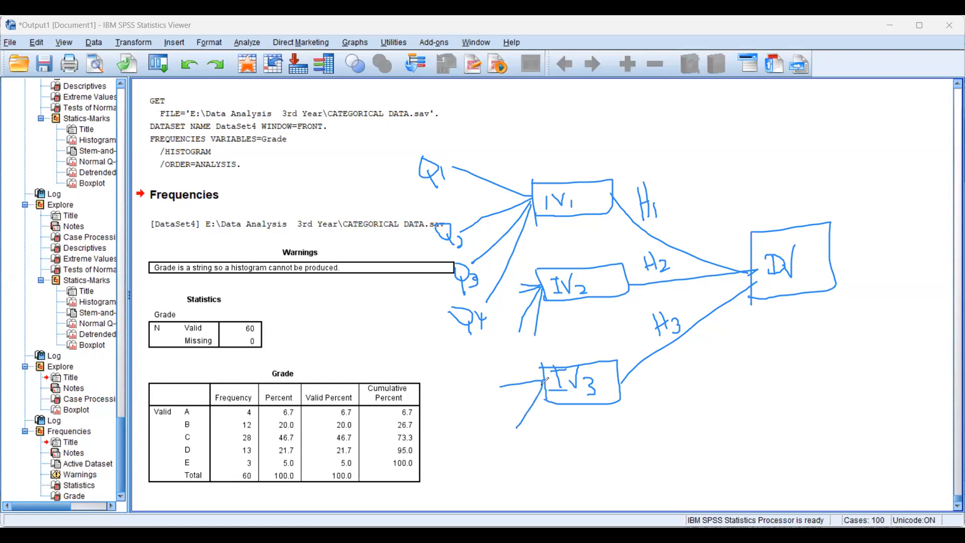
pyautogui.moveTo(541, 380)
pyautogui.mouseDown()
pyautogui.moveTo(497, 367)
pyautogui.moveTo(498, 403)
pyautogui.mouseUp()
# Draw four item lines fanning out from the DV box and label them as DV questions Q1 to Q4
pyautogui.moveTo(876, 152); pyautogui.dragTo(831, 243)
pyautogui.moveTo(891, 265); pyautogui.dragTo(834, 240)
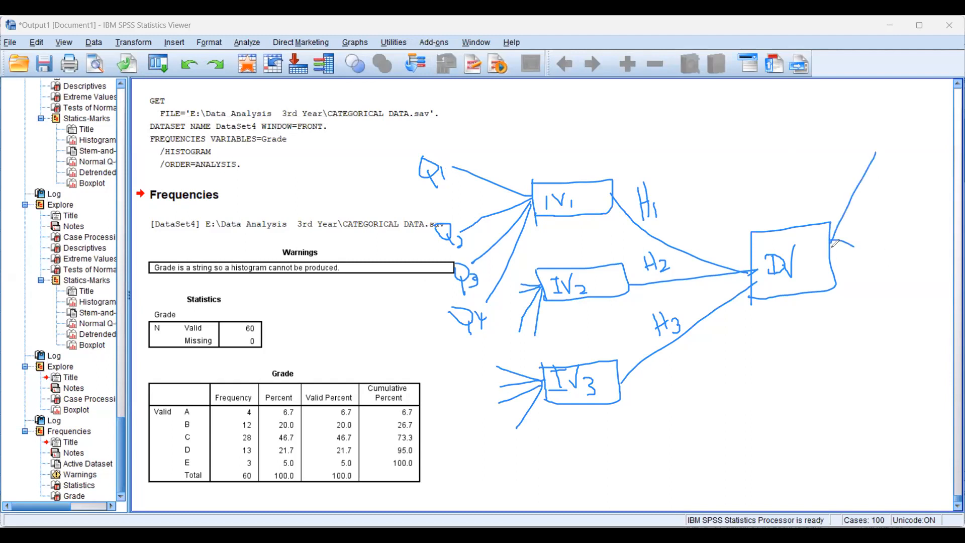
pyautogui.moveTo(883, 206)
pyautogui.mouseDown()
pyautogui.moveTo(835, 239)
pyautogui.moveTo(875, 286)
pyautogui.mouseUp()
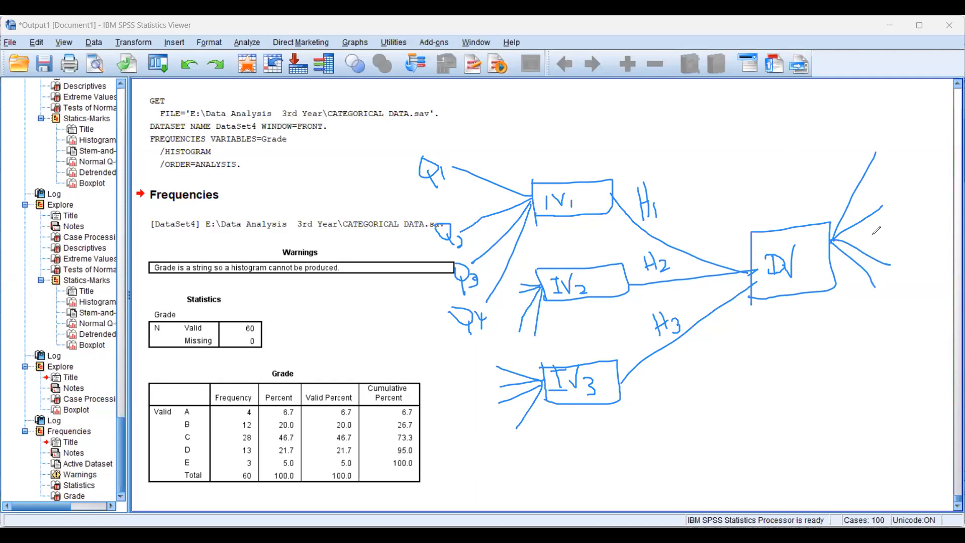
pyautogui.moveTo(883, 146)
pyautogui.mouseDown()
pyautogui.moveTo(895, 162)
pyautogui.moveTo(886, 154)
pyautogui.mouseUp()
pyautogui.click(897, 148)
pyautogui.moveTo(897, 142)
pyautogui.mouseDown()
pyautogui.moveTo(915, 139)
pyautogui.moveTo(921, 153)
pyautogui.moveTo(923, 141)
pyautogui.mouseUp()
pyautogui.moveTo(882, 197)
pyautogui.mouseDown()
pyautogui.moveTo(891, 220)
pyautogui.moveTo(922, 203)
pyautogui.moveTo(919, 195)
pyautogui.moveTo(922, 219)
pyautogui.moveTo(936, 205)
pyautogui.mouseUp()
pyautogui.moveTo(895, 251)
pyautogui.mouseDown()
pyautogui.moveTo(894, 266)
pyautogui.moveTo(916, 250)
pyautogui.moveTo(934, 255)
pyautogui.moveTo(933, 266)
pyautogui.mouseUp()
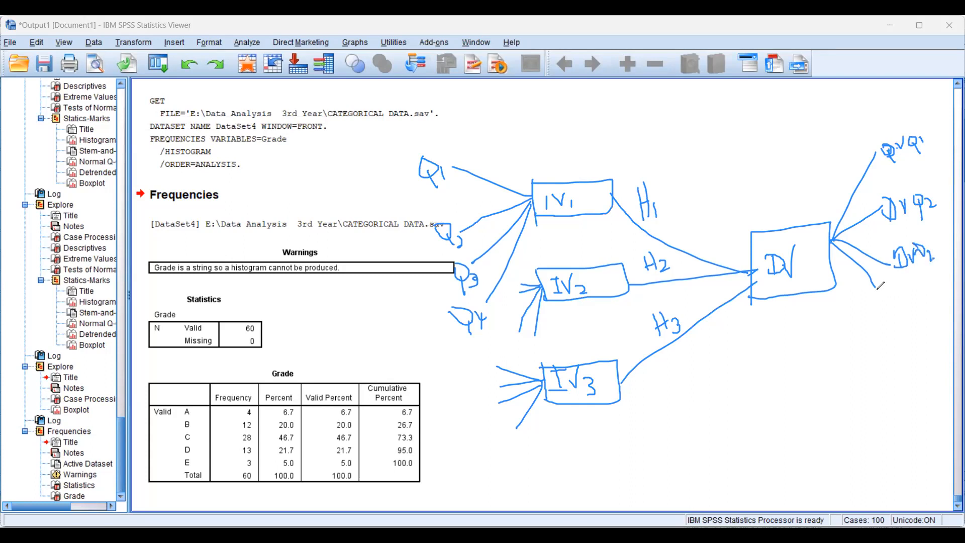
pyautogui.moveTo(879, 281)
pyautogui.mouseDown()
pyautogui.moveTo(880, 297)
pyautogui.moveTo(894, 285)
pyautogui.moveTo(925, 309)
pyautogui.mouseUp()
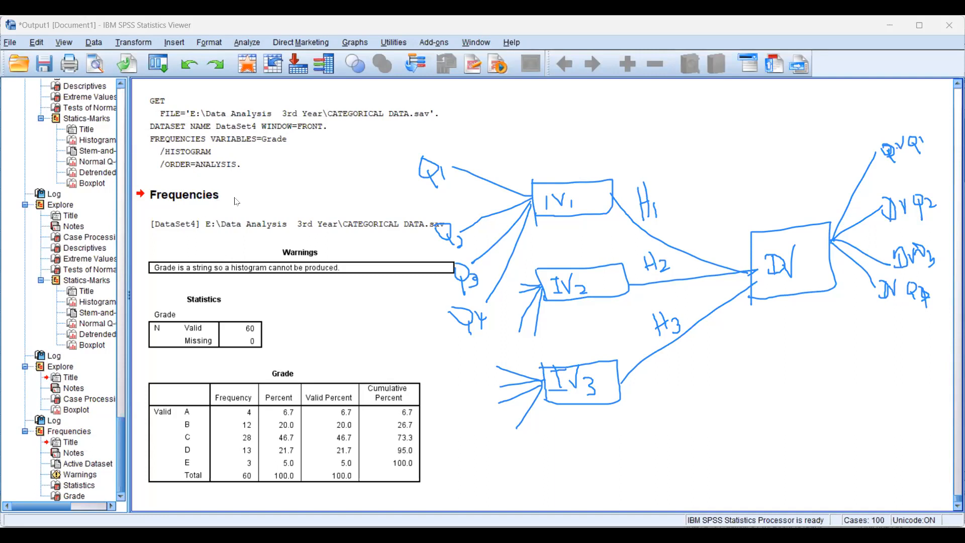
# Switch to the Factor+Multivariate SPSS data set.sav variable definitions and look through the questionnaire items starting at STR1
pyautogui.hotkey('alt', 'Tab')
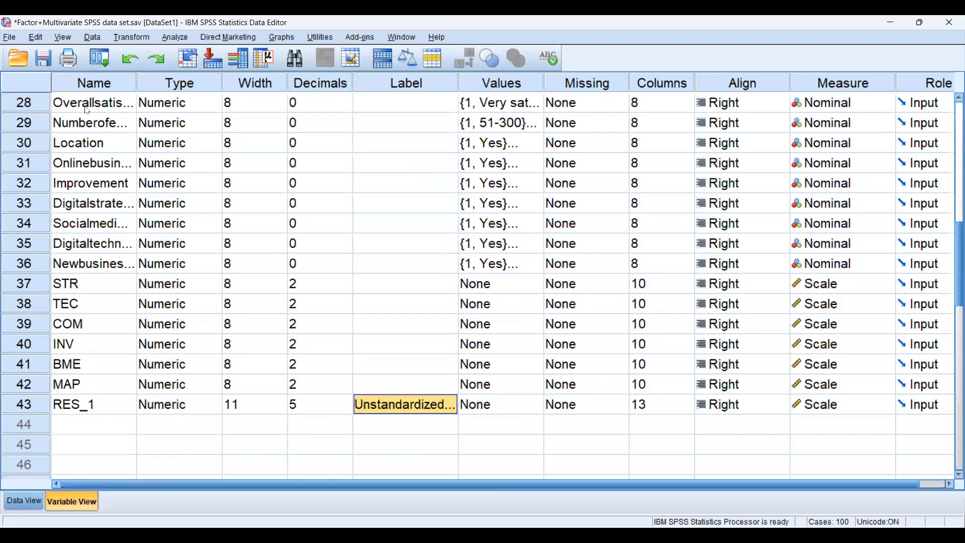
pyautogui.scroll(9, 87, 110)
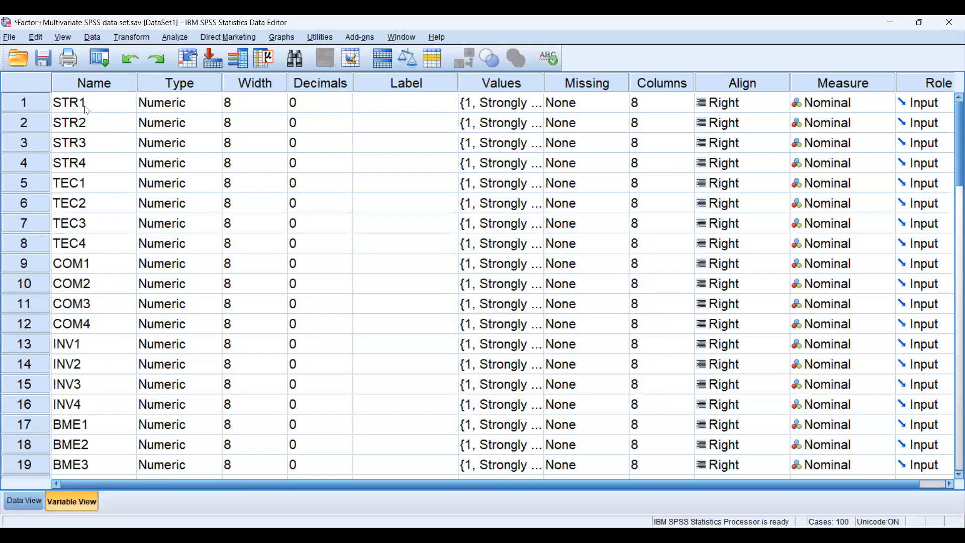
pyautogui.click(87, 109)
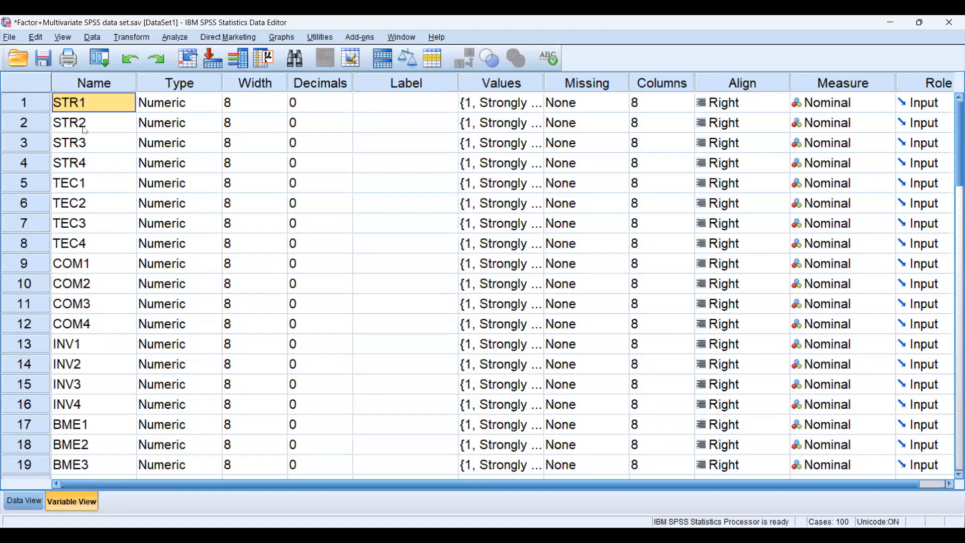
pyautogui.scroll(-3, 84, 130)
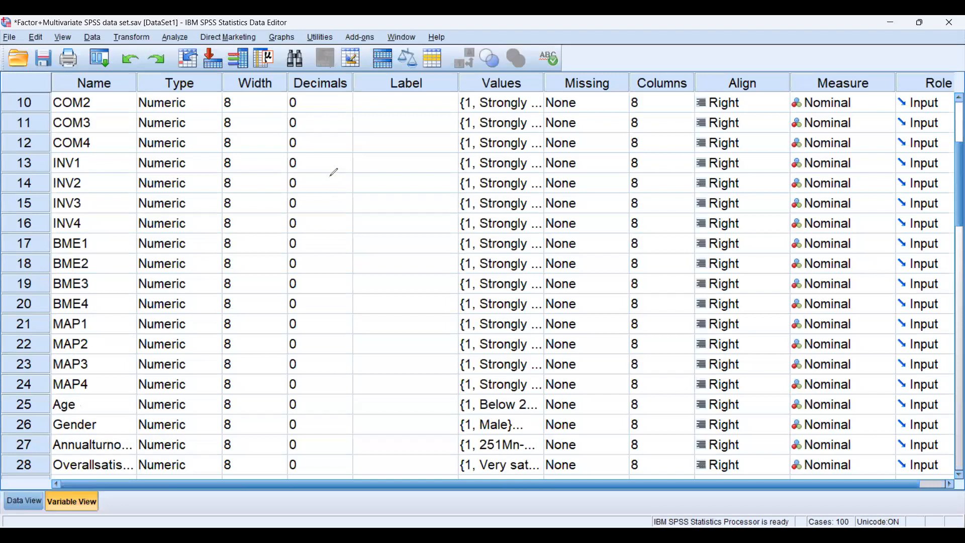
pyautogui.scroll(3, 333, 172)
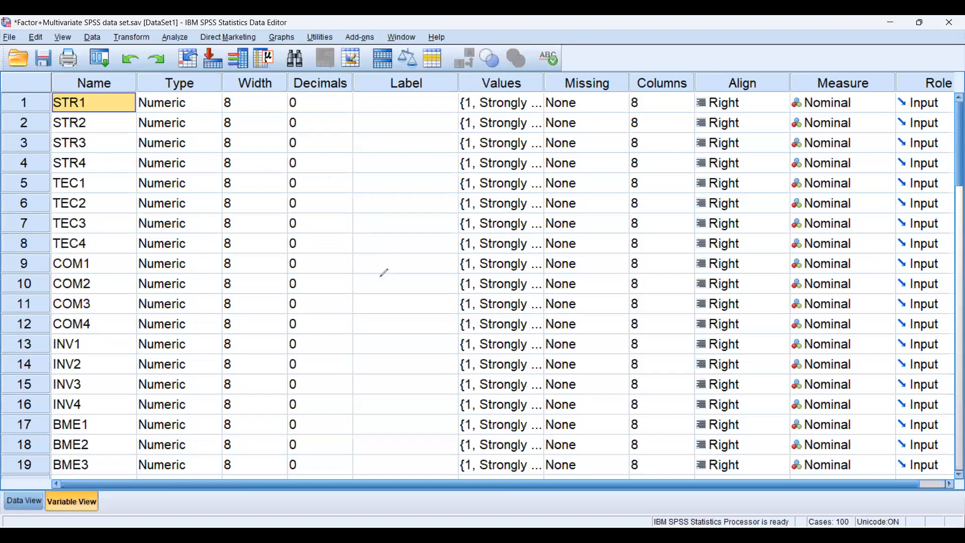
pyautogui.scroll(-2, 382, 312)
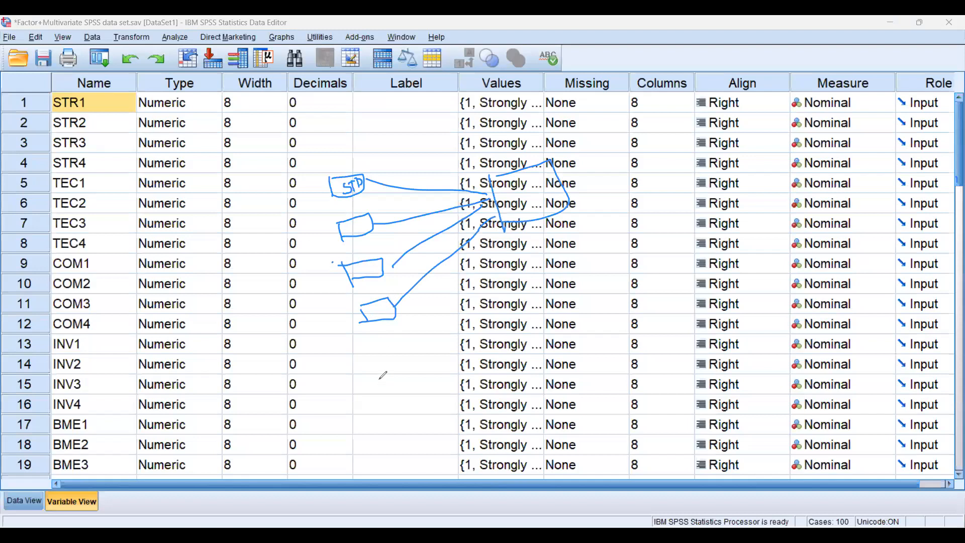
# Label the second predictor box of the sketched model TEC and compare the model with the variable list down to the MAP items
pyautogui.moveTo(341, 226); pyautogui.dragTo(352, 221)
pyautogui.moveTo(347, 224); pyautogui.dragTo(347, 234)
pyautogui.moveTo(358, 221); pyautogui.dragTo(355, 232)
pyautogui.moveTo(364, 221); pyautogui.dragTo(369, 229)
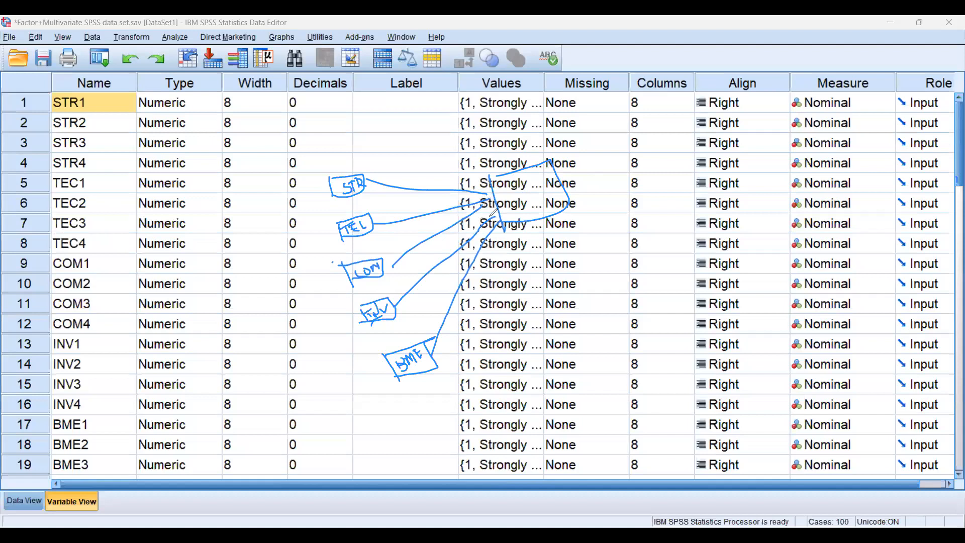
pyautogui.scroll(-5, 506, 227)
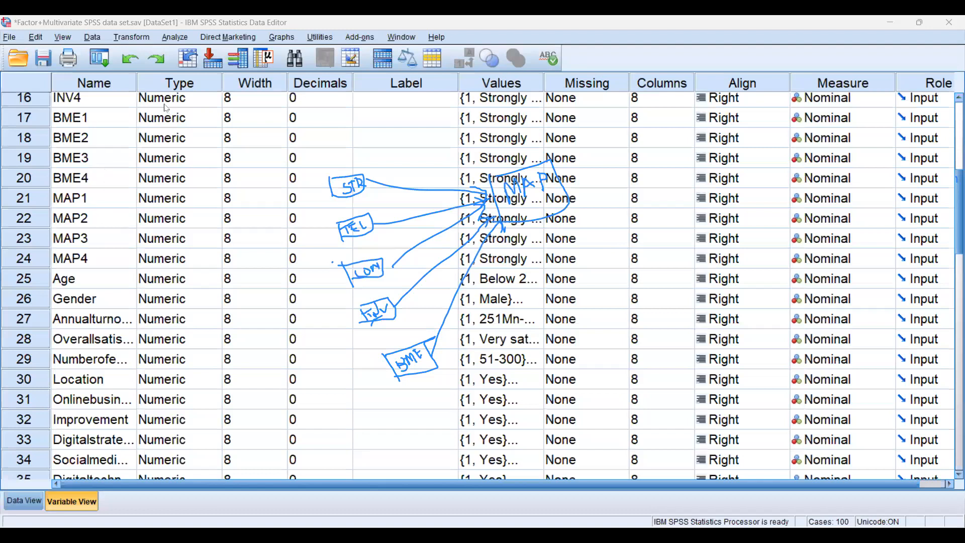
pyautogui.scroll(5, 708, 224)
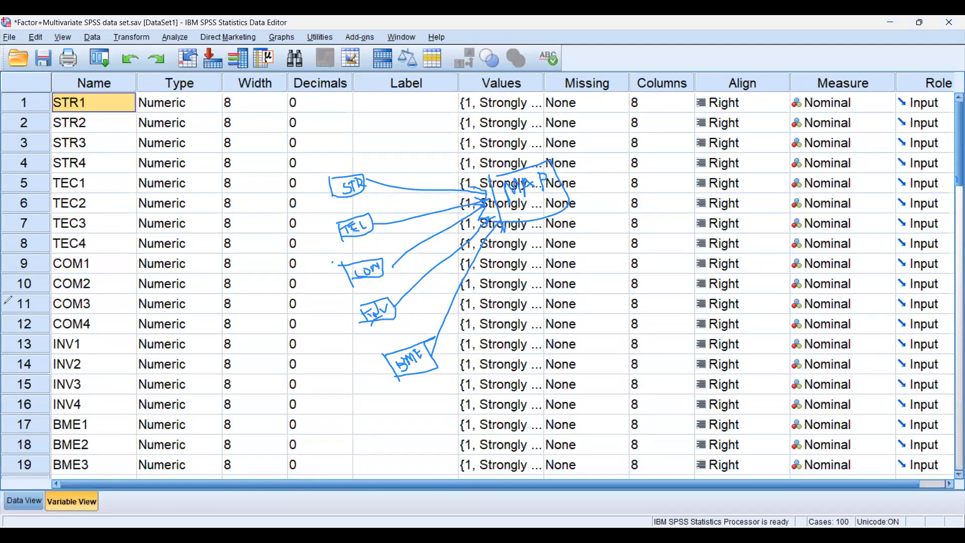
# Examine the value labels defined for STR1 and close them without changes
pyautogui.click(561, 145)
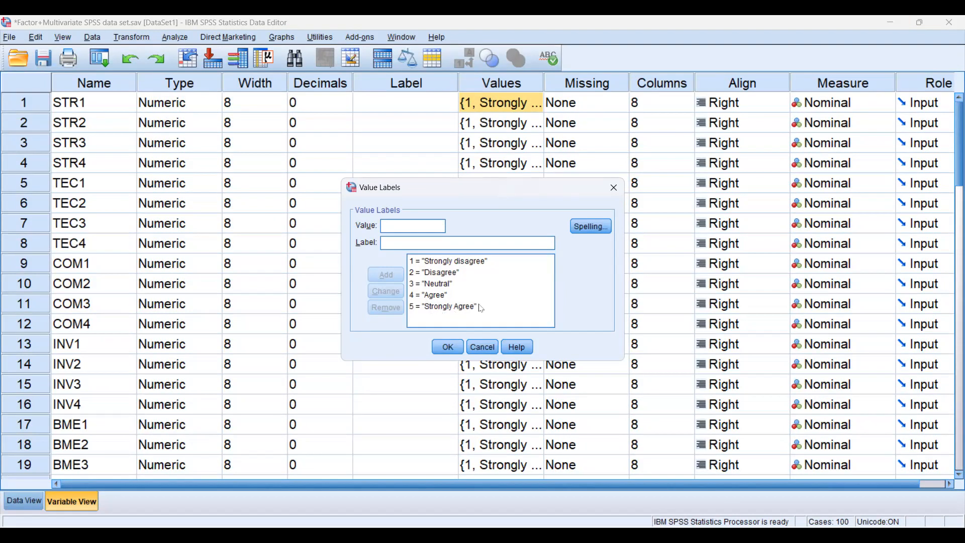
pyautogui.click(498, 263)
pyautogui.click(434, 275)
pyautogui.click(479, 297)
pyautogui.click(428, 310)
pyautogui.click(480, 351)
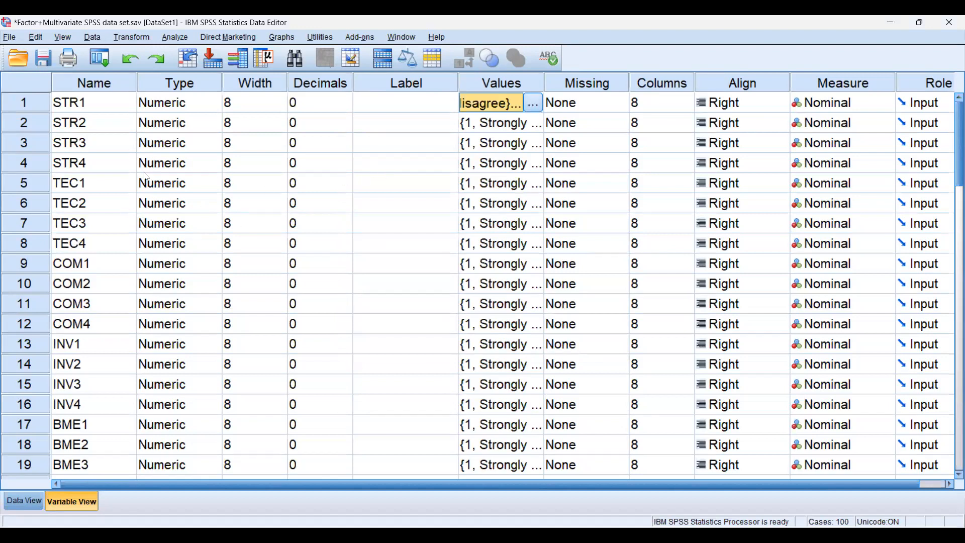
# Look through the demographic and business variables, such as Age and Gender, that follow the MAP items
pyautogui.scroll(-2, 146, 178)
pyautogui.scroll(-4, 157, 207)
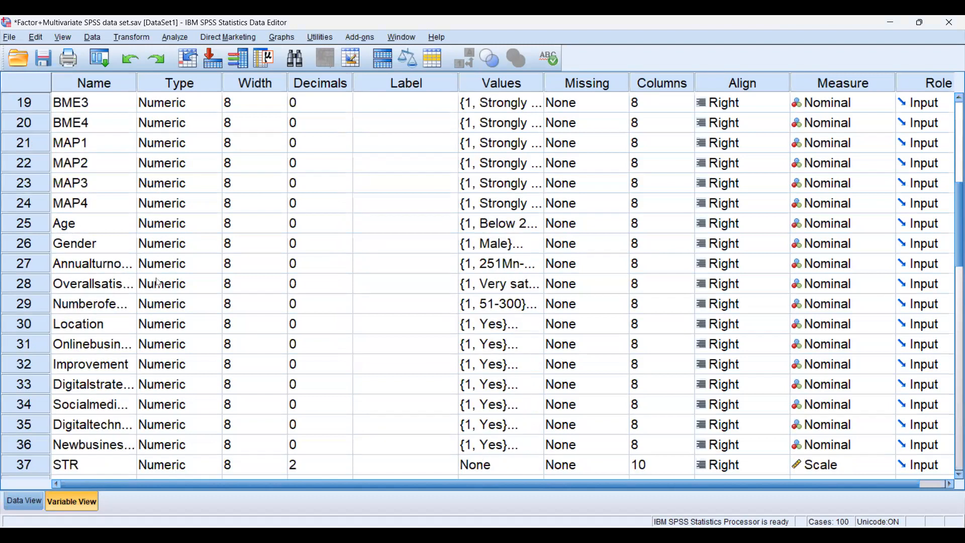
pyautogui.click(90, 243)
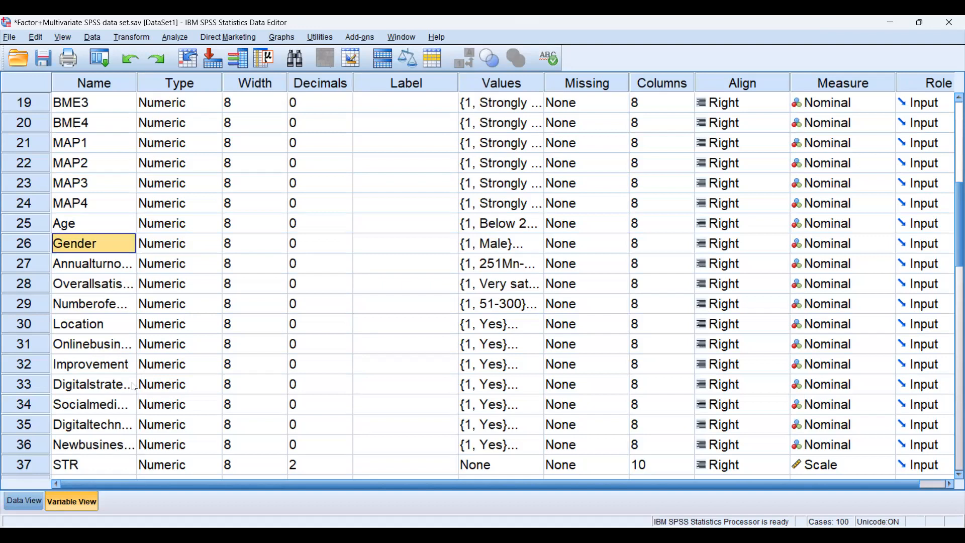
# Show the data values and look across the columns from STR1 to RES_1, returning to the first column
pyautogui.click(19, 498)
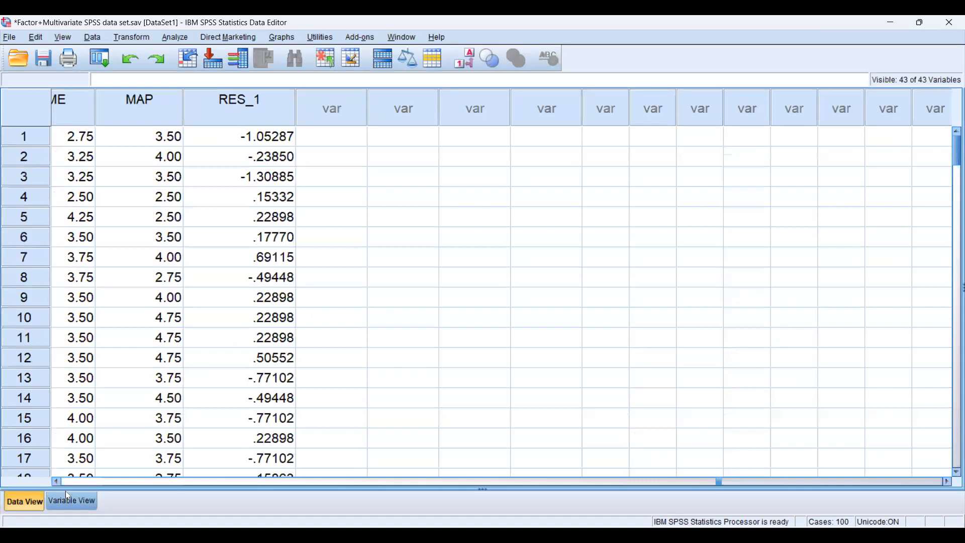
pyautogui.moveTo(65, 491); pyautogui.dragTo(47, 482)
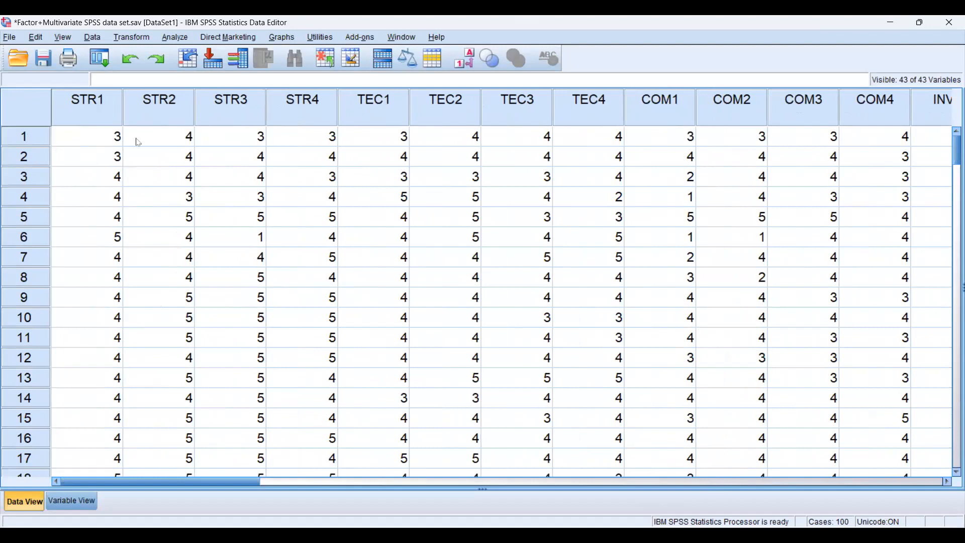
pyautogui.click(72, 144)
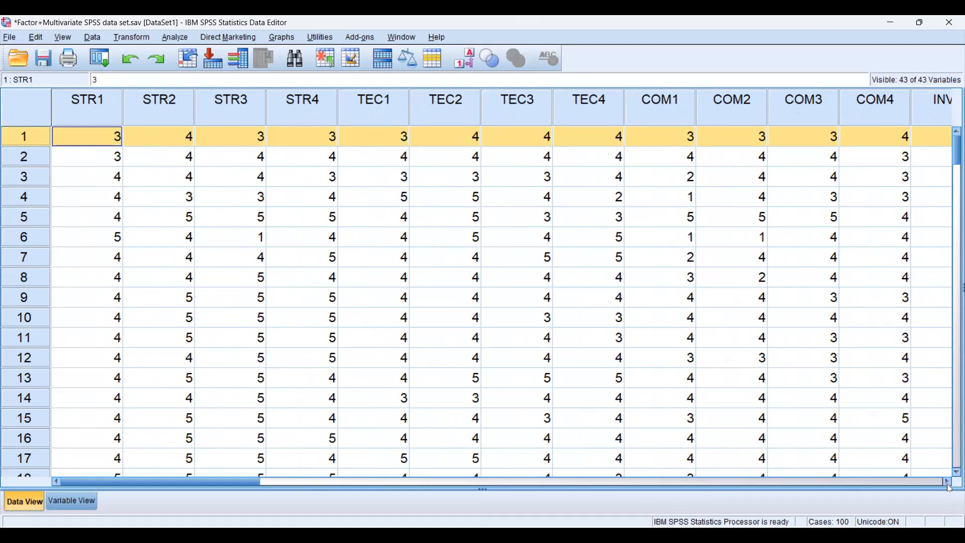
pyautogui.moveTo(949, 485); pyautogui.dragTo(949, 487)
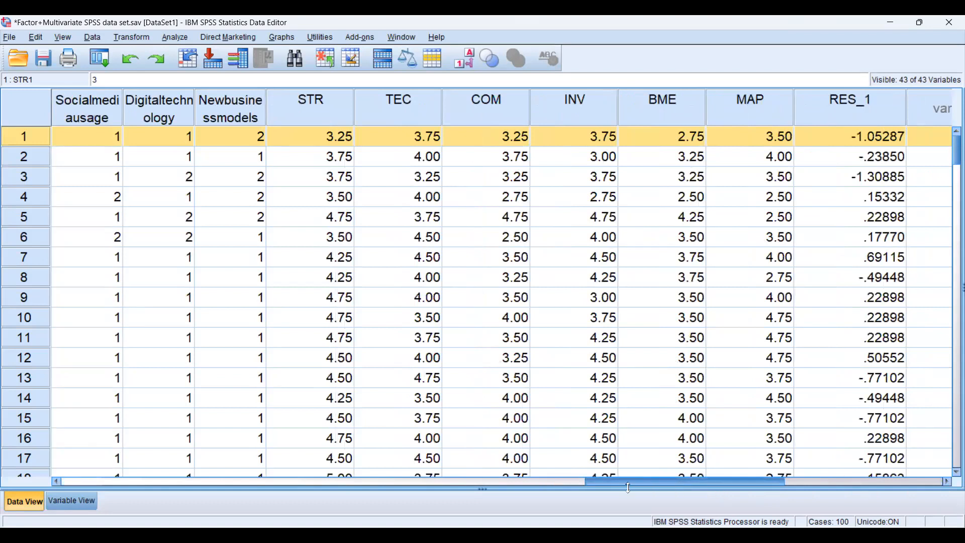
pyautogui.moveTo(234, 495); pyautogui.dragTo(67, 503)
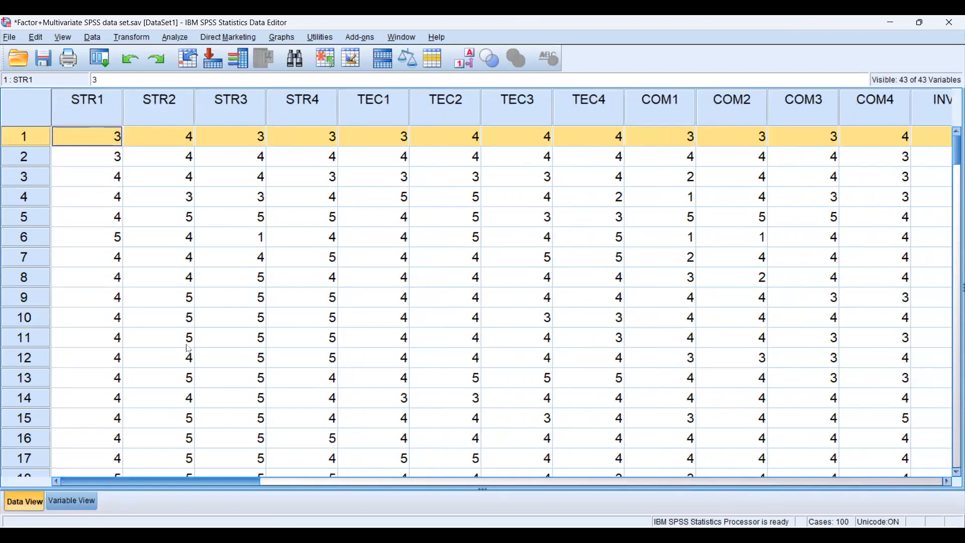
# Delete the computed variables STR, TEC and COM that follow Newbusinessmodels in the variable list
pyautogui.hotkey('ctrl', 't')
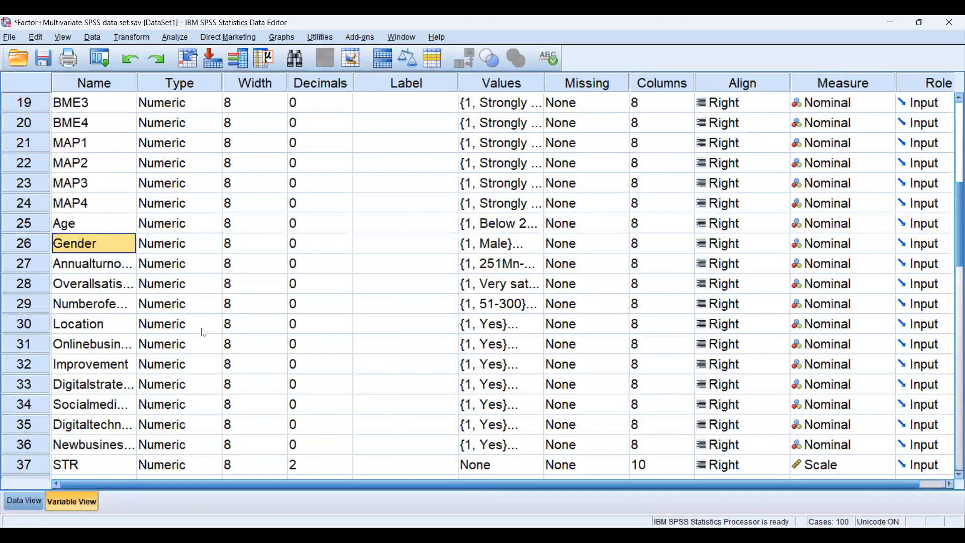
pyautogui.scroll(-3, 26, 286)
pyautogui.rightClick(26, 285)
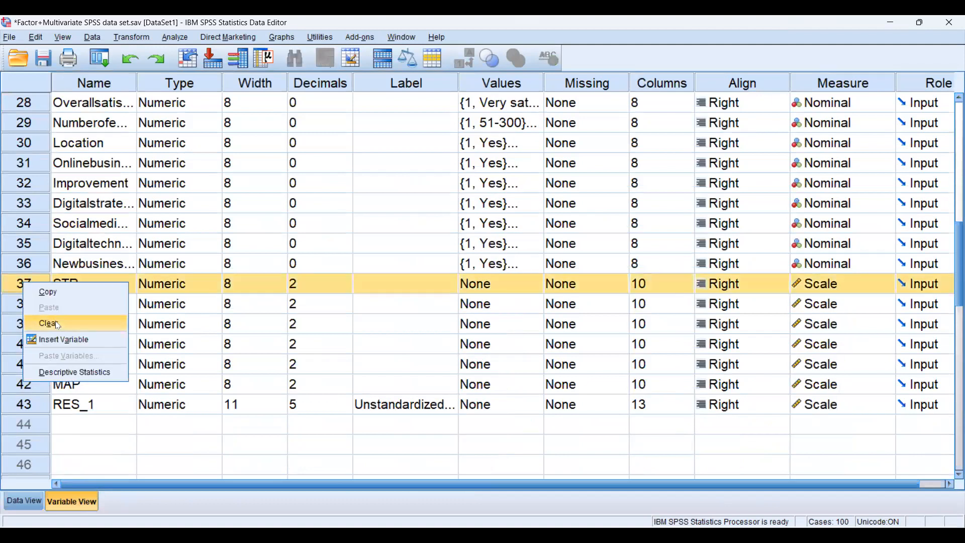
pyautogui.click(48, 322)
pyautogui.rightClick(26, 286)
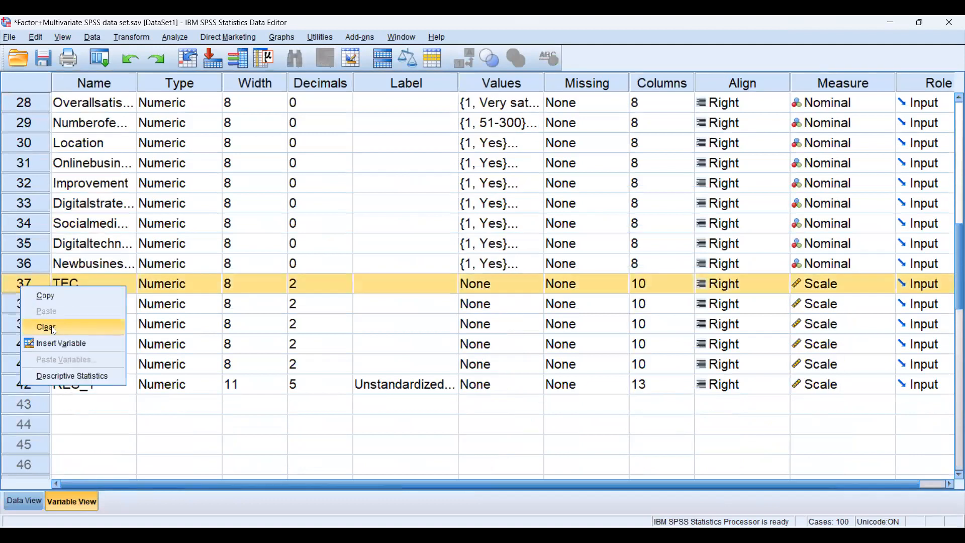
pyautogui.click(51, 323)
pyautogui.rightClick(29, 285)
pyautogui.click(53, 324)
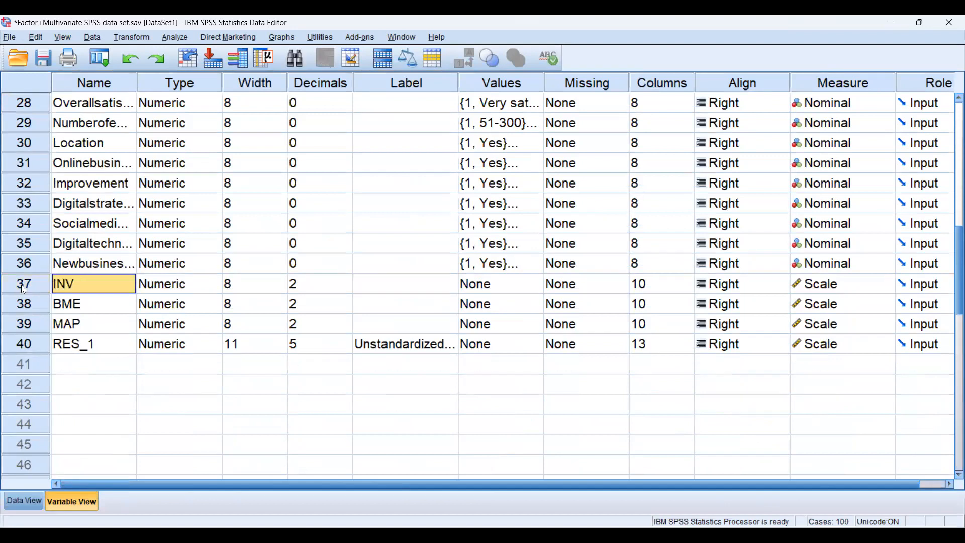
# Delete the remaining computed variables INV, BME, MAP and RES_1 at the end of the variable list
pyautogui.rightClick(23, 286)
pyautogui.click(59, 327)
pyautogui.rightClick(33, 287)
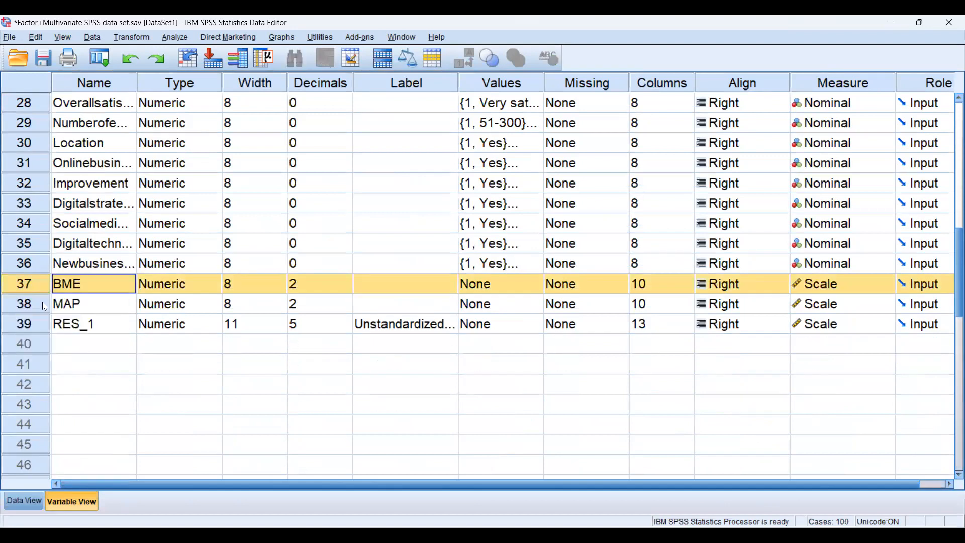
pyautogui.click(61, 331)
pyautogui.rightClick(34, 288)
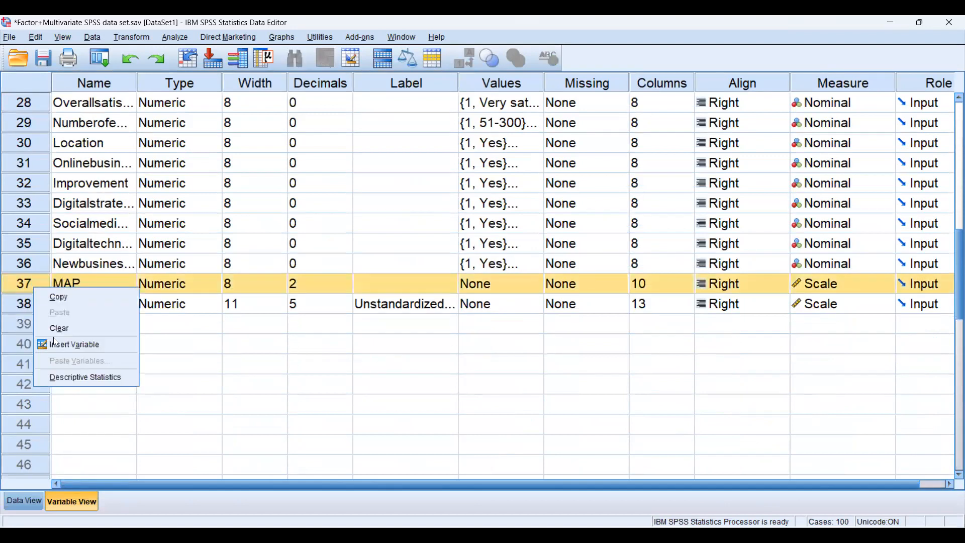
pyautogui.click(57, 330)
pyautogui.rightClick(29, 291)
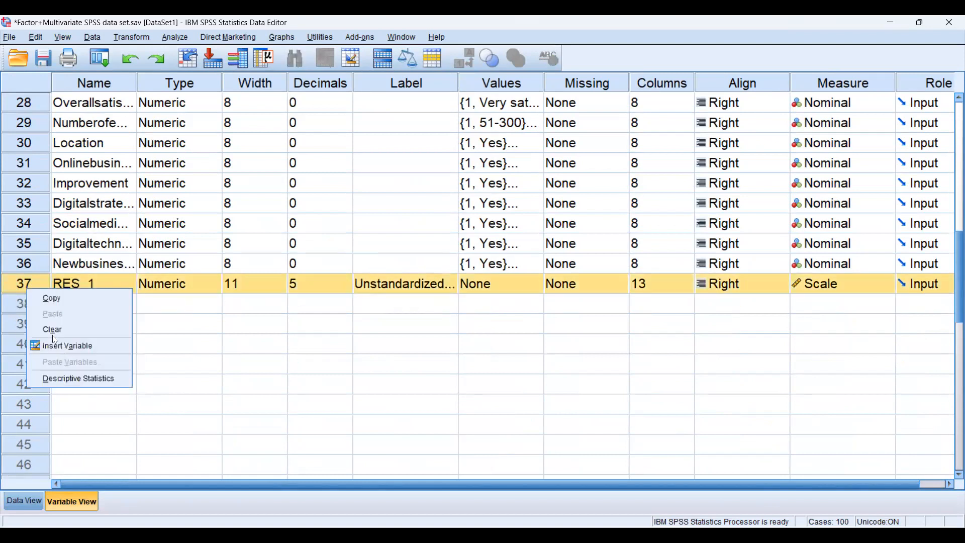
pyautogui.click(55, 333)
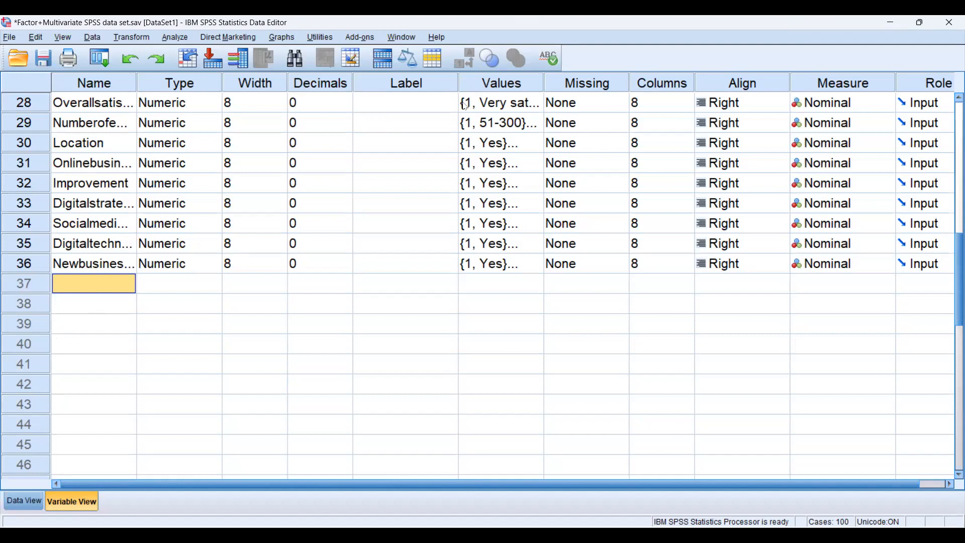
# Sketch a model of four predictor boxes and one outcome box, with the first predictor labelled STR and an arrow to the outcome
pyautogui.moveTo(368, 298); pyautogui.dragTo(378, 322)
pyautogui.moveTo(383, 300)
pyautogui.mouseDown()
pyautogui.moveTo(397, 320)
pyautogui.moveTo(376, 321)
pyautogui.mouseUp()
pyautogui.moveTo(396, 357)
pyautogui.mouseDown()
pyautogui.moveTo(402, 369)
pyautogui.moveTo(418, 338)
pyautogui.moveTo(402, 369)
pyautogui.moveTo(431, 427)
pyautogui.moveTo(466, 421)
pyautogui.moveTo(428, 421)
pyautogui.mouseUp()
pyautogui.moveTo(447, 443)
pyautogui.mouseDown()
pyautogui.moveTo(458, 459)
pyautogui.moveTo(482, 430)
pyautogui.moveTo(491, 449)
pyautogui.moveTo(453, 467)
pyautogui.mouseUp()
pyautogui.moveTo(537, 309)
pyautogui.mouseDown()
pyautogui.moveTo(555, 334)
pyautogui.moveTo(589, 315)
pyautogui.moveTo(555, 336)
pyautogui.mouseUp()
pyautogui.moveTo(397, 306)
pyautogui.mouseDown()
pyautogui.moveTo(542, 311)
pyautogui.moveTo(386, 315)
pyautogui.moveTo(399, 299)
pyautogui.moveTo(399, 310)
pyautogui.moveTo(397, 296)
pyautogui.moveTo(410, 302)
pyautogui.mouseUp()
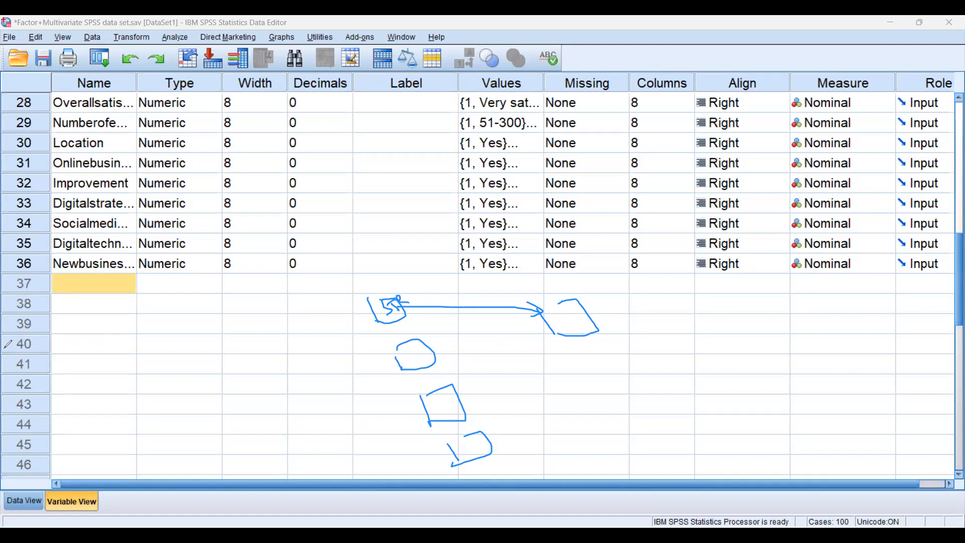
# Show the data values and start a Compute Variable operation with STR as the target variable
pyautogui.click(4, 496)
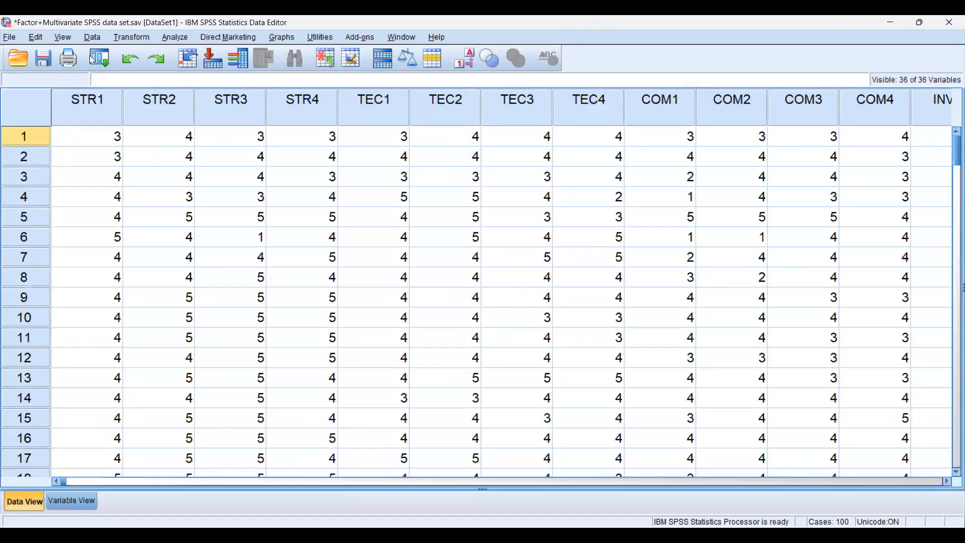
pyautogui.click(133, 40)
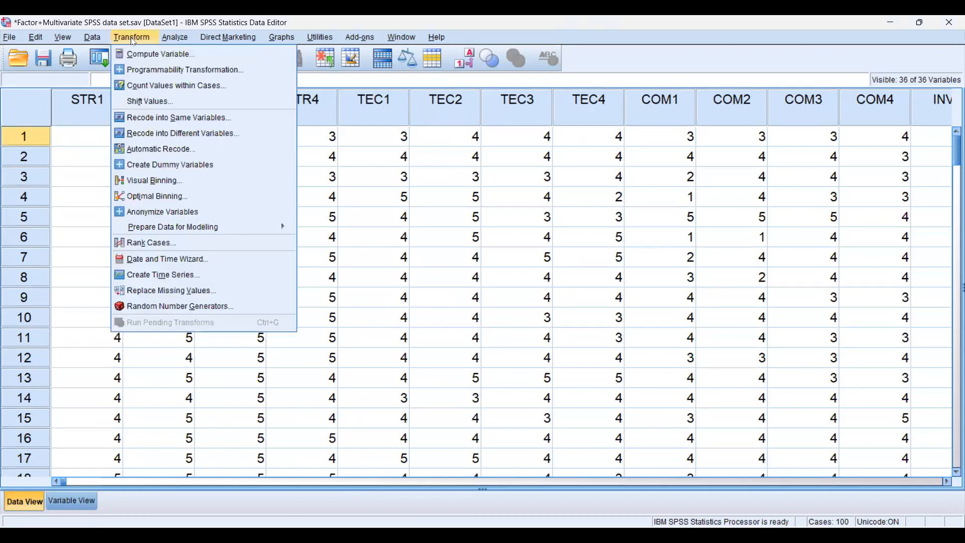
pyautogui.click(157, 56)
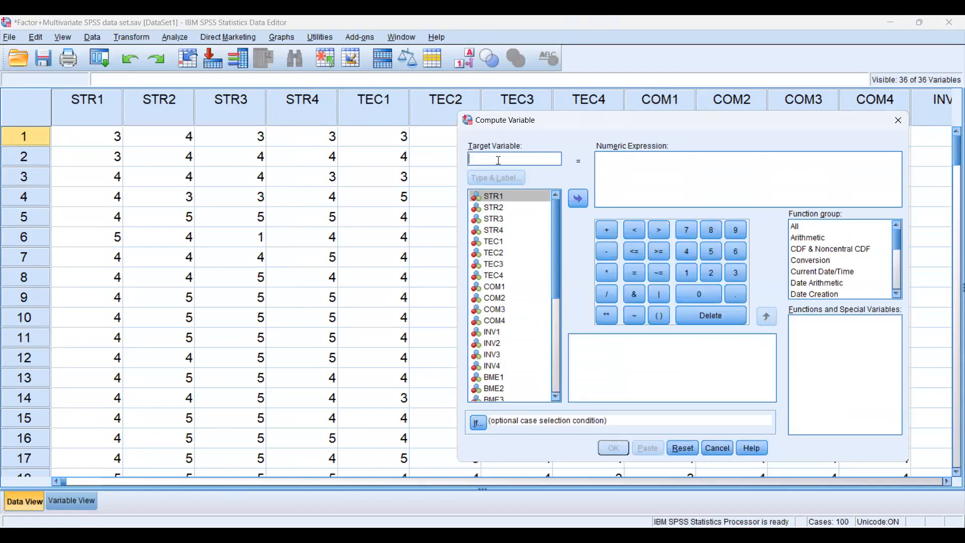
pyautogui.write('STR')
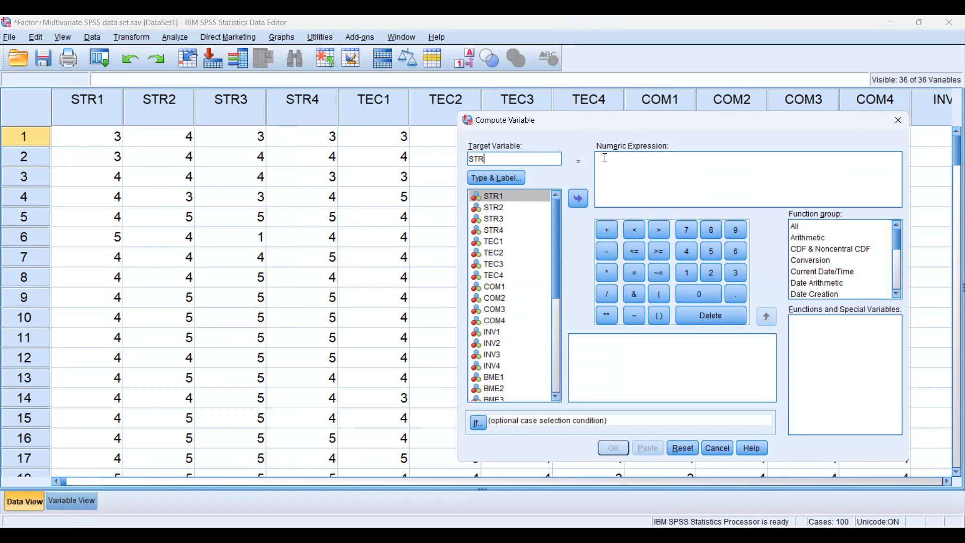
pyautogui.click(606, 158)
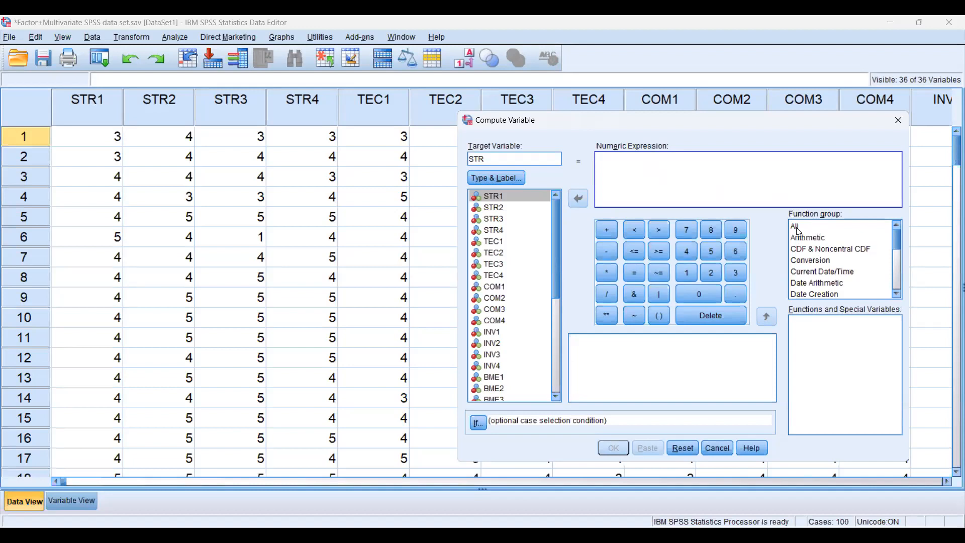
# Insert the Mean function from the All function group into the numeric expression
pyautogui.click(799, 230)
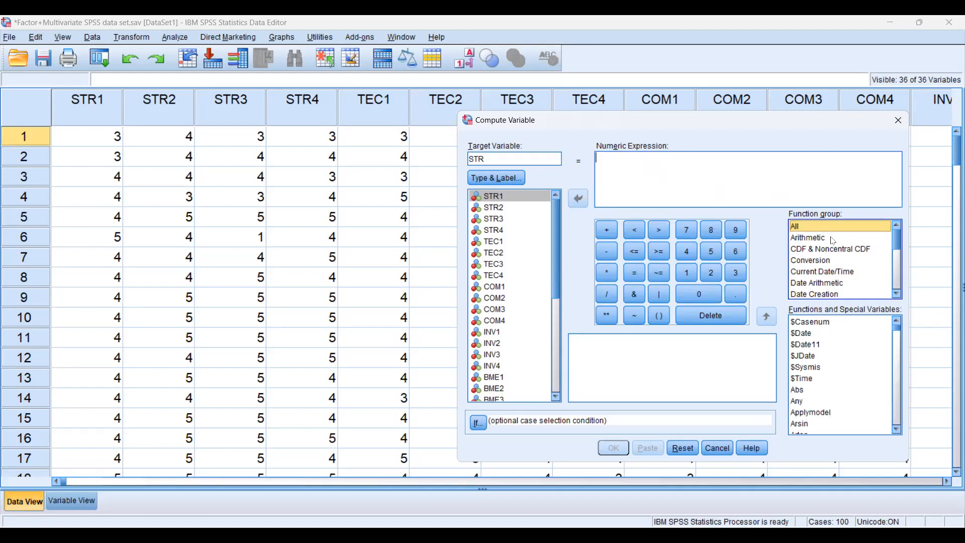
pyautogui.click(807, 323)
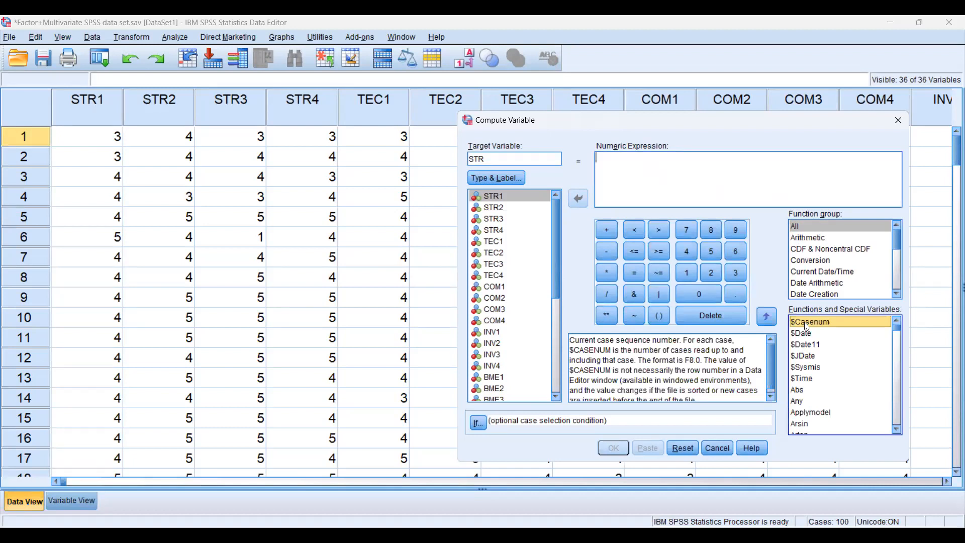
pyautogui.press('m')
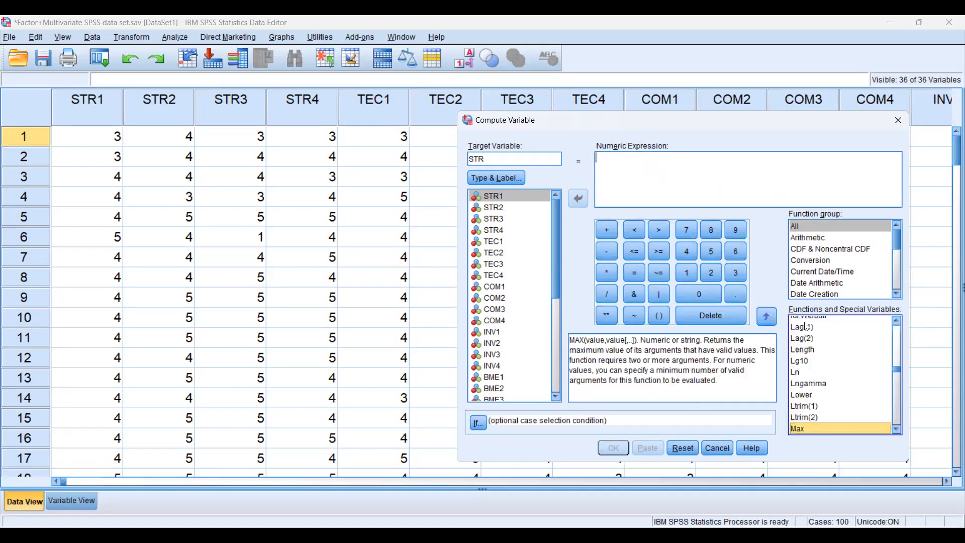
pyautogui.press('Down')
pyautogui.press('Down')
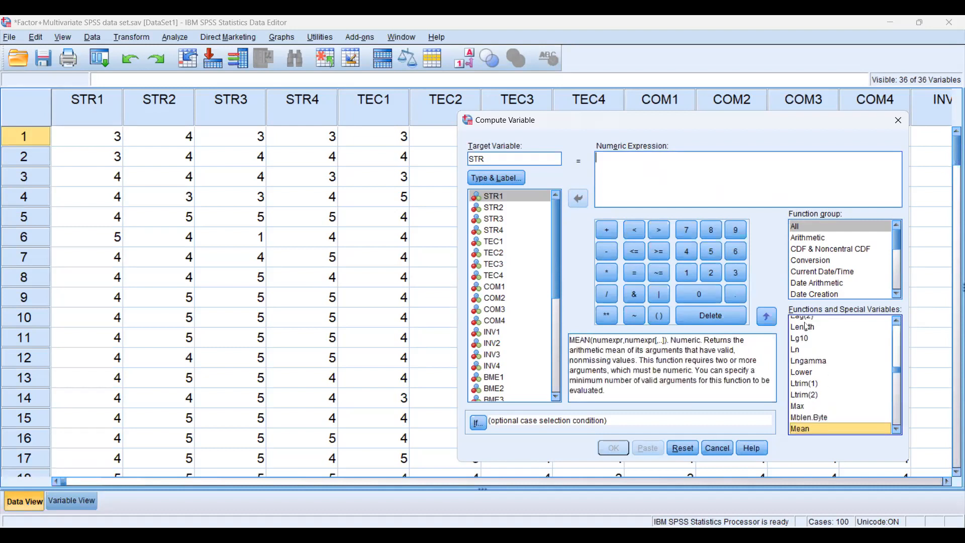
pyautogui.doubleClick(804, 430)
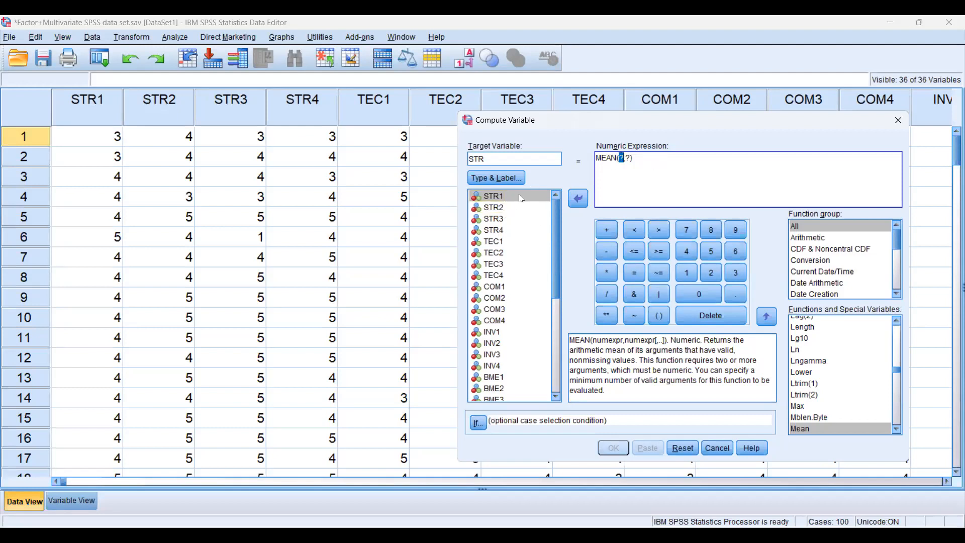
# Complete the expression as MEAN(STR1,STR2,STR3,STR4), compute the variable and check its new column at the end of the data
pyautogui.doubleClick(496, 201)
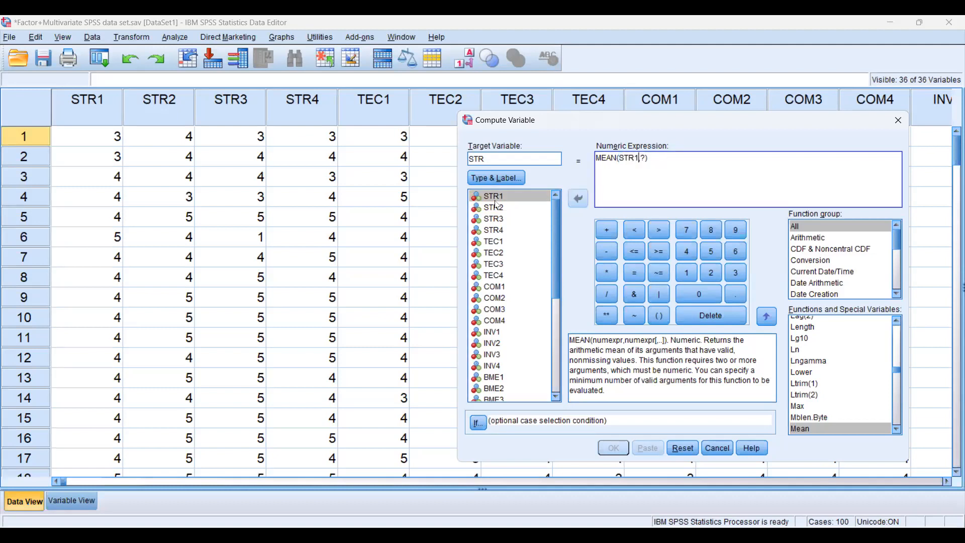
pyautogui.write(',,')
pyautogui.doubleClick(500, 208)
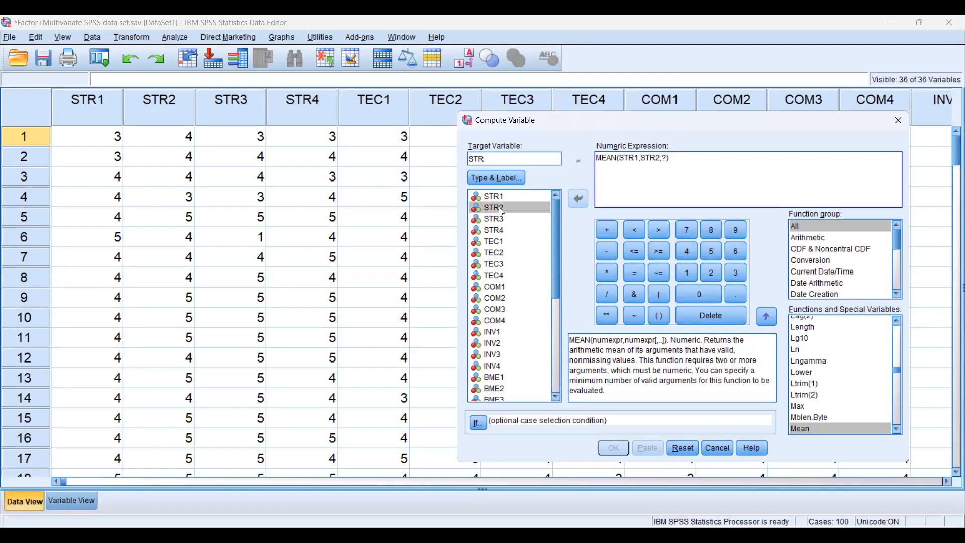
pyautogui.write(',')
pyautogui.doubleClick(499, 220)
pyautogui.write(',')
pyautogui.doubleClick(499, 231)
pyautogui.write(',')
pyautogui.press('BackSpace')
pyautogui.press('Delete')
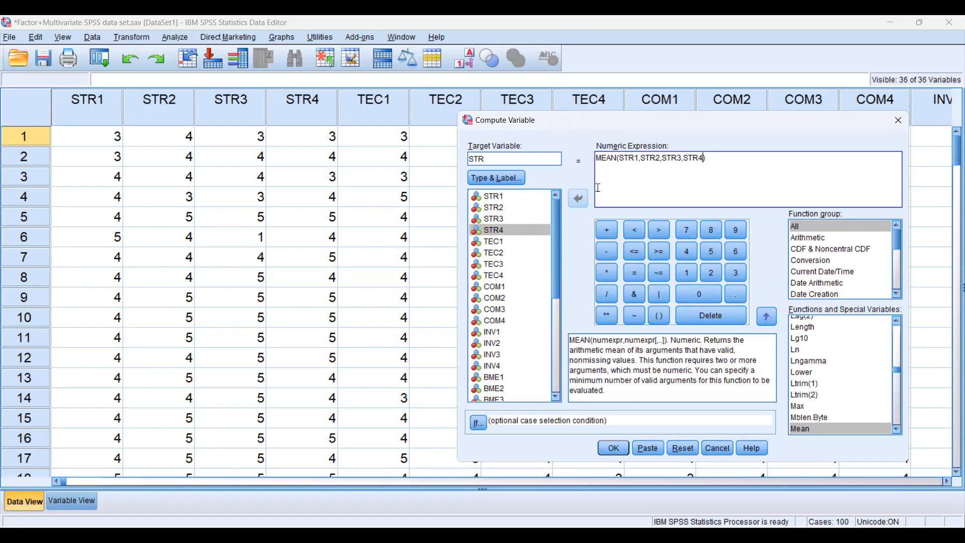
pyautogui.click(612, 451)
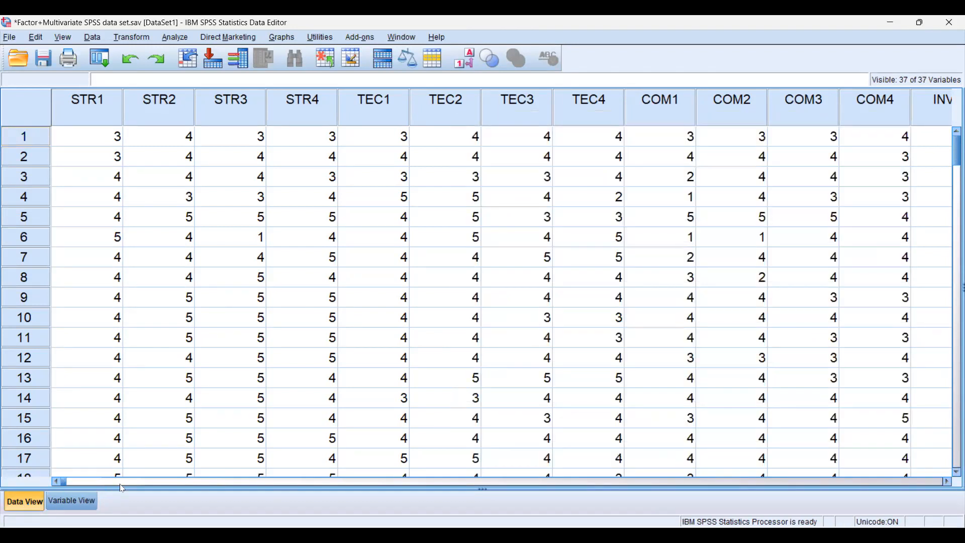
pyautogui.moveTo(65, 481); pyautogui.dragTo(674, 467)
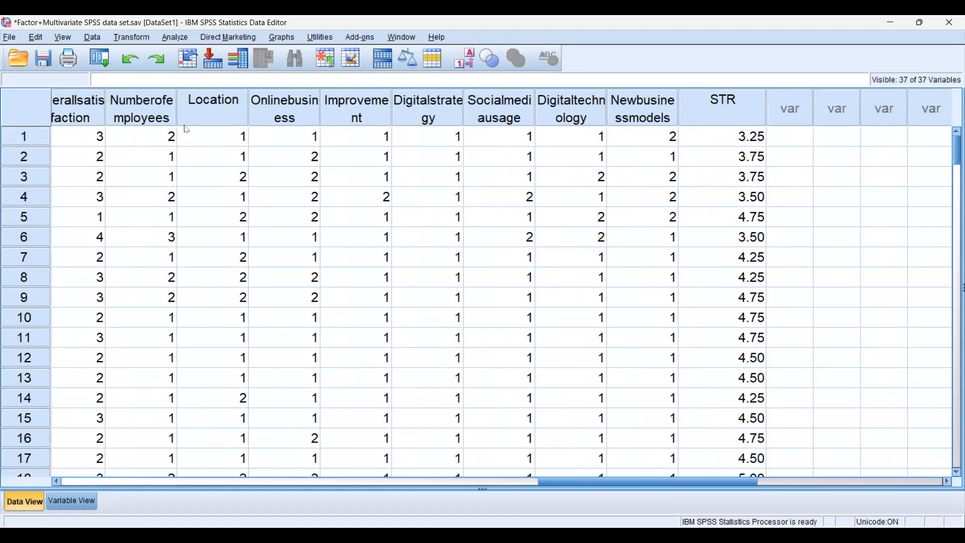
# Start another Compute Variable operation with TEC as the target and clear the STR items from the MEAN expression
pyautogui.click(132, 38)
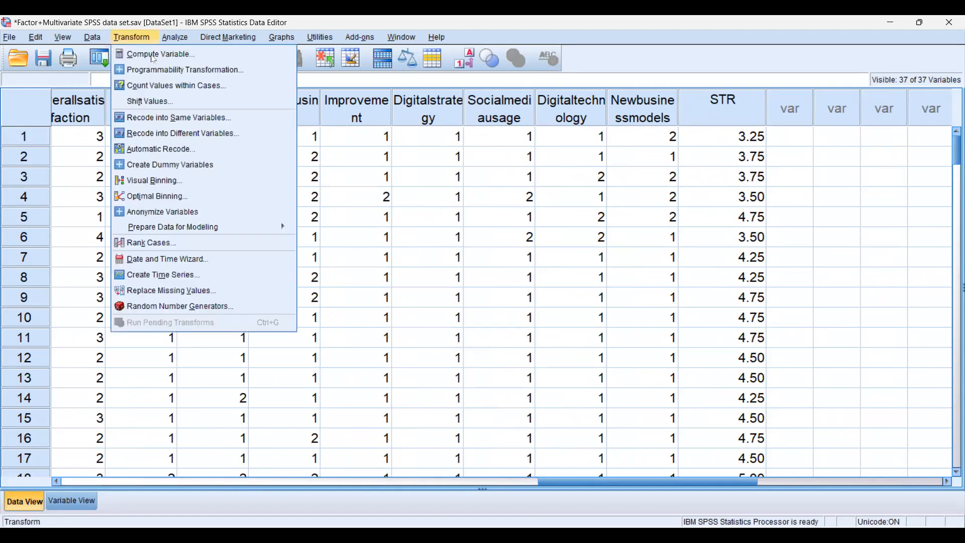
pyautogui.click(154, 54)
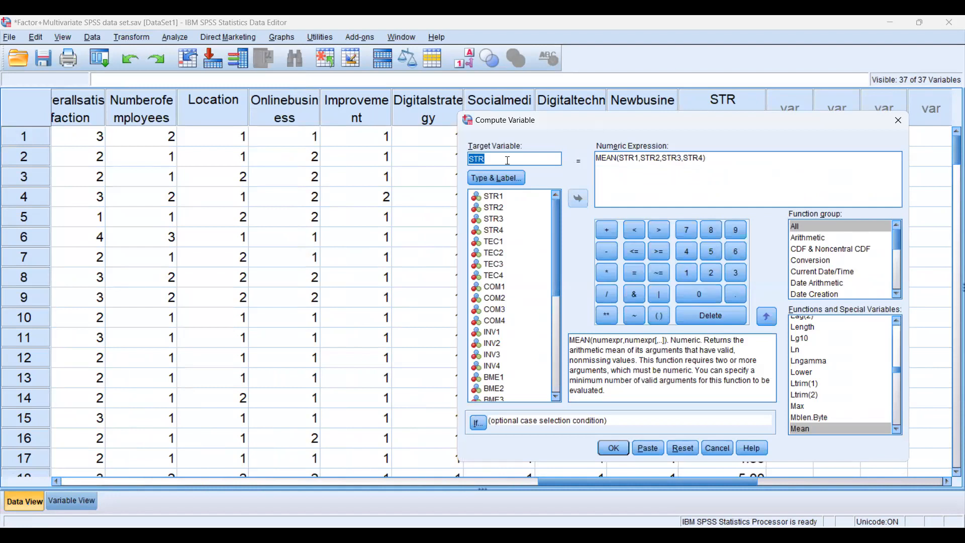
pyautogui.write('TEC')
pyautogui.click(706, 162)
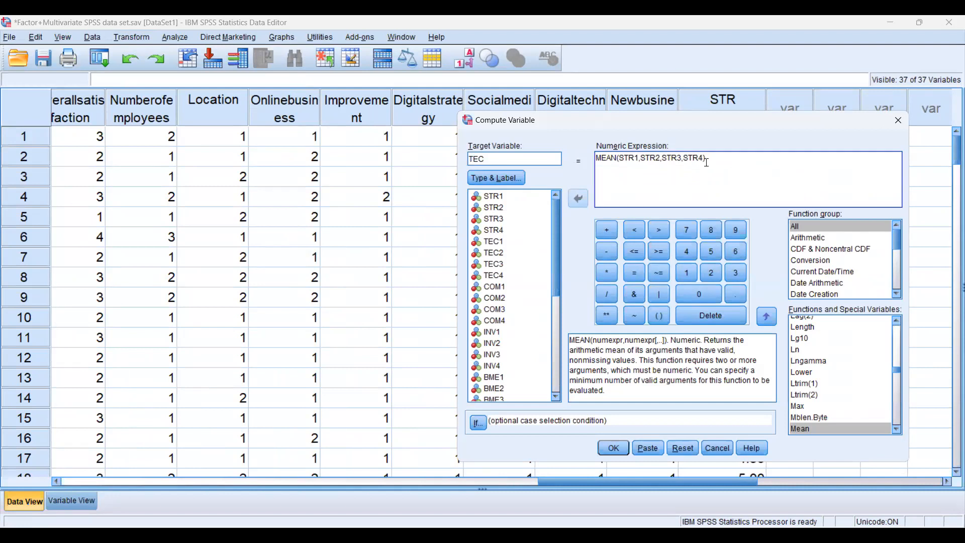
pyautogui.press('BackSpace')
pyautogui.press('BackSpace')
pyautogui.press('BackSpace')
pyautogui.press('BackSpace')
pyautogui.press('BackSpace')
pyautogui.press('BackSpace')
pyautogui.press('BackSpace')
pyautogui.press('BackSpace')
pyautogui.press('BackSpace')
pyautogui.press('BackSpace')
pyautogui.press('BackSpace')
pyautogui.press('BackSpace')
pyautogui.press('BackSpace')
pyautogui.press('BackSpace')
pyautogui.press('BackSpace')
pyautogui.press('BackSpace')
pyautogui.press('BackSpace')
pyautogui.press('BackSpace')
pyautogui.press('BackSpace')
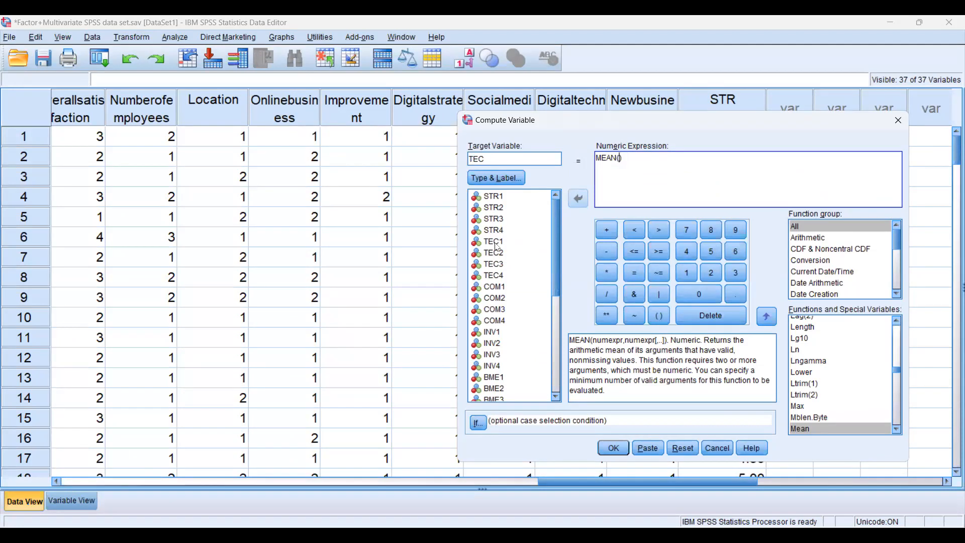
# Fill in the expression as MEAN(TEC1,TEC2,TEC3,TEC4) and compute the TEC variable
pyautogui.click(497, 244)
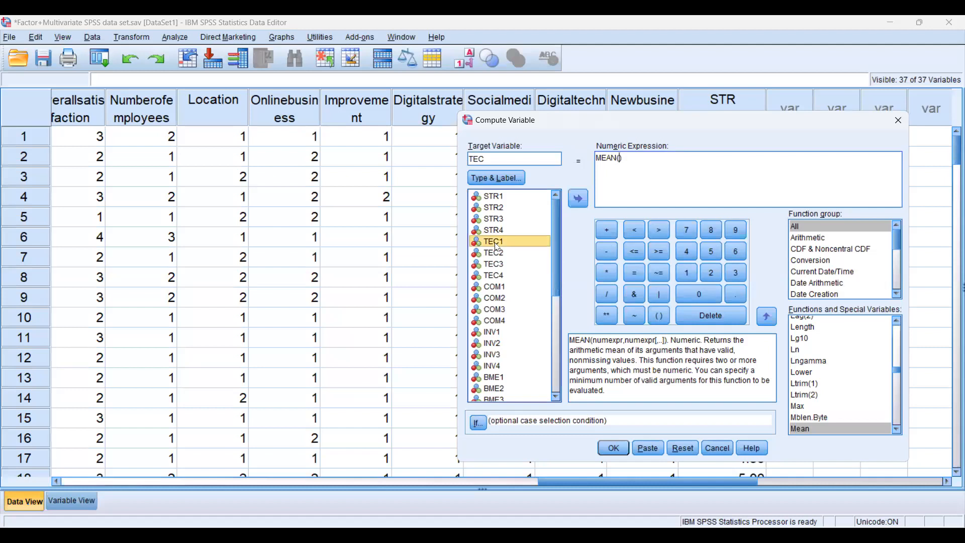
pyautogui.doubleClick(498, 245)
pyautogui.write(',')
pyautogui.click(495, 254)
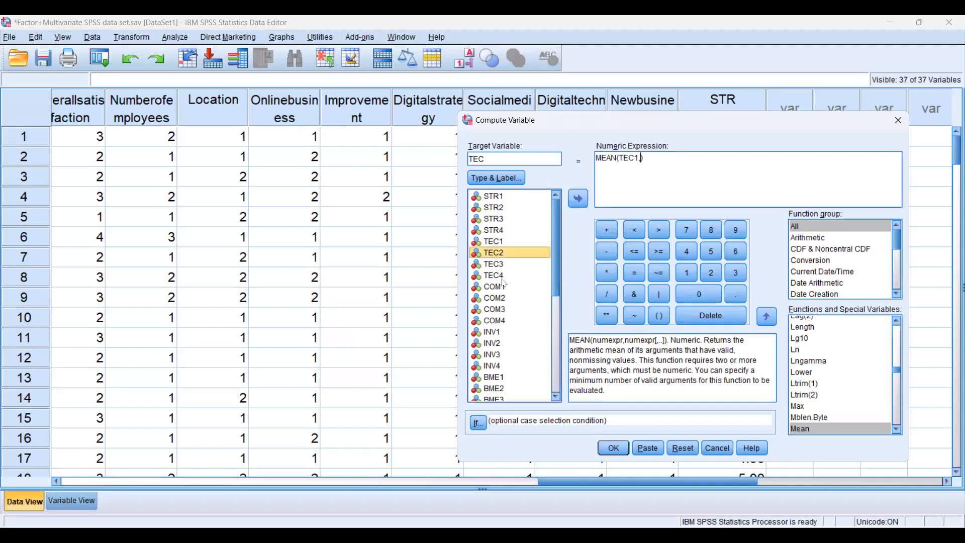
pyautogui.doubleClick(495, 253)
pyautogui.write(',')
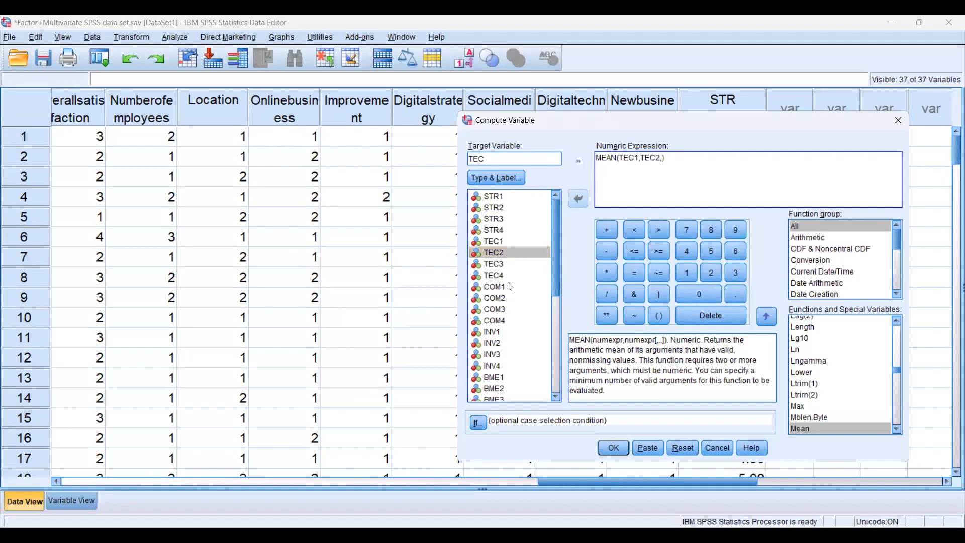
pyautogui.doubleClick(495, 264)
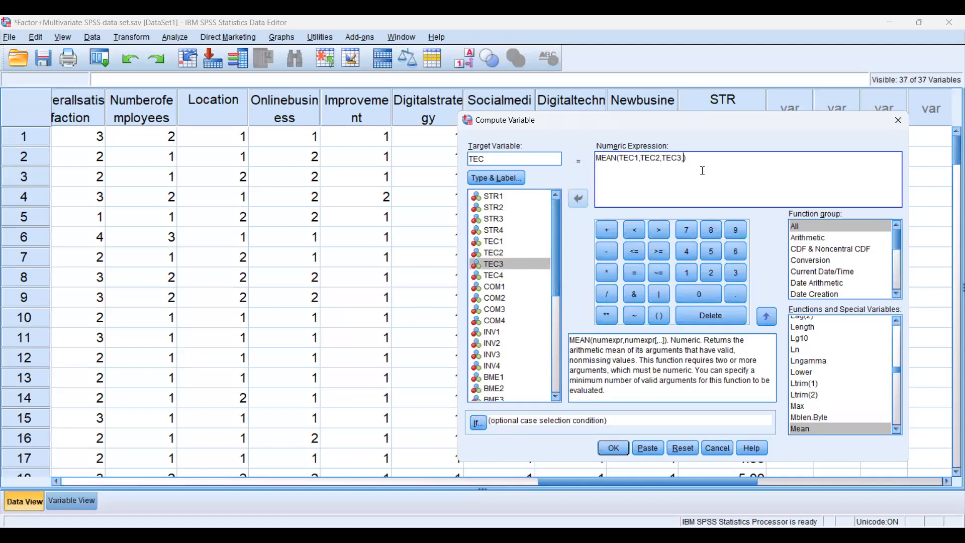
pyautogui.doubleClick(495, 275)
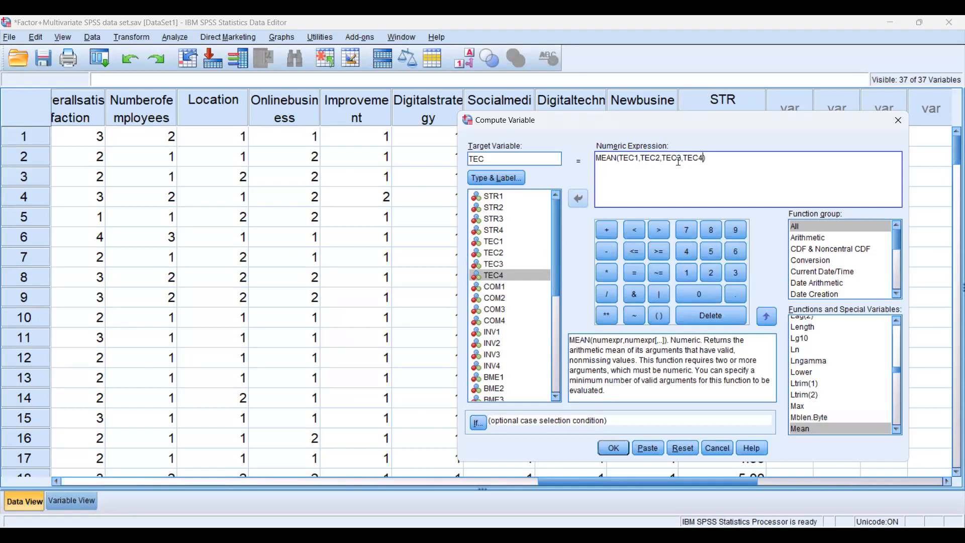
pyautogui.click(614, 448)
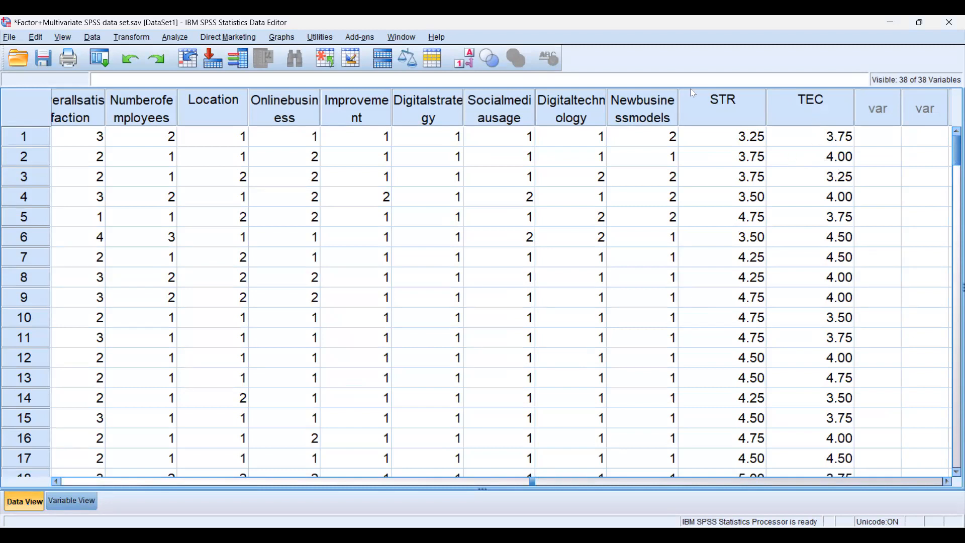
# Start another Compute Variable operation with COM as the target and clear the TEC items from the MEAN expression
pyautogui.click(126, 39)
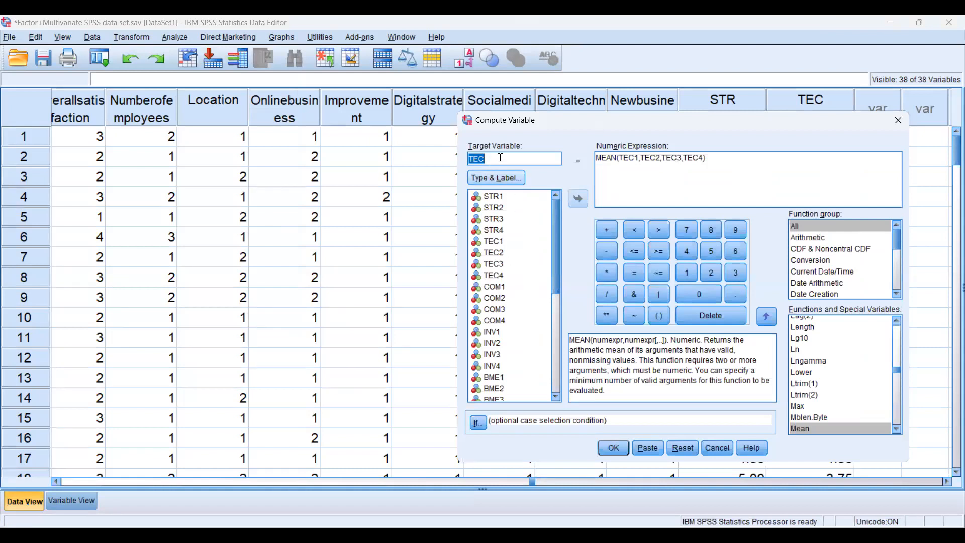
pyautogui.press('BackSpace')
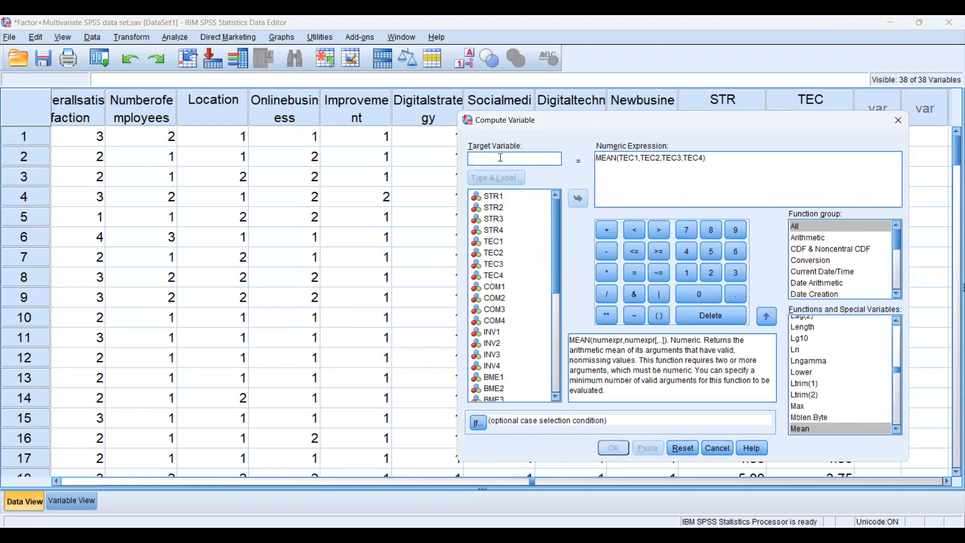
pyautogui.write('com')
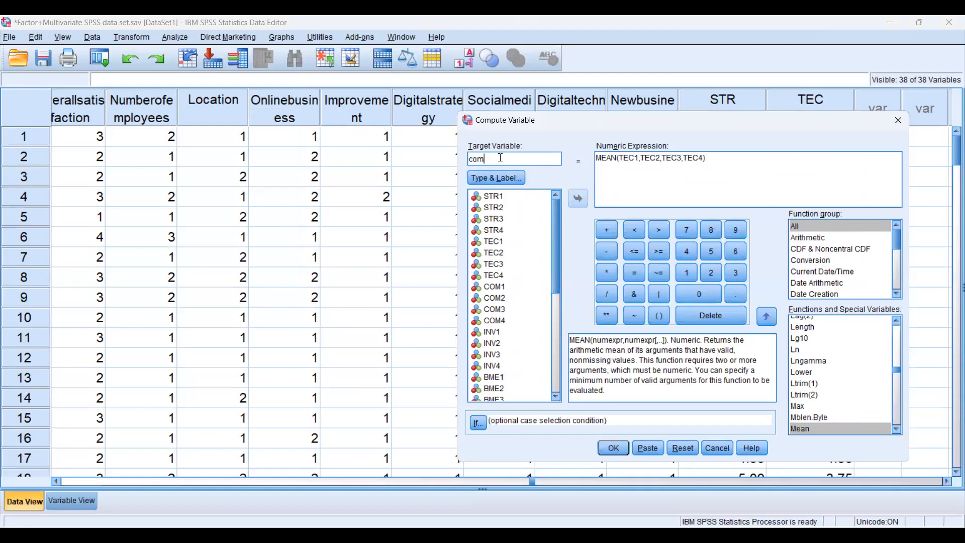
pyautogui.press('BackSpace')
pyautogui.press('BackSpace')
pyautogui.press('BackSpace')
pyautogui.write('COM')
pyautogui.click(708, 168)
pyautogui.press('BackSpace')
pyautogui.press('BackSpace')
pyautogui.press('BackSpace')
pyautogui.press('BackSpace')
pyautogui.press('BackSpace')
pyautogui.press('BackSpace')
pyautogui.press('BackSpace')
pyautogui.press('BackSpace')
pyautogui.press('BackSpace')
pyautogui.press('BackSpace')
pyautogui.press('BackSpace')
pyautogui.press('BackSpace')
pyautogui.press('BackSpace')
pyautogui.press('BackSpace')
pyautogui.press('BackSpace')
pyautogui.press('BackSpace')
pyautogui.press('BackSpace')
pyautogui.press('BackSpace')
pyautogui.press('BackSpace')
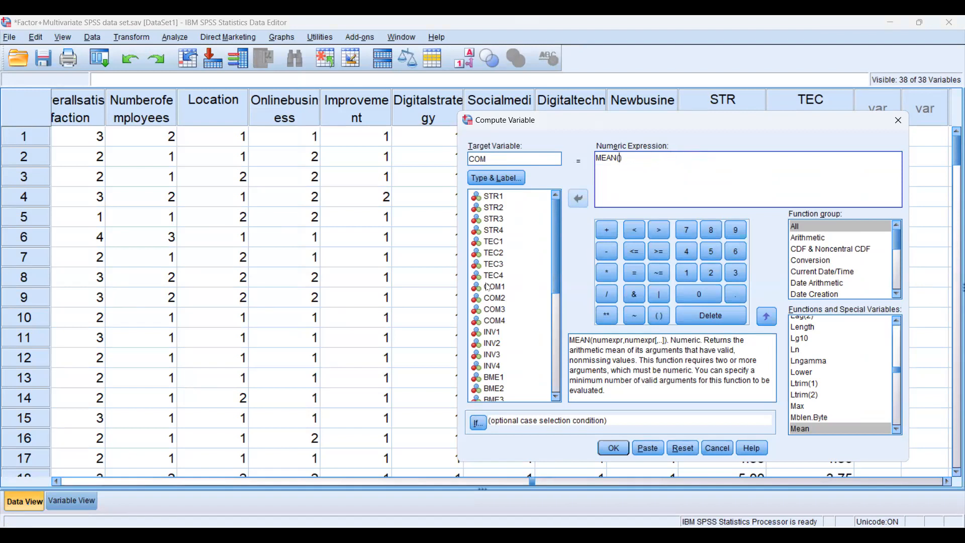
# Fill in the expression as MEAN(COM1,COM2,COM3,COM4) and compute the COM variable
pyautogui.doubleClick(488, 287)
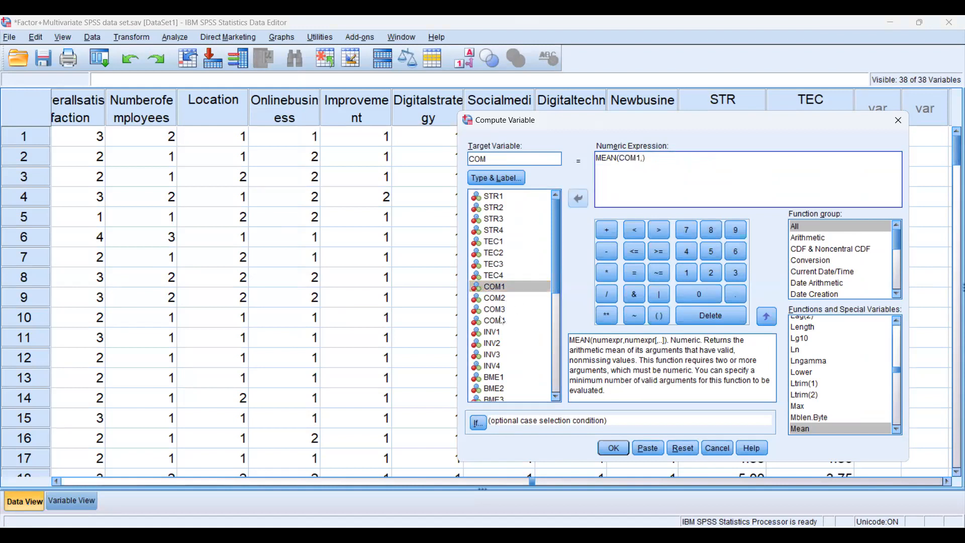
pyautogui.doubleClick(495, 298)
pyautogui.doubleClick(495, 309)
pyautogui.write(',COM3')
pyautogui.doubleClick(495, 320)
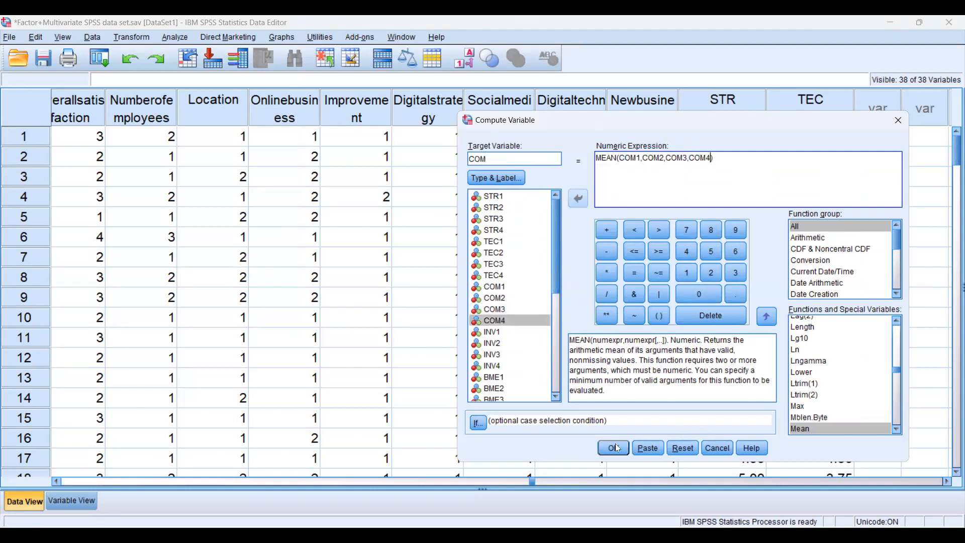
pyautogui.click(614, 448)
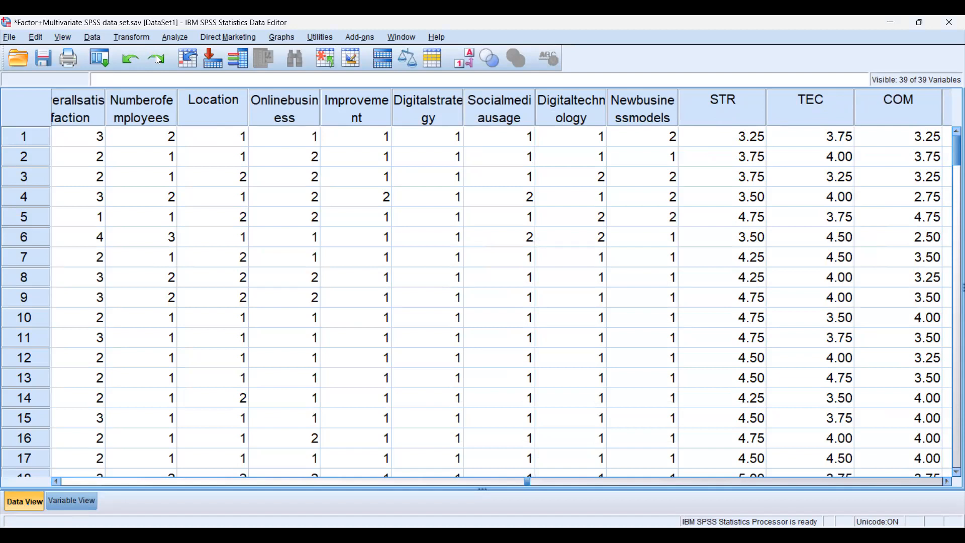
# Start a new Compute Variable operation with MAP as the target and remove the COM items from the MEAN expression
pyautogui.hotkey('alt', 't')
pyautogui.press('Return')
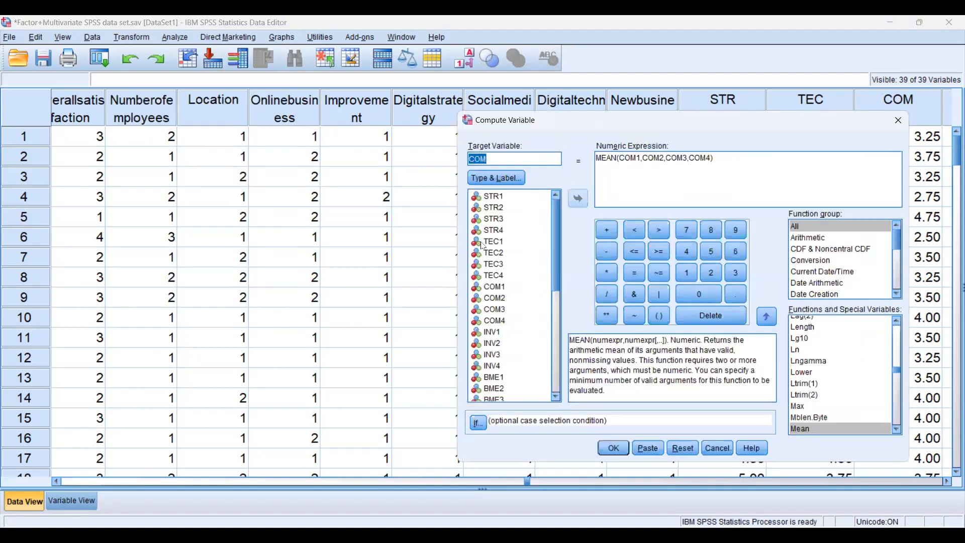
pyautogui.click(557, 317)
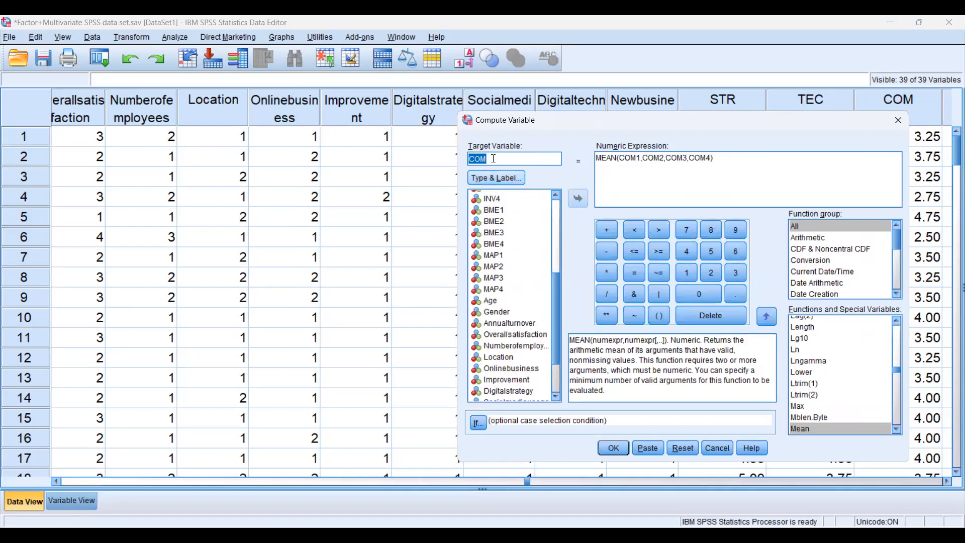
pyautogui.press('BackSpace')
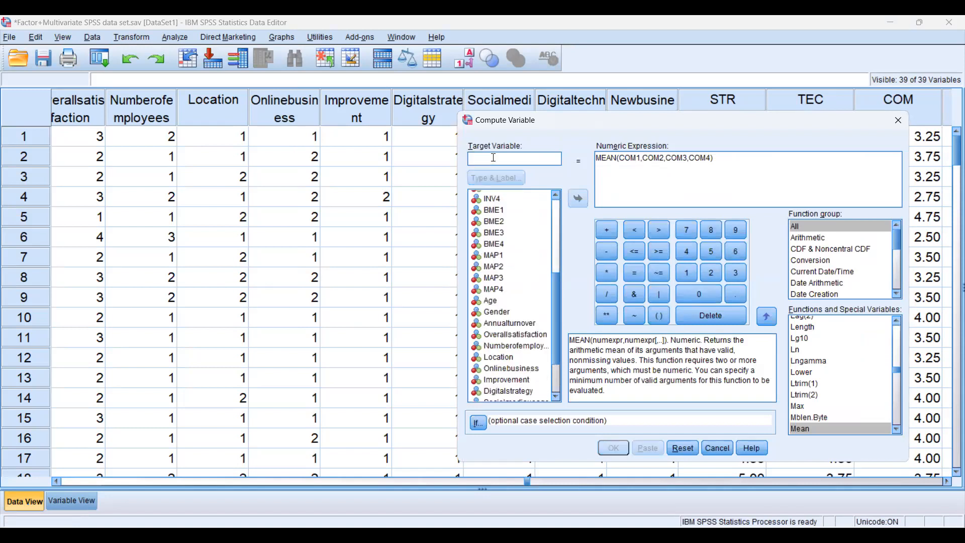
pyautogui.write('MAP')
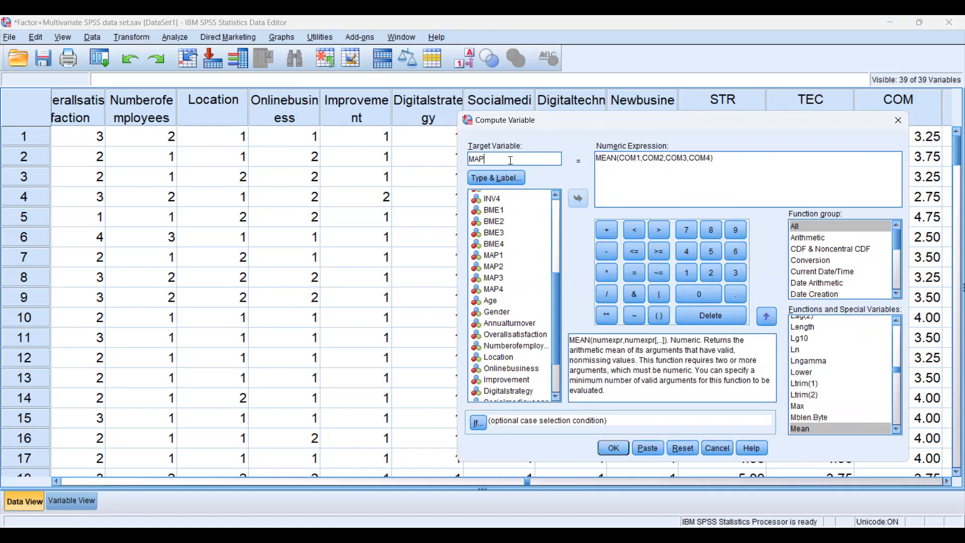
pyautogui.click(708, 157)
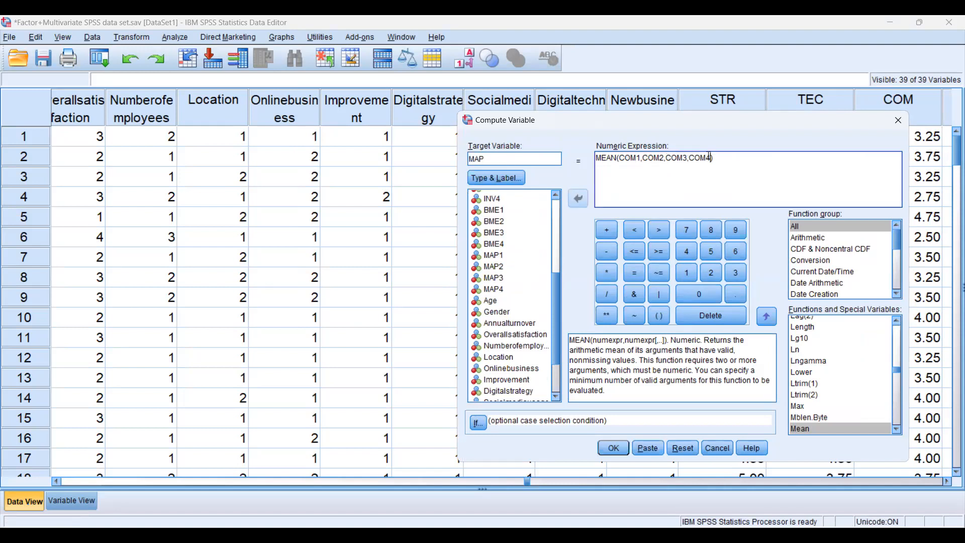
pyautogui.press('BackSpace')
pyautogui.press('BackSpace')
pyautogui.press('BackSpace')
pyautogui.press('BackSpace')
pyautogui.press('BackSpace')
pyautogui.press('BackSpace')
pyautogui.press('BackSpace')
pyautogui.press('BackSpace')
pyautogui.press('BackSpace')
pyautogui.press('BackSpace')
pyautogui.press('BackSpace')
pyautogui.press('BackSpace')
pyautogui.press('BackSpace')
pyautogui.press('BackSpace')
pyautogui.press('BackSpace')
pyautogui.press('BackSpace')
pyautogui.press('BackSpace')
pyautogui.press('BackSpace')
pyautogui.press('BackSpace')
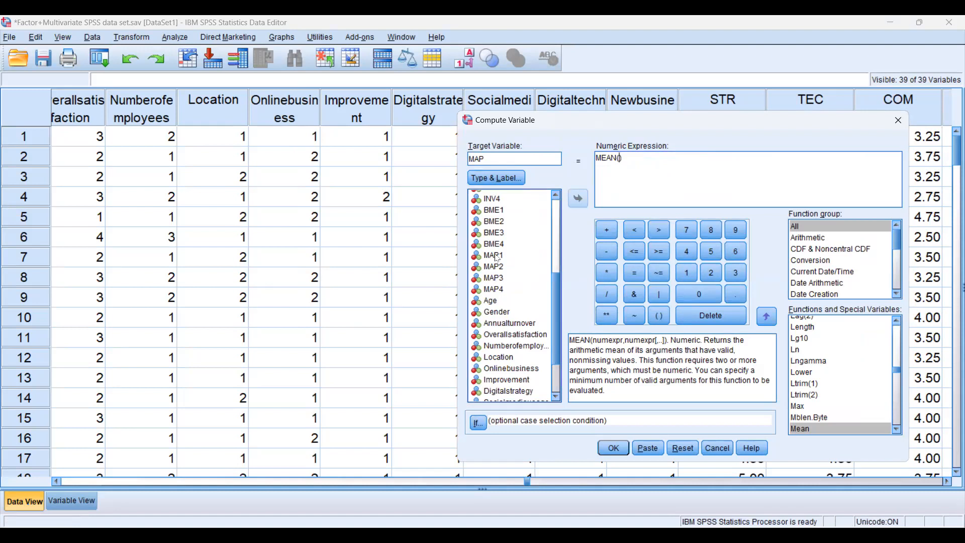
# Complete the expression as MEAN(MAP1,MAP2,MAP3,MAP4), compute the MAP variable and check its new column at the end of the data
pyautogui.doubleClick(493, 255)
pyautogui.write(',MAP2')
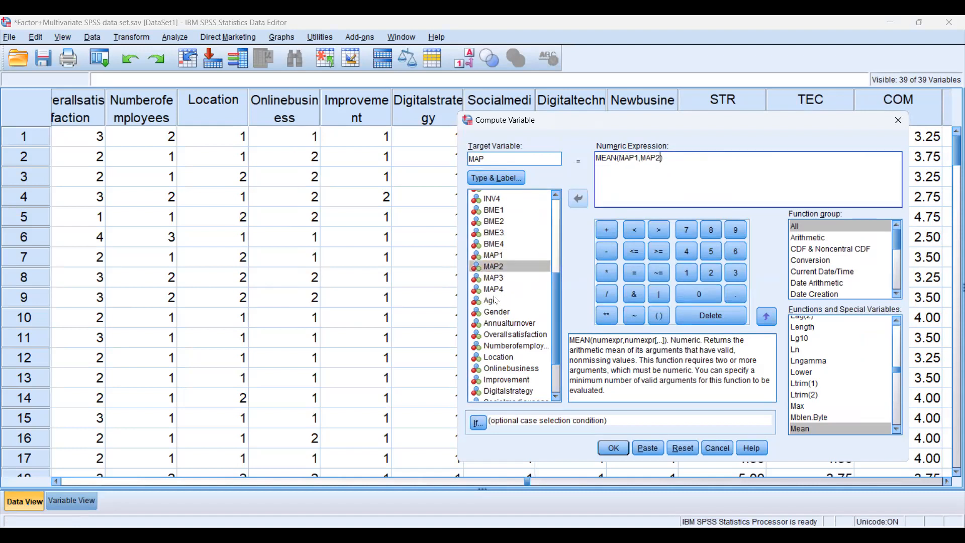
pyautogui.doubleClick(495, 266)
pyautogui.write(',')
pyautogui.doubleClick(498, 278)
pyautogui.write(',MAP3,')
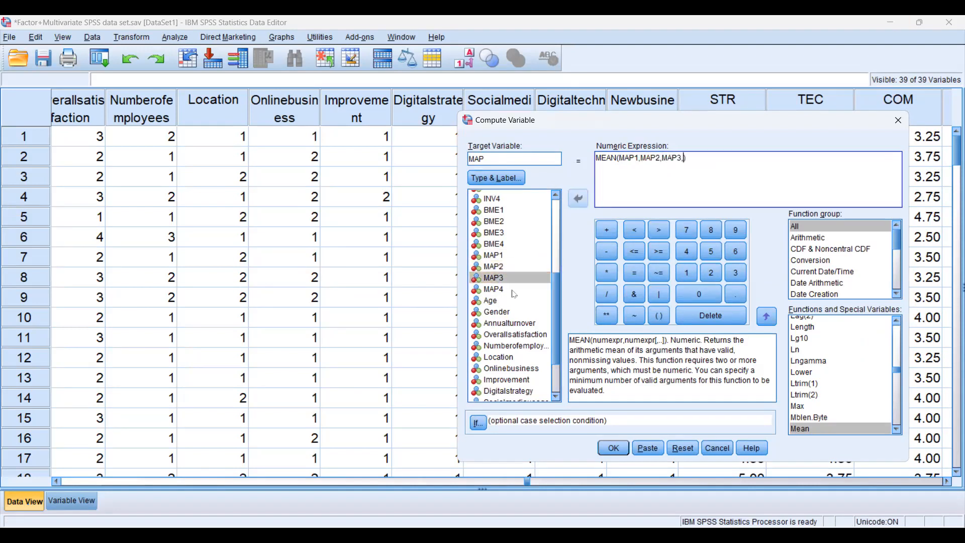
pyautogui.doubleClick(495, 291)
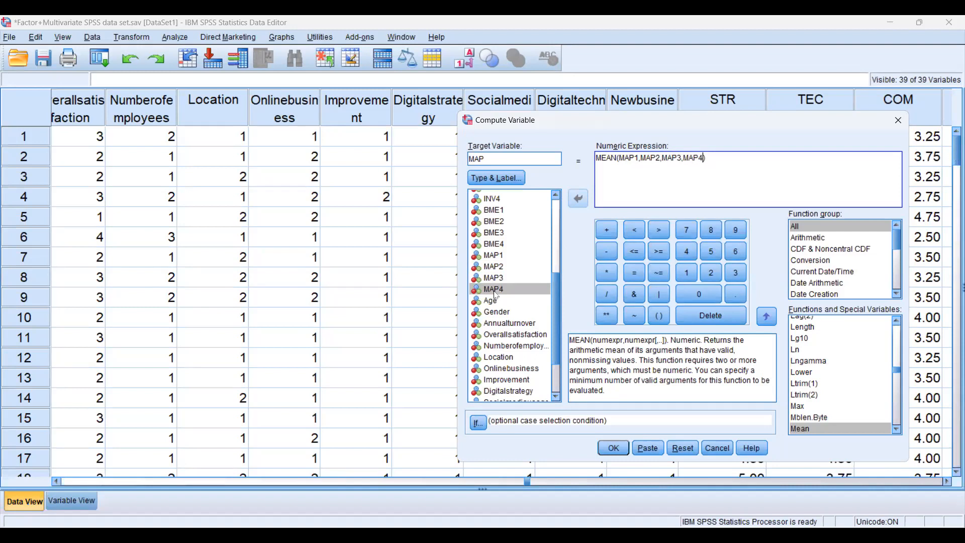
pyautogui.click(621, 451)
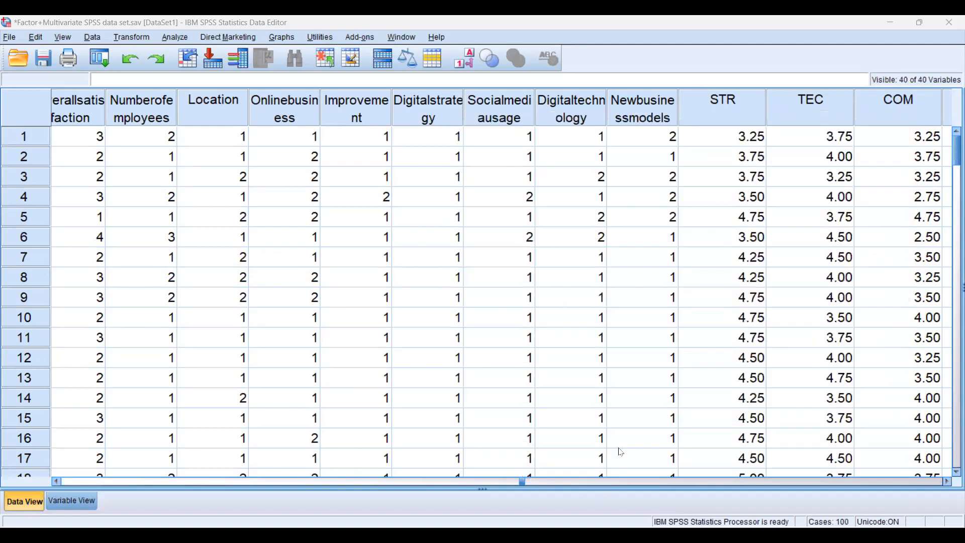
pyautogui.click(522, 482)
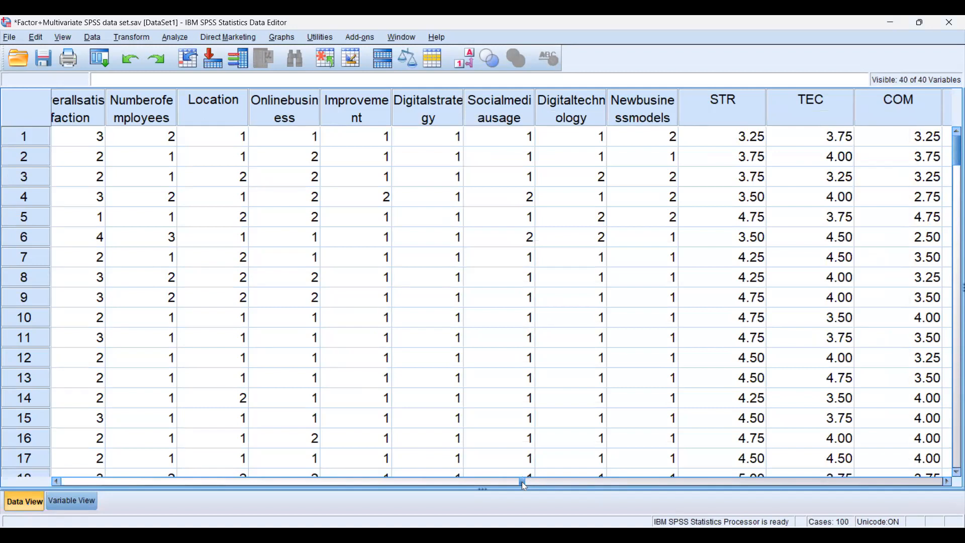
pyautogui.moveTo(524, 485); pyautogui.dragTo(744, 464)
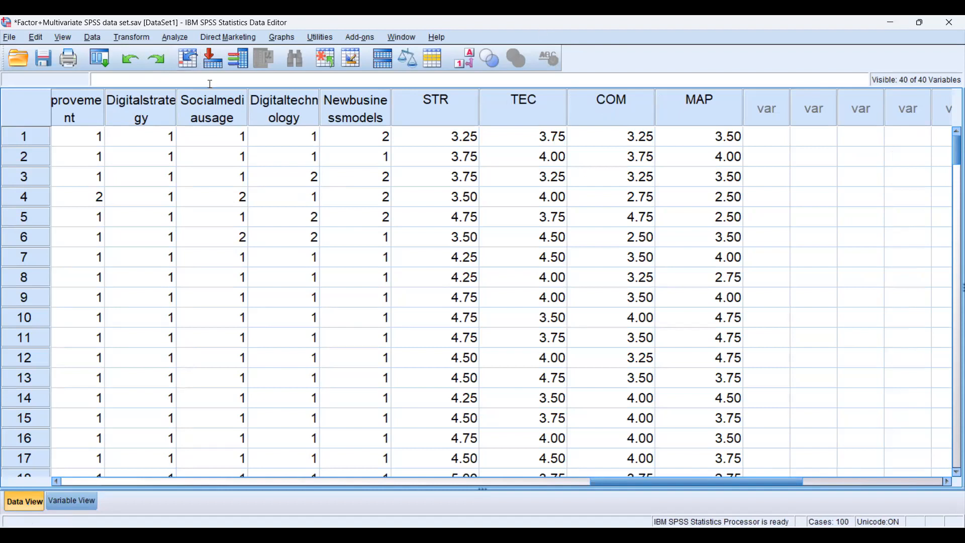
# Bring up the available Correlate analyses for the data set
pyautogui.click(177, 39)
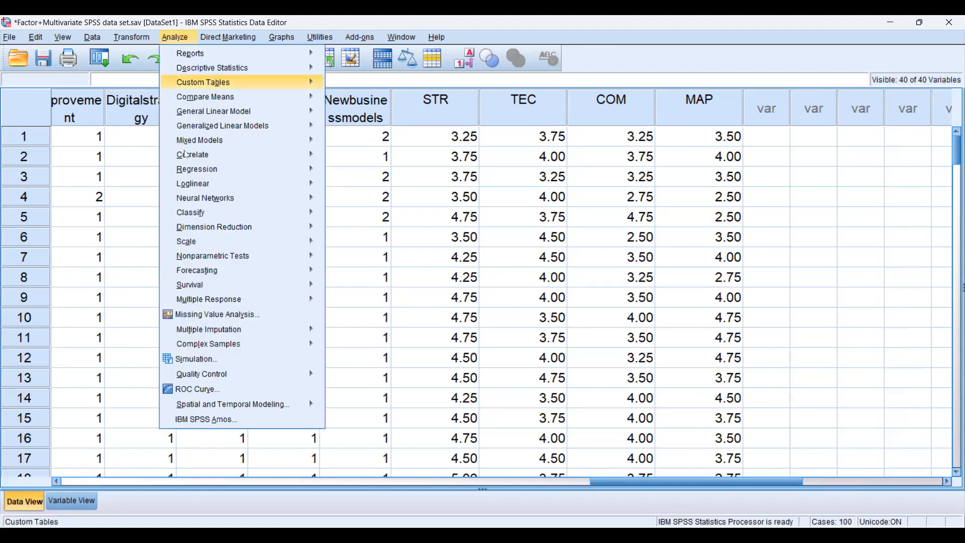
pyautogui.moveTo(192, 157)
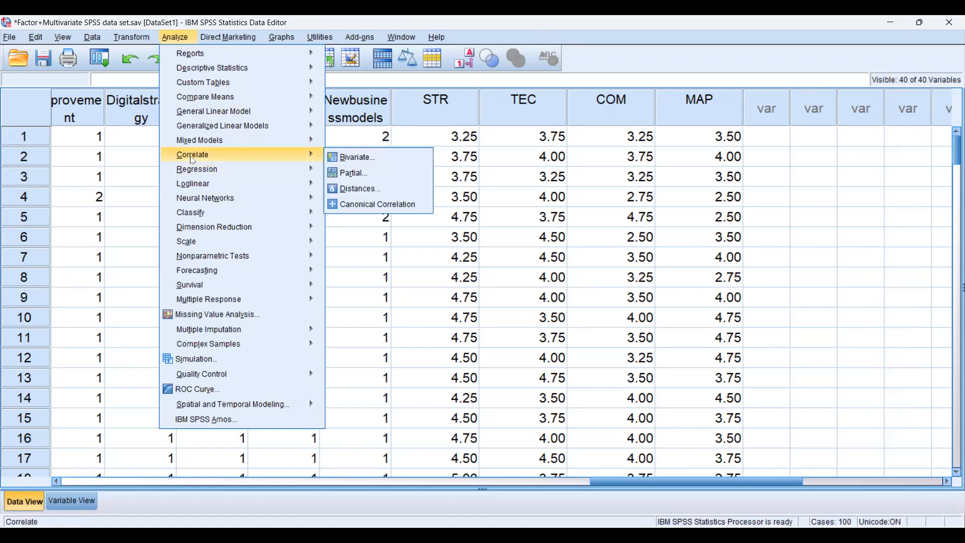
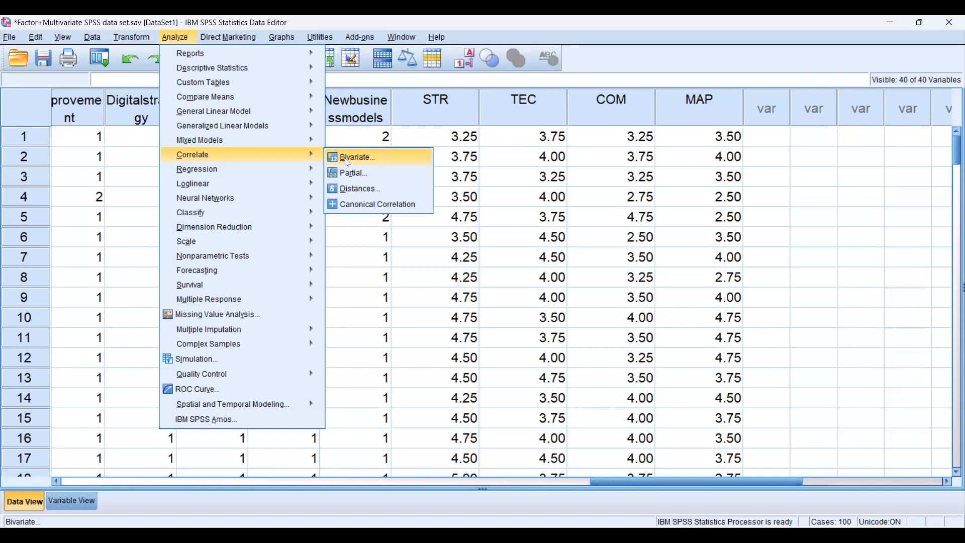
# Start a bivariate correlation and add STR, TEC, COM and MAP as its variables
pyautogui.click(348, 162)
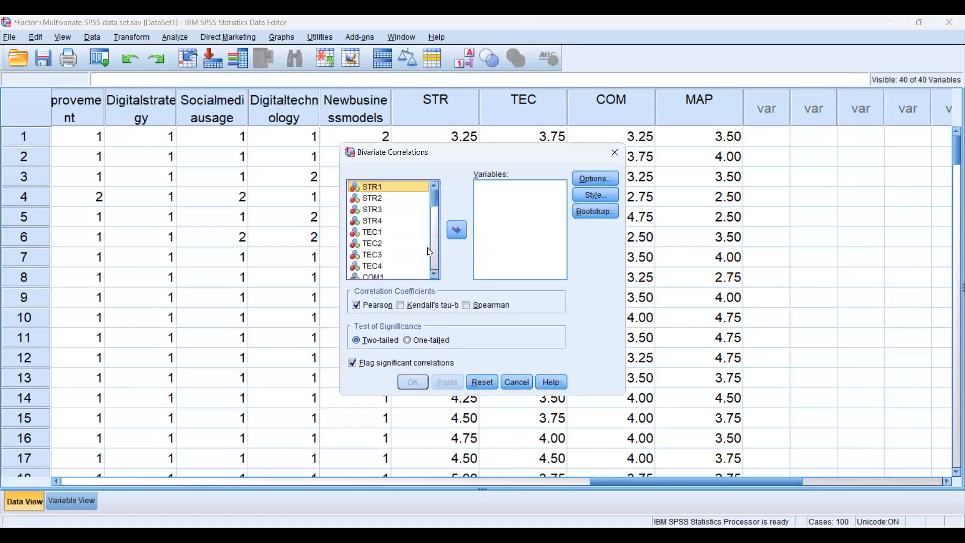
pyautogui.scroll(-10, 425, 262)
pyautogui.scroll(-2, 424, 262)
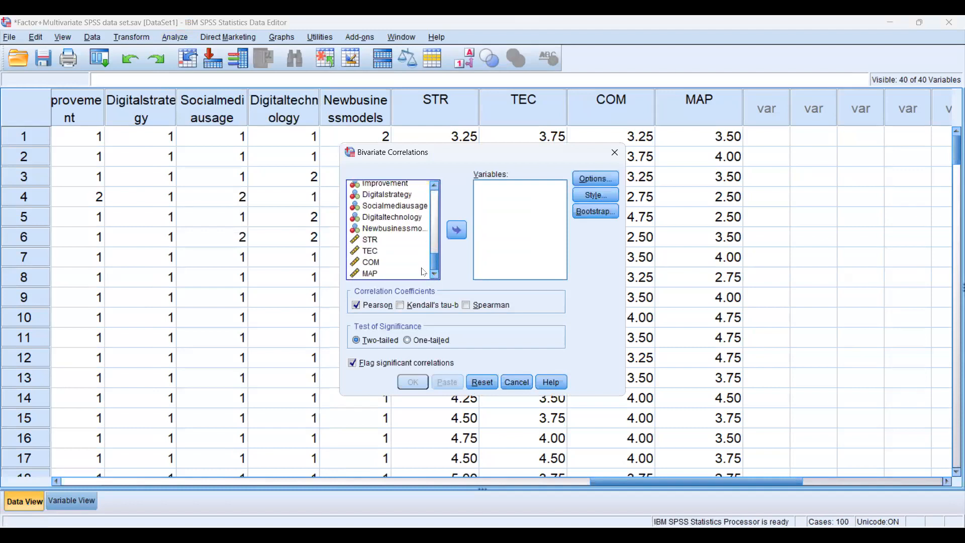
pyautogui.click(373, 242)
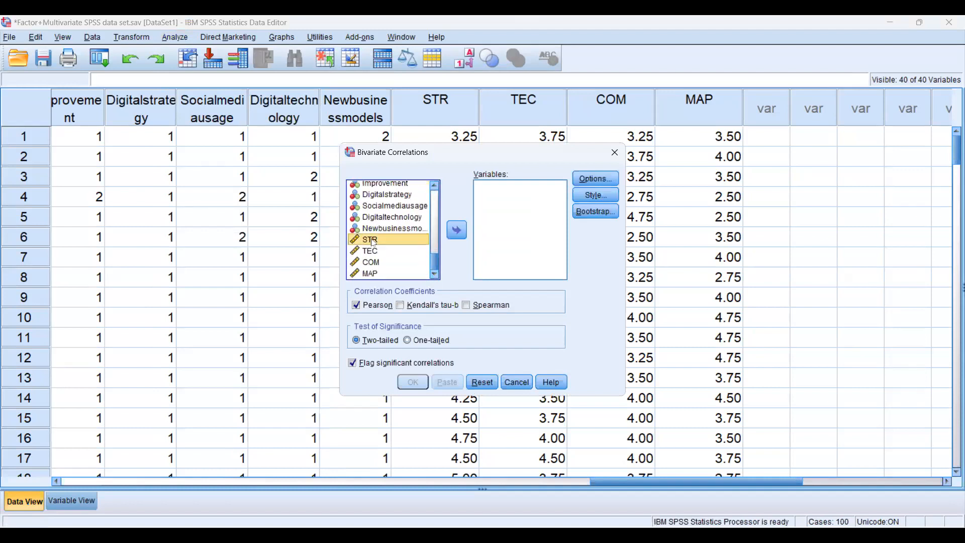
pyautogui.keyDown('shift'); pyautogui.click(368, 275); pyautogui.keyUp('shift')
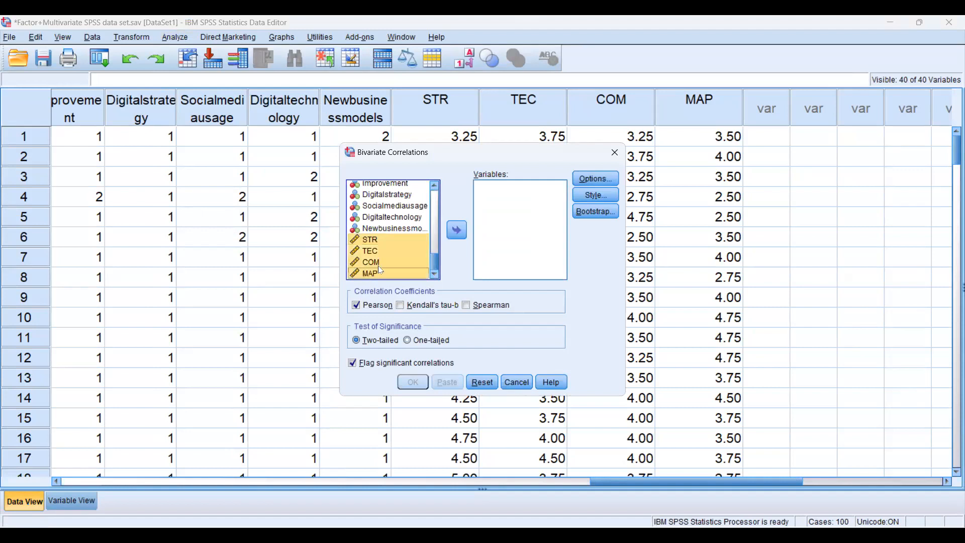
pyautogui.click(456, 231)
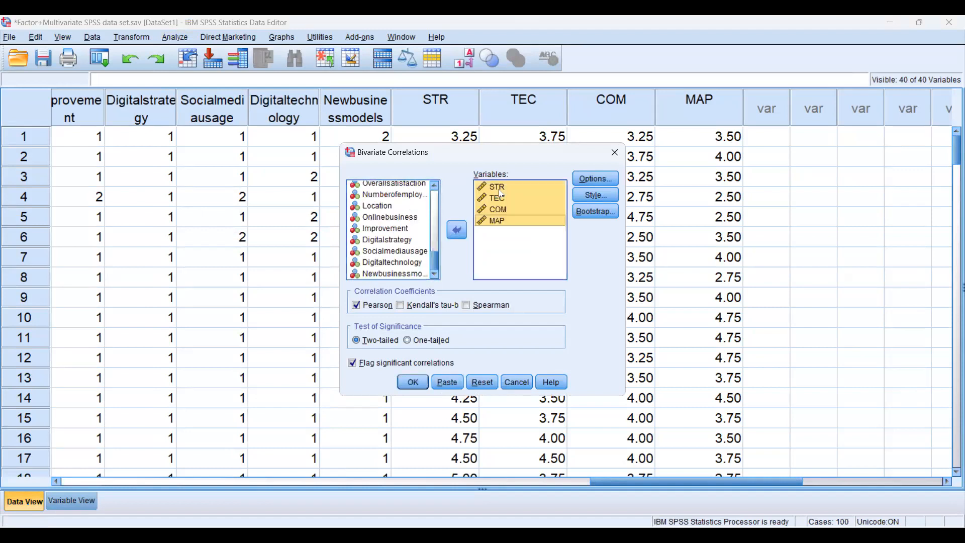
# Review the correlation's statistics and missing-value options, then run it as a two-tailed Pearson correlation
pyautogui.click(595, 179)
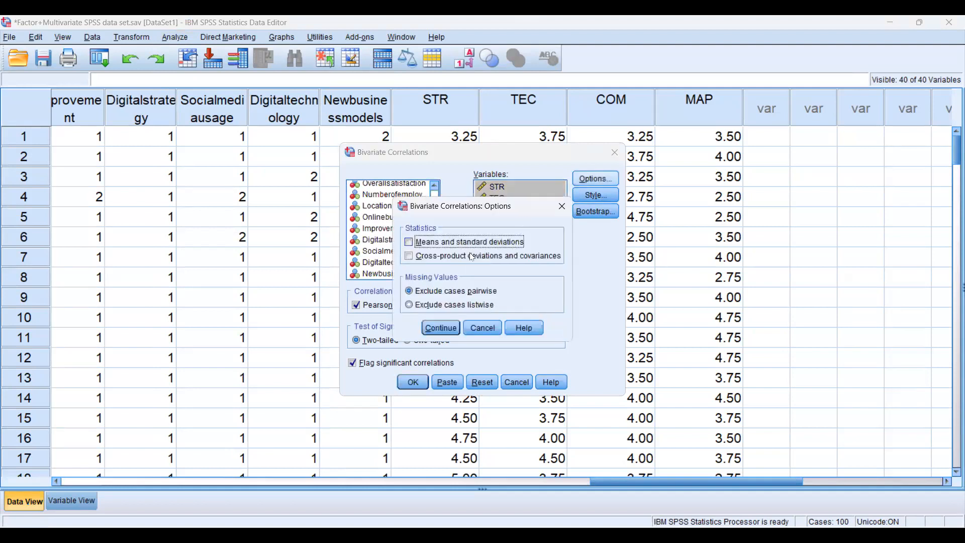
pyautogui.click(476, 331)
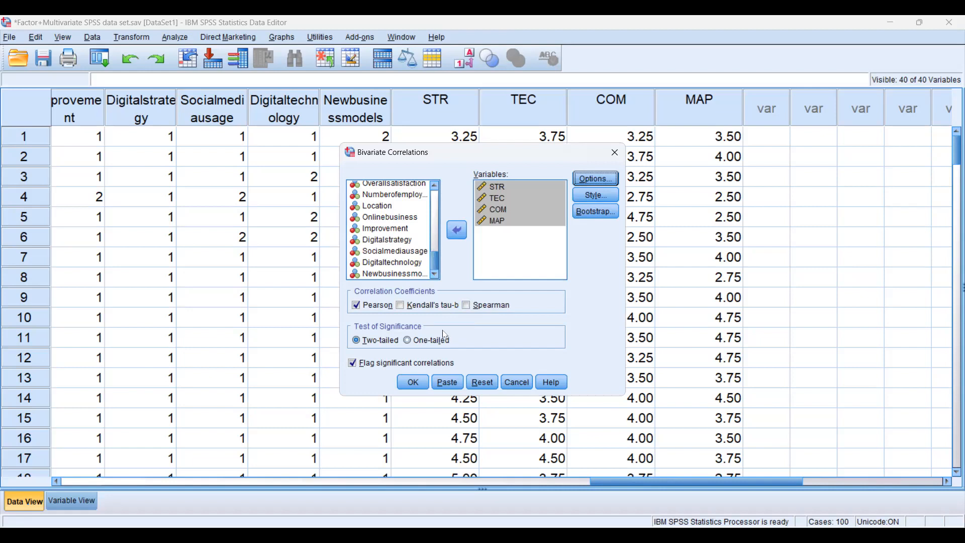
pyautogui.click(407, 385)
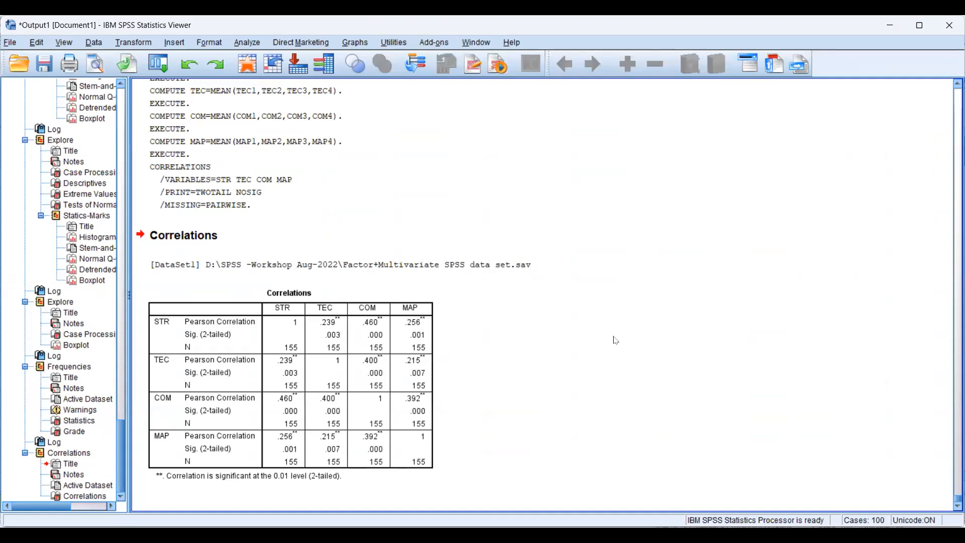
# Examine the Pearson coefficients of STR, TEC and COM with MAP in the Correlations table
pyautogui.click(587, 137)
pyautogui.click(174, 402)
pyautogui.moveTo(160, 325)
pyautogui.mouseDown()
pyautogui.moveTo(392, 336)
pyautogui.moveTo(408, 317)
pyautogui.mouseUp()
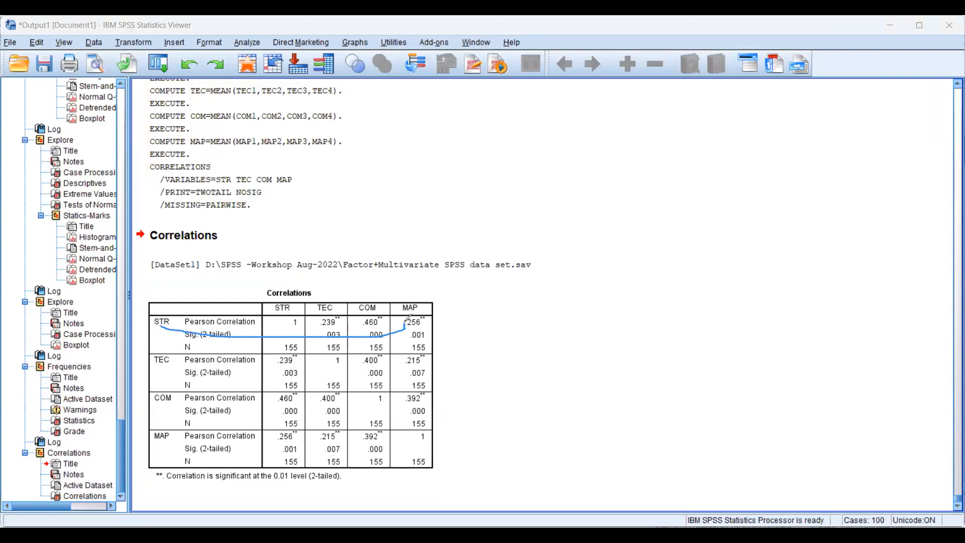
pyautogui.moveTo(160, 363)
pyautogui.mouseDown()
pyautogui.moveTo(261, 373)
pyautogui.moveTo(390, 365)
pyautogui.mouseUp()
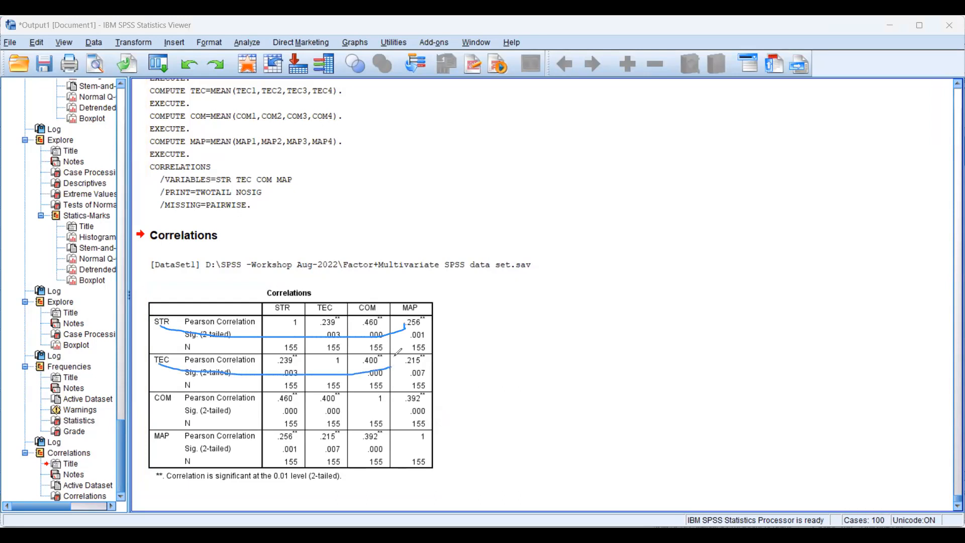
pyautogui.moveTo(171, 402)
pyautogui.mouseDown()
pyautogui.moveTo(378, 405)
pyautogui.moveTo(400, 395)
pyautogui.mouseUp()
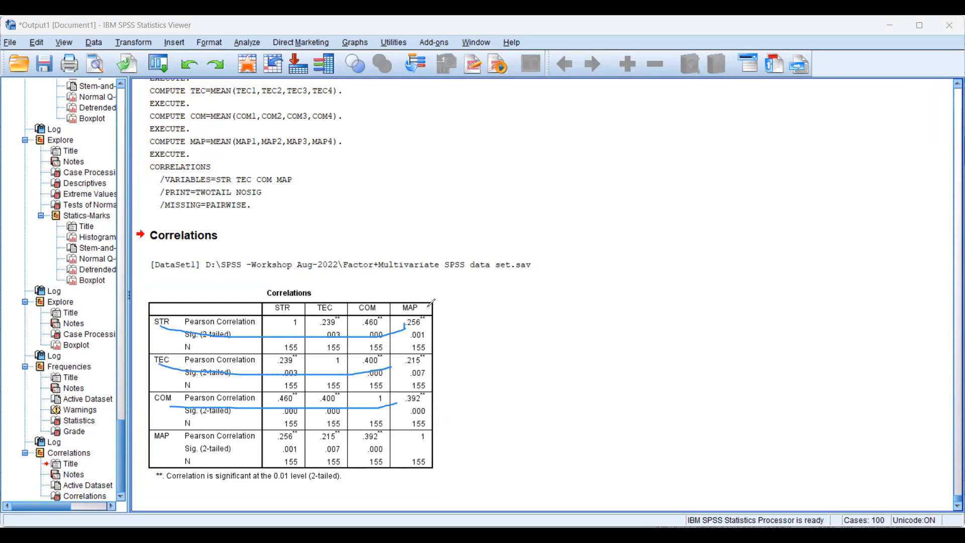
pyautogui.moveTo(434, 323)
pyautogui.mouseDown()
pyautogui.moveTo(405, 328)
pyautogui.moveTo(417, 302)
pyautogui.moveTo(442, 311)
pyautogui.moveTo(442, 321)
pyautogui.mouseUp()
pyautogui.moveTo(428, 364); pyautogui.dragTo(394, 368)
pyautogui.moveTo(429, 402)
pyautogui.mouseDown()
pyautogui.moveTo(405, 409)
pyautogui.moveTo(431, 391)
pyautogui.moveTo(430, 400)
pyautogui.mouseUp()
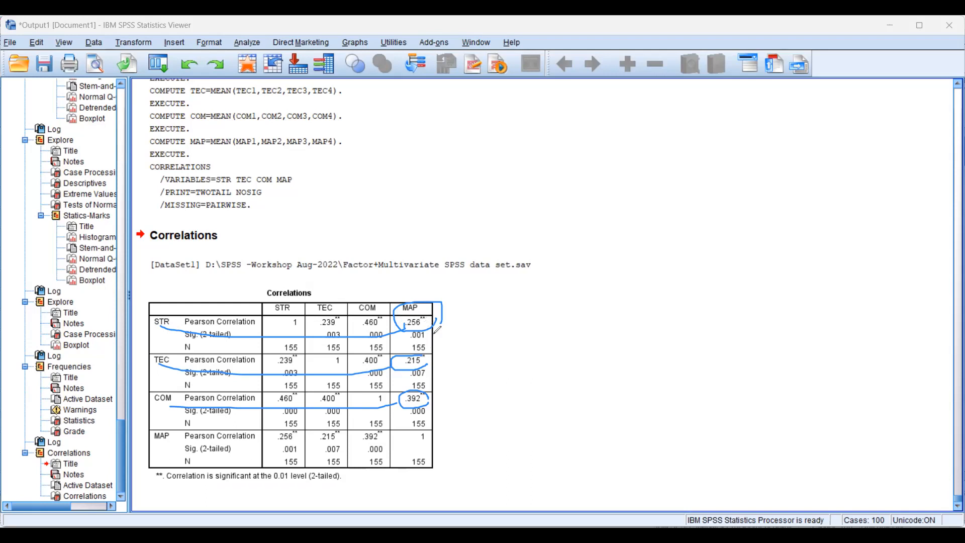
# Examine the STR–MAP coefficient and compare its two-tailed significance with the 0.05 level
pyautogui.moveTo(437, 340)
pyautogui.mouseDown()
pyautogui.moveTo(402, 334)
pyautogui.moveTo(438, 324)
pyautogui.mouseUp()
pyautogui.moveTo(183, 332)
pyautogui.mouseDown()
pyautogui.moveTo(245, 332)
pyautogui.moveTo(189, 332)
pyautogui.mouseUp()
pyautogui.moveTo(515, 315)
pyautogui.mouseDown()
pyautogui.moveTo(529, 360)
pyautogui.moveTo(526, 331)
pyautogui.moveTo(622, 291)
pyautogui.moveTo(611, 289)
pyautogui.moveTo(643, 284)
pyautogui.moveTo(632, 295)
pyautogui.moveTo(654, 284)
pyautogui.mouseUp()
pyautogui.moveTo(713, 267); pyautogui.dragTo(520, 379)
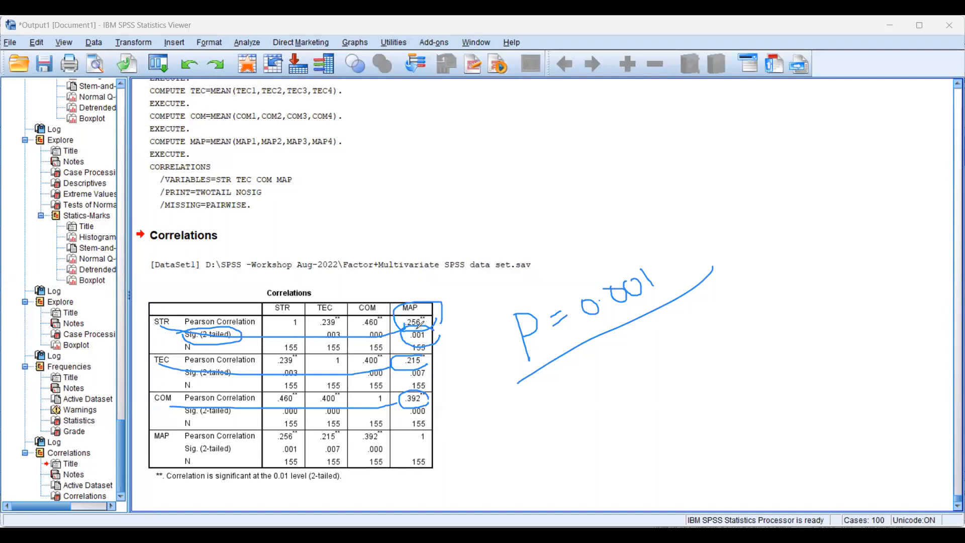
pyautogui.moveTo(559, 398)
pyautogui.mouseDown()
pyautogui.moveTo(573, 386)
pyautogui.moveTo(594, 396)
pyautogui.mouseUp()
pyautogui.moveTo(612, 376)
pyautogui.mouseDown()
pyautogui.moveTo(600, 385)
pyautogui.moveTo(662, 360)
pyautogui.moveTo(651, 370)
pyautogui.moveTo(655, 344)
pyautogui.moveTo(669, 358)
pyautogui.moveTo(664, 351)
pyautogui.mouseUp()
pyautogui.click(626, 373)
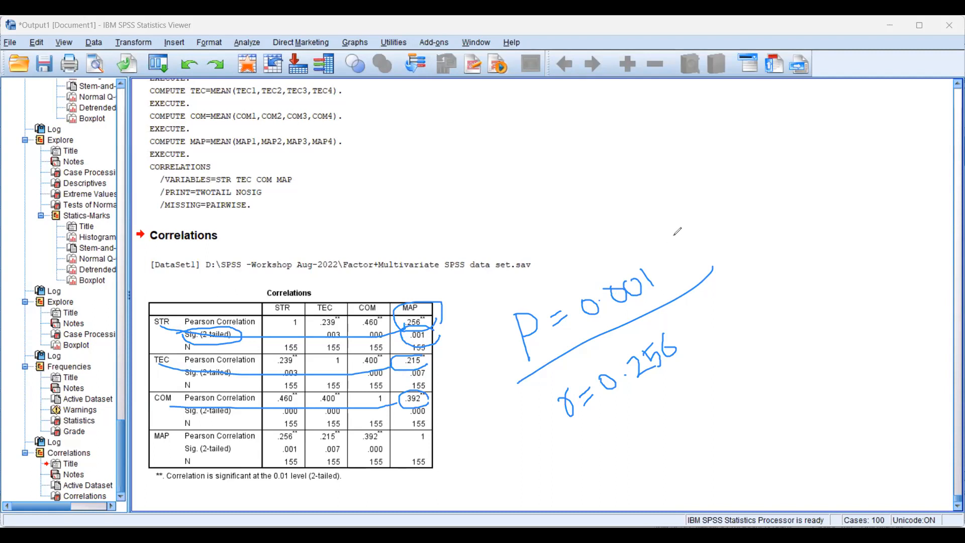
pyautogui.moveTo(673, 236)
pyautogui.mouseDown()
pyautogui.moveTo(660, 276)
pyautogui.moveTo(694, 276)
pyautogui.moveTo(697, 232)
pyautogui.moveTo(751, 222)
pyautogui.moveTo(739, 211)
pyautogui.moveTo(779, 224)
pyautogui.mouseUp()
pyautogui.click(733, 229)
pyautogui.moveTo(763, 273)
pyautogui.mouseDown()
pyautogui.moveTo(818, 205)
pyautogui.moveTo(795, 269)
pyautogui.mouseUp()
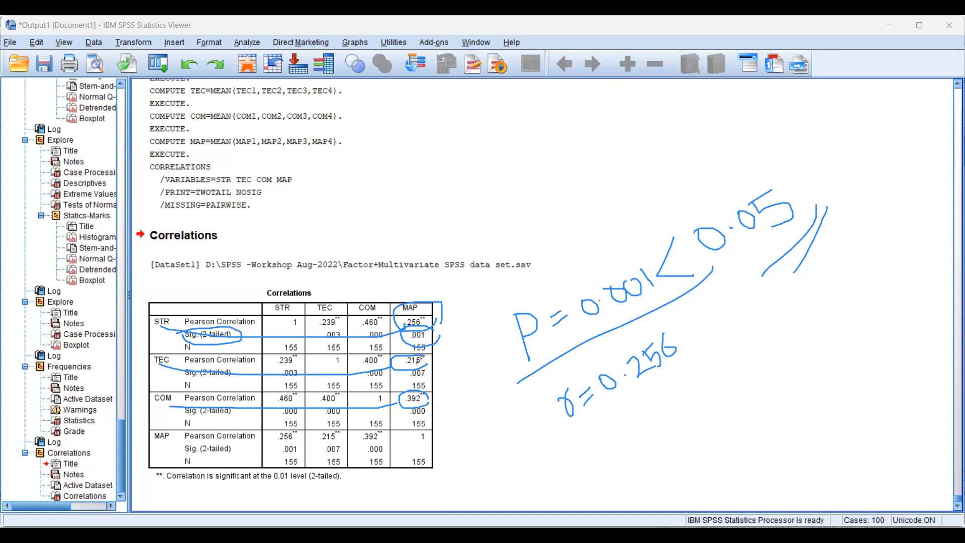
# Examine the TEC–MAP coefficient and compare its two-tailed significance with the 0.05 level
pyautogui.moveTo(620, 439)
pyautogui.mouseDown()
pyautogui.moveTo(628, 451)
pyautogui.moveTo(648, 424)
pyautogui.moveTo(654, 433)
pyautogui.moveTo(675, 409)
pyautogui.moveTo(701, 409)
pyautogui.moveTo(713, 394)
pyautogui.moveTo(707, 400)
pyautogui.moveTo(724, 402)
pyautogui.moveTo(673, 460)
pyautogui.mouseUp()
pyautogui.click(685, 412)
pyautogui.moveTo(732, 397); pyautogui.dragTo(704, 452)
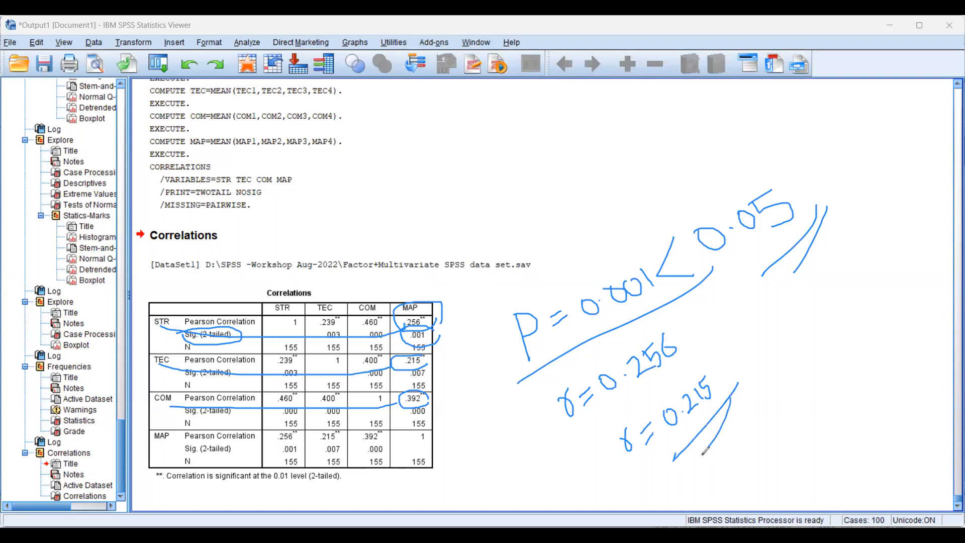
pyautogui.moveTo(737, 346)
pyautogui.mouseDown()
pyautogui.moveTo(752, 367)
pyautogui.moveTo(749, 353)
pyautogui.moveTo(766, 332)
pyautogui.moveTo(787, 329)
pyautogui.moveTo(822, 291)
pyautogui.moveTo(831, 301)
pyautogui.mouseUp()
pyautogui.click(804, 316)
pyautogui.moveTo(840, 252)
pyautogui.mouseDown()
pyautogui.moveTo(865, 288)
pyautogui.moveTo(862, 255)
pyautogui.moveTo(889, 253)
pyautogui.moveTo(880, 241)
pyautogui.moveTo(893, 242)
pyautogui.moveTo(894, 257)
pyautogui.mouseUp()
pyautogui.click(879, 263)
pyautogui.click(887, 236)
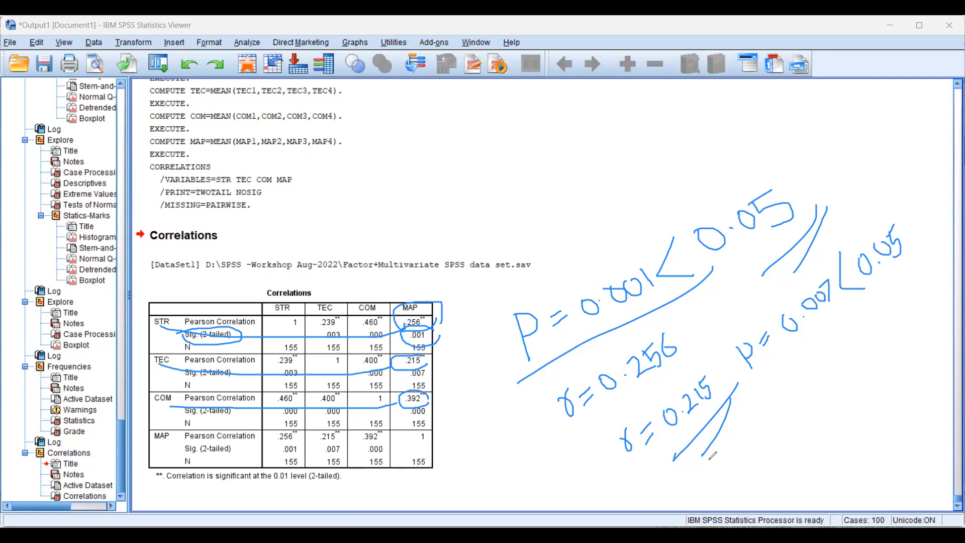
# Compare the two-tailed significance of the COM–MAP correlation with the chosen significance level
pyautogui.moveTo(718, 460)
pyautogui.mouseDown()
pyautogui.moveTo(737, 461)
pyautogui.moveTo(749, 492)
pyautogui.moveTo(737, 470)
pyautogui.moveTo(779, 420)
pyautogui.moveTo(771, 419)
pyautogui.moveTo(815, 383)
pyautogui.moveTo(807, 393)
pyautogui.mouseUp()
pyautogui.moveTo(819, 355)
pyautogui.mouseDown()
pyautogui.moveTo(814, 376)
pyautogui.moveTo(837, 359)
pyautogui.moveTo(846, 366)
pyautogui.moveTo(861, 342)
pyautogui.mouseUp()
pyautogui.click(852, 350)
pyautogui.moveTo(870, 340)
pyautogui.mouseDown()
pyautogui.moveTo(855, 429)
pyautogui.moveTo(876, 420)
pyautogui.mouseUp()
pyautogui.moveTo(786, 459); pyautogui.dragTo(825, 388)
pyautogui.moveTo(803, 445); pyautogui.dragTo(828, 399)
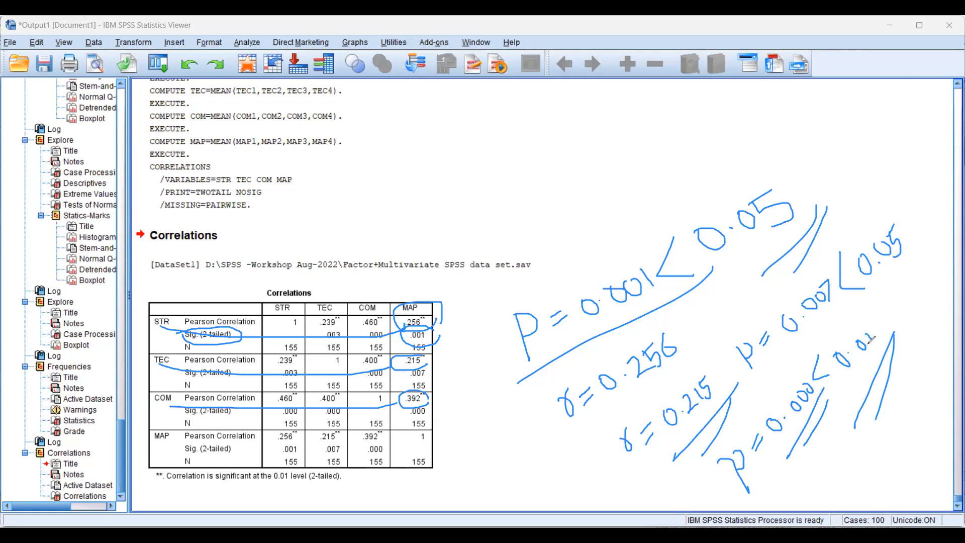
pyautogui.moveTo(879, 336)
pyautogui.mouseDown()
pyautogui.moveTo(872, 352)
pyautogui.moveTo(882, 335)
pyautogui.mouseUp()
# Start a linear regression, clear the handwritten marks from the screen and set MAP as the dependent variable
pyautogui.click(249, 44)
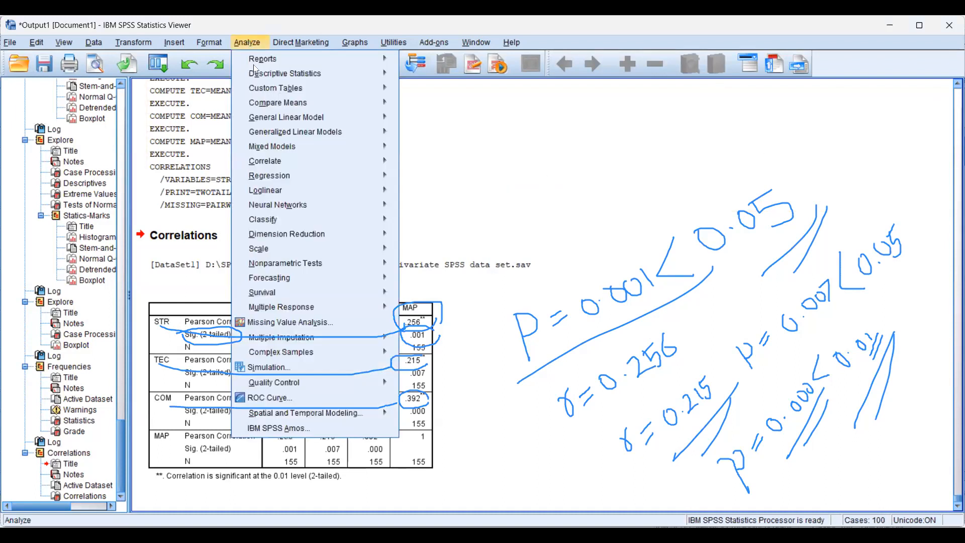
pyautogui.moveTo(271, 180)
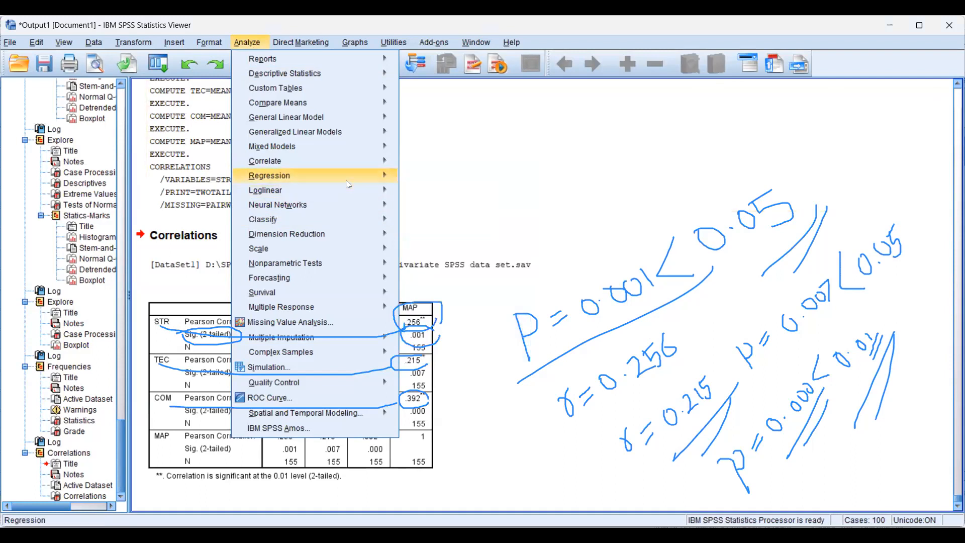
pyautogui.moveTo(430, 199)
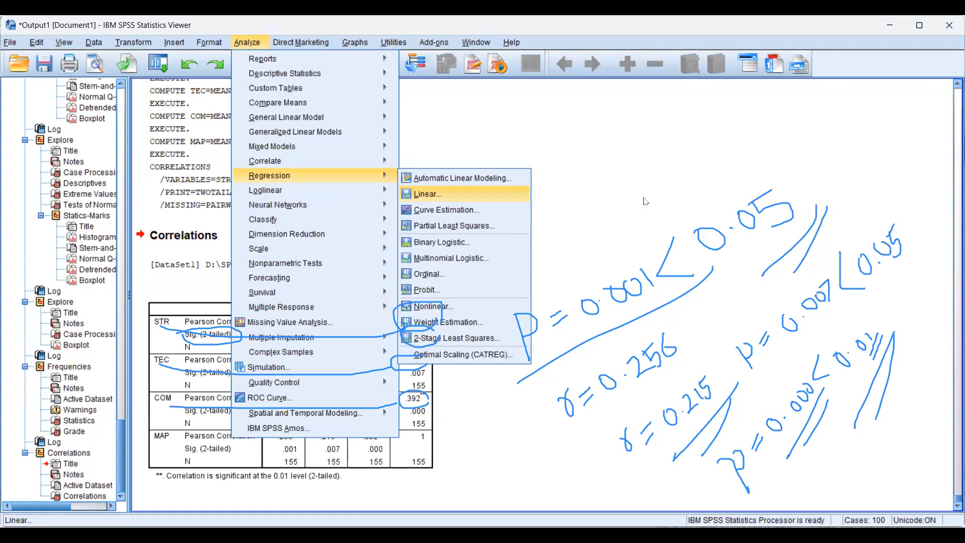
pyautogui.press('Return')
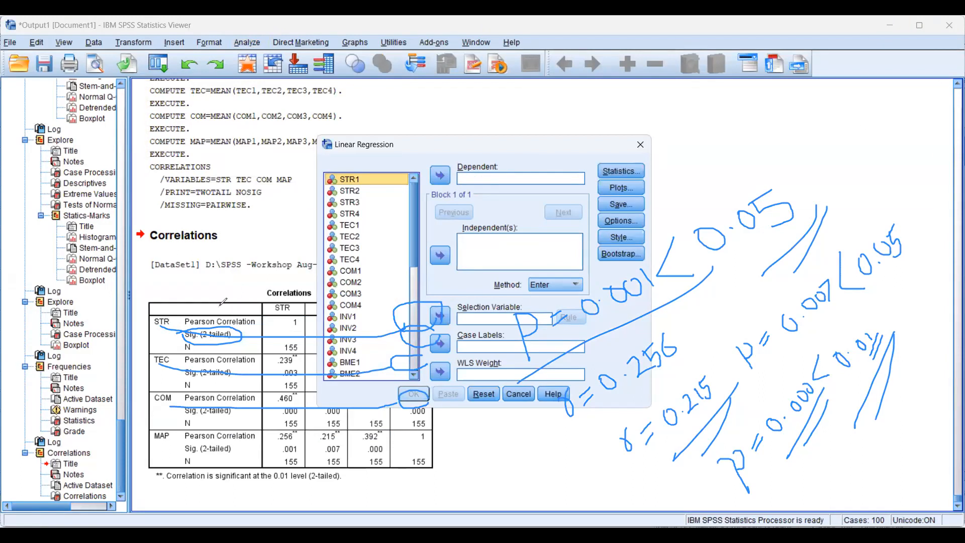
pyautogui.click(184, 340)
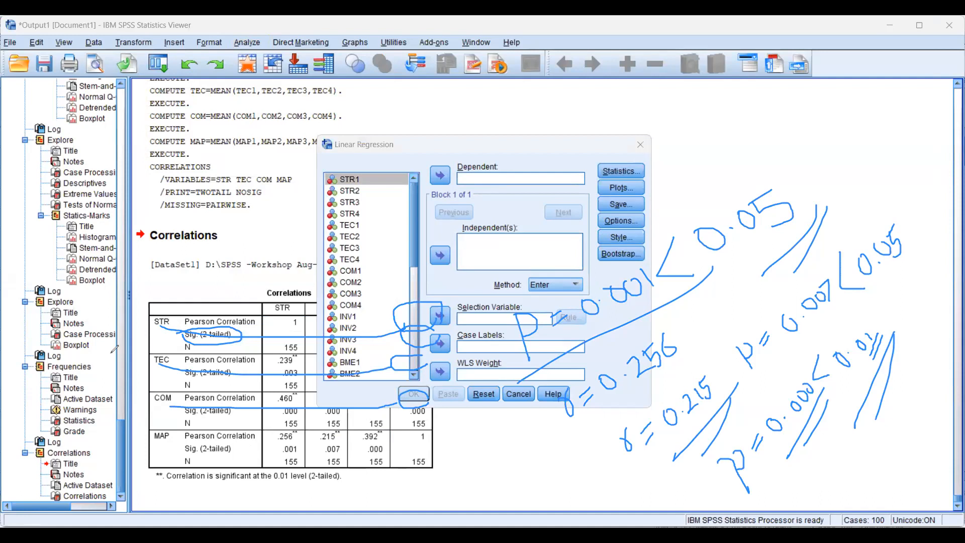
pyautogui.click(112, 353)
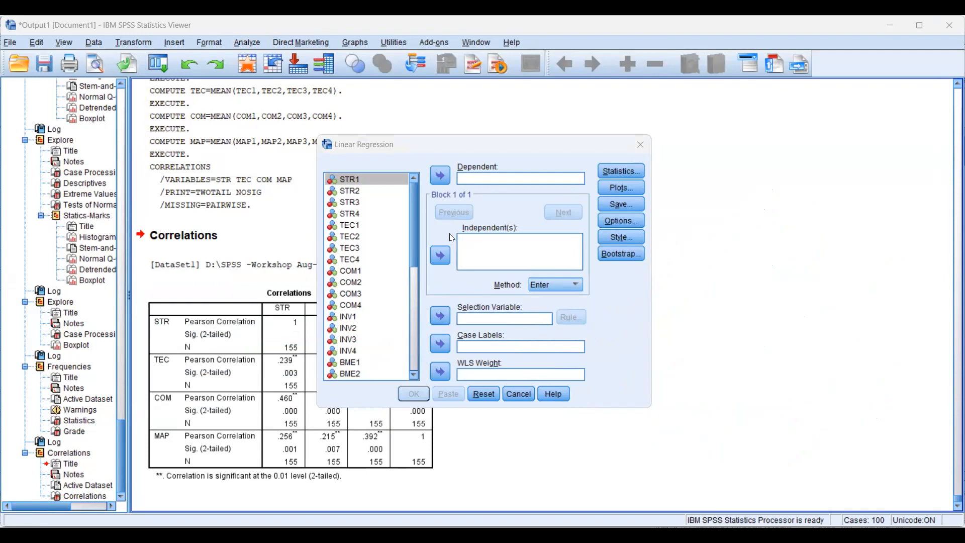
pyautogui.moveTo(411, 236); pyautogui.dragTo(411, 350)
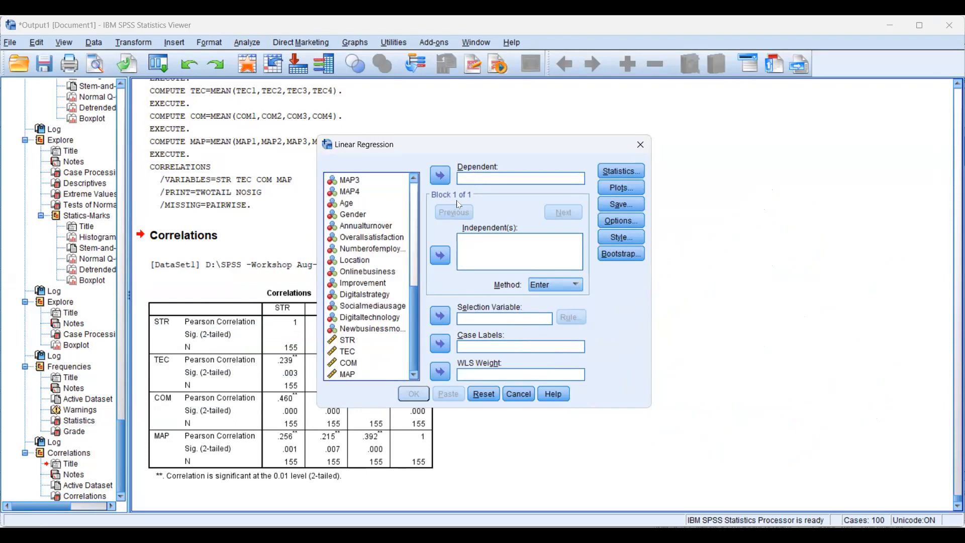
pyautogui.click(347, 375)
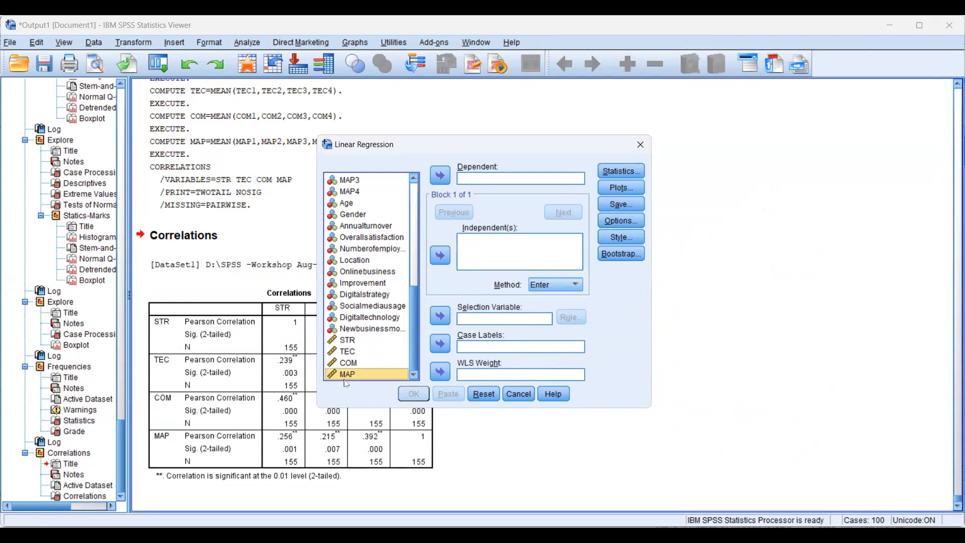
pyautogui.click(440, 176)
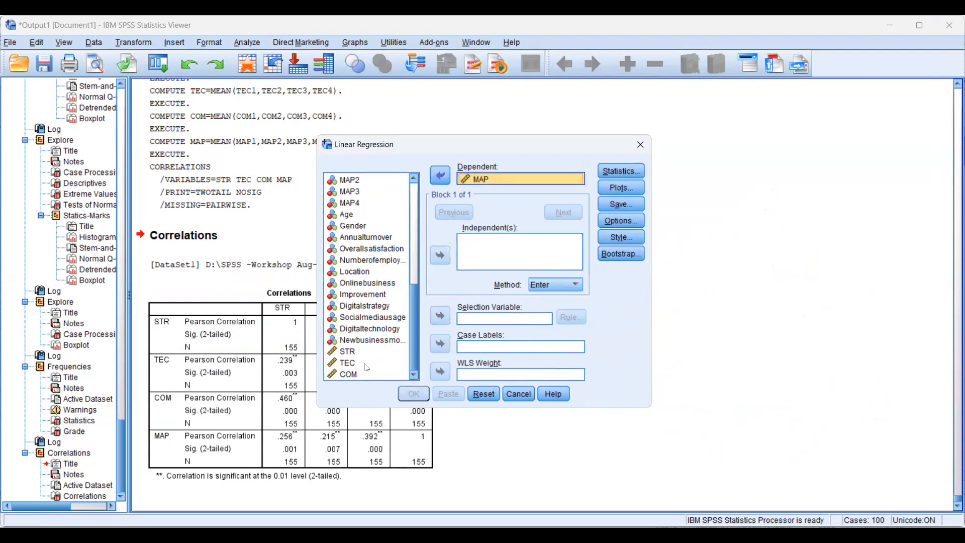
# Add STR, TEC and COM as the independent variables of the linear regression
pyautogui.click(349, 352)
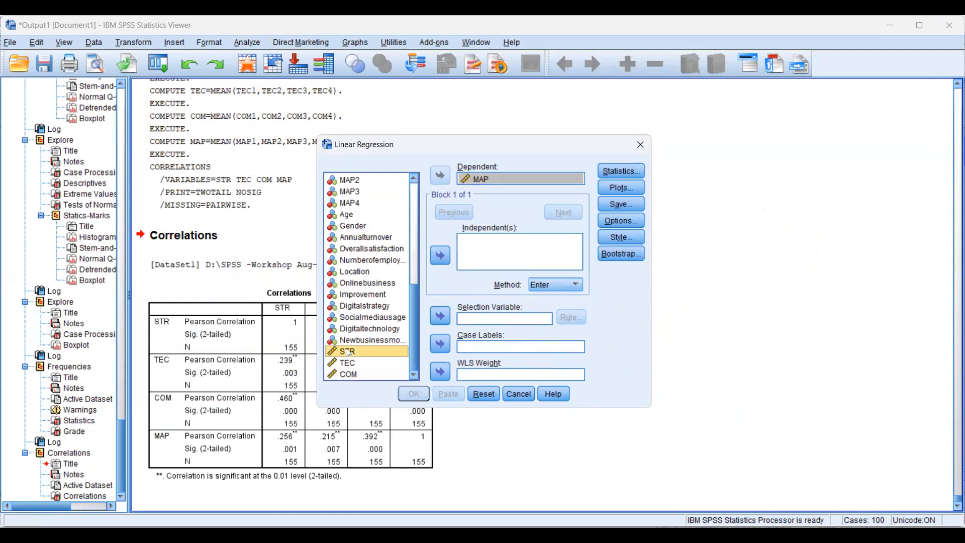
pyautogui.keyDown('shift'); pyautogui.click(348, 376); pyautogui.keyUp('shift')
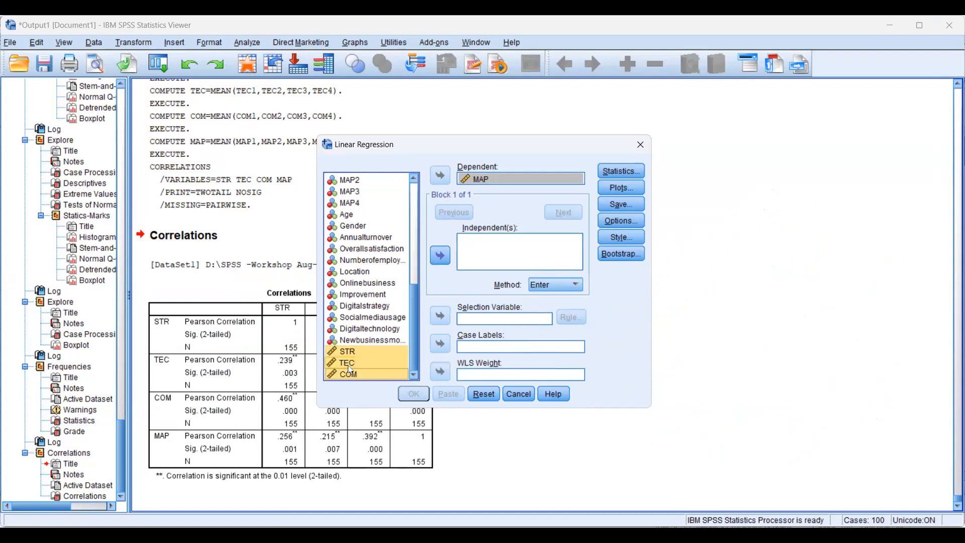
pyautogui.click(442, 258)
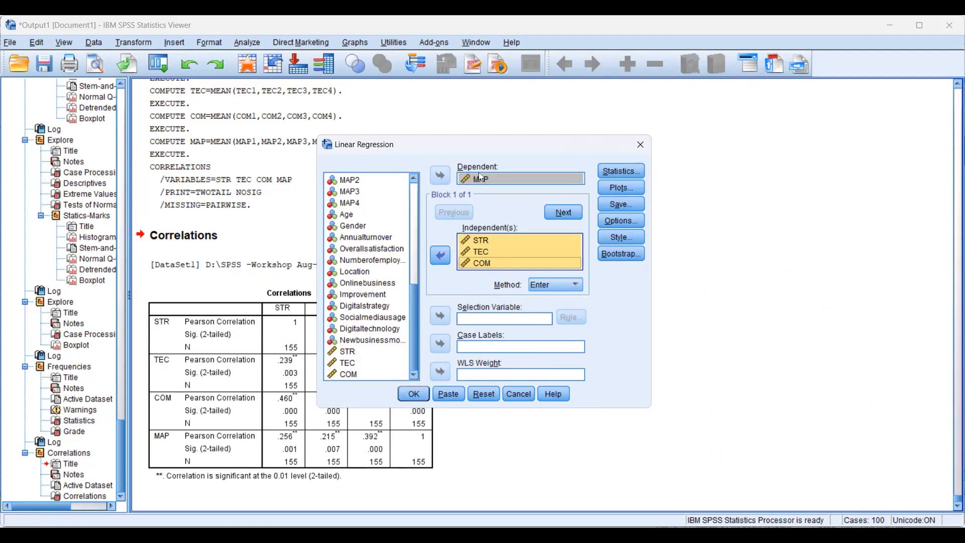
# Include descriptives, collinearity diagnostics and casewise diagnostics for outliers outside 3 standard deviations in the regression statistics
pyautogui.click(617, 172)
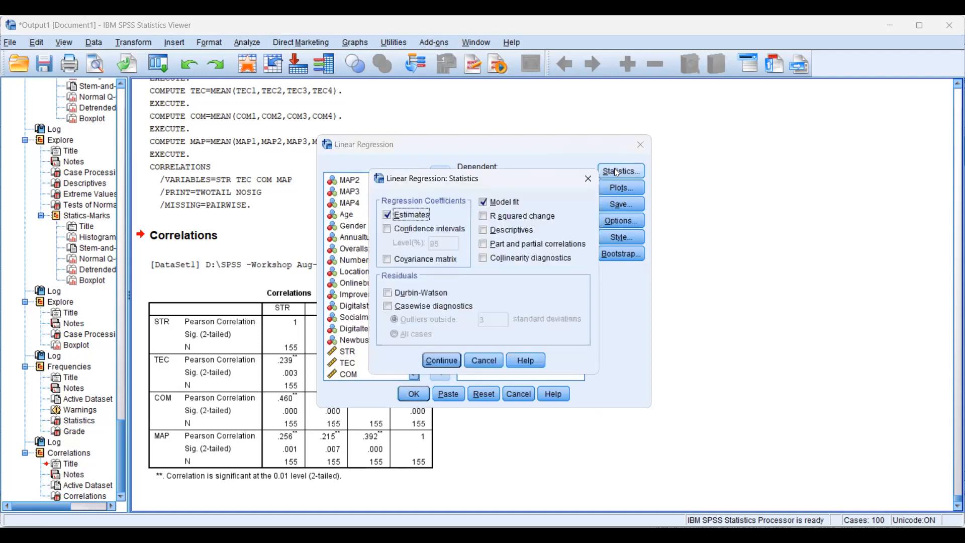
pyautogui.click(486, 232)
pyautogui.click(484, 259)
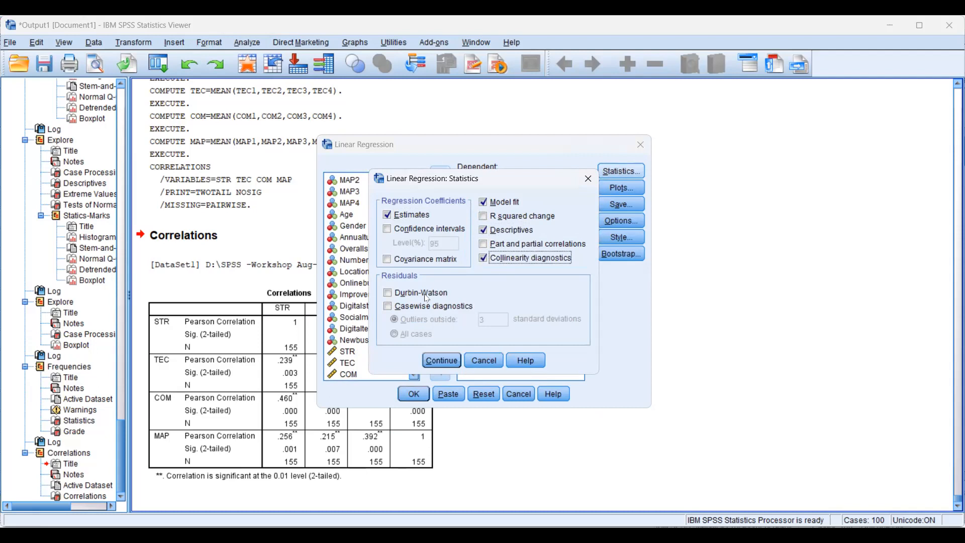
pyautogui.click(387, 306)
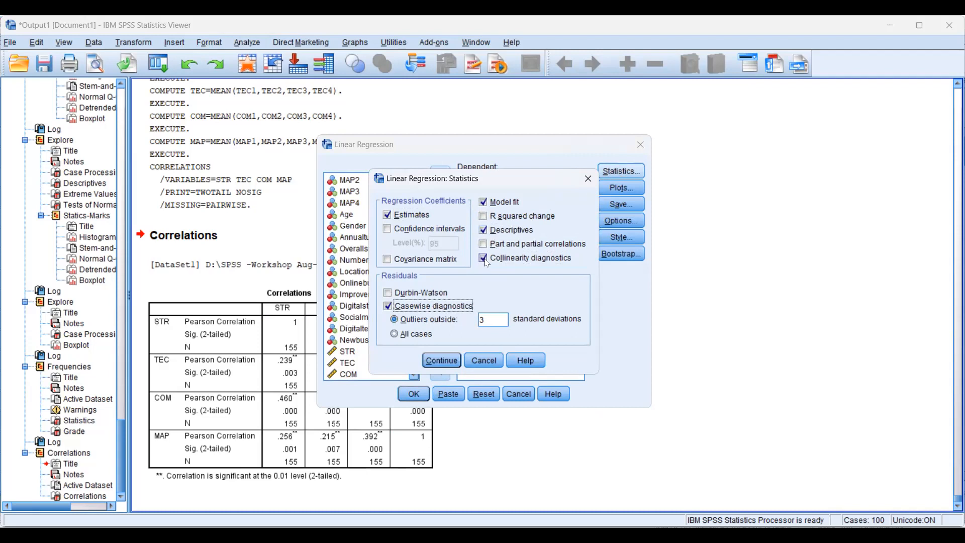
pyautogui.click(434, 359)
# Set up a residual scatter plot for the regression with *ZPRED on the X axis and *ZRESID on the Y axis
pyautogui.click(618, 190)
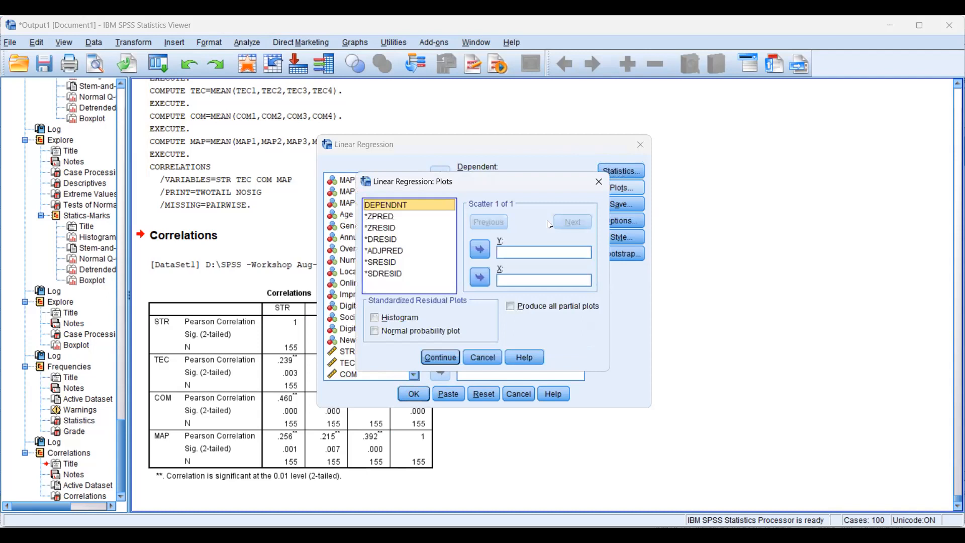
pyautogui.click(382, 217)
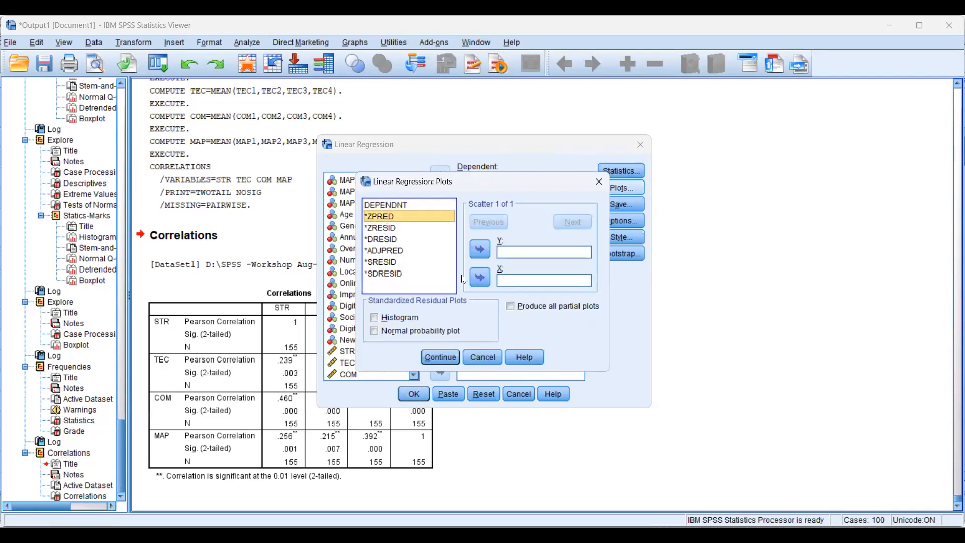
pyautogui.click(480, 277)
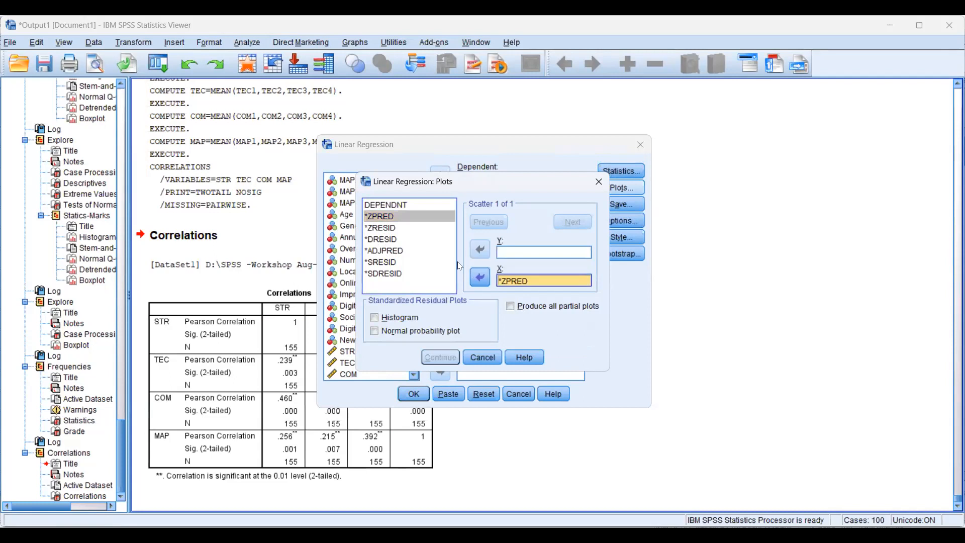
pyautogui.click(377, 232)
pyautogui.click(380, 230)
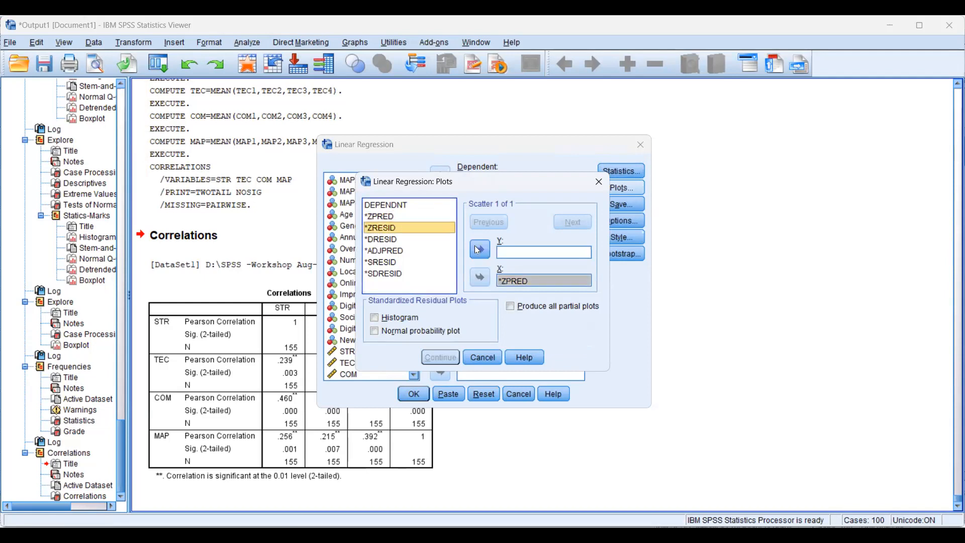
pyautogui.click(480, 250)
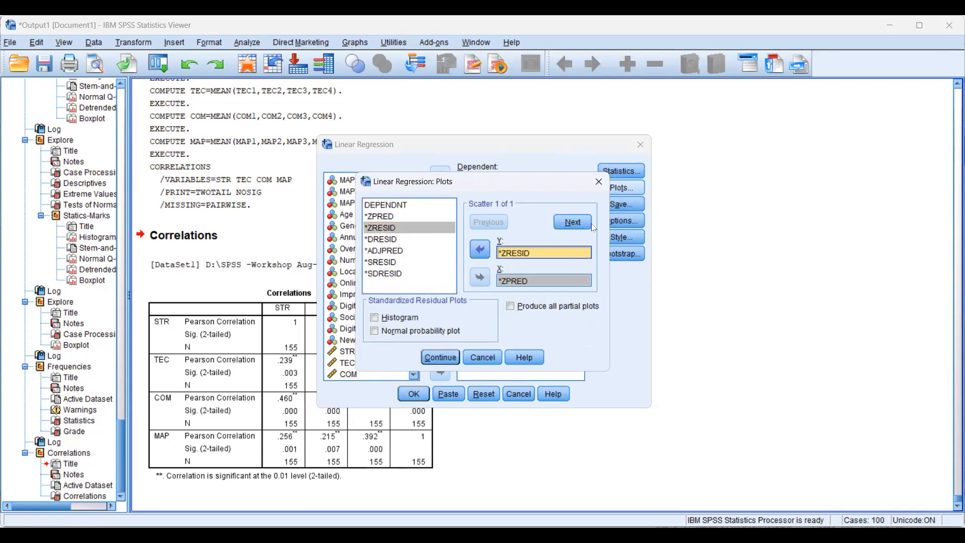
pyautogui.click(440, 357)
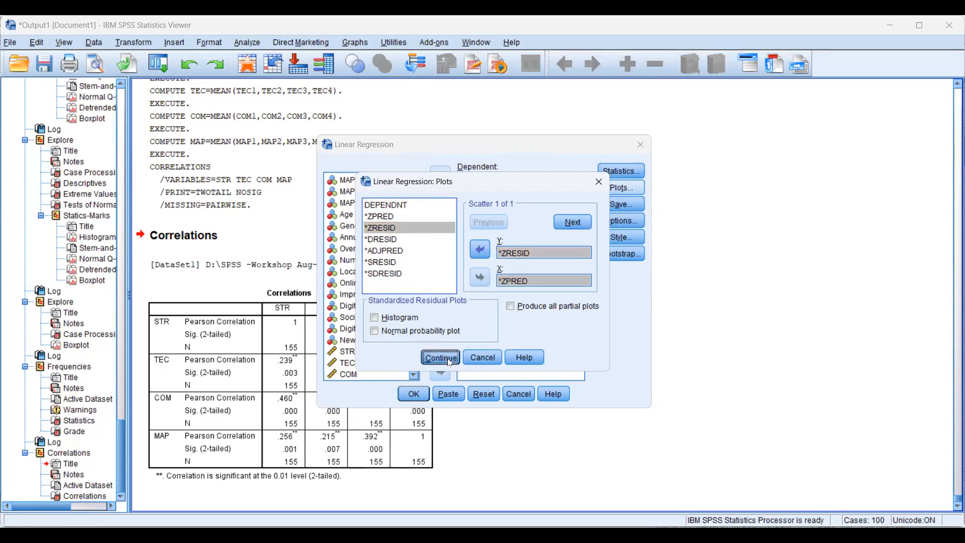
# Save the unstandardized residuals and run the linear regression with the default options
pyautogui.click(609, 208)
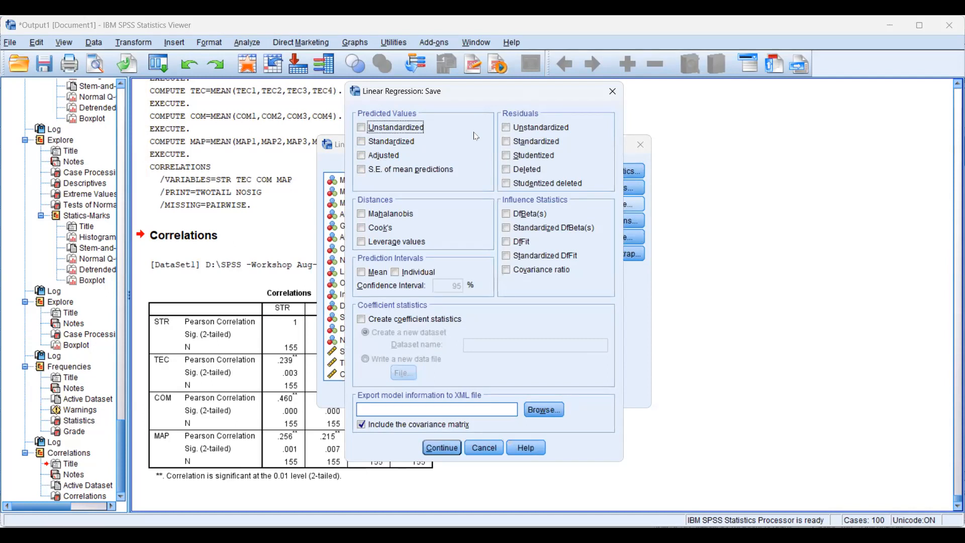
pyautogui.click(521, 130)
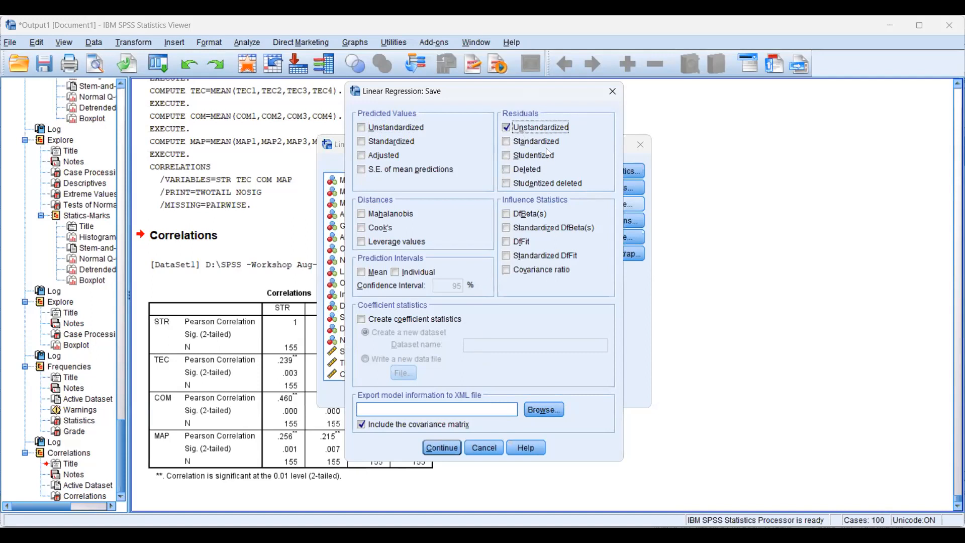
pyautogui.click(443, 447)
pyautogui.click(635, 224)
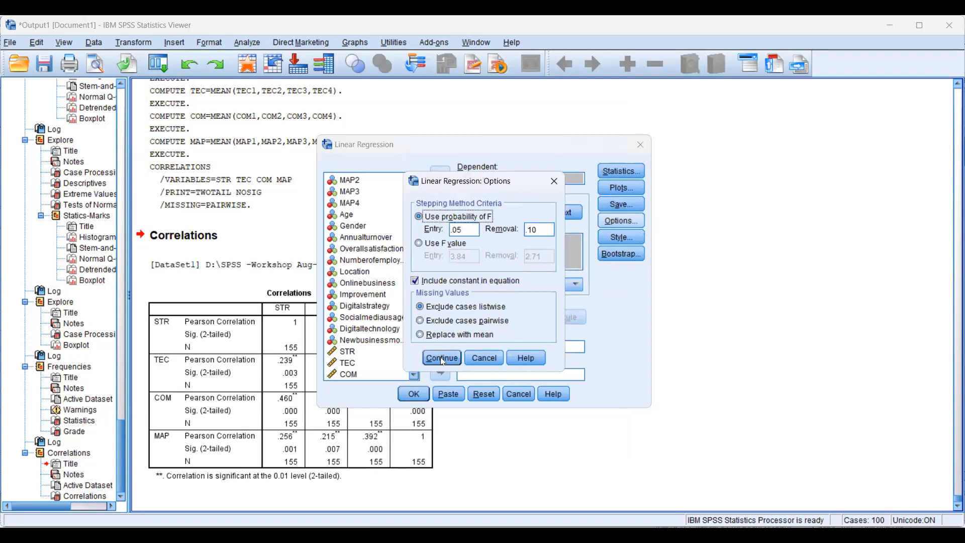
pyautogui.click(442, 358)
pyautogui.click(421, 400)
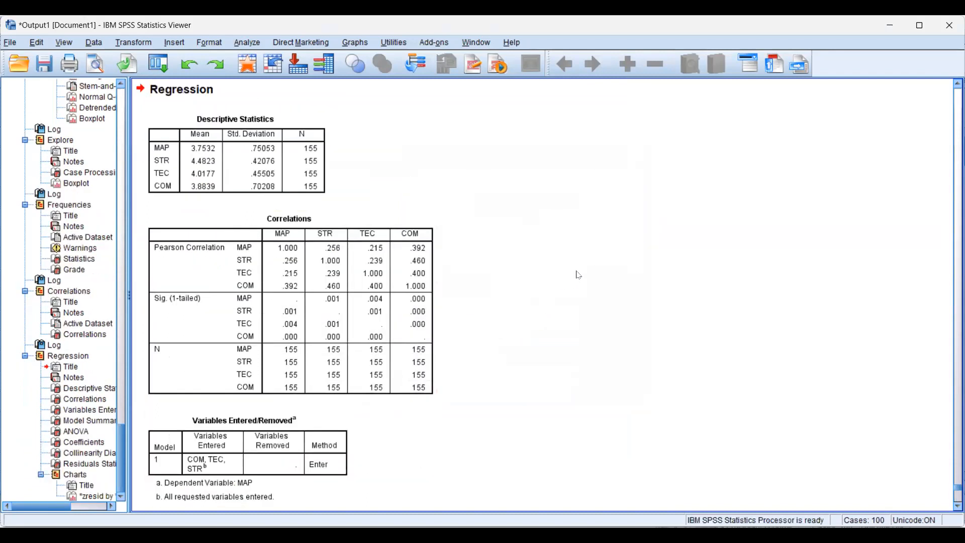
# Examine the R, R Square and Adjusted R Square values in the regression's Model Summary table
pyautogui.scroll(-3, 578, 274)
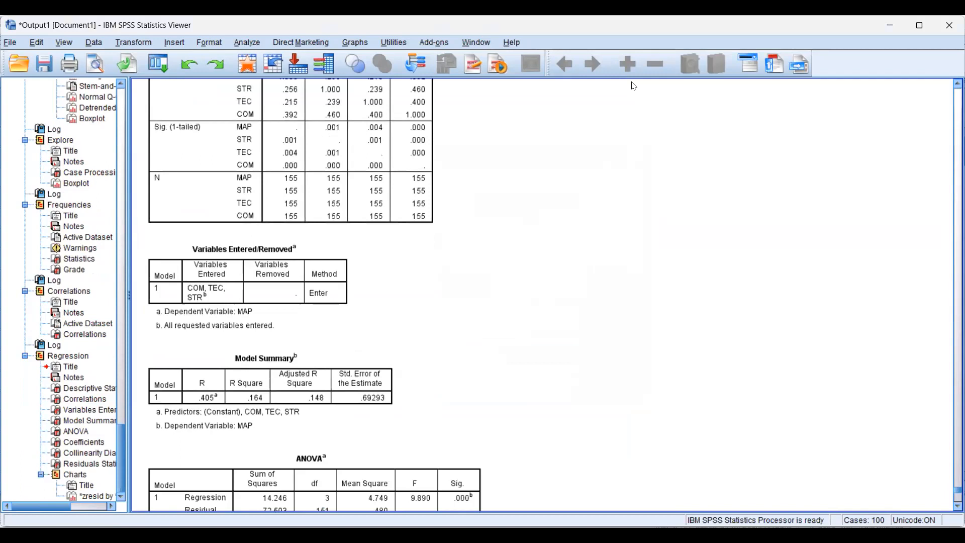
pyautogui.hotkey('alt', 'Tab')
pyautogui.scroll(-2, 516, 301)
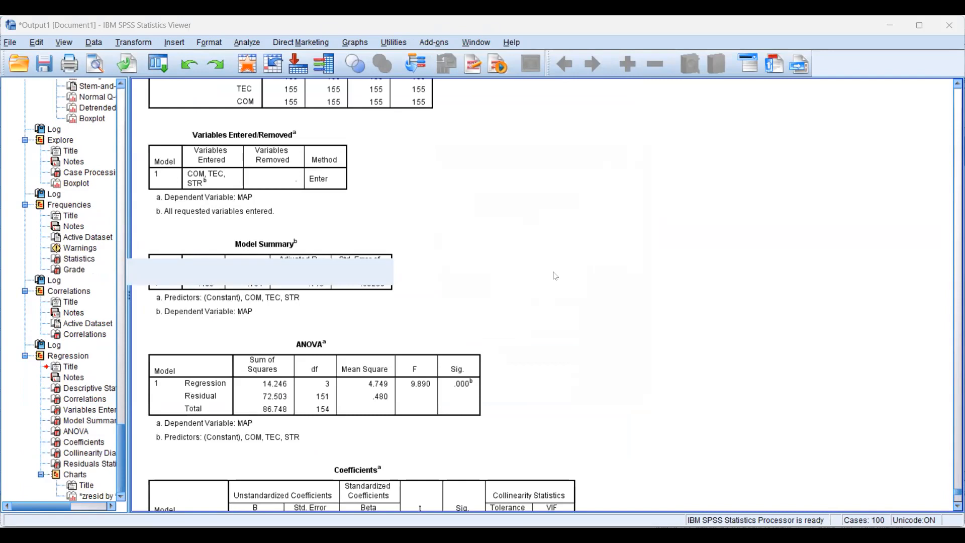
pyautogui.scroll(2, 555, 276)
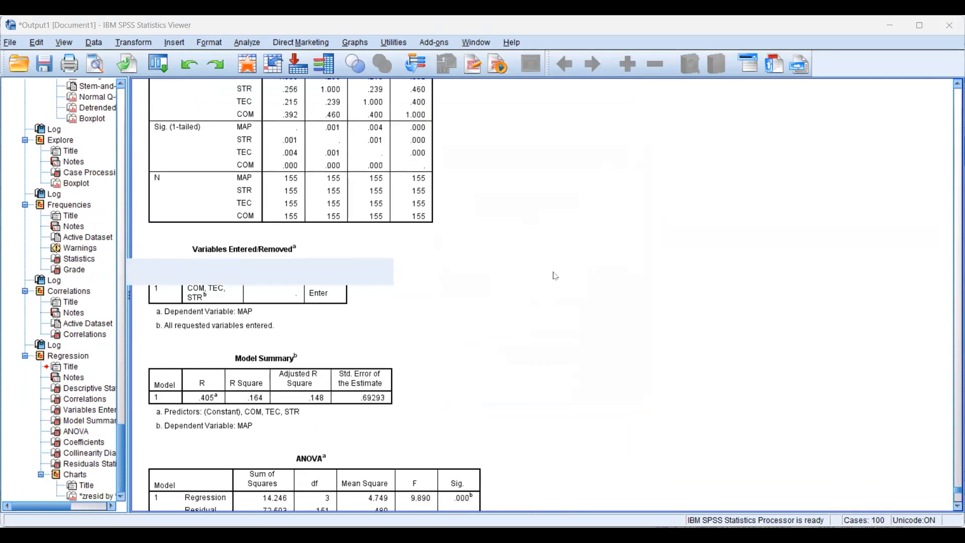
pyautogui.click(262, 385)
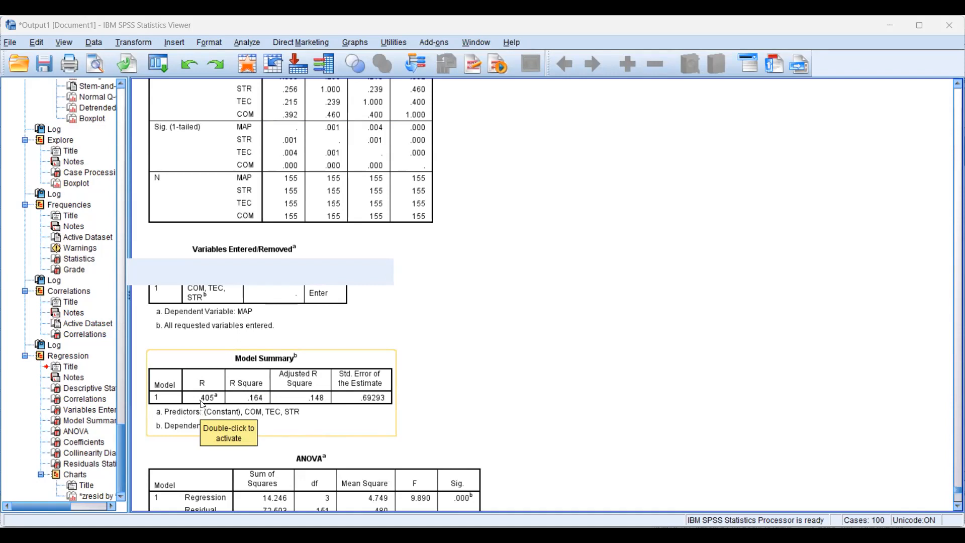
pyautogui.click(491, 339)
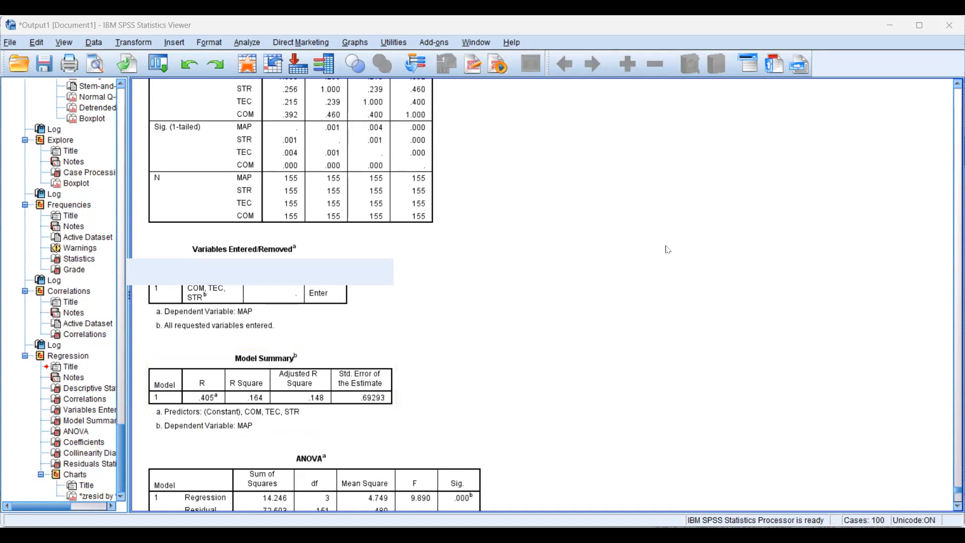
pyautogui.click(246, 432)
pyautogui.click(354, 396)
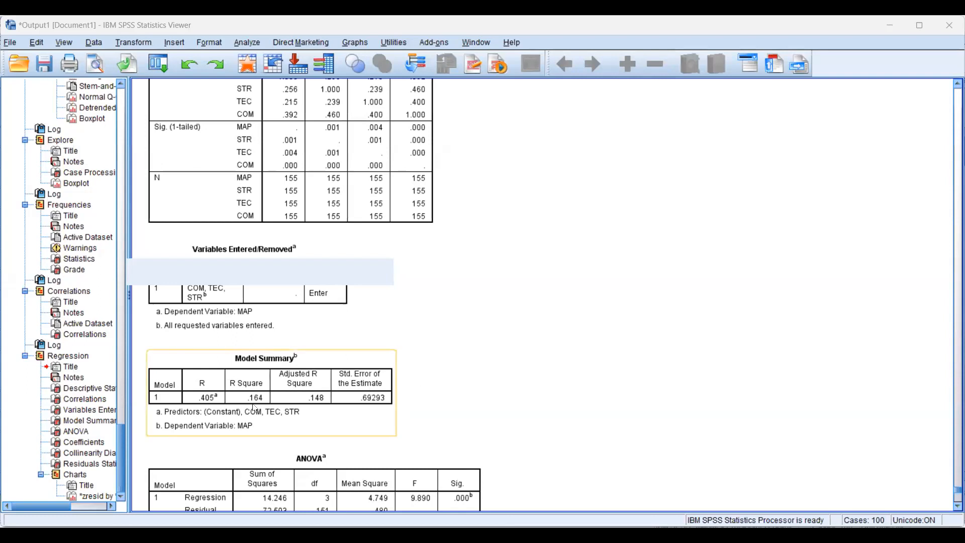
# Check the model's significance in the ANOVA table and bring the Coefficients table into view
pyautogui.scroll(-3, 474, 364)
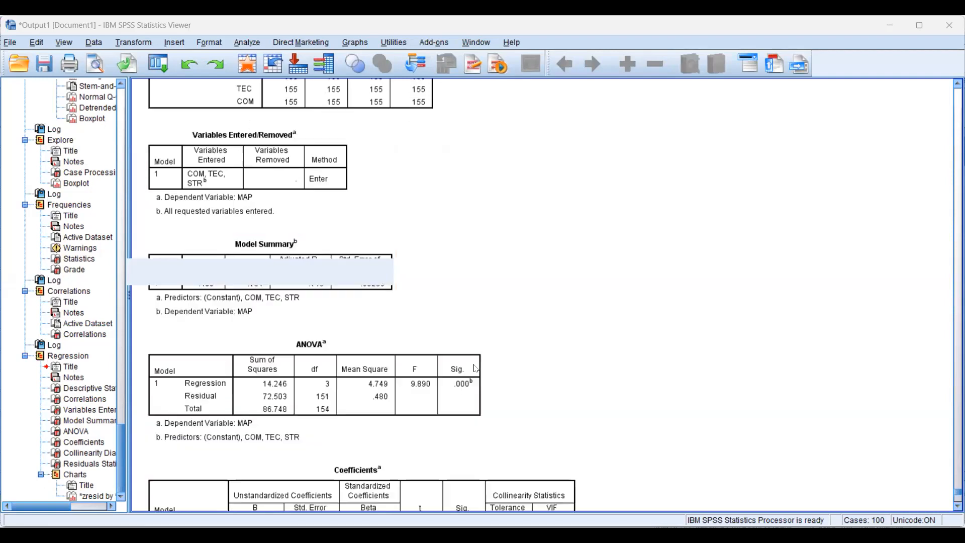
pyautogui.scroll(-2, 476, 369)
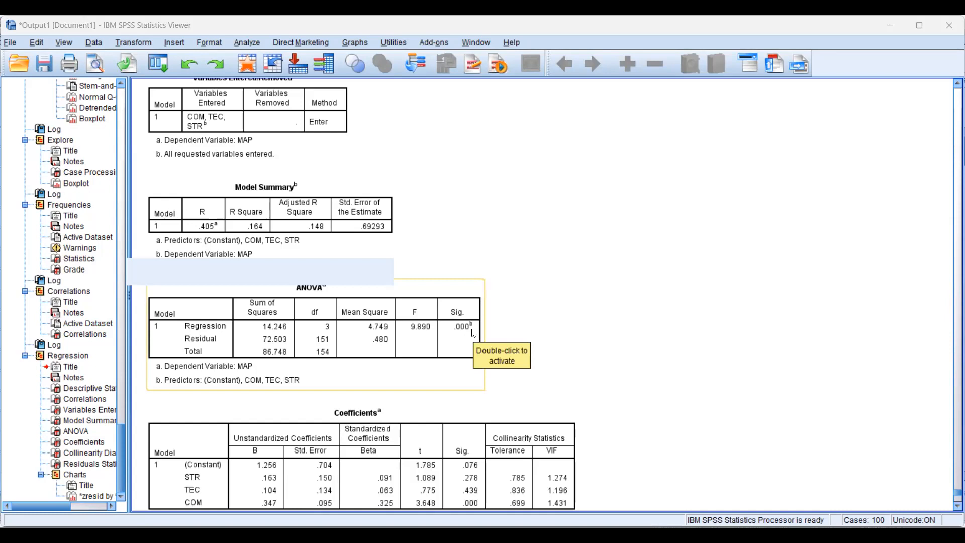
pyautogui.scroll(-3, 474, 333)
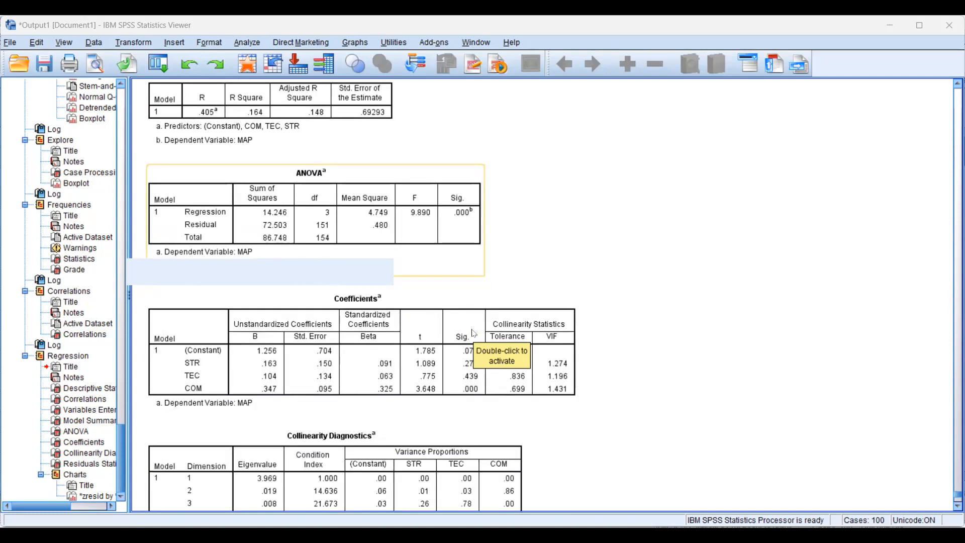
pyautogui.scroll(1, 673, 360)
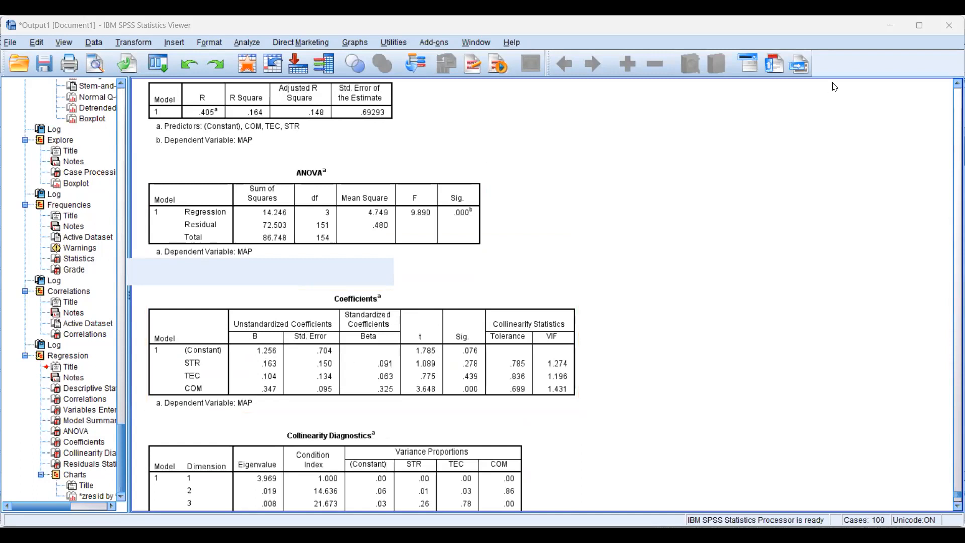
# Handwrite the general regression equation Y = a + bx beside the tables, circling Y and underlining b
pyautogui.moveTo(581, 190); pyautogui.dragTo(616, 240)
pyautogui.moveTo(622, 189); pyautogui.dragTo(611, 293)
pyautogui.moveTo(630, 226)
pyautogui.mouseDown()
pyautogui.moveTo(659, 217)
pyautogui.moveTo(667, 229)
pyautogui.moveTo(679, 202)
pyautogui.moveTo(683, 220)
pyautogui.moveTo(714, 198)
pyautogui.moveTo(707, 218)
pyautogui.mouseUp()
pyautogui.moveTo(712, 174)
pyautogui.mouseDown()
pyautogui.moveTo(732, 182)
pyautogui.moveTo(723, 194)
pyautogui.moveTo(763, 187)
pyautogui.mouseUp()
pyautogui.moveTo(748, 173); pyautogui.dragTo(738, 193)
pyautogui.moveTo(801, 185); pyautogui.dragTo(639, 274)
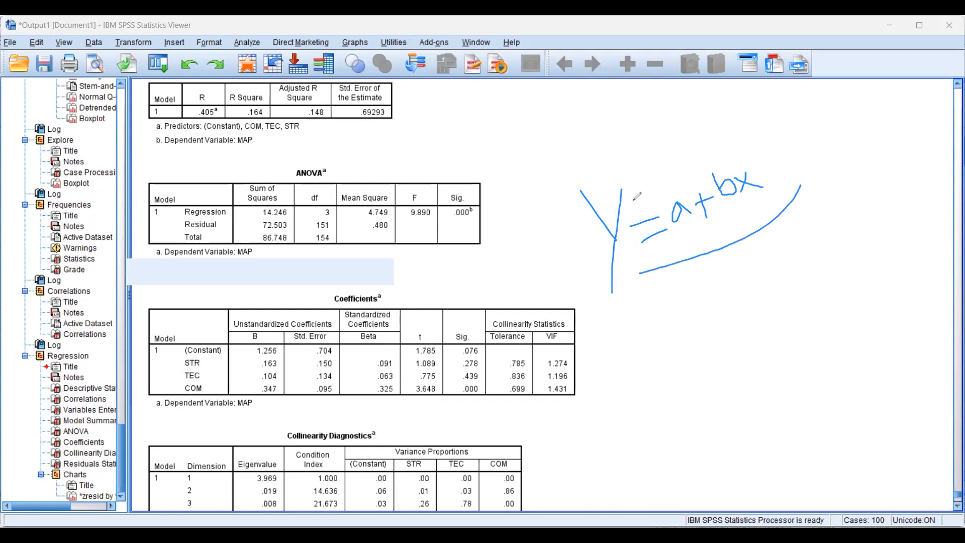
pyautogui.moveTo(631, 199)
pyautogui.mouseDown()
pyautogui.moveTo(632, 256)
pyautogui.moveTo(614, 178)
pyautogui.moveTo(628, 192)
pyautogui.mouseUp()
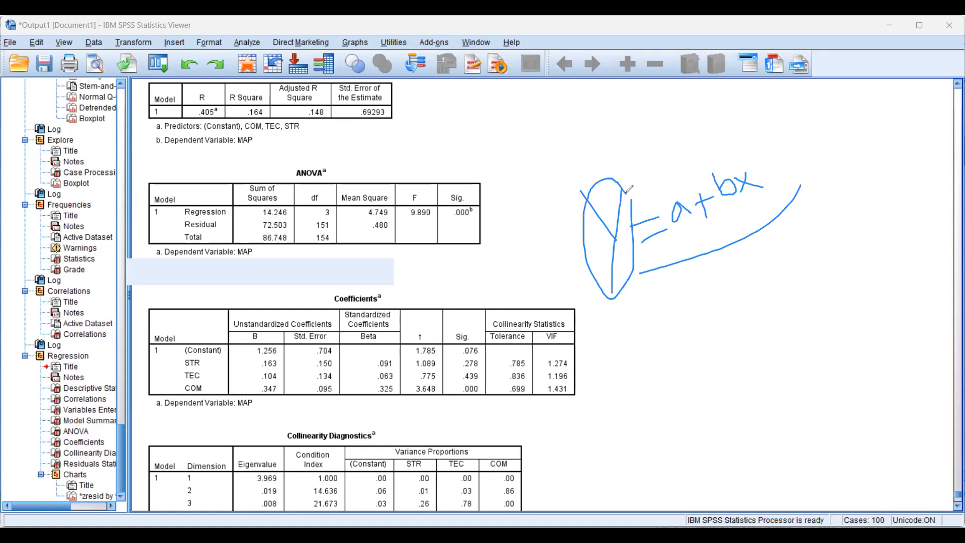
pyautogui.moveTo(724, 211); pyautogui.dragTo(744, 203)
# Handwrite the start of the fitted equation, MAP = 1.256 +, below the general form and tick the dependent variable note
pyautogui.moveTo(596, 358)
pyautogui.mouseDown()
pyautogui.moveTo(609, 321)
pyautogui.moveTo(612, 345)
pyautogui.moveTo(637, 315)
pyautogui.moveTo(641, 339)
pyautogui.mouseUp()
pyautogui.moveTo(641, 307); pyautogui.dragTo(644, 321)
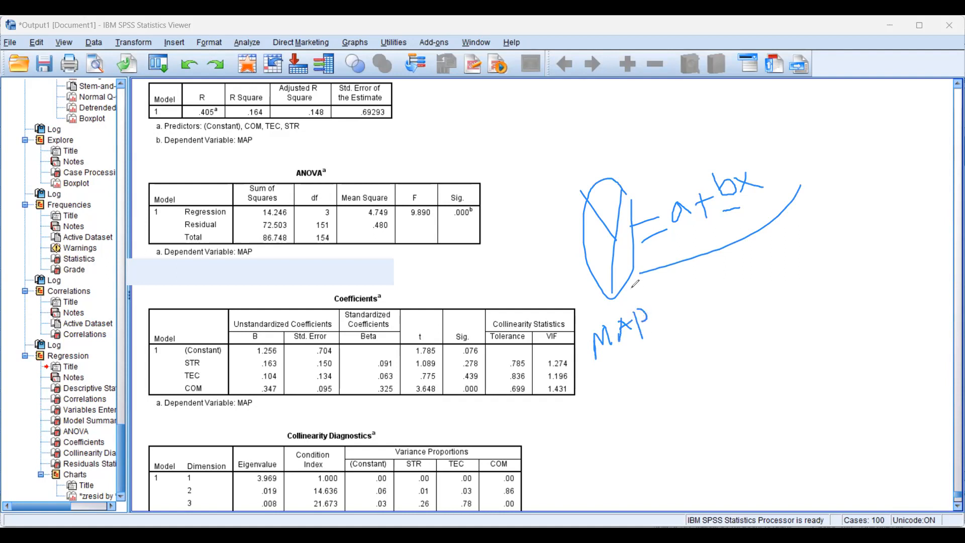
pyautogui.moveTo(266, 401); pyautogui.dragTo(243, 419)
pyautogui.moveTo(661, 319)
pyautogui.mouseDown()
pyautogui.moveTo(688, 315)
pyautogui.moveTo(707, 289)
pyautogui.moveTo(718, 299)
pyautogui.moveTo(712, 282)
pyautogui.moveTo(749, 280)
pyautogui.moveTo(744, 288)
pyautogui.mouseUp()
pyautogui.click(694, 296)
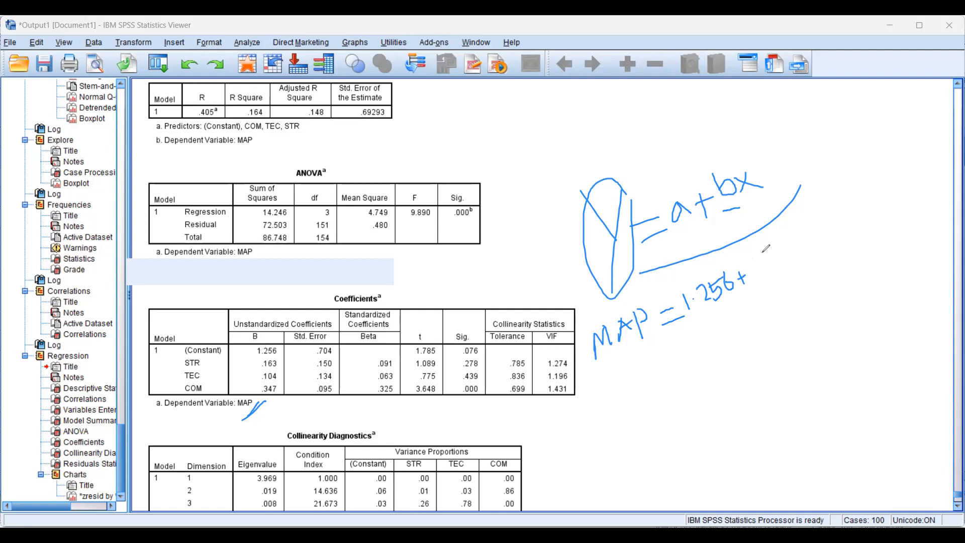
# Complete the handwritten equation with the terms STR 0.163, TEC 0.104 and COM 0.347 and underline it
pyautogui.moveTo(770, 254)
pyautogui.mouseDown()
pyautogui.moveTo(763, 271)
pyautogui.moveTo(783, 245)
pyautogui.moveTo(774, 264)
pyautogui.moveTo(800, 256)
pyautogui.moveTo(801, 237)
pyautogui.moveTo(850, 224)
pyautogui.moveTo(840, 223)
pyautogui.moveTo(858, 196)
pyautogui.moveTo(859, 212)
pyautogui.moveTo(873, 189)
pyautogui.moveTo(884, 201)
pyautogui.moveTo(885, 179)
pyautogui.mouseUp()
pyautogui.click(812, 237)
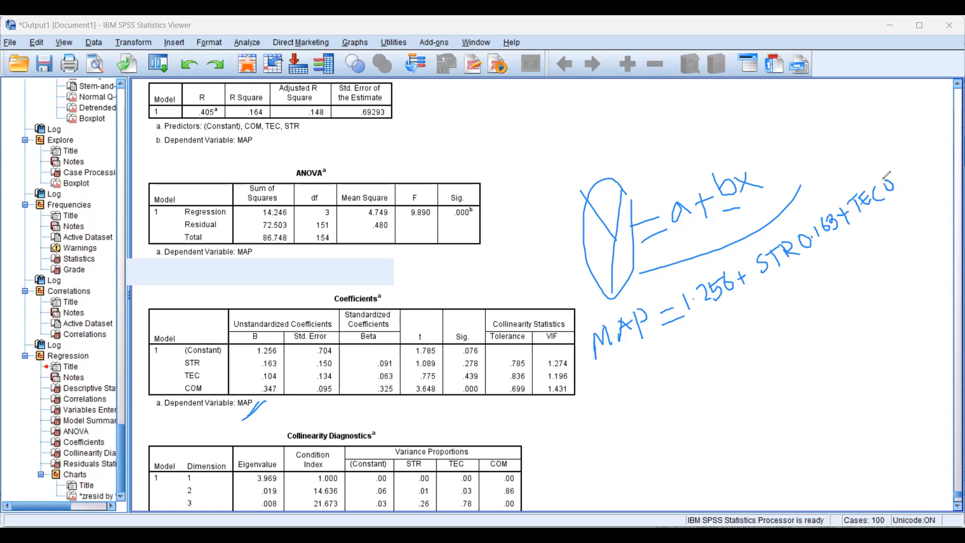
pyautogui.click(896, 186)
pyautogui.moveTo(897, 170)
pyautogui.mouseDown()
pyautogui.moveTo(900, 182)
pyautogui.moveTo(915, 166)
pyautogui.moveTo(911, 176)
pyautogui.moveTo(937, 137)
pyautogui.mouseUp()
pyautogui.moveTo(936, 133); pyautogui.dragTo(944, 144)
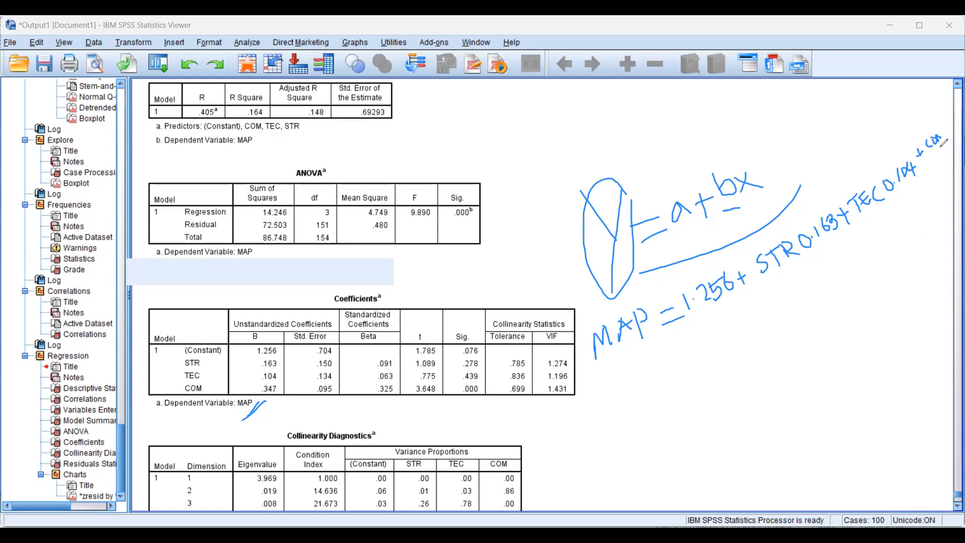
pyautogui.moveTo(903, 207)
pyautogui.mouseDown()
pyautogui.moveTo(896, 218)
pyautogui.moveTo(919, 201)
pyautogui.moveTo(929, 207)
pyautogui.moveTo(933, 193)
pyautogui.moveTo(906, 252)
pyautogui.moveTo(617, 378)
pyautogui.mouseUp()
pyautogui.click(908, 213)
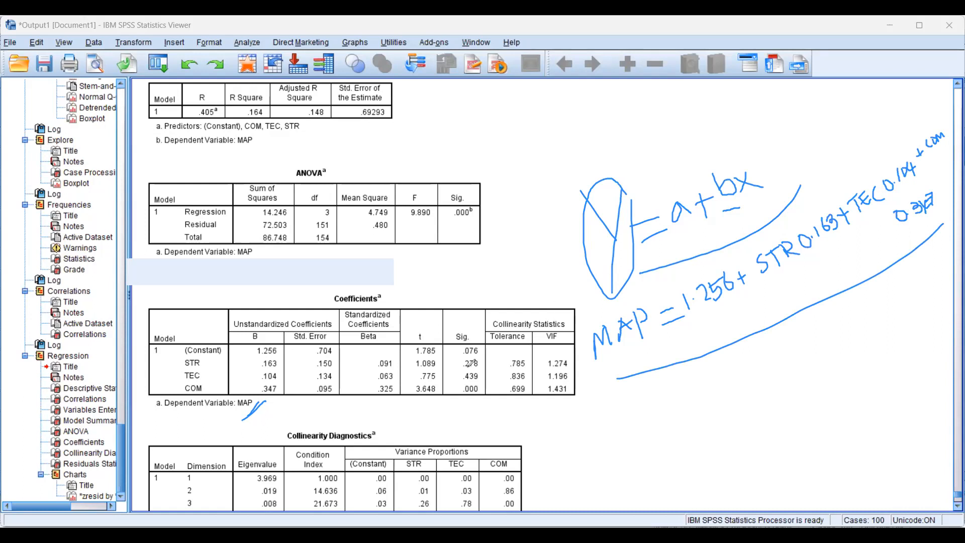
# Circle COM and the predictors' significance values, then cross out STR and TEC in the table and the equation
pyautogui.moveTo(456, 361)
pyautogui.mouseDown()
pyautogui.moveTo(485, 361)
pyautogui.moveTo(484, 395)
pyautogui.moveTo(472, 404)
pyautogui.moveTo(457, 359)
pyautogui.moveTo(486, 398)
pyautogui.moveTo(456, 386)
pyautogui.mouseUp()
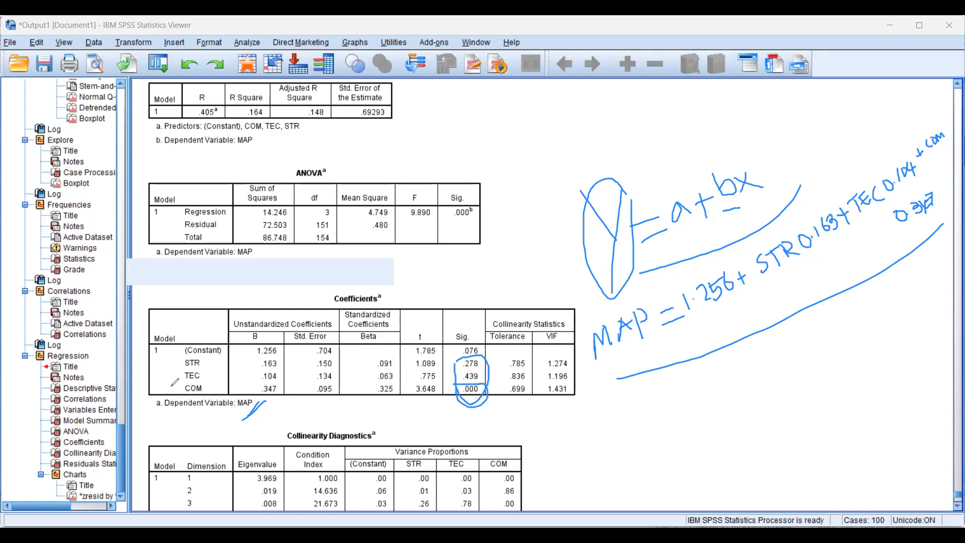
pyautogui.moveTo(169, 385)
pyautogui.mouseDown()
pyautogui.moveTo(203, 382)
pyautogui.moveTo(182, 405)
pyautogui.moveTo(180, 381)
pyautogui.mouseUp()
pyautogui.moveTo(496, 351)
pyautogui.mouseDown()
pyautogui.moveTo(491, 378)
pyautogui.moveTo(498, 377)
pyautogui.mouseUp()
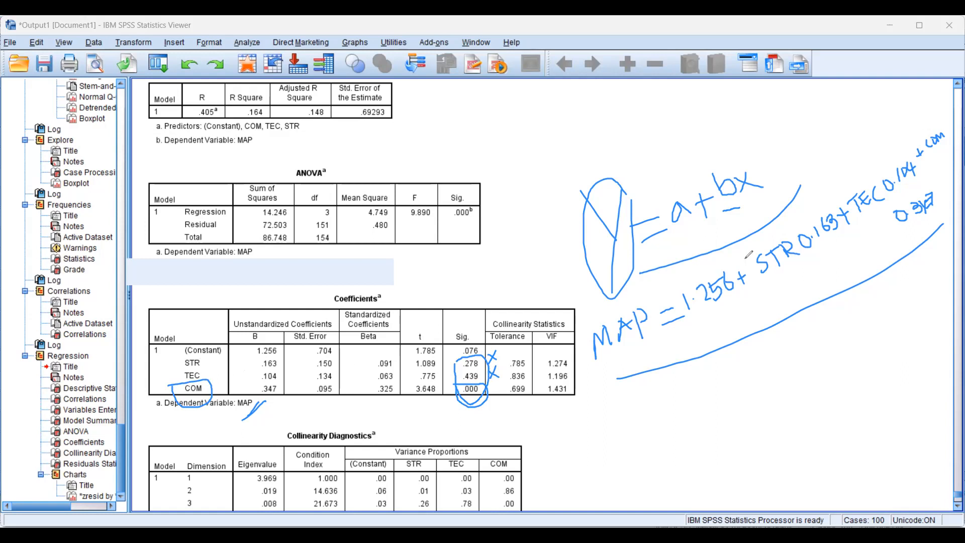
pyautogui.moveTo(817, 195); pyautogui.dragTo(788, 278)
pyautogui.moveTo(887, 150)
pyautogui.mouseDown()
pyautogui.moveTo(876, 215)
pyautogui.moveTo(902, 188)
pyautogui.mouseUp()
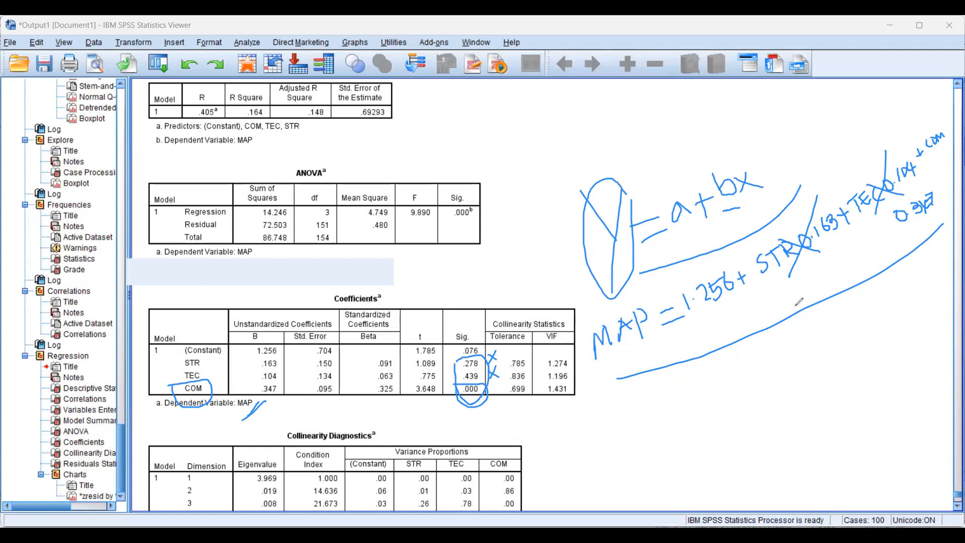
# Note hypotheses H1 and H2 with an X beside the STR and TEC terms and circle both notes
pyautogui.moveTo(796, 287)
pyautogui.mouseDown()
pyautogui.moveTo(796, 306)
pyautogui.moveTo(810, 295)
pyautogui.moveTo(820, 307)
pyautogui.mouseUp()
pyautogui.moveTo(844, 265)
pyautogui.mouseDown()
pyautogui.moveTo(836, 291)
pyautogui.moveTo(855, 285)
pyautogui.mouseUp()
pyautogui.moveTo(837, 125); pyautogui.dragTo(854, 132)
pyautogui.moveTo(845, 133)
pyautogui.mouseDown()
pyautogui.moveTo(853, 124)
pyautogui.moveTo(862, 140)
pyautogui.moveTo(888, 119)
pyautogui.moveTo(879, 121)
pyautogui.moveTo(901, 120)
pyautogui.moveTo(877, 86)
pyautogui.mouseUp()
pyautogui.moveTo(863, 279)
pyautogui.mouseDown()
pyautogui.moveTo(789, 259)
pyautogui.moveTo(849, 259)
pyautogui.mouseUp()
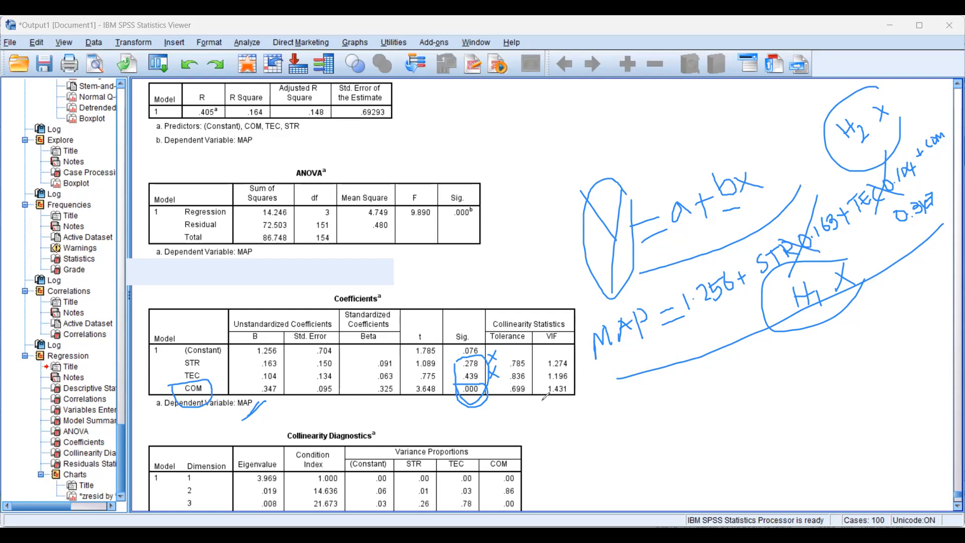
# Outline the VIF values in the Coefficients table, note the limit < 5 beside them and clear all handwritten marks
pyautogui.moveTo(533, 355); pyautogui.dragTo(538, 361)
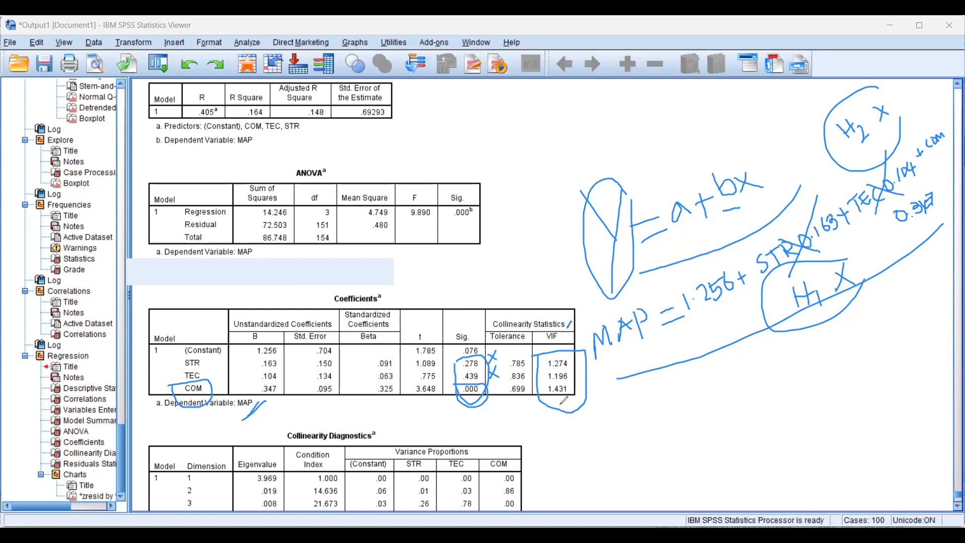
pyautogui.moveTo(610, 372)
pyautogui.mouseDown()
pyautogui.moveTo(623, 392)
pyautogui.moveTo(638, 389)
pyautogui.moveTo(642, 359)
pyautogui.moveTo(656, 395)
pyautogui.moveTo(669, 399)
pyautogui.mouseUp()
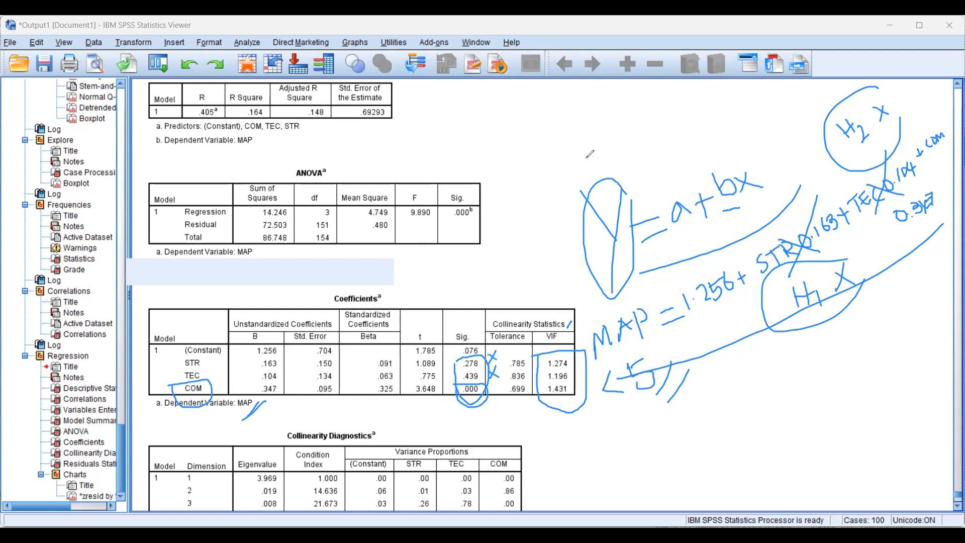
pyautogui.press('e')
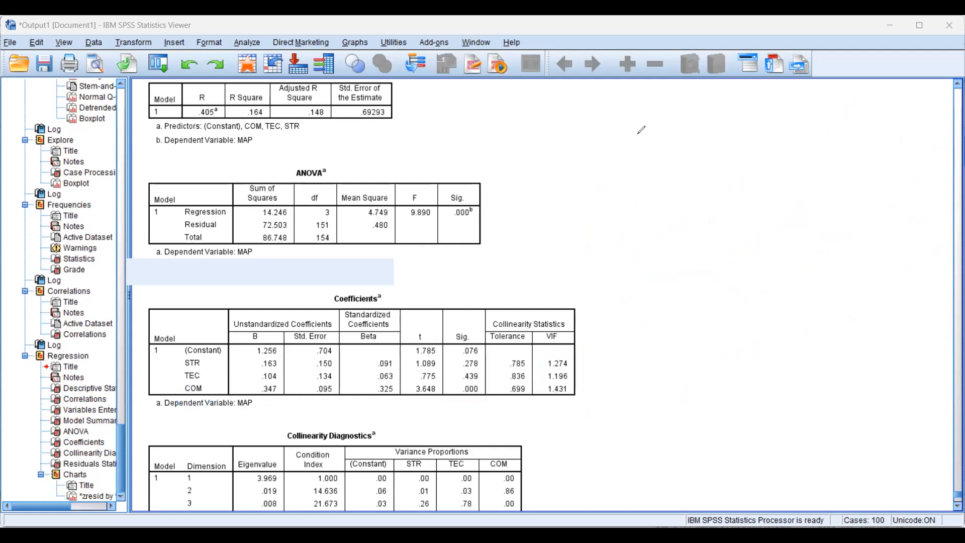
# Sketch a model diagram beside the tables with three predictor boxes, the first two labelled STR and TEC, and a MAP outcome box
pyautogui.moveTo(591, 135); pyautogui.dragTo(590, 180)
pyautogui.moveTo(587, 140)
pyautogui.mouseDown()
pyautogui.moveTo(622, 139)
pyautogui.moveTo(606, 180)
pyautogui.moveTo(592, 177)
pyautogui.mouseUp()
pyautogui.moveTo(600, 207); pyautogui.dragTo(600, 230)
pyautogui.moveTo(599, 206)
pyautogui.mouseDown()
pyautogui.moveTo(639, 199)
pyautogui.moveTo(599, 234)
pyautogui.moveTo(610, 279)
pyautogui.mouseUp()
pyautogui.moveTo(610, 258)
pyautogui.mouseDown()
pyautogui.moveTo(644, 270)
pyautogui.moveTo(601, 284)
pyautogui.mouseUp()
pyautogui.moveTo(765, 169)
pyautogui.mouseDown()
pyautogui.moveTo(766, 220)
pyautogui.moveTo(847, 160)
pyautogui.moveTo(769, 220)
pyautogui.mouseUp()
pyautogui.moveTo(786, 187)
pyautogui.mouseDown()
pyautogui.moveTo(824, 187)
pyautogui.moveTo(832, 202)
pyautogui.moveTo(835, 181)
pyautogui.mouseUp()
pyautogui.moveTo(613, 151)
pyautogui.mouseDown()
pyautogui.moveTo(600, 172)
pyautogui.moveTo(625, 152)
pyautogui.moveTo(622, 173)
pyautogui.mouseUp()
pyautogui.moveTo(630, 147); pyautogui.dragTo(636, 174)
pyautogui.moveTo(607, 218)
pyautogui.mouseDown()
pyautogui.moveTo(613, 233)
pyautogui.moveTo(622, 210)
pyautogui.moveTo(629, 227)
pyautogui.moveTo(617, 221)
pyautogui.moveTo(645, 203)
pyautogui.moveTo(635, 223)
pyautogui.mouseUp()
pyautogui.moveTo(621, 262)
pyautogui.mouseDown()
pyautogui.moveTo(613, 273)
pyautogui.moveTo(626, 281)
pyautogui.moveTo(641, 261)
pyautogui.moveTo(630, 267)
pyautogui.mouseUp()
# Connect each of the three predictor boxes to the MAP box with a line
pyautogui.moveTo(638, 155); pyautogui.dragTo(767, 192)
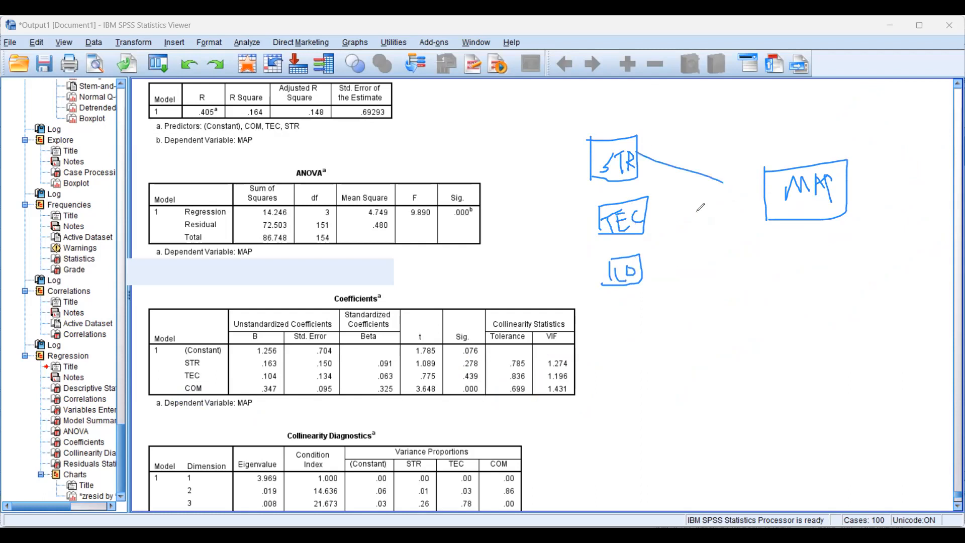
pyautogui.moveTo(648, 220); pyautogui.dragTo(765, 191)
pyautogui.moveTo(681, 244); pyautogui.dragTo(762, 197)
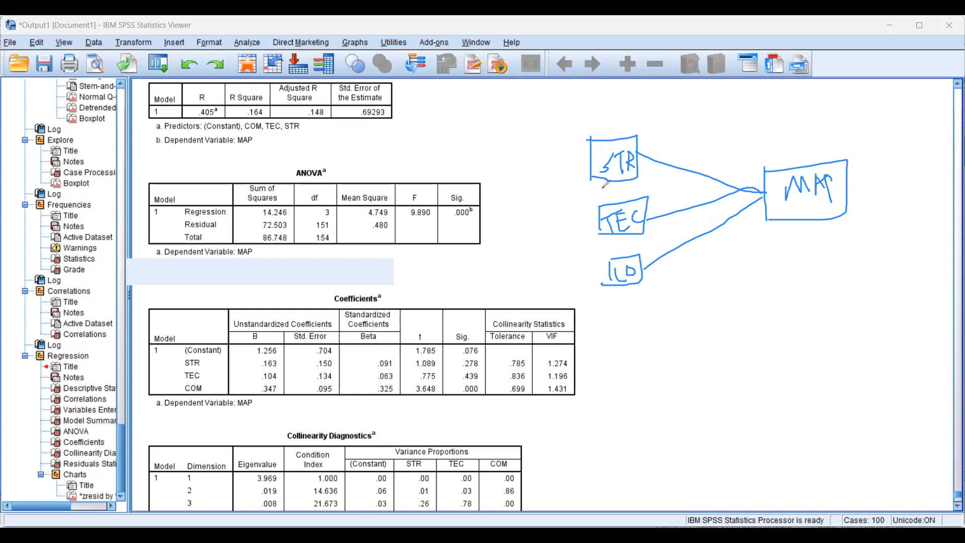
# Draw upward arrows in the model diagram from the third predictor box to TEC and from TEC to STR
pyautogui.moveTo(618, 185)
pyautogui.mouseDown()
pyautogui.moveTo(619, 203)
pyautogui.moveTo(619, 190)
pyautogui.mouseUp()
pyautogui.moveTo(618, 258)
pyautogui.mouseDown()
pyautogui.moveTo(619, 242)
pyautogui.moveTo(627, 247)
pyautogui.mouseUp()
# Circle the VIF values in the Coefficients table, note 5 and a circled 0.70 beside them, and clear all handwritten marks
pyautogui.moveTo(598, 364)
pyautogui.mouseDown()
pyautogui.moveTo(547, 354)
pyautogui.moveTo(579, 381)
pyautogui.mouseUp()
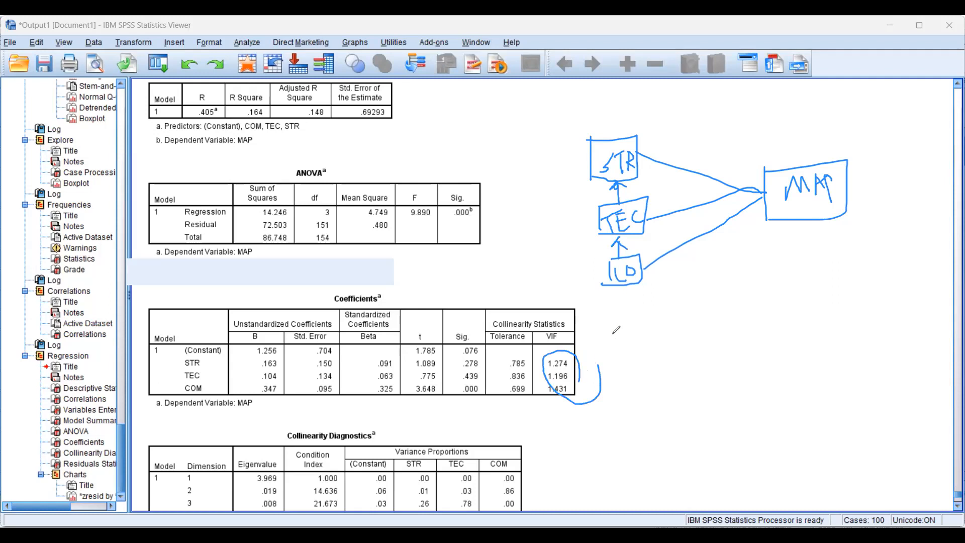
pyautogui.moveTo(613, 335)
pyautogui.mouseDown()
pyautogui.moveTo(640, 347)
pyautogui.moveTo(618, 358)
pyautogui.moveTo(644, 327)
pyautogui.mouseUp()
pyautogui.moveTo(579, 368)
pyautogui.mouseDown()
pyautogui.moveTo(591, 349)
pyautogui.moveTo(607, 371)
pyautogui.mouseUp()
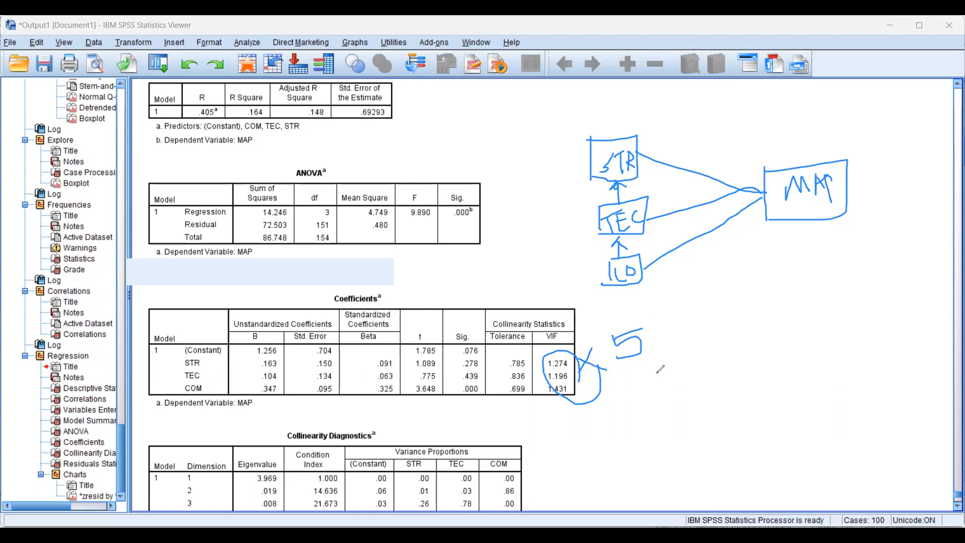
pyautogui.moveTo(681, 312)
pyautogui.mouseDown()
pyautogui.moveTo(708, 336)
pyautogui.moveTo(734, 313)
pyautogui.mouseUp()
pyautogui.moveTo(655, 324); pyautogui.dragTo(710, 350)
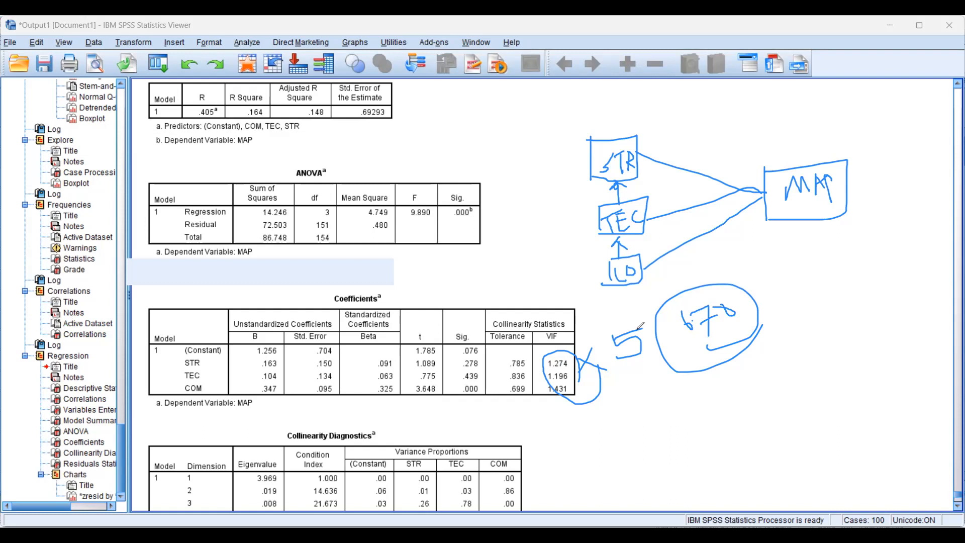
pyautogui.press('Escape')
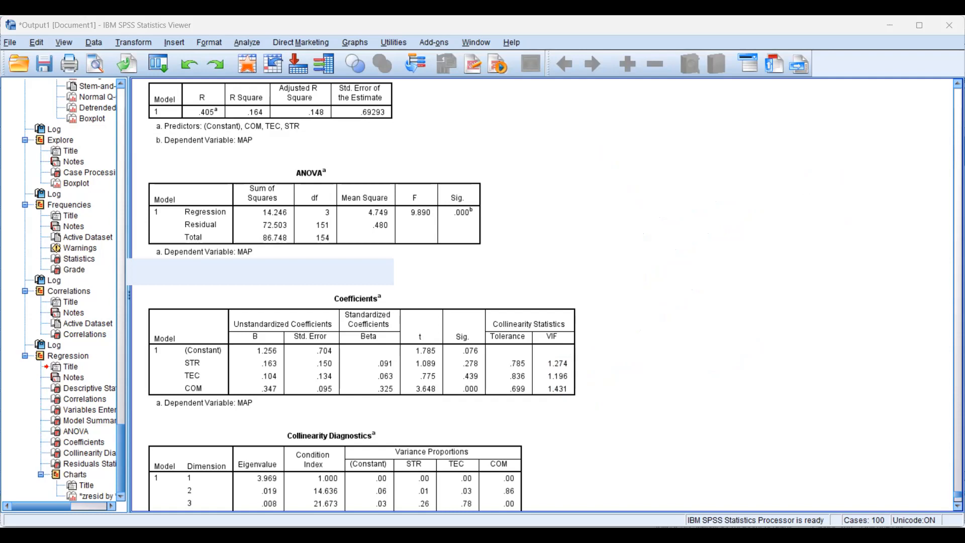
# Outline the eigenvalues of dimensions 2 to 4 in the Collinearity Diagnostics table and sketch an arrow to a circled note beside it
pyautogui.scroll(-3, 266, 399)
pyautogui.click(282, 389)
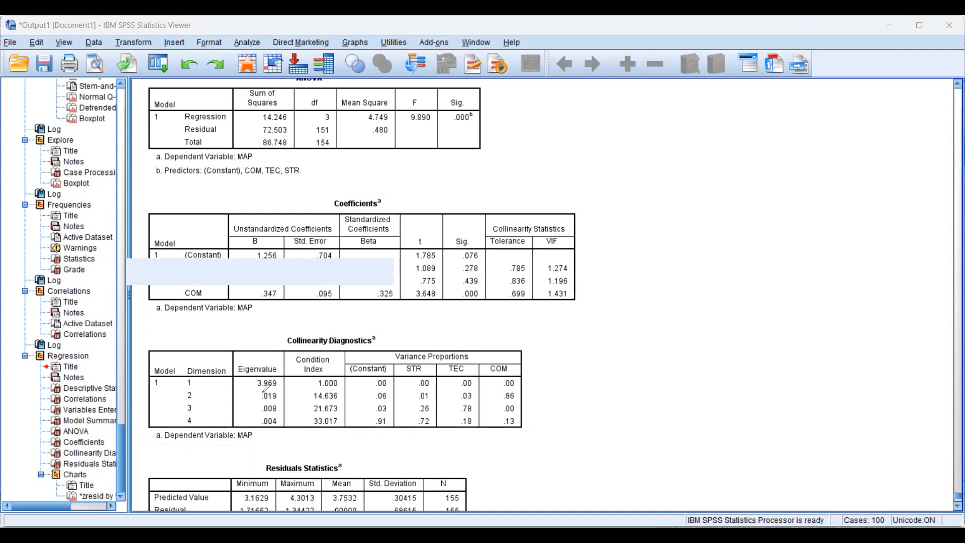
pyautogui.moveTo(258, 395)
pyautogui.mouseDown()
pyautogui.moveTo(249, 398)
pyautogui.moveTo(263, 394)
pyautogui.mouseUp()
pyautogui.moveTo(561, 350); pyautogui.dragTo(559, 411)
pyautogui.moveTo(633, 340); pyautogui.dragTo(636, 376)
pyautogui.moveTo(682, 340); pyautogui.dragTo(645, 370)
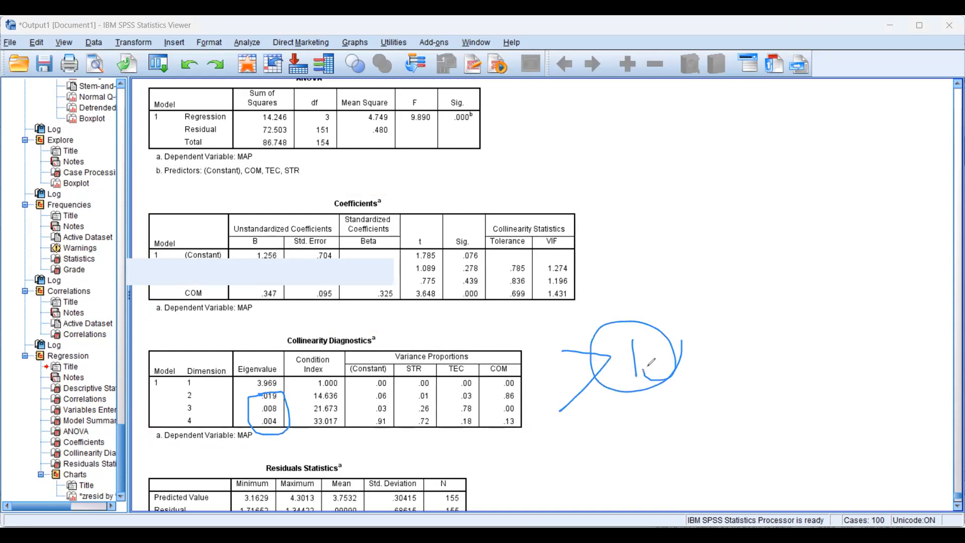
# Draw a line from the outlined eigenvalues towards a circled letter N, then clear all handwritten marks
pyautogui.moveTo(285, 415); pyautogui.dragTo(627, 295)
pyautogui.moveTo(700, 287); pyautogui.dragTo(732, 272)
pyautogui.moveTo(788, 296)
pyautogui.mouseDown()
pyautogui.moveTo(732, 289)
pyautogui.moveTo(733, 304)
pyautogui.mouseUp()
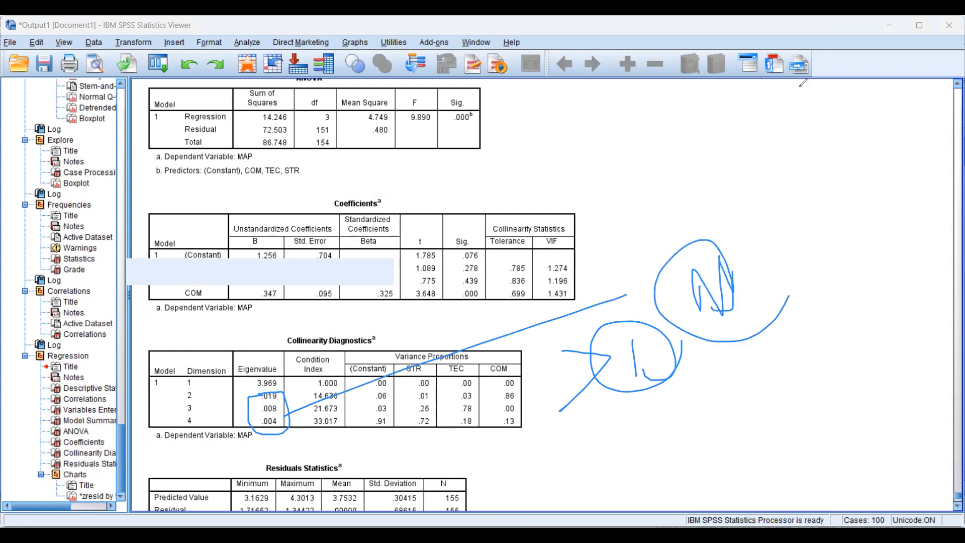
pyautogui.click(855, 28)
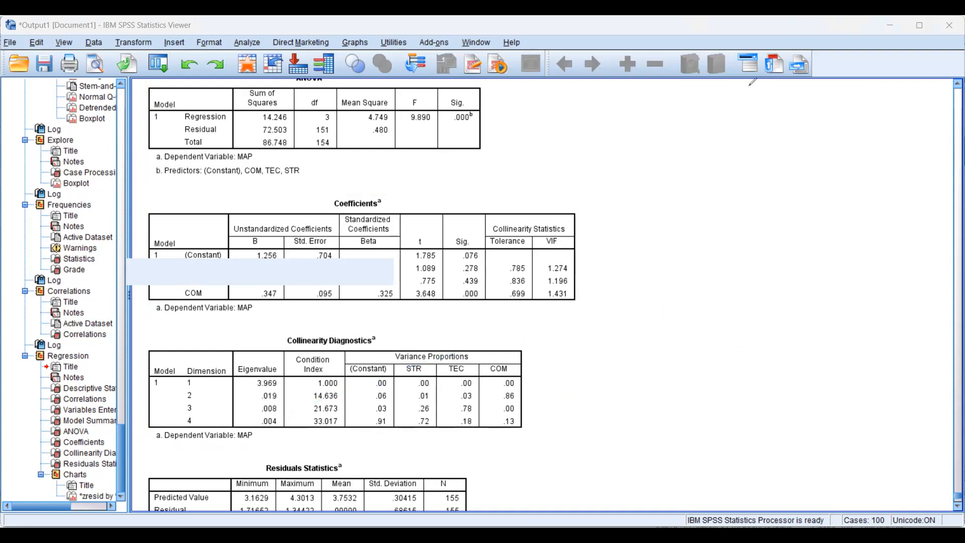
# Examine the Residuals Statistics table and the scatterplot of standardized residuals against standardized predicted values
pyautogui.scroll(-5, 687, 223)
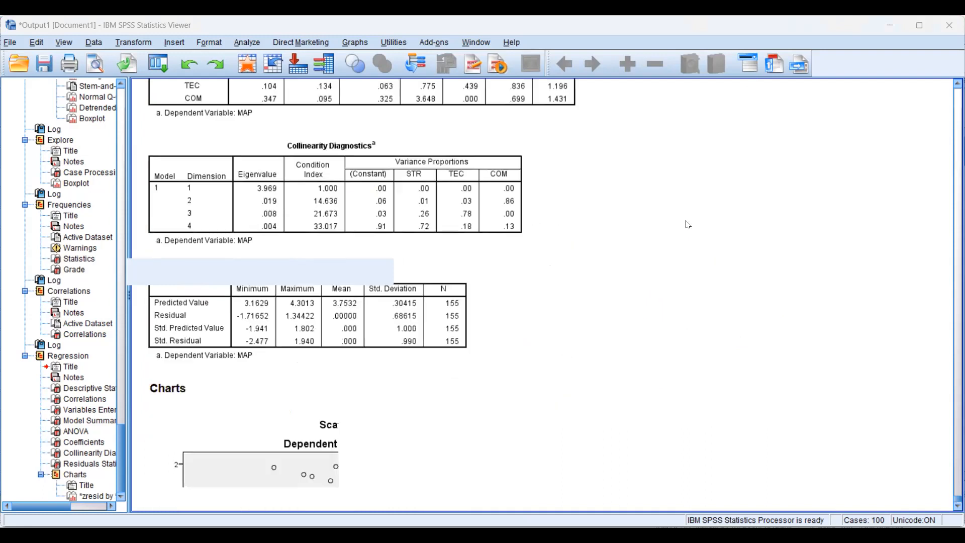
pyautogui.scroll(-2, 687, 222)
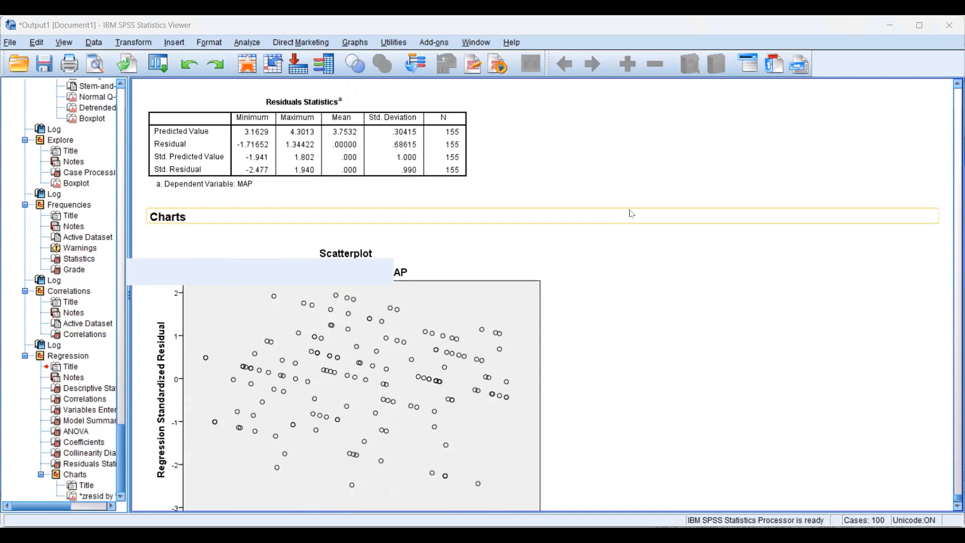
pyautogui.scroll(-2, 687, 251)
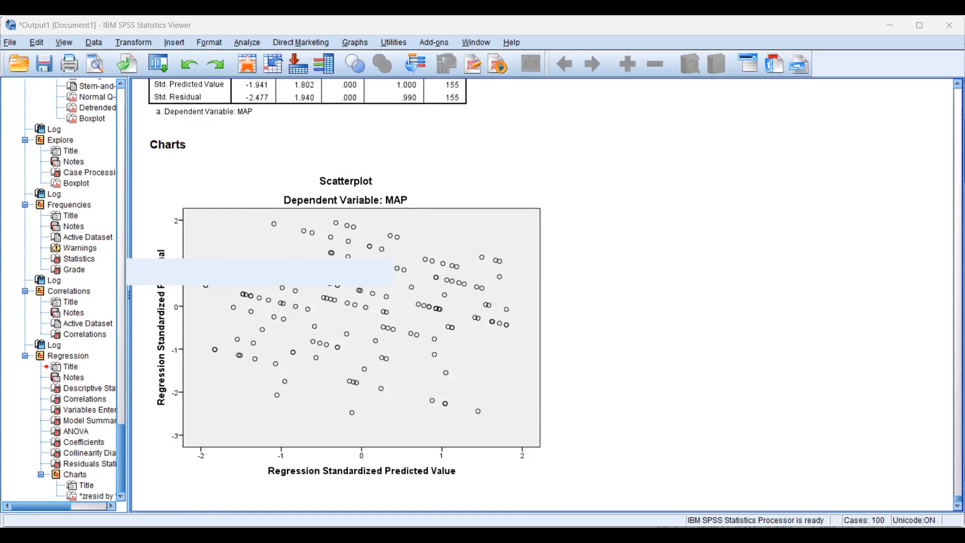
# Switch to the Data Editor and set up an Explore analysis with the Unstandardized Residual variable as the dependent
pyautogui.click(725, 484)
pyautogui.moveTo(739, 483); pyautogui.dragTo(766, 481)
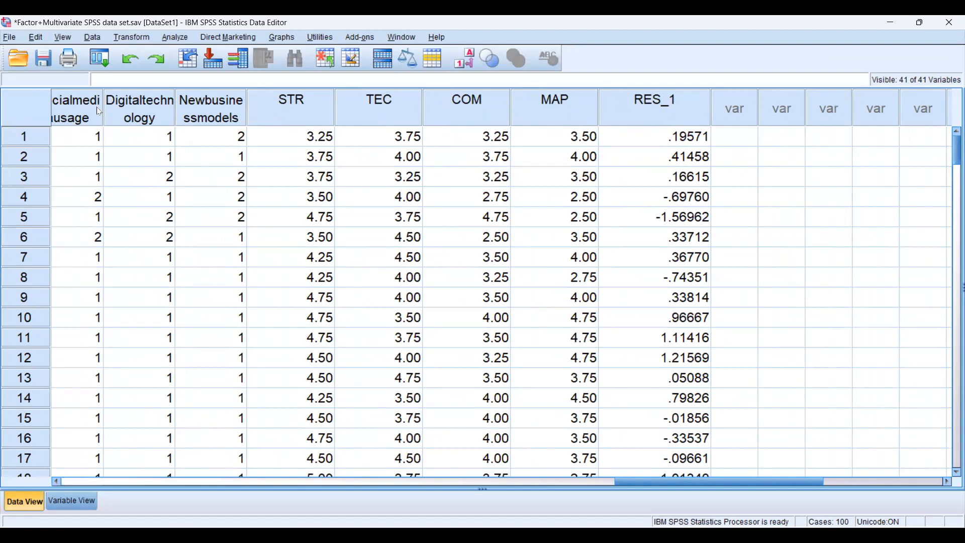
pyautogui.click(172, 40)
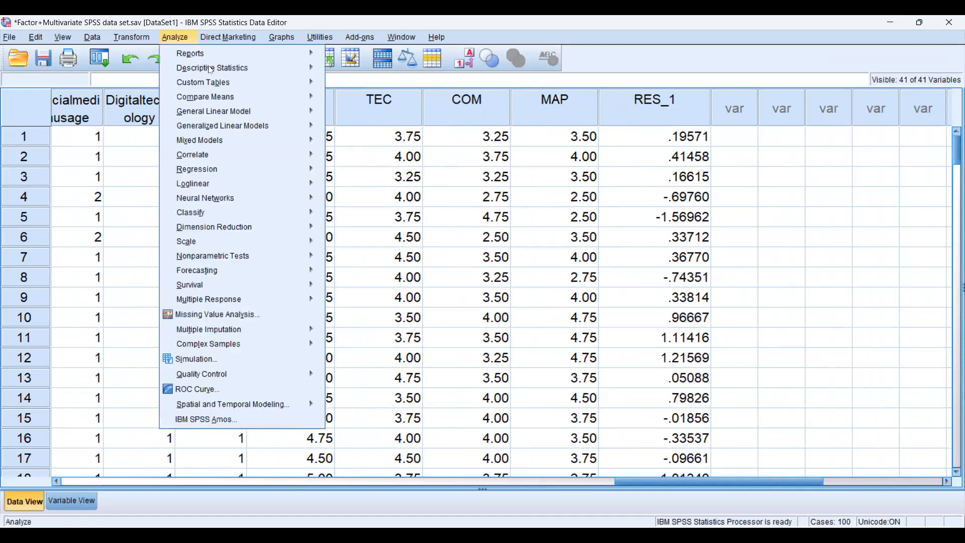
pyautogui.moveTo(210, 70)
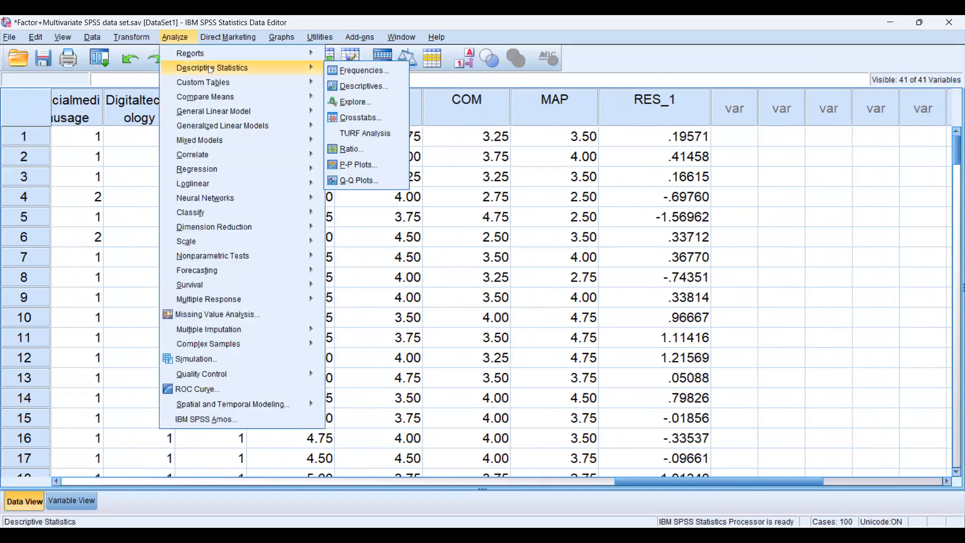
pyautogui.click(349, 104)
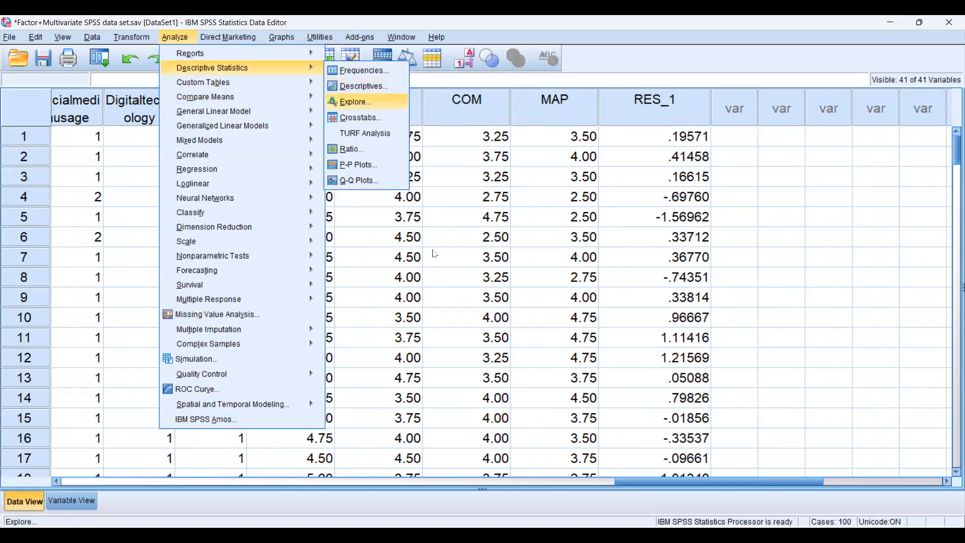
pyautogui.scroll(-5, 405, 271)
pyautogui.click(388, 302)
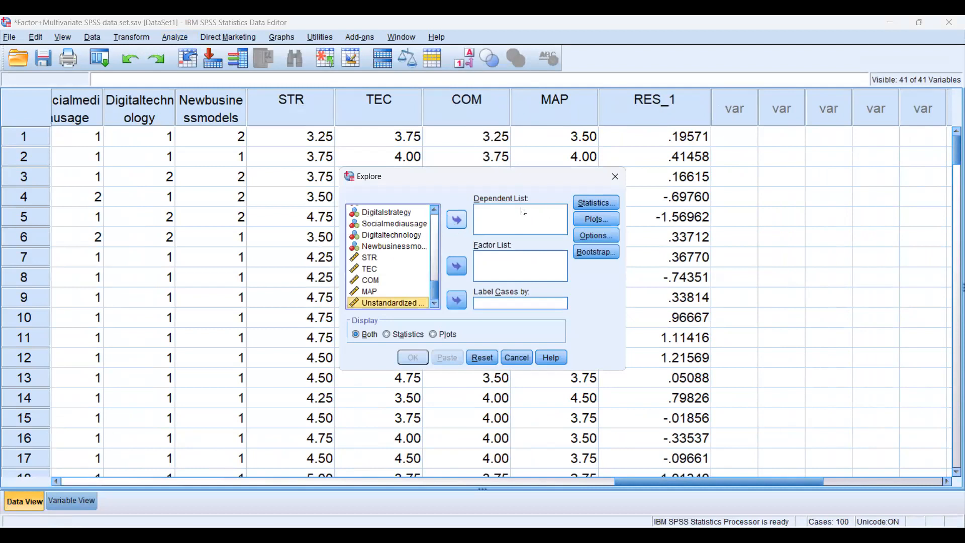
# Include outliers with the descriptives in the Explore statistics, keep cases excluded listwise, and run the analysis
pyautogui.click(596, 206)
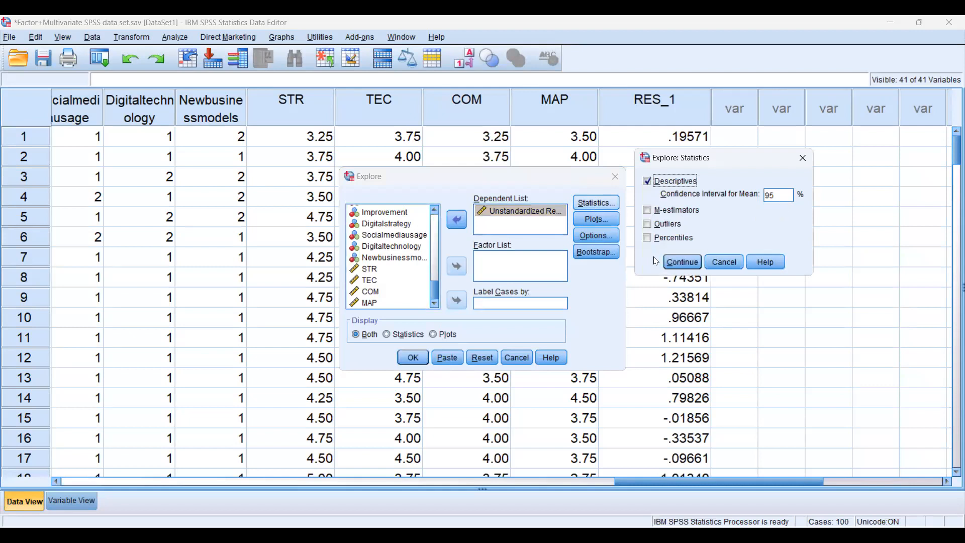
pyautogui.click(647, 224)
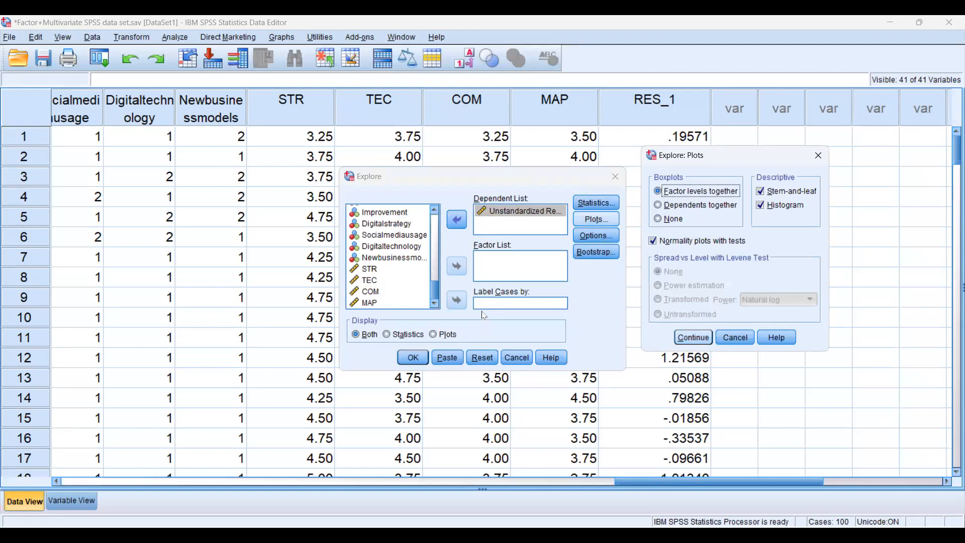
pyautogui.click(406, 359)
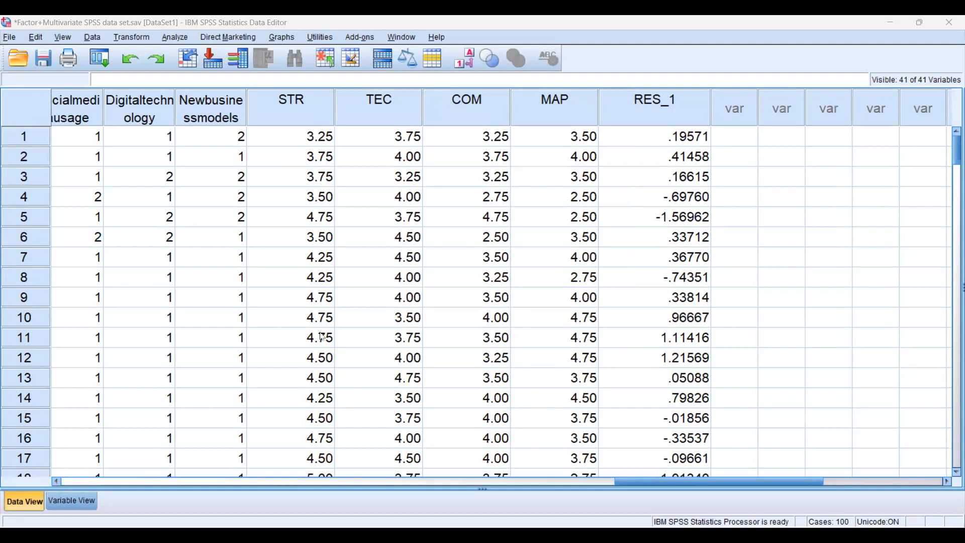
# In the output's Tests of Normality table, circle the Kolmogorov-Smirnov Sig. value and note p < 0.004 and a circled p >= 0.05
pyautogui.hotkey('alt', 'Tab')
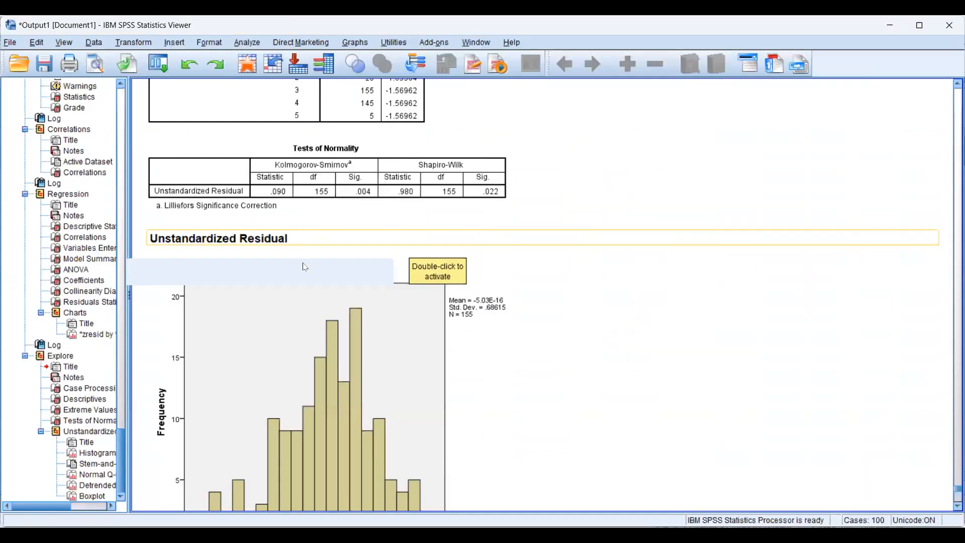
pyautogui.scroll(3, 308, 267)
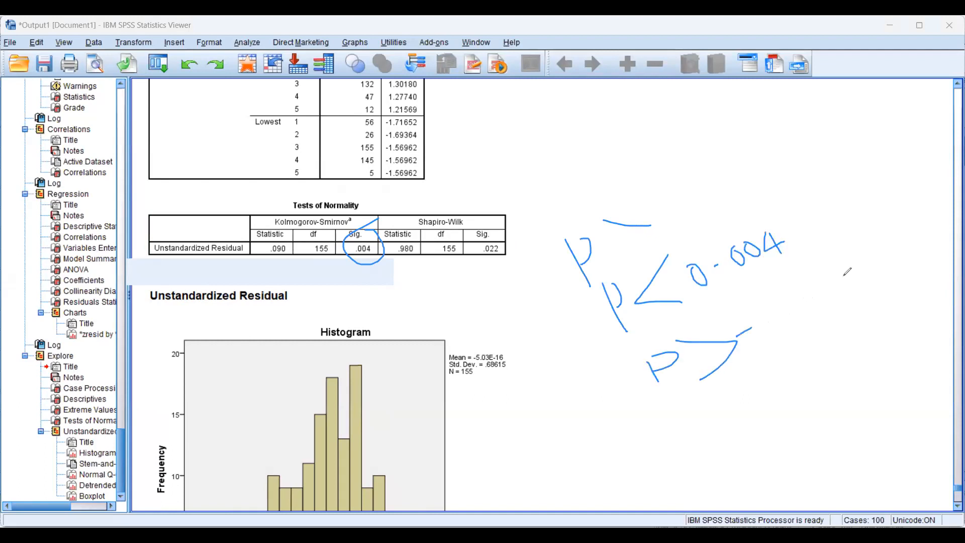
pyautogui.moveTo(902, 291); pyautogui.dragTo(898, 313)
# Sketch a bell curve with a baseline and centre line above the p-value notes, then clear all handwritten marks
pyautogui.moveTo(519, 146); pyautogui.dragTo(732, 150)
pyautogui.moveTo(666, 103); pyautogui.dragTo(852, 131)
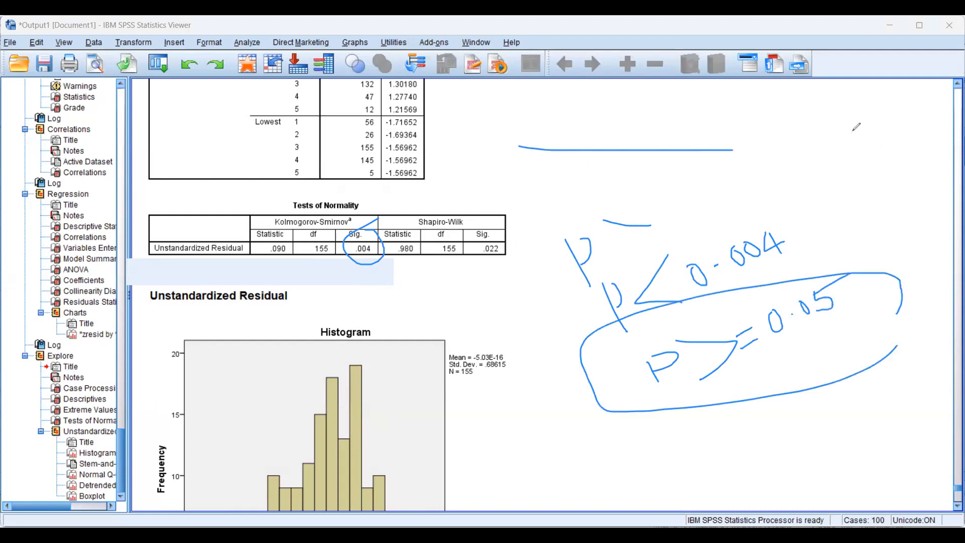
pyautogui.moveTo(702, 87); pyautogui.dragTo(699, 146)
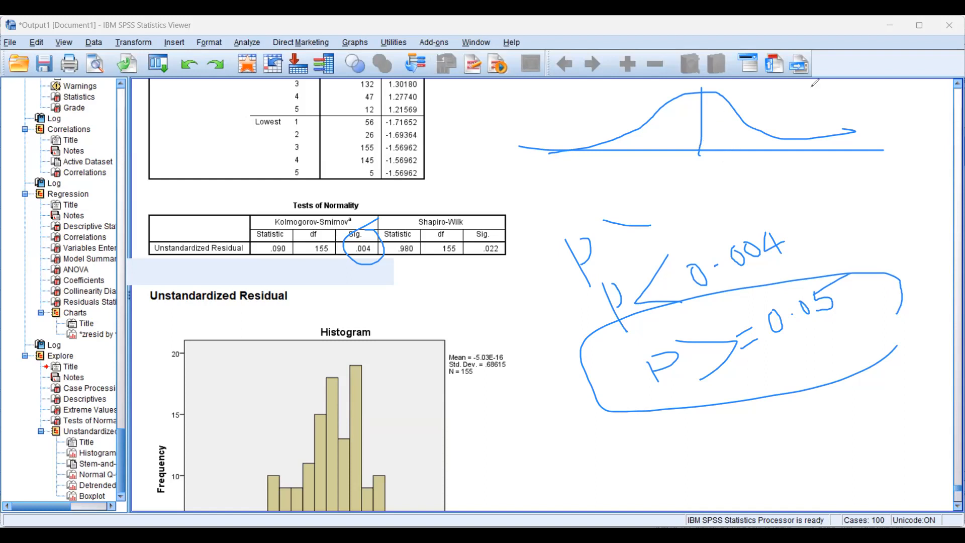
pyautogui.click(48, 337)
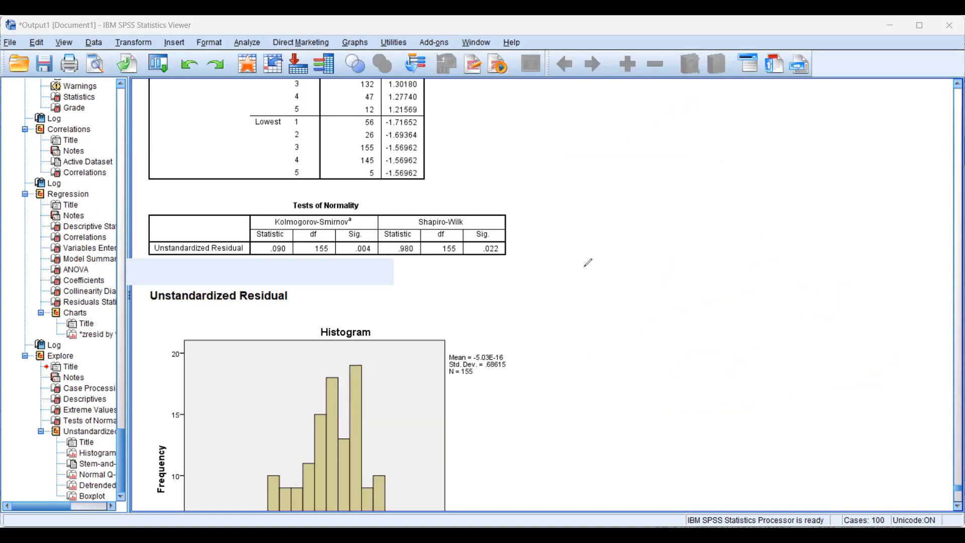
# Switch back to the Data Editor and open the Reliability Analysis setup
pyautogui.click(611, 486)
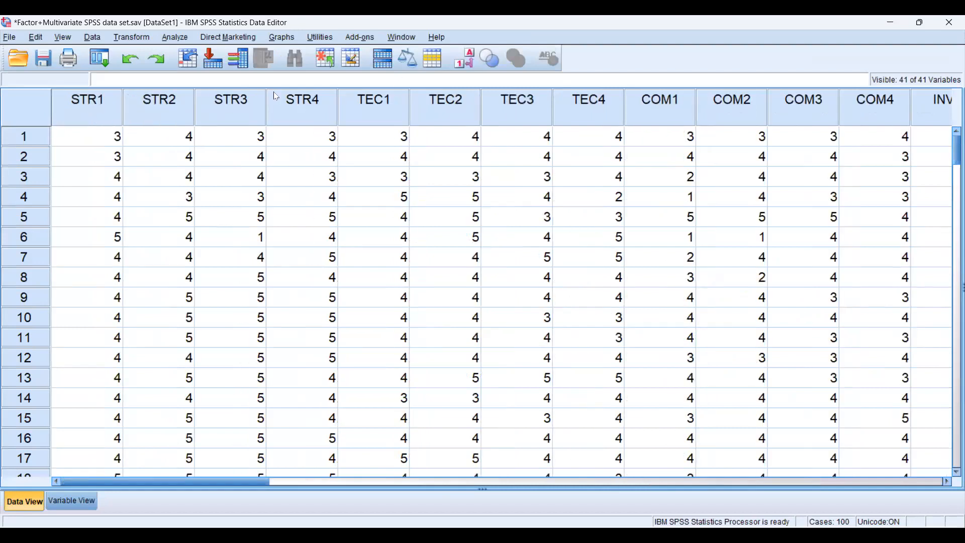
pyautogui.click(177, 38)
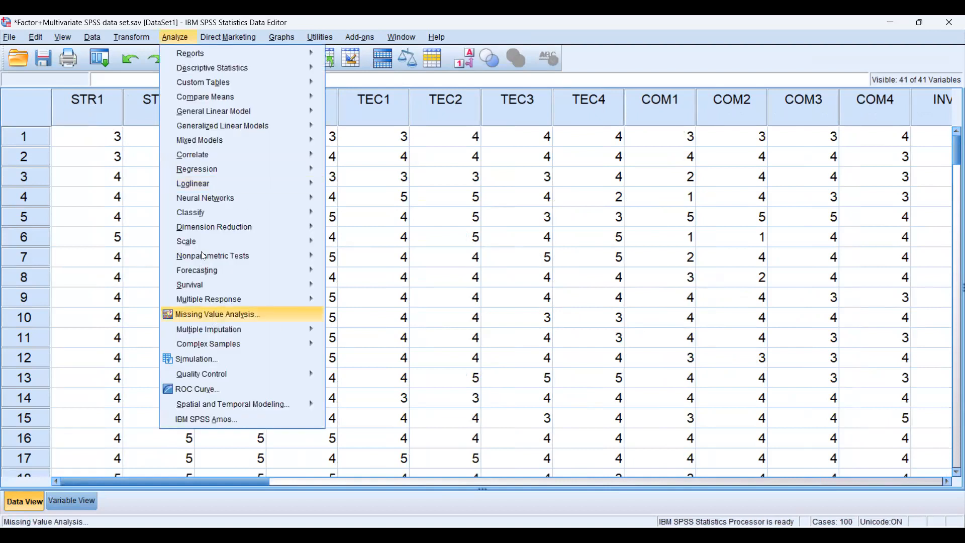
pyautogui.moveTo(199, 249)
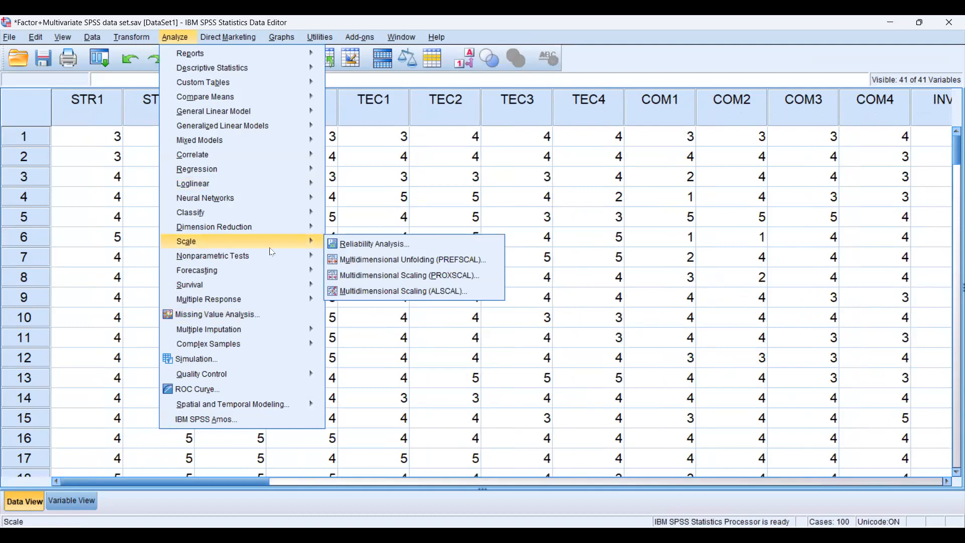
pyautogui.click(372, 246)
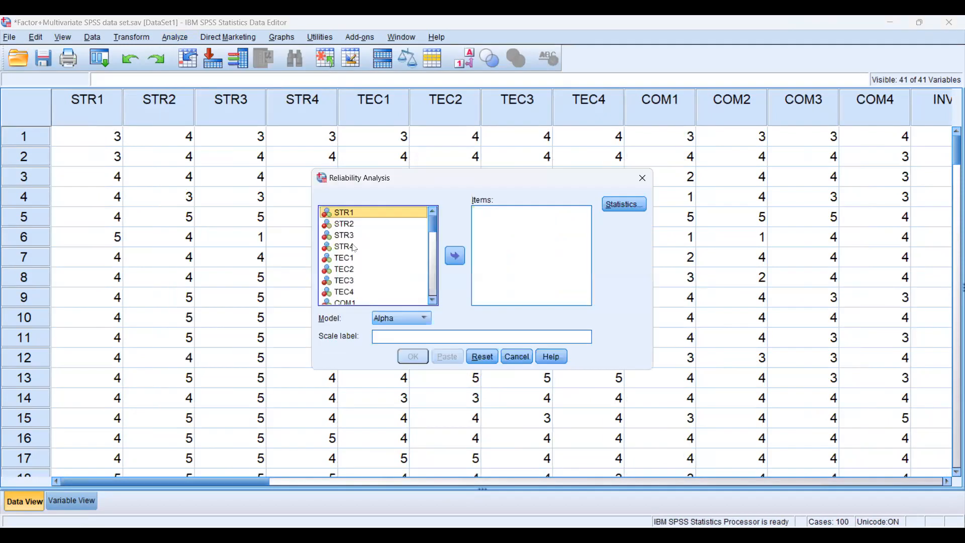
pyautogui.click(455, 256)
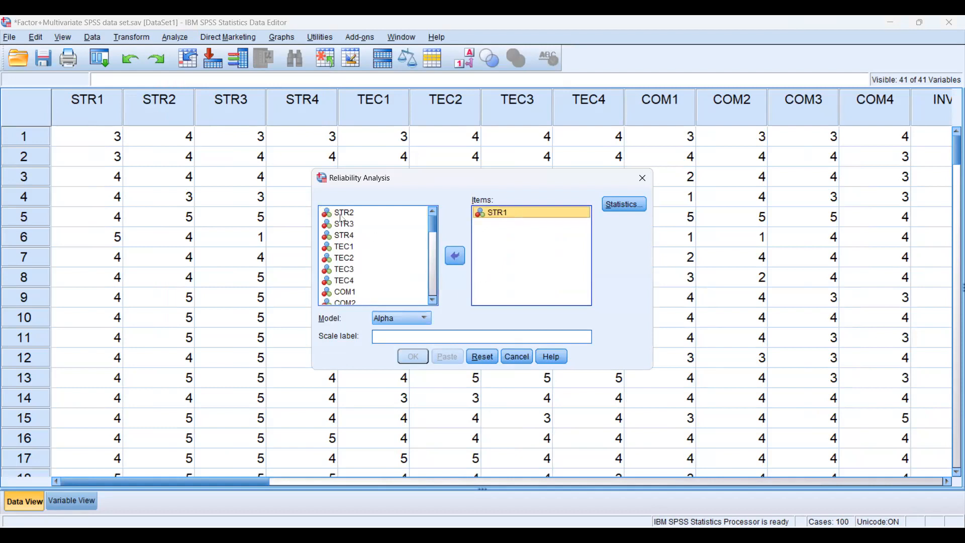
pyautogui.click(342, 214)
pyautogui.click(348, 236)
pyautogui.click(449, 256)
pyautogui.click(449, 257)
pyautogui.doubleClick(350, 248)
pyautogui.click(454, 256)
pyautogui.click(349, 214)
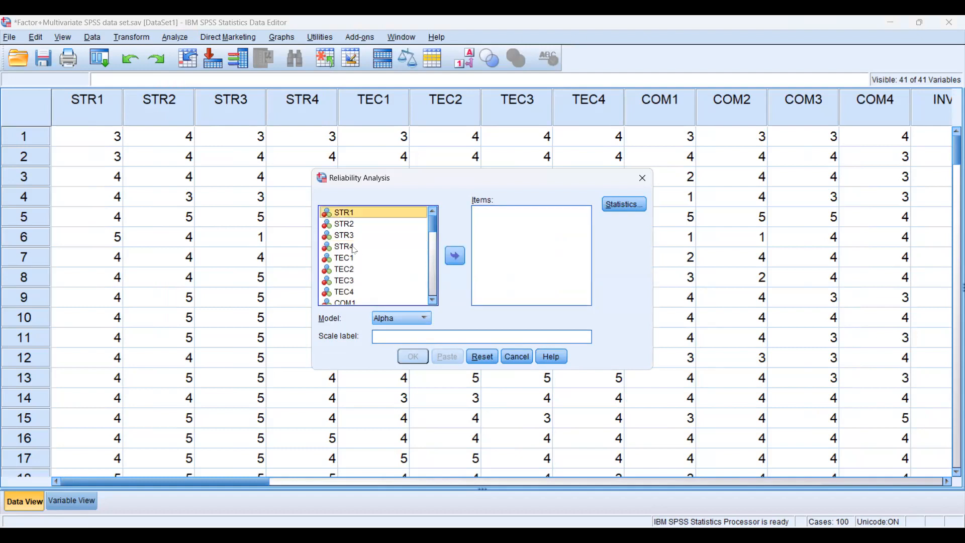
# Add STR1 through STR4 as the items and run the reliability analysis with the Alpha model
pyautogui.click(352, 247)
pyautogui.click(337, 214)
pyautogui.hotkey('shift', 'Down')
pyautogui.hotkey('shift', 'Down')
pyautogui.hotkey('shift', 'Down')
pyautogui.click(455, 256)
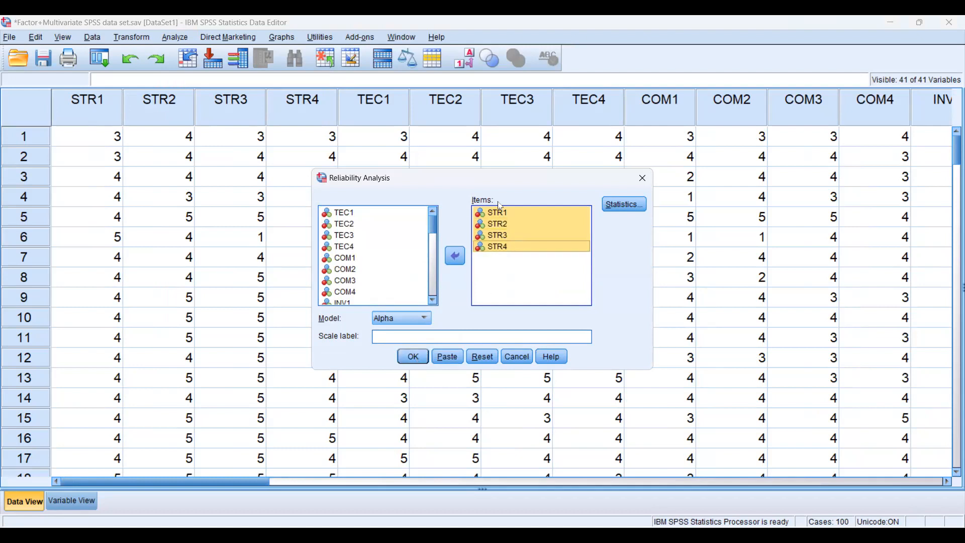
pyautogui.click(413, 361)
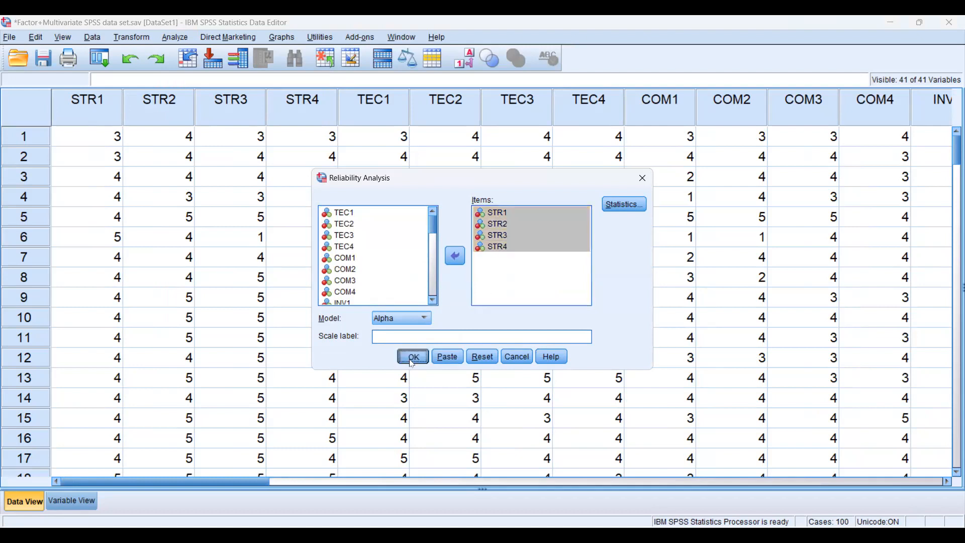
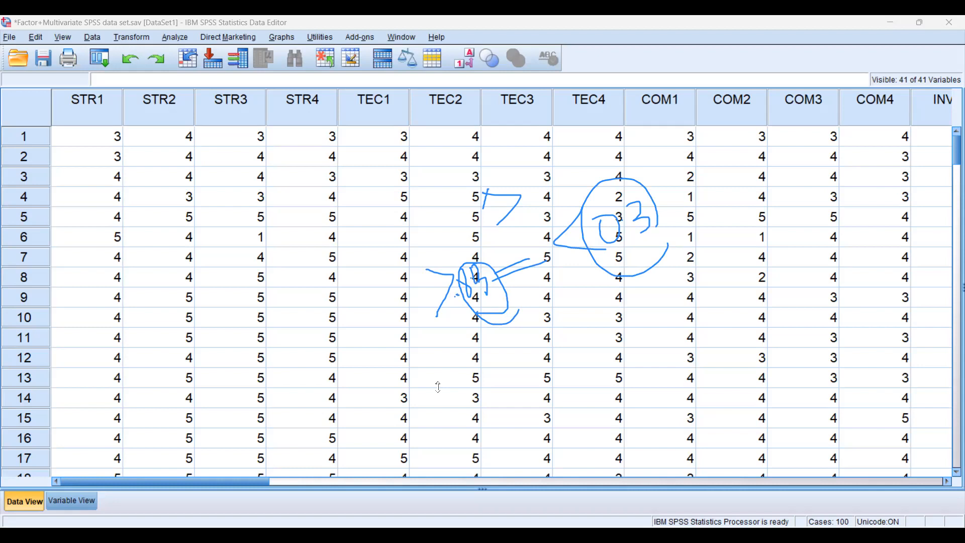
# Draw two large handwritten X marks over the COM1 and COM2 columns, one at rows 2 to 5 and one at rows 8 to 11
pyautogui.moveTo(739, 152); pyautogui.dragTo(708, 218)
pyautogui.moveTo(704, 177); pyautogui.dragTo(752, 205)
pyautogui.moveTo(755, 275); pyautogui.dragTo(709, 330)
pyautogui.moveTo(722, 290); pyautogui.dragTo(775, 322)
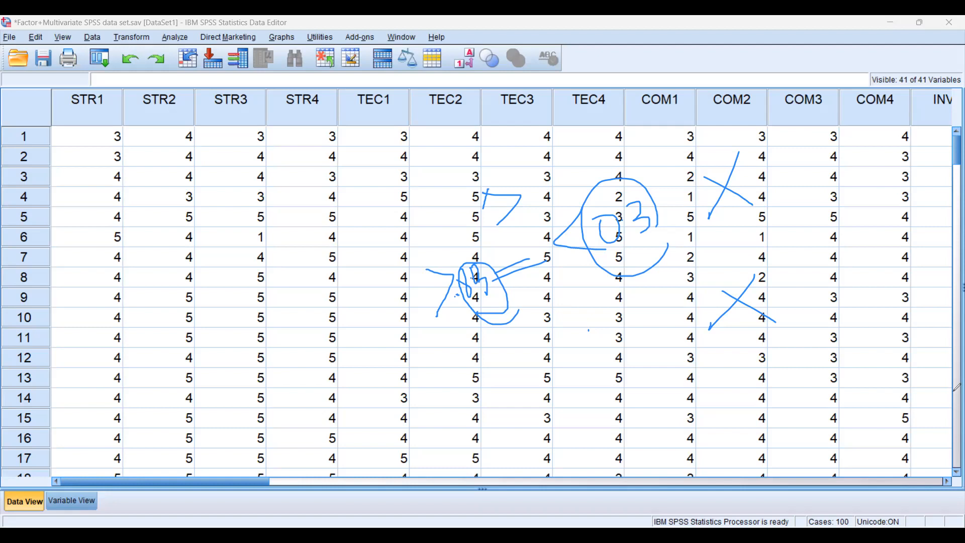
# Loop the row 4 cells from STR3 to TEC1, ring the TEC3 cells in rows 6 to 9, and clear all handwritten marks
pyautogui.moveTo(247, 187)
pyautogui.mouseDown()
pyautogui.moveTo(415, 187)
pyautogui.moveTo(301, 204)
pyautogui.moveTo(260, 197)
pyautogui.mouseUp()
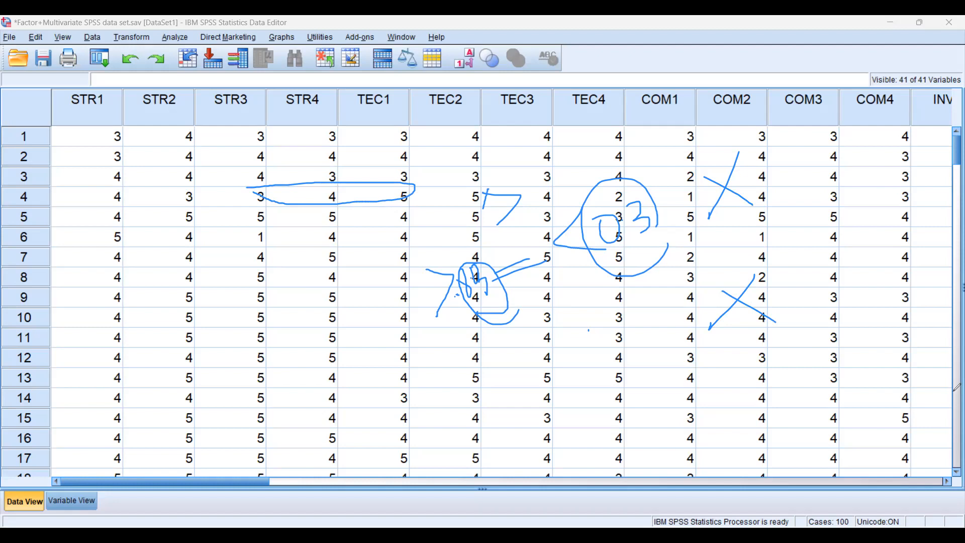
pyautogui.moveTo(525, 231)
pyautogui.mouseDown()
pyautogui.moveTo(552, 260)
pyautogui.moveTo(553, 252)
pyautogui.moveTo(520, 257)
pyautogui.moveTo(555, 286)
pyautogui.mouseUp()
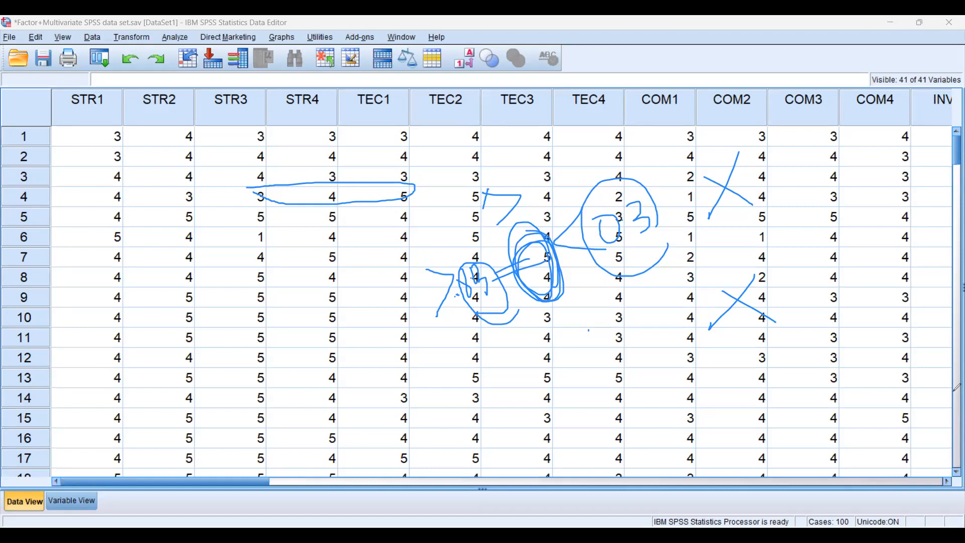
pyautogui.click(954, 391)
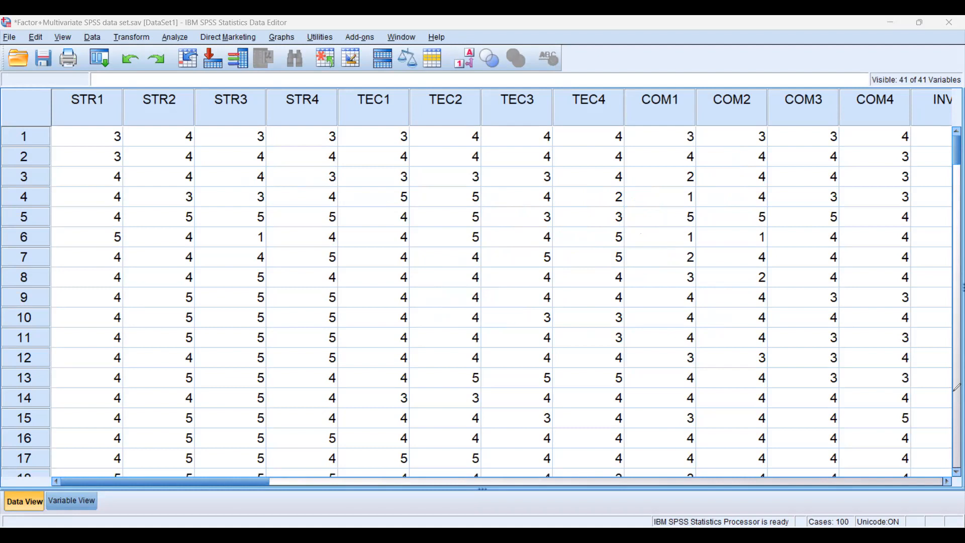
# Draw an arrow from TEC2 row 8 to TEC1 row 13, with two ovals below it in the TEC1 column
pyautogui.moveTo(222, 340)
pyautogui.mouseDown()
pyautogui.moveTo(258, 357)
pyautogui.moveTo(197, 350)
pyautogui.moveTo(229, 345)
pyautogui.mouseUp()
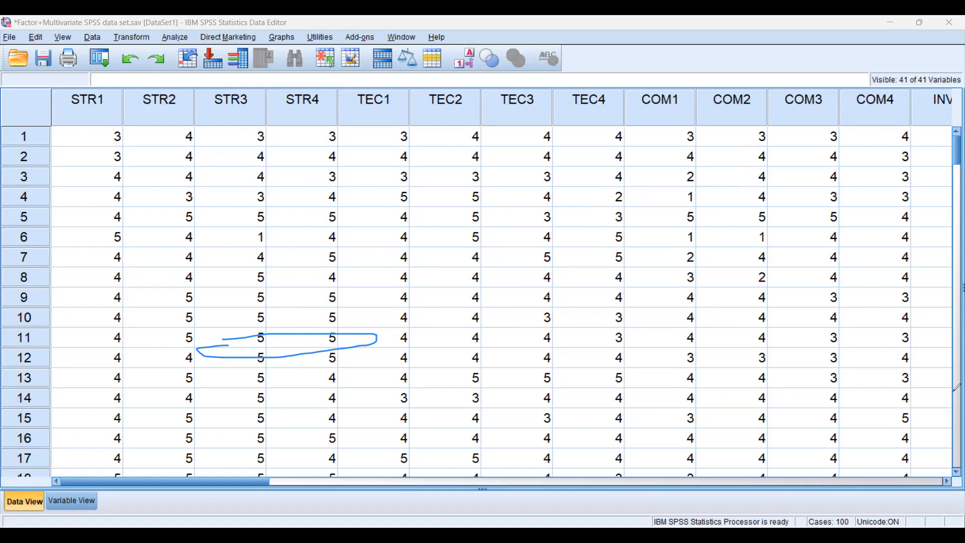
pyautogui.hotkey('ctrl', 'z')
pyautogui.moveTo(374, 358); pyautogui.dragTo(479, 282)
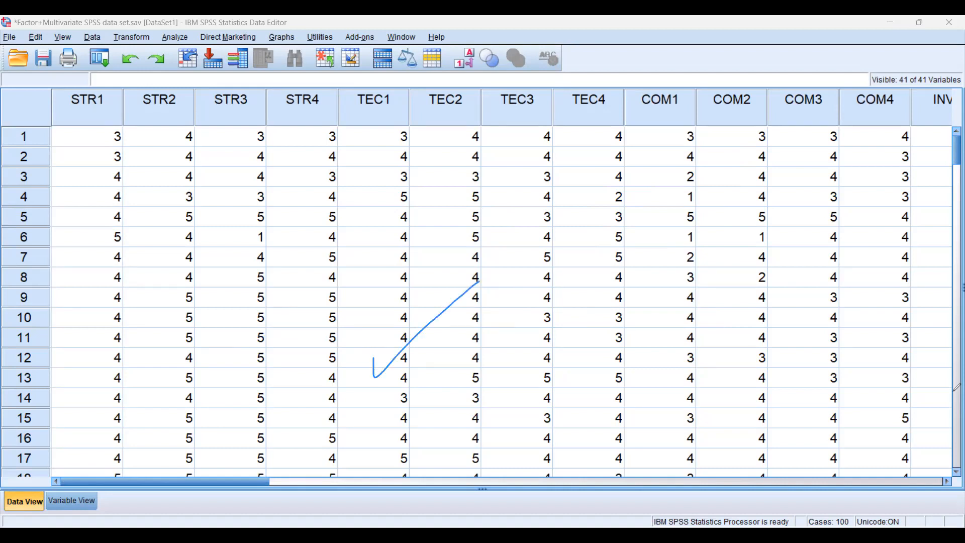
pyautogui.moveTo(401, 414)
pyautogui.mouseDown()
pyautogui.moveTo(357, 410)
pyautogui.moveTo(389, 411)
pyautogui.mouseUp()
pyautogui.moveTo(351, 454)
pyautogui.mouseDown()
pyautogui.moveTo(378, 473)
pyautogui.moveTo(345, 455)
pyautogui.mouseUp()
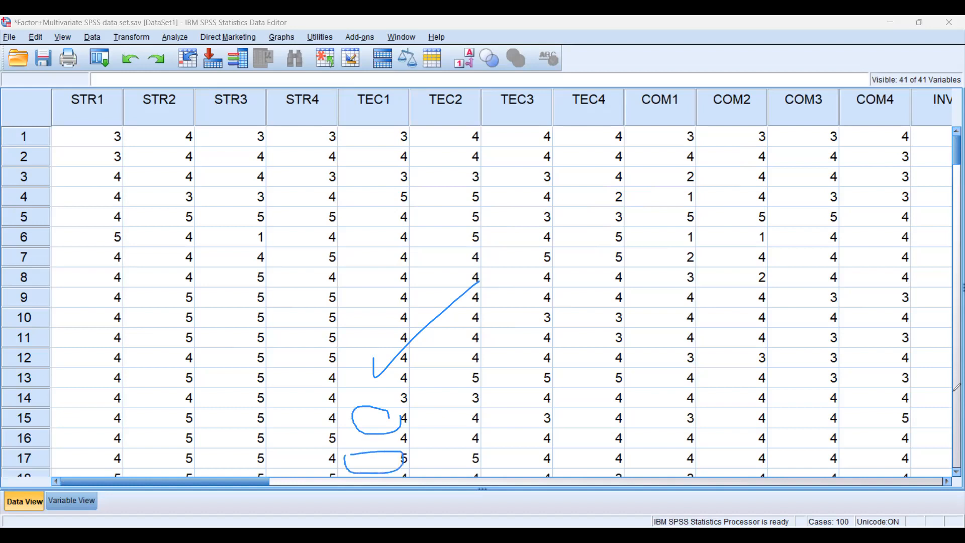
# Connect the two ovals to a handwritten 0.5 with a double stroke beside it, and clear all handwritten marks
pyautogui.moveTo(407, 390); pyautogui.dragTo(424, 438)
pyautogui.moveTo(456, 391)
pyautogui.mouseDown()
pyautogui.moveTo(471, 401)
pyautogui.moveTo(453, 394)
pyautogui.moveTo(492, 383)
pyautogui.moveTo(494, 398)
pyautogui.moveTo(510, 365)
pyautogui.mouseUp()
pyautogui.moveTo(471, 432)
pyautogui.mouseDown()
pyautogui.moveTo(578, 347)
pyautogui.moveTo(567, 379)
pyautogui.moveTo(464, 444)
pyautogui.mouseUp()
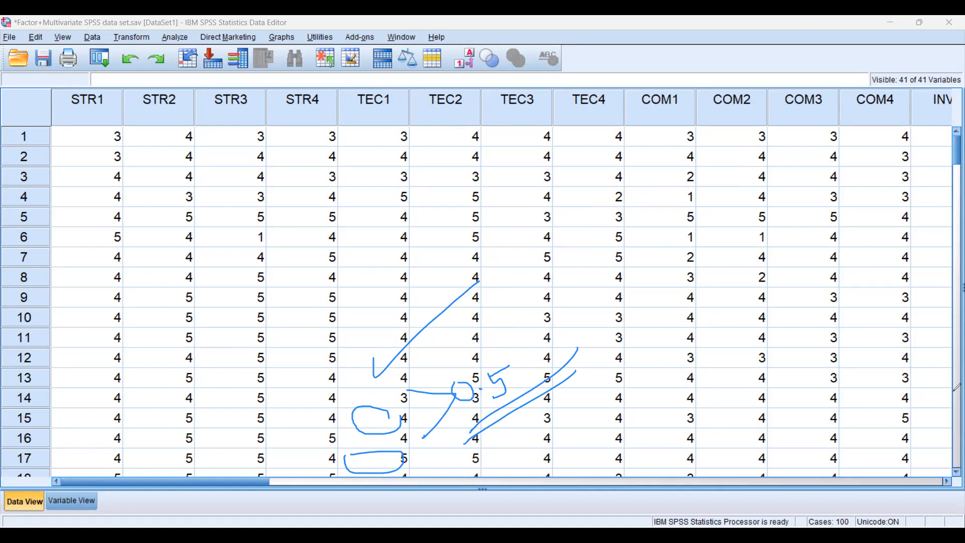
pyautogui.click(953, 391)
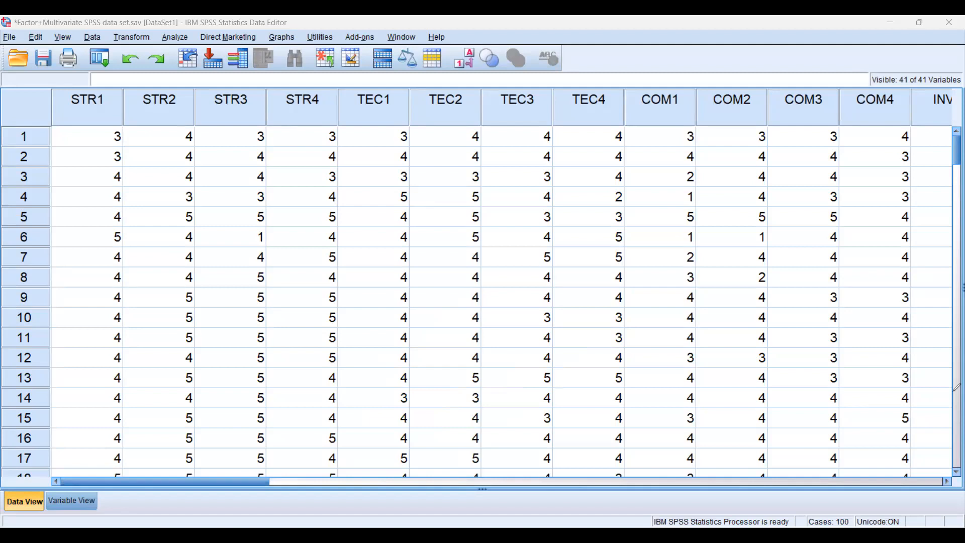
# Sketch a circle over TEC3 rows 13 to 15 with a handwritten 50, a vertical line and two zeros nearby, and clear the marks
pyautogui.moveTo(478, 415)
pyautogui.mouseDown()
pyautogui.moveTo(549, 421)
pyautogui.moveTo(482, 417)
pyautogui.mouseUp()
pyautogui.moveTo(604, 336)
pyautogui.mouseDown()
pyautogui.moveTo(636, 360)
pyautogui.moveTo(610, 376)
pyautogui.moveTo(643, 321)
pyautogui.moveTo(653, 353)
pyautogui.moveTo(652, 327)
pyautogui.mouseUp()
pyautogui.moveTo(687, 247); pyautogui.dragTo(693, 391)
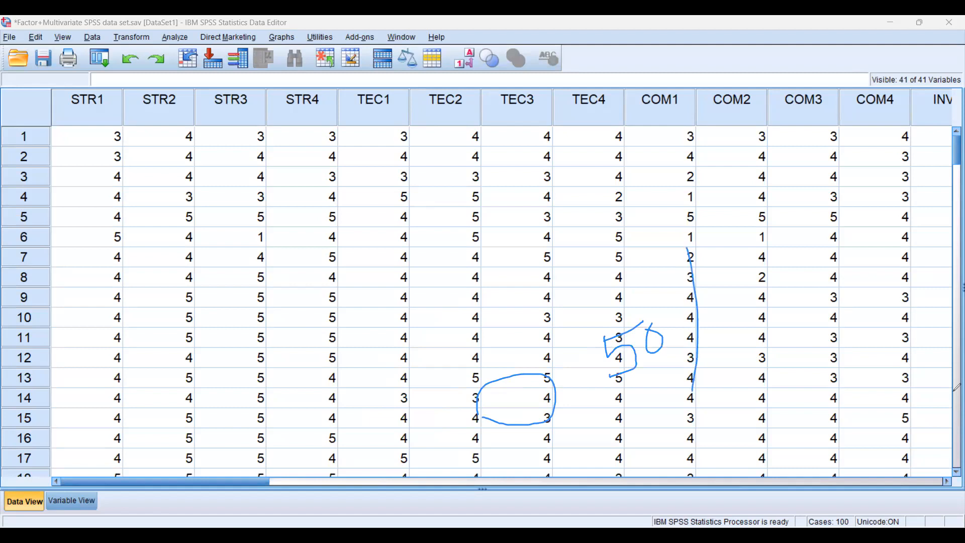
pyautogui.moveTo(732, 346); pyautogui.dragTo(735, 351)
pyautogui.moveTo(660, 280); pyautogui.dragTo(661, 283)
pyautogui.moveTo(529, 351)
pyautogui.mouseDown()
pyautogui.moveTo(563, 359)
pyautogui.moveTo(555, 435)
pyautogui.mouseUp()
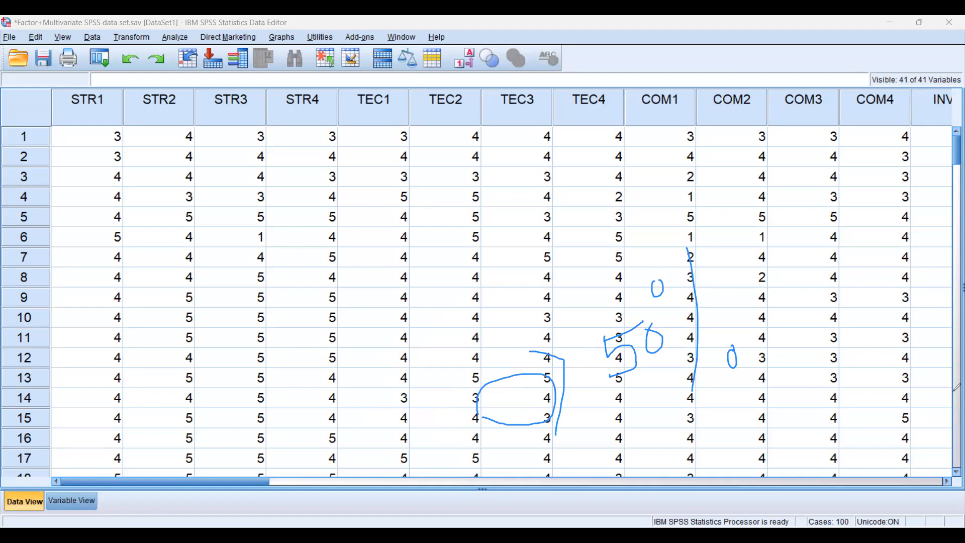
pyautogui.press('e')
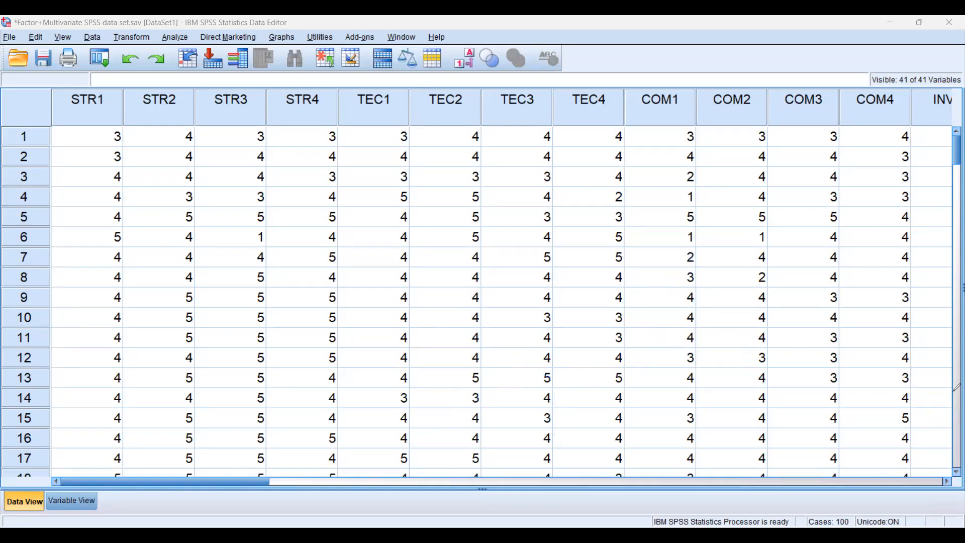